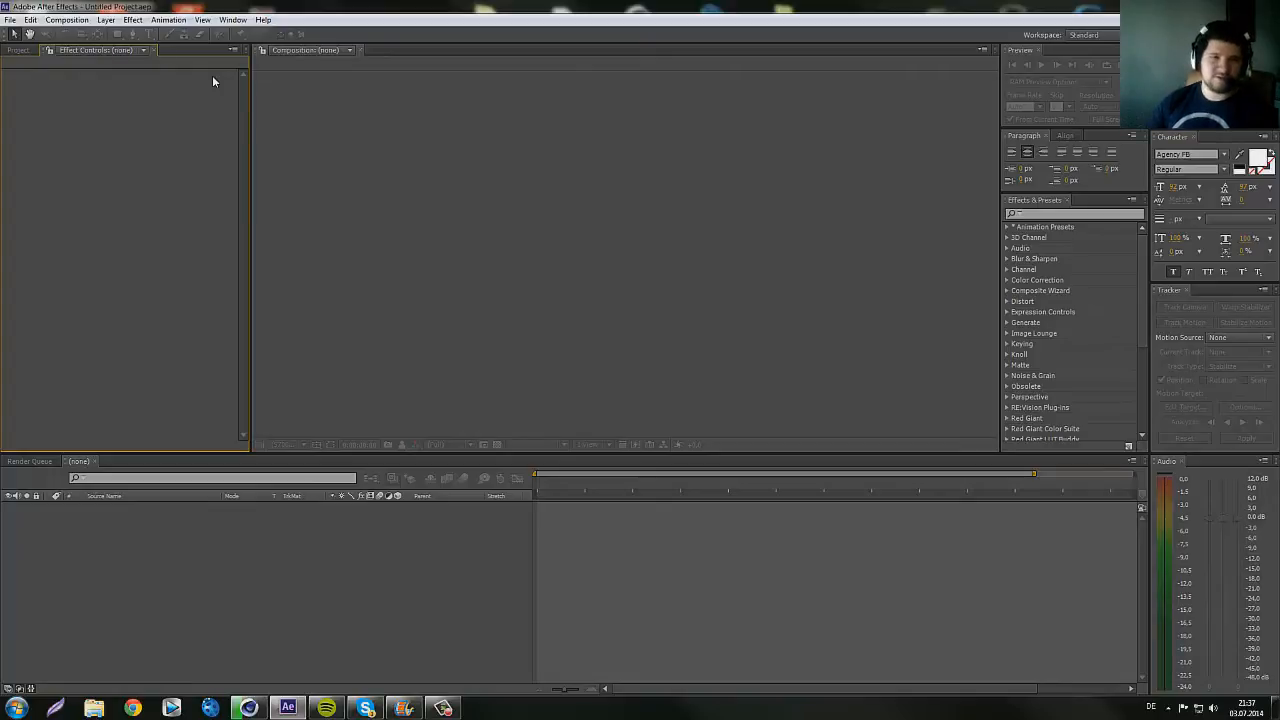
# - Create a new 1280 x 720 px composition at 30 fps in the empty project
pyautogui.click(31, 53)
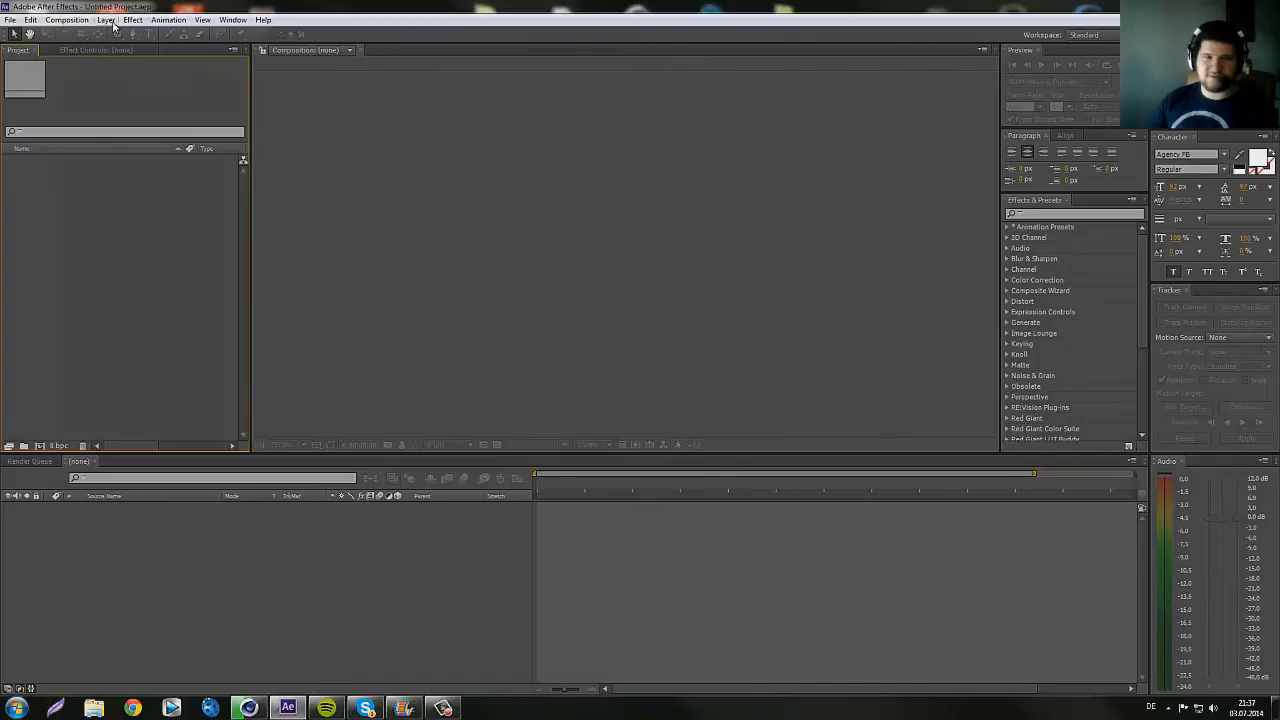
pyautogui.click(67, 20)
pyautogui.click(95, 34)
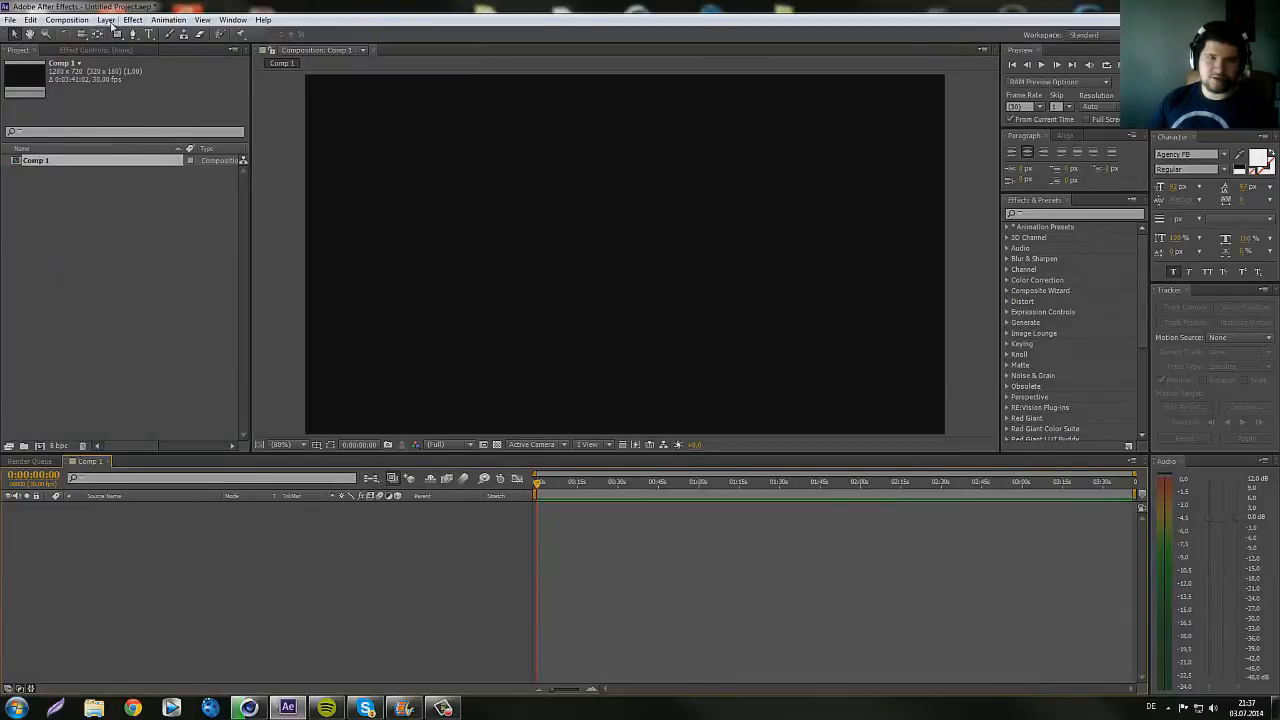
# - Add a black solid layer of 1280 x 720 px to the composition
pyautogui.click(107, 22)
pyautogui.moveTo(130, 31)
pyautogui.click(345, 50)
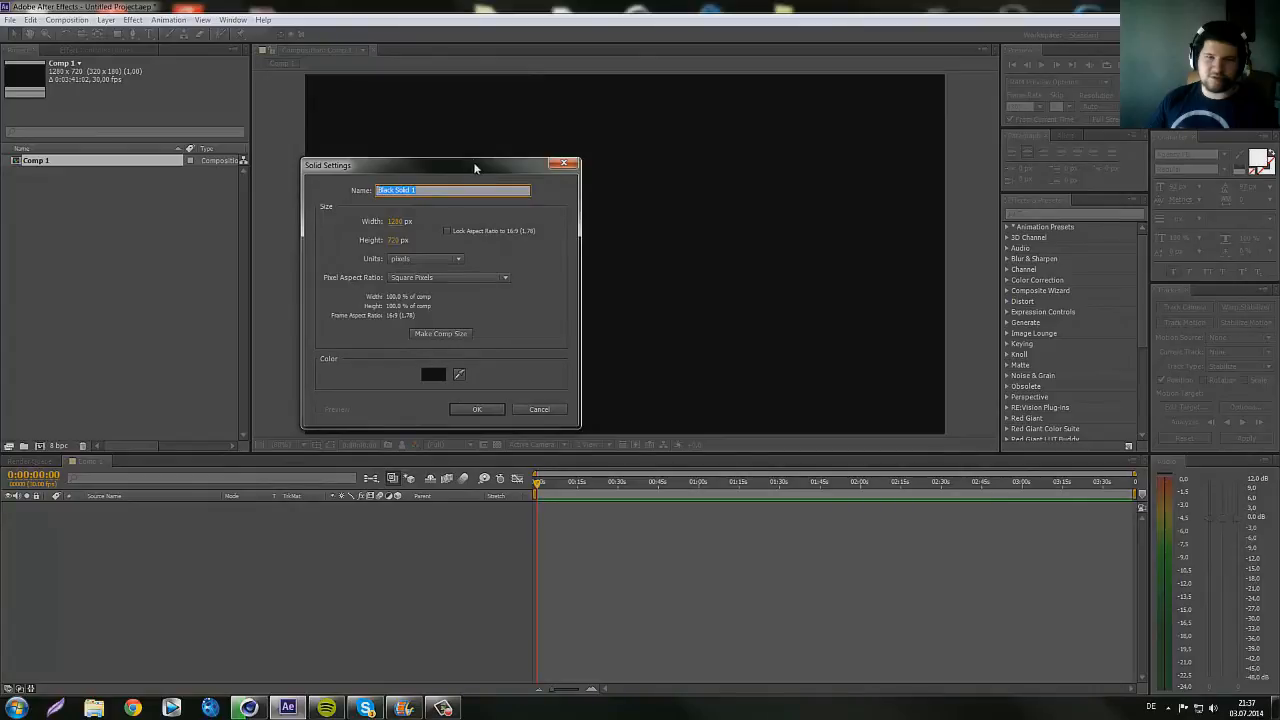
pyautogui.moveTo(475, 168); pyautogui.dragTo(583, 149)
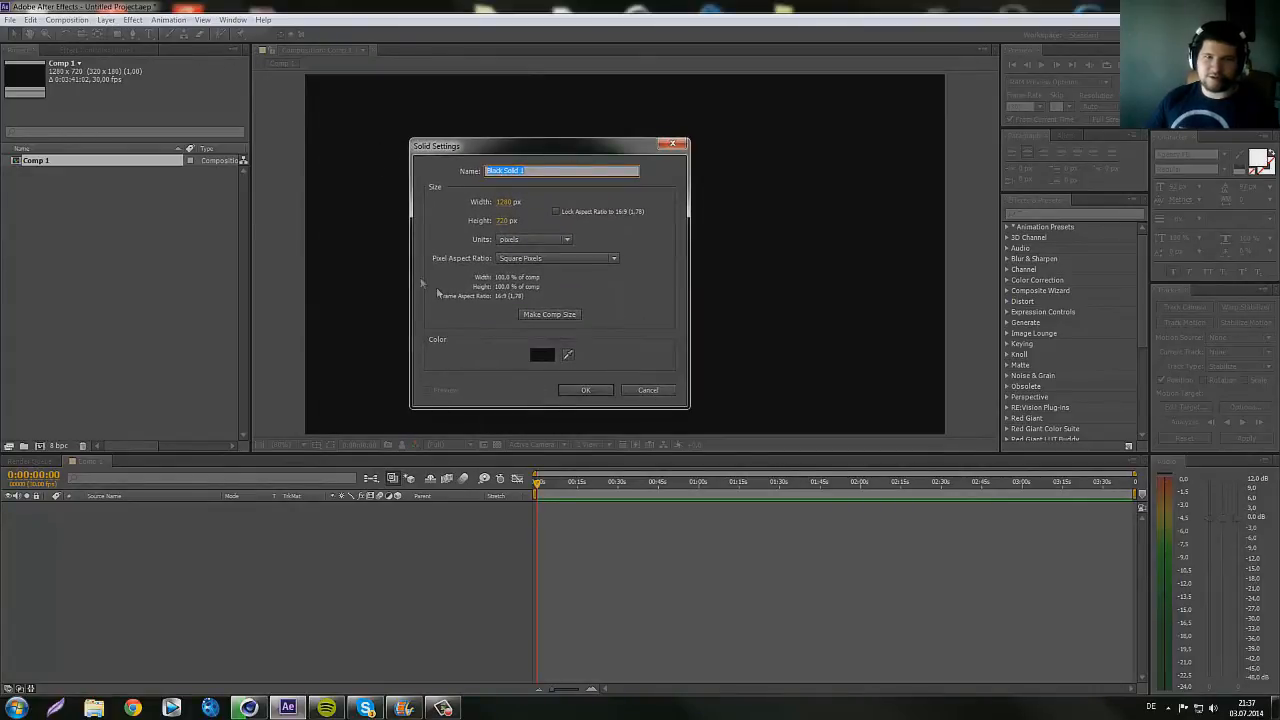
pyautogui.click(590, 391)
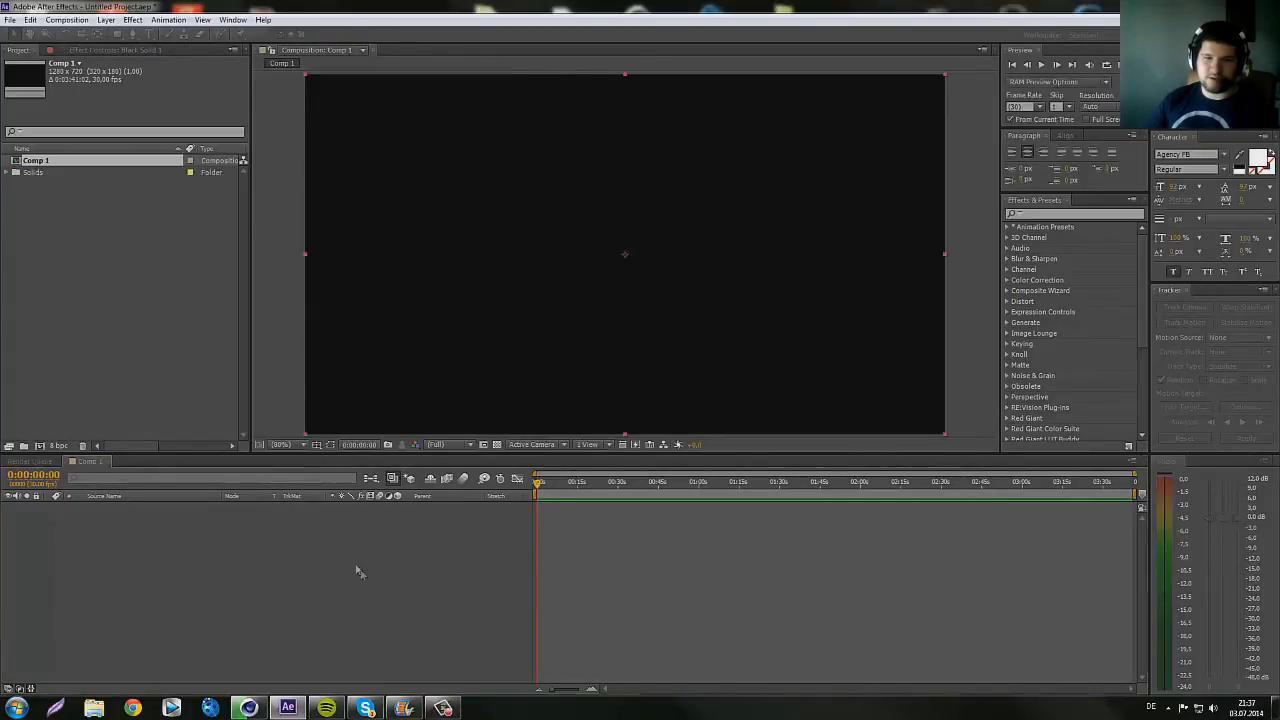
# - Apply the Video Copilot Element effect to the black solid layer
pyautogui.click(133, 20)
pyautogui.moveTo(135, 20)
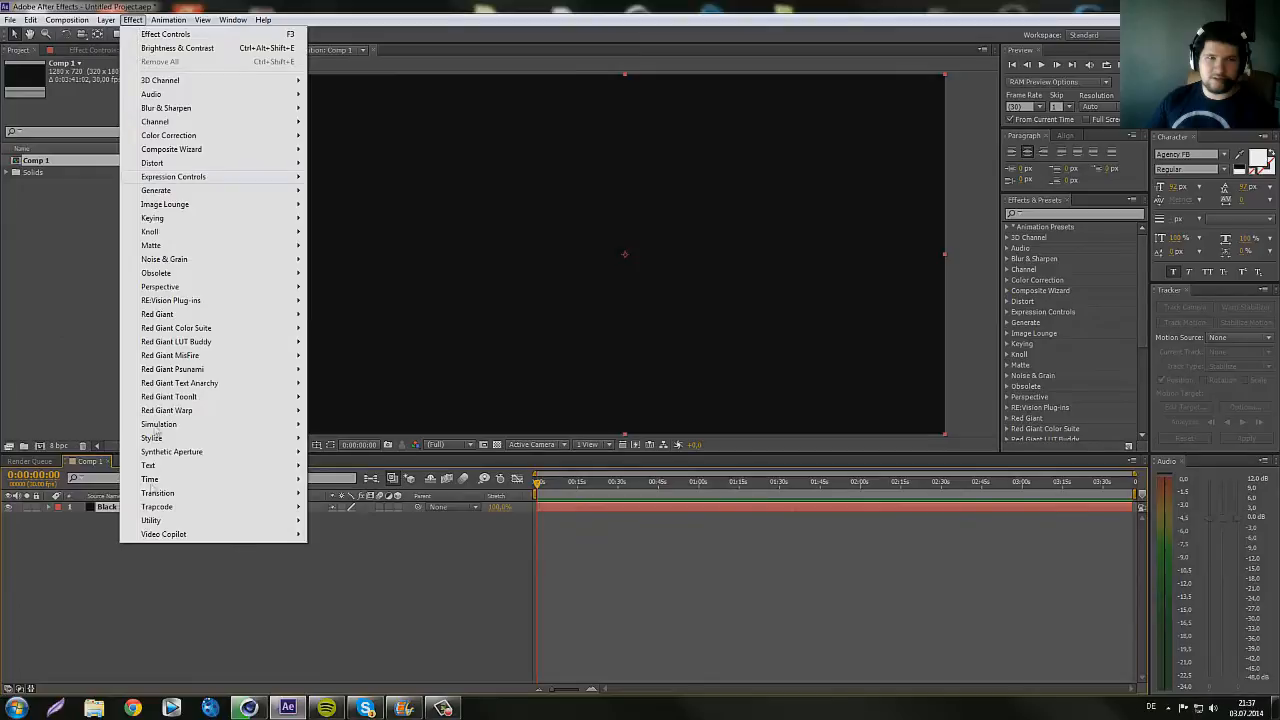
pyautogui.moveTo(208, 536)
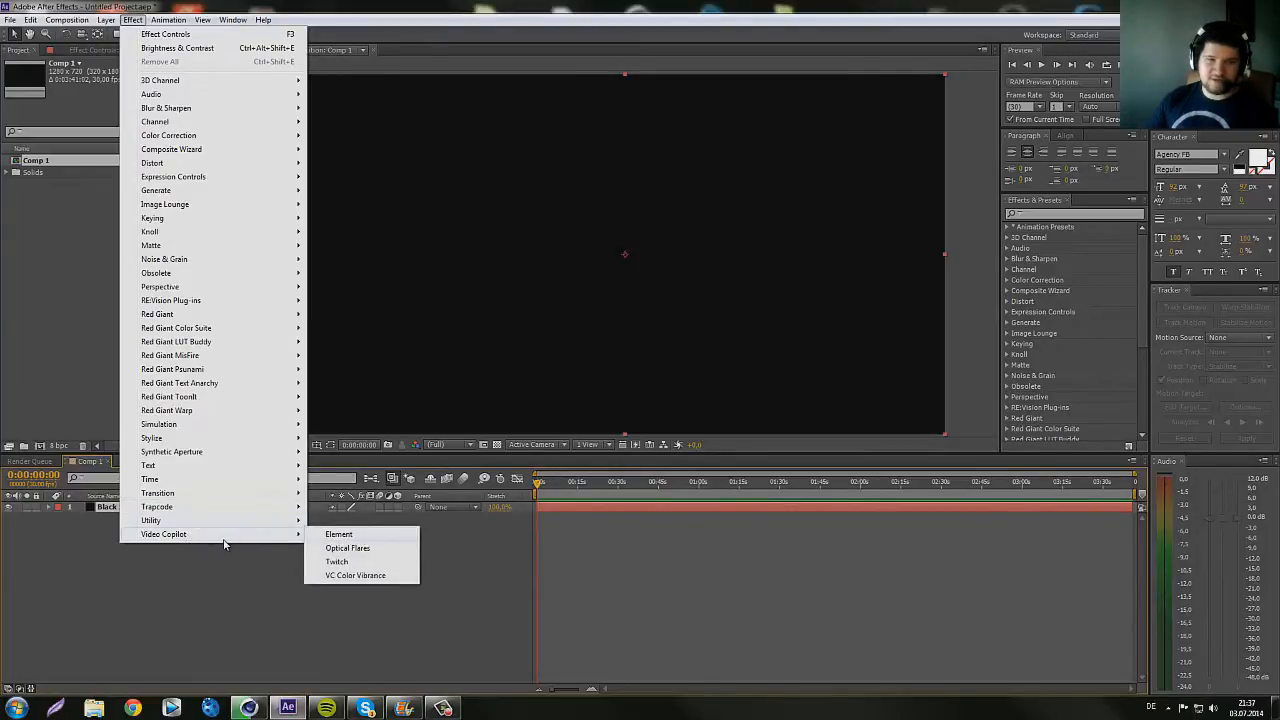
pyautogui.click(340, 534)
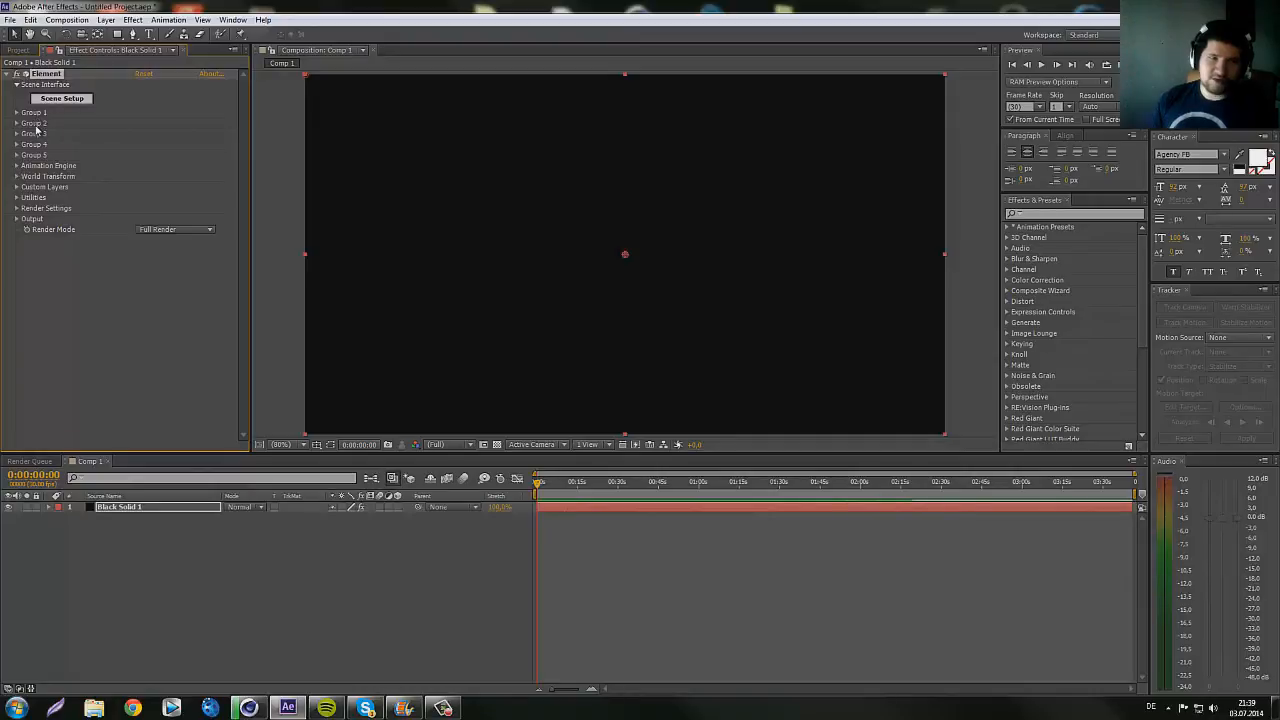
# - Examine the Animation Engine and World Transform settings of the Element effect
pyautogui.click(17, 167)
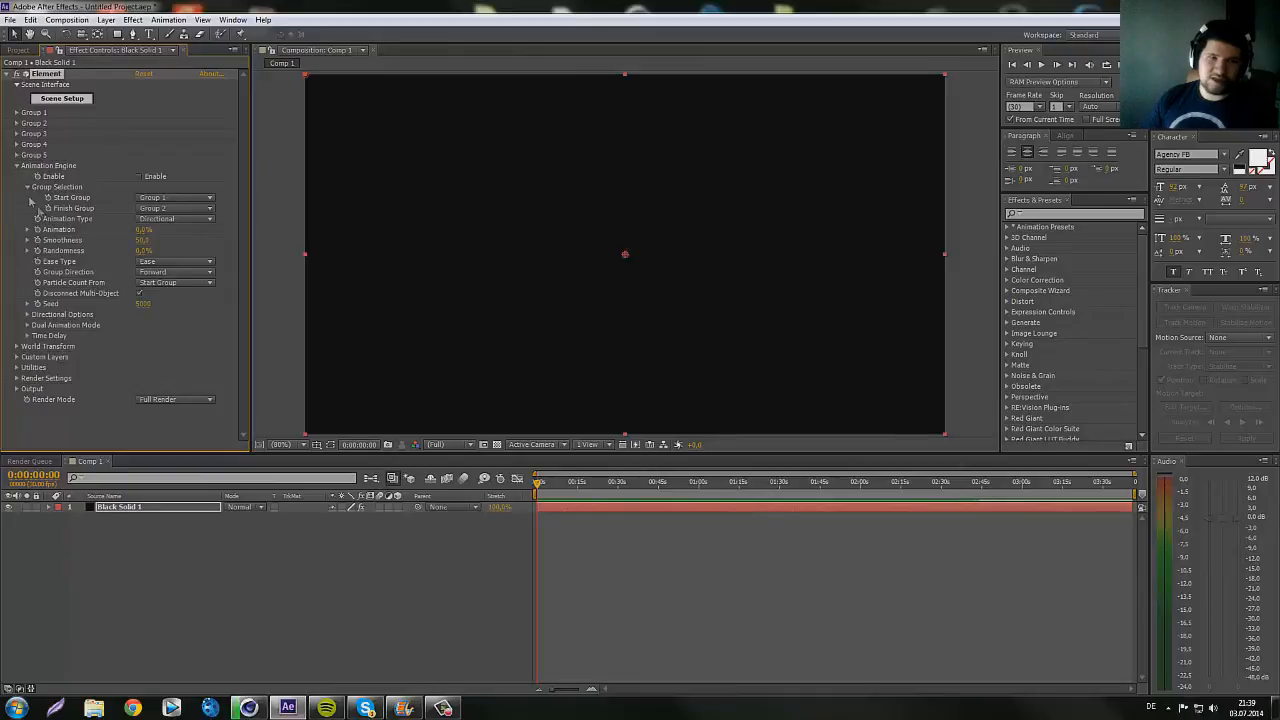
pyautogui.click(17, 167)
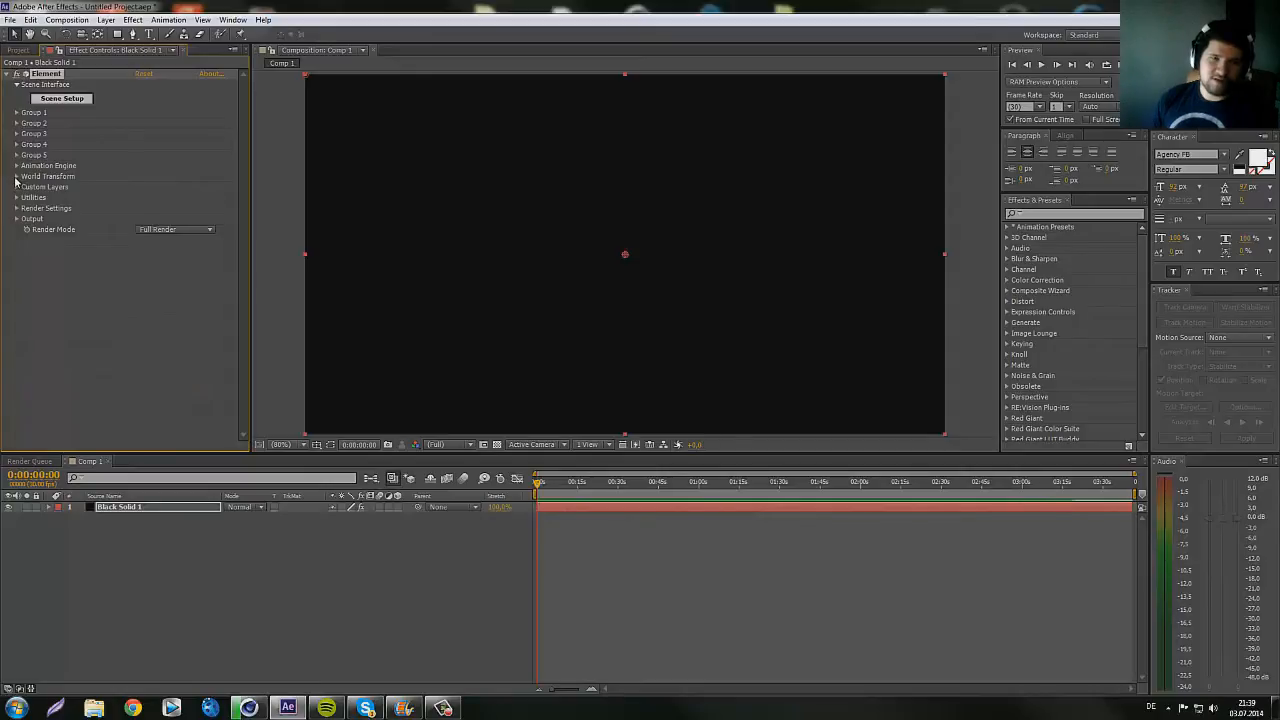
pyautogui.click(17, 177)
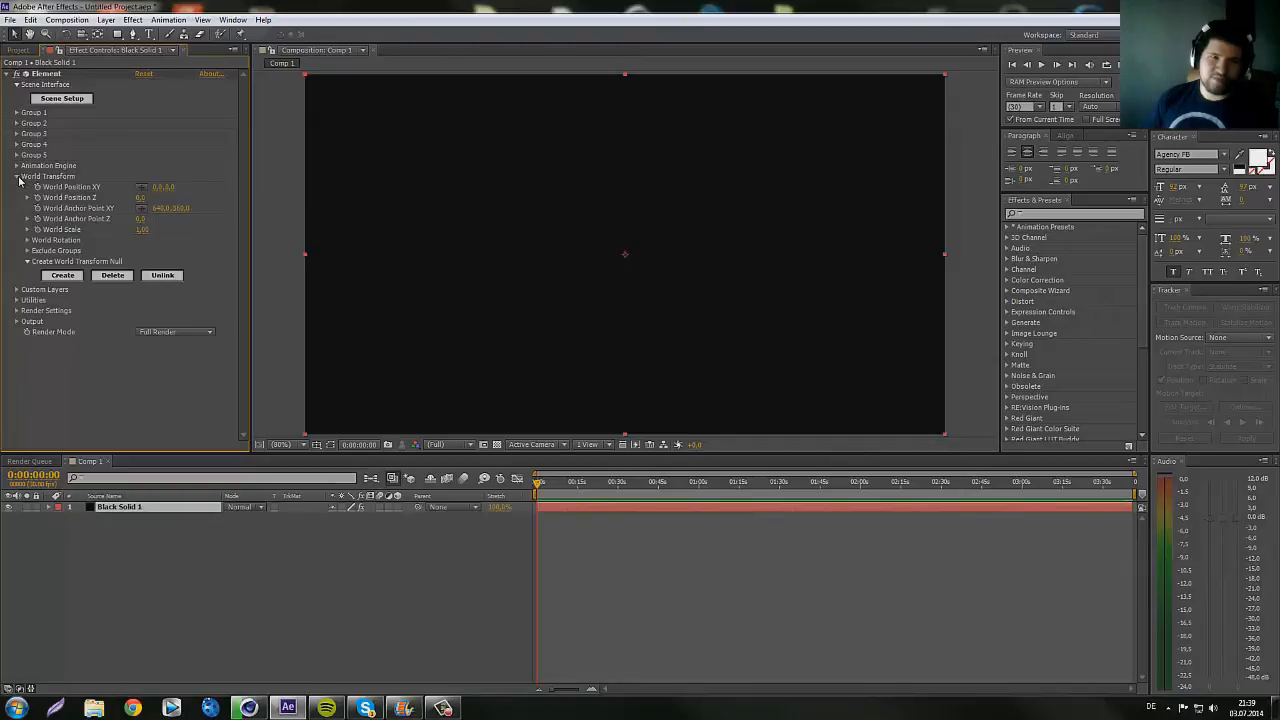
pyautogui.click(17, 177)
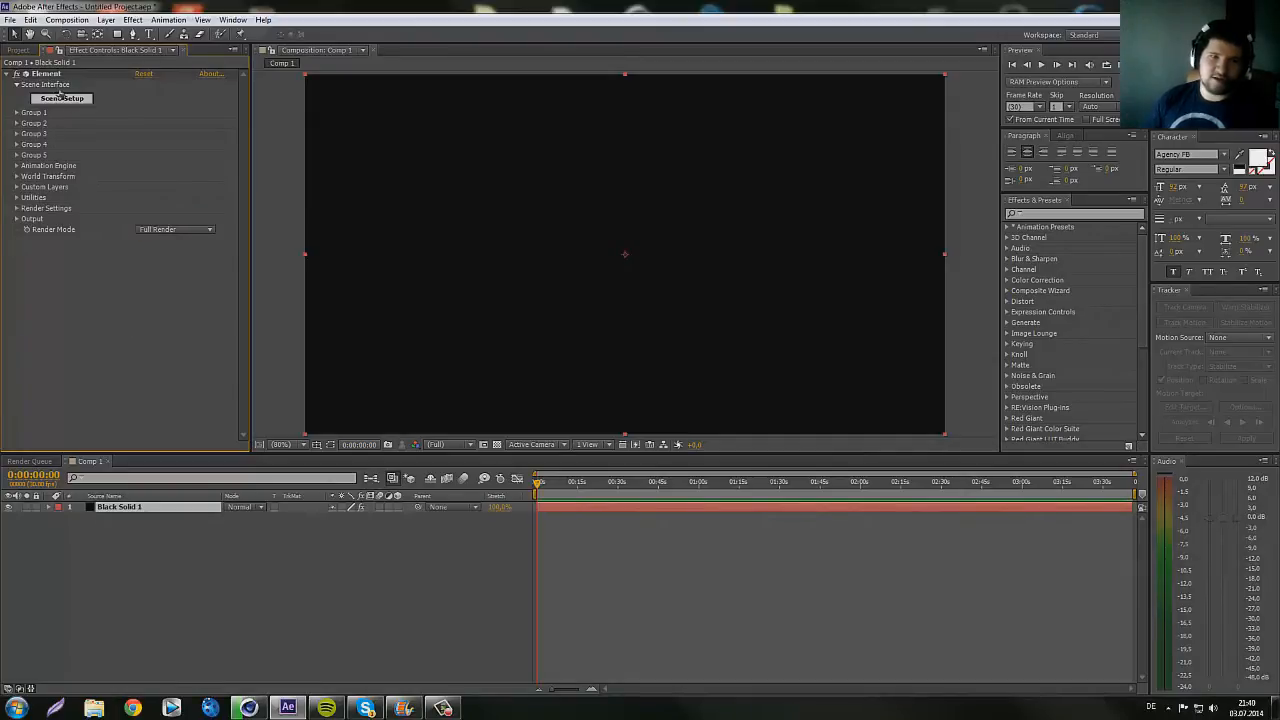
pyautogui.click(17, 166)
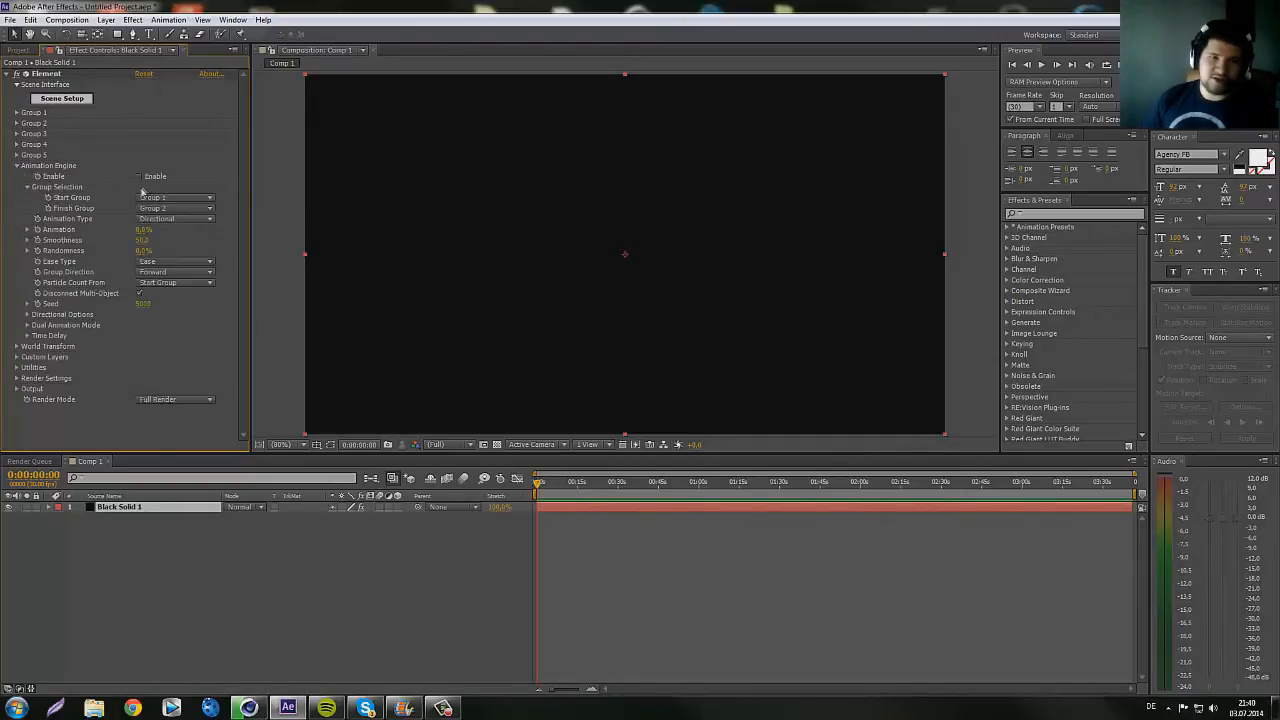
pyautogui.click(17, 167)
pyautogui.click(17, 177)
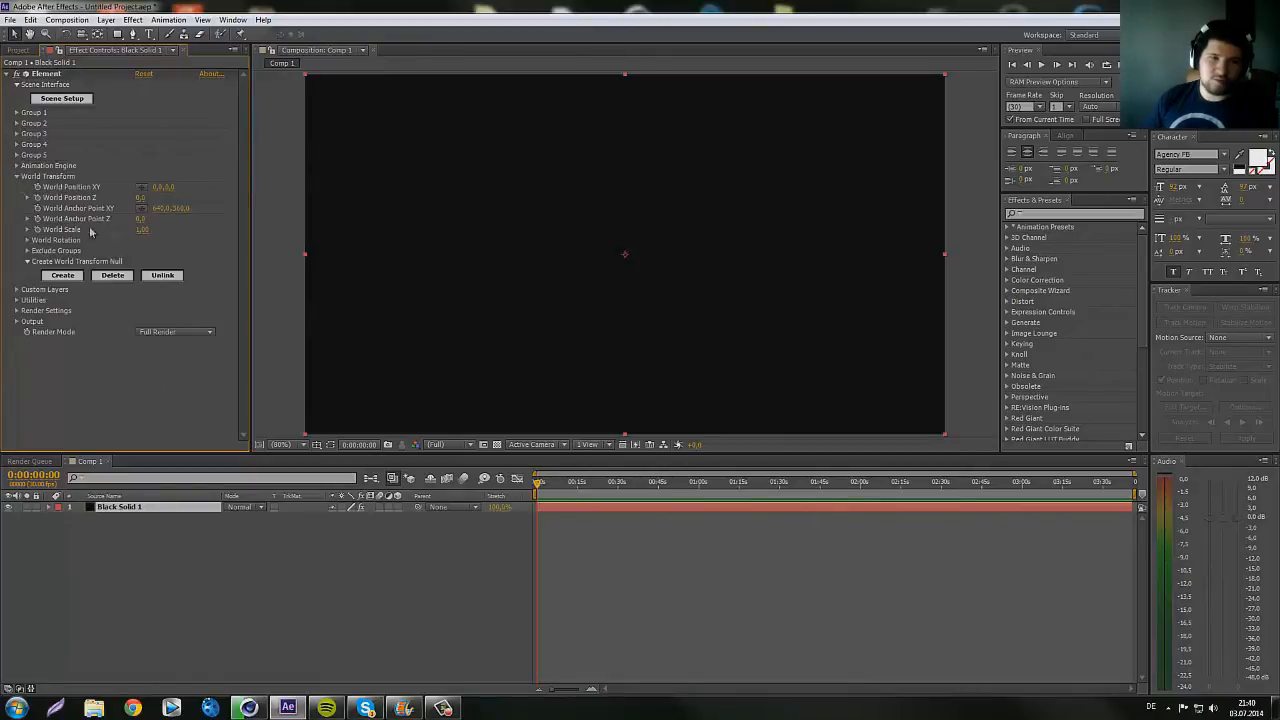
pyautogui.click(16, 177)
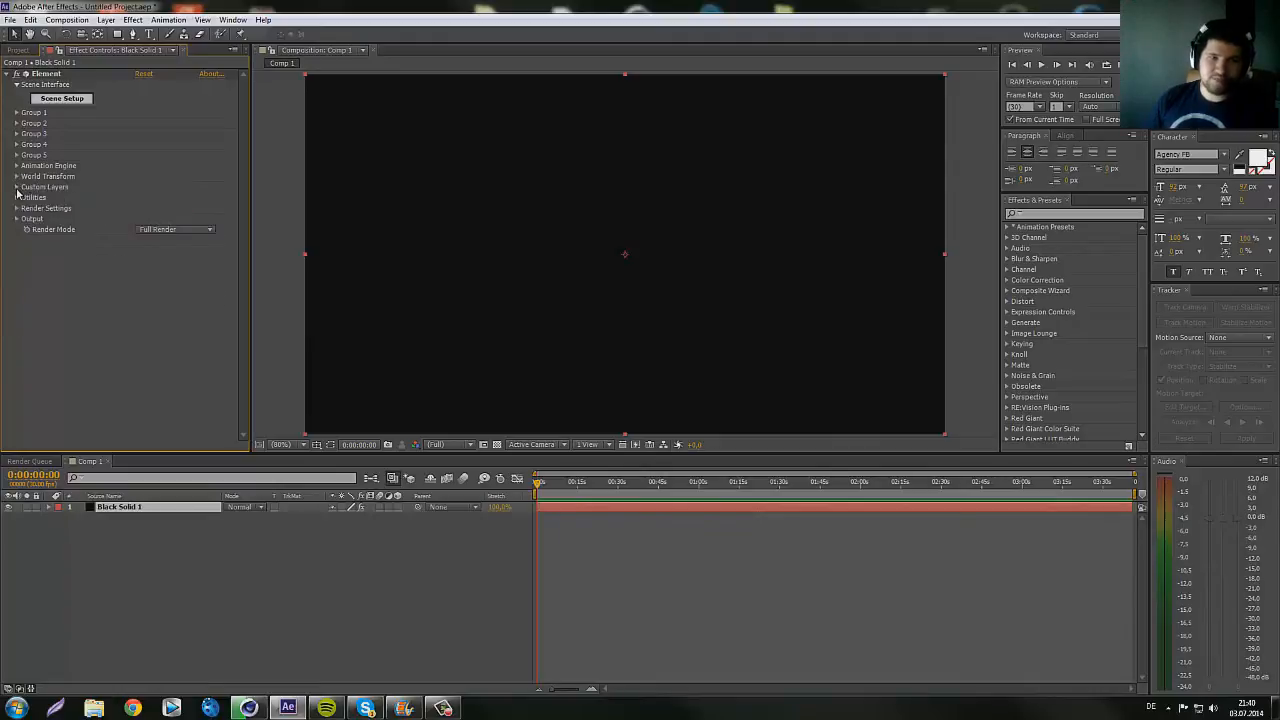
# - Examine the Custom Layers settings of the Element effect, including the Path Layer 1 choices under Custom Text and Masks
pyautogui.click(17, 187)
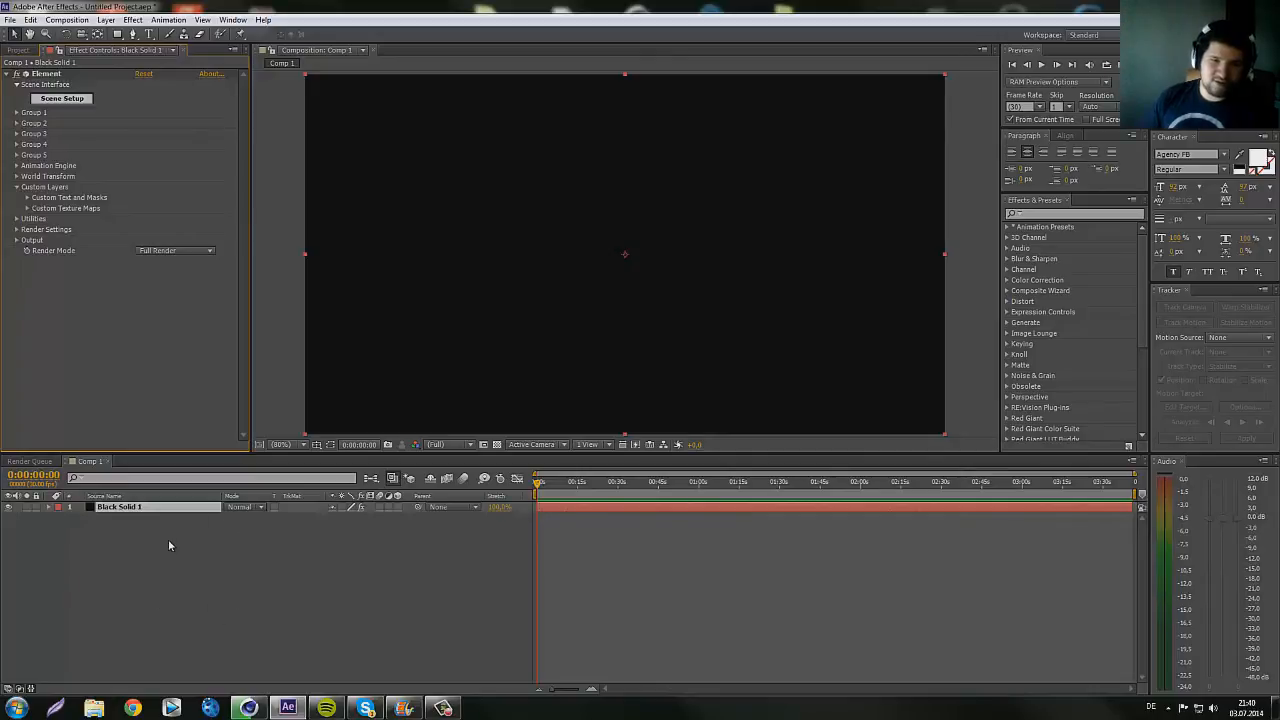
pyautogui.click(28, 199)
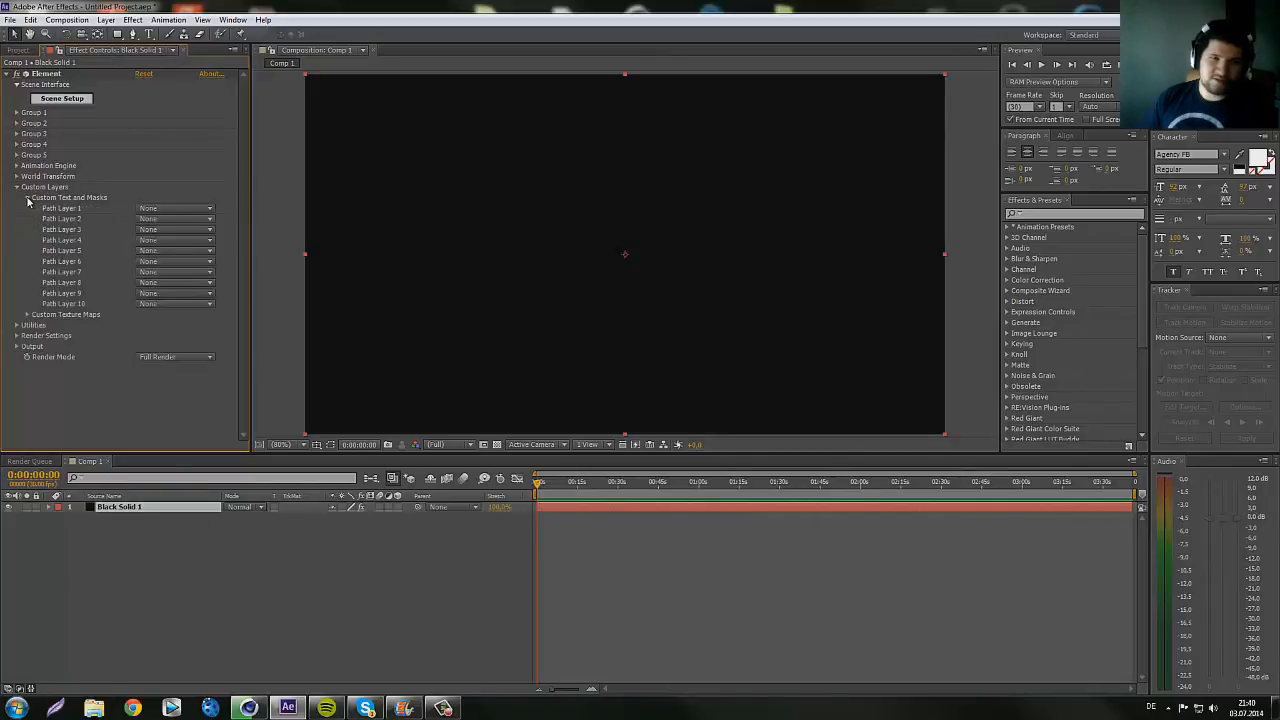
pyautogui.click(157, 210)
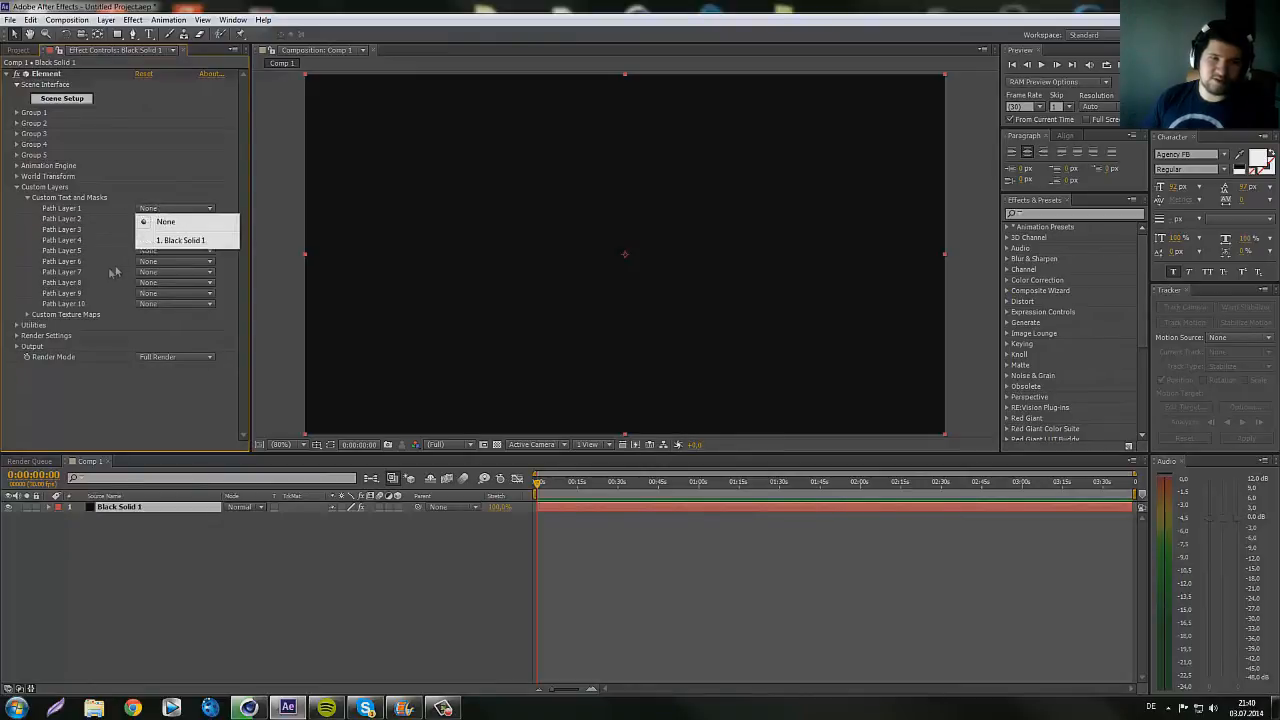
pyautogui.click(27, 199)
pyautogui.click(27, 199)
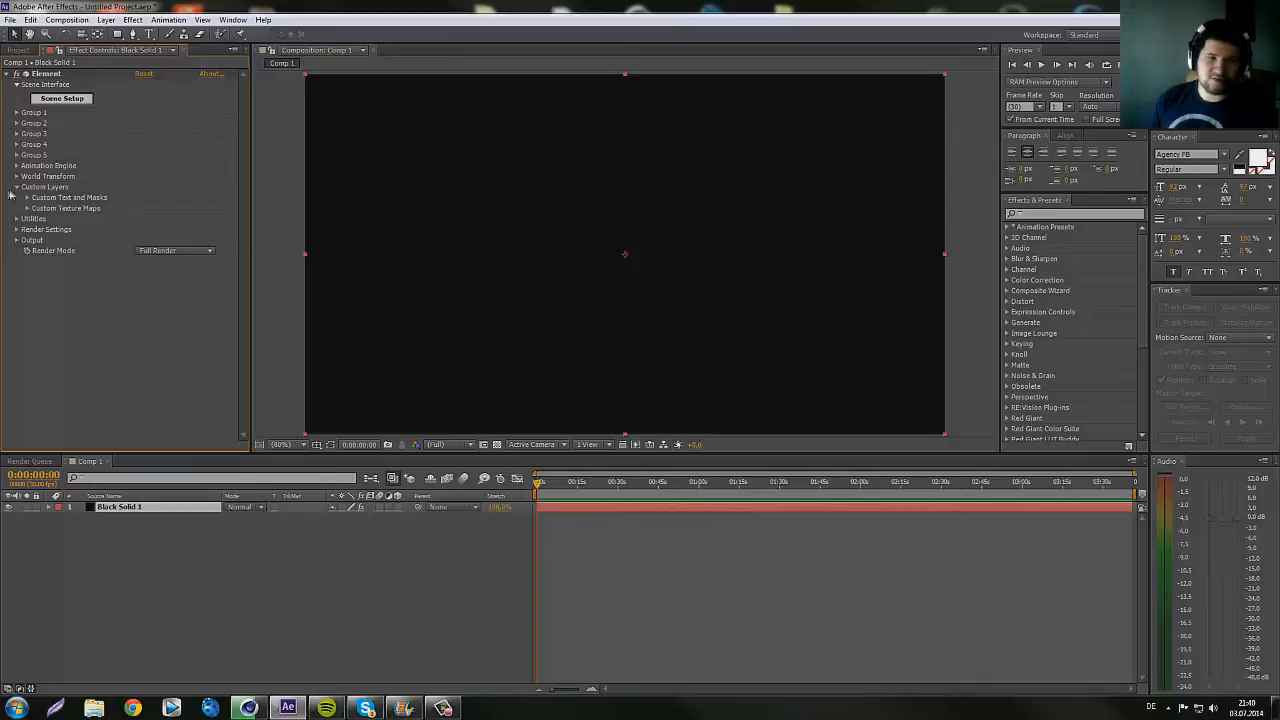
pyautogui.click(17, 188)
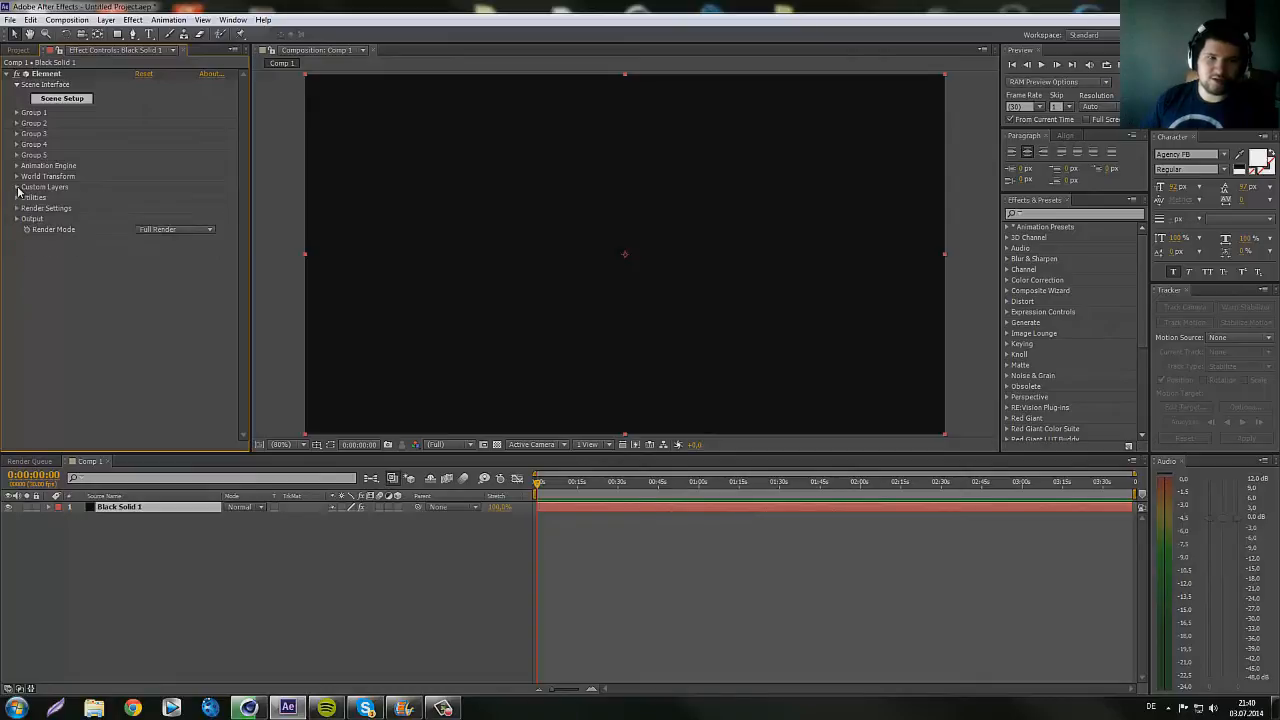
# - Examine the Utilities, Render Settings and Output groups of the Element effect, including the Environment settings
pyautogui.click(17, 198)
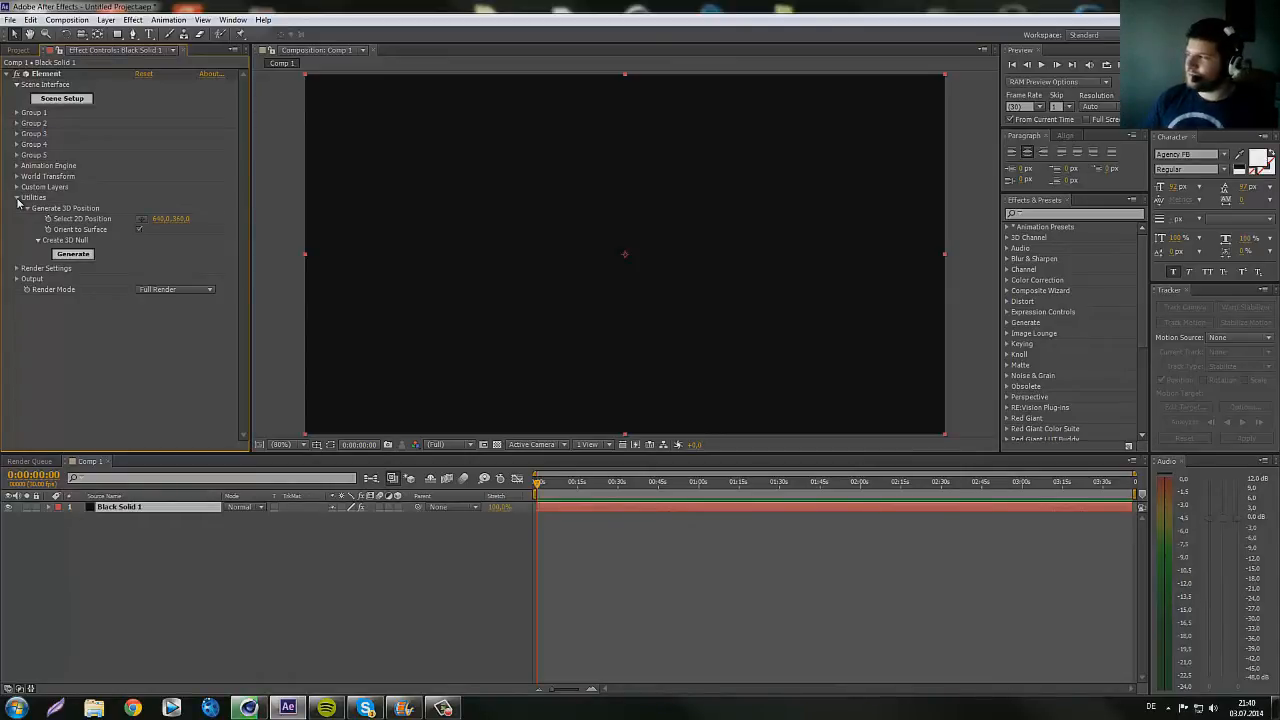
pyautogui.click(17, 198)
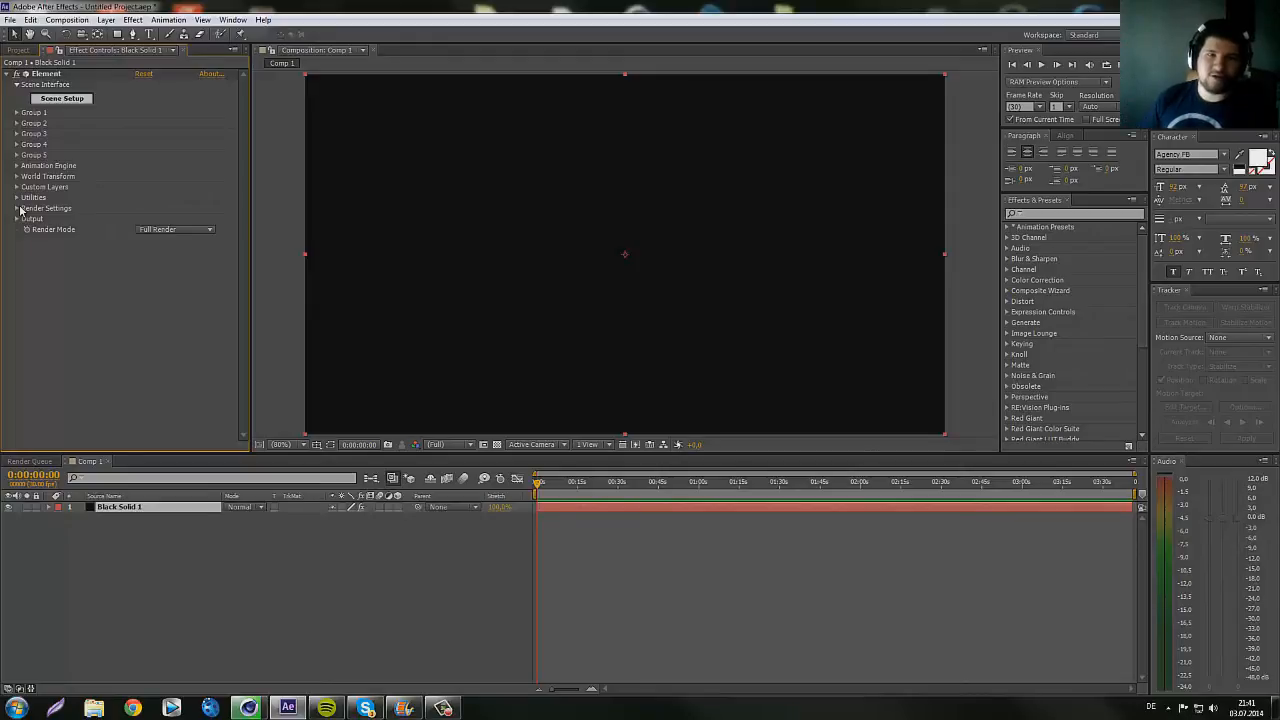
pyautogui.click(17, 209)
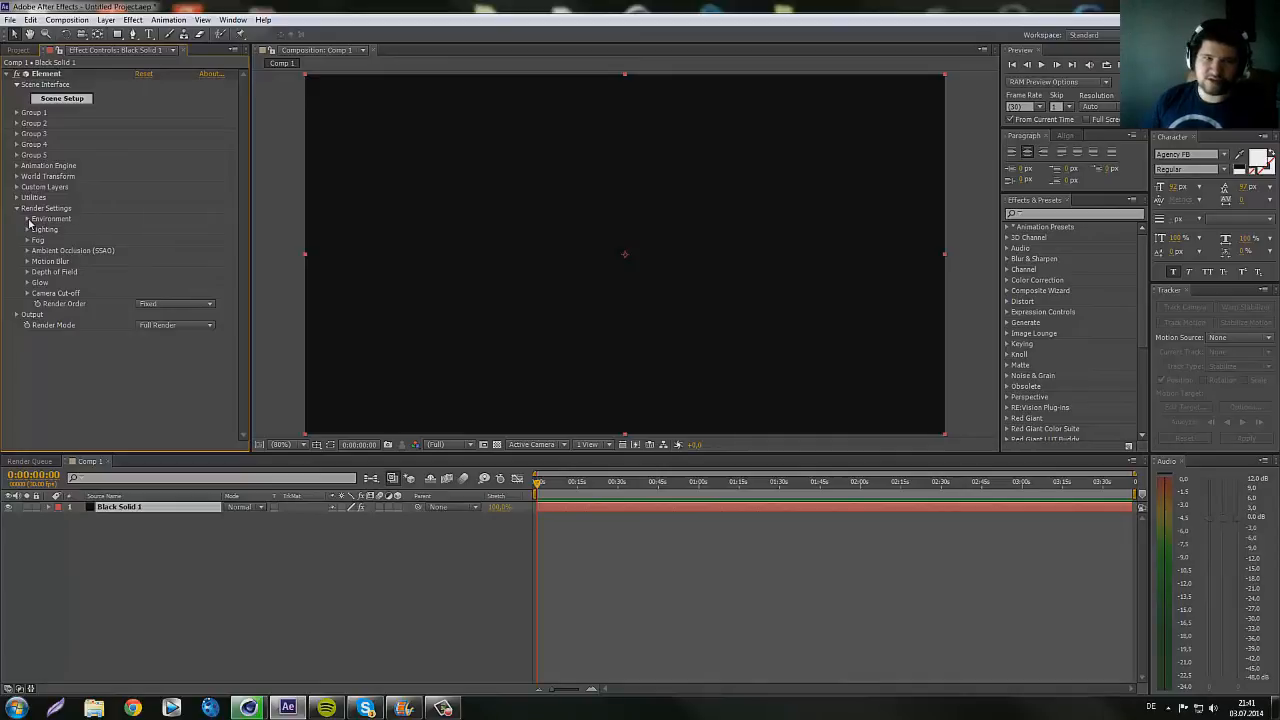
pyautogui.click(28, 219)
pyautogui.click(28, 220)
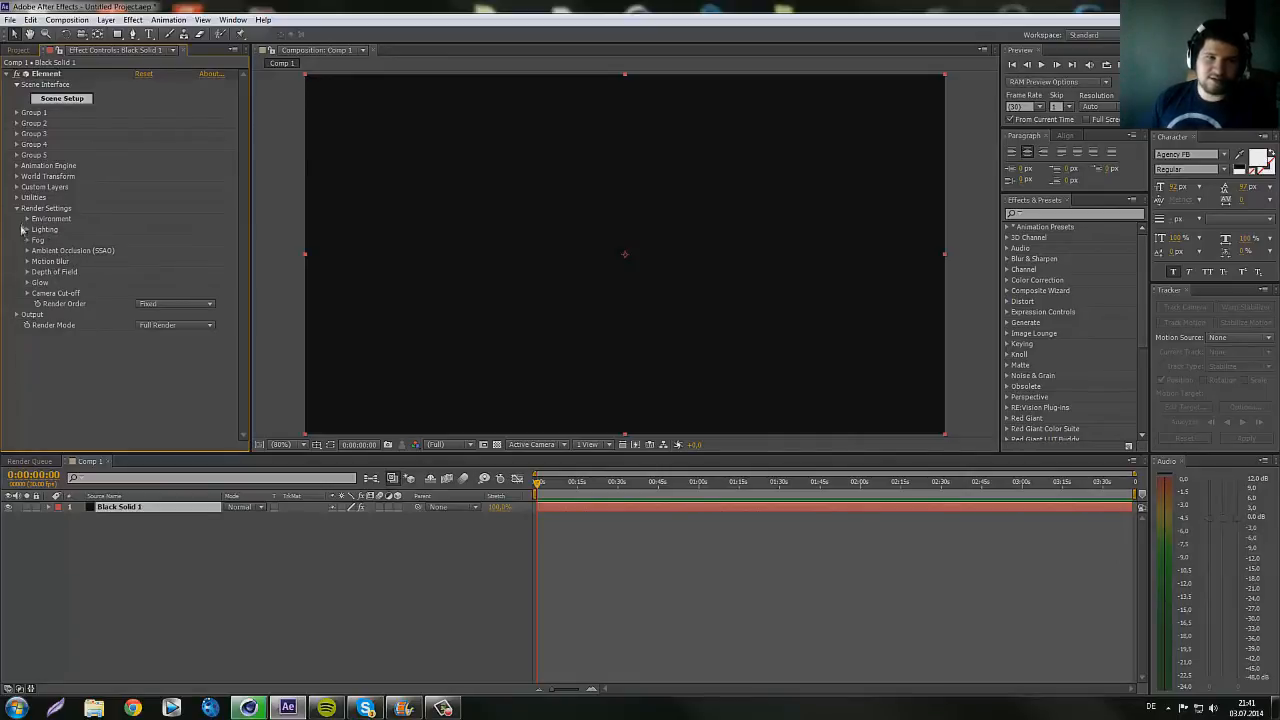
pyautogui.click(16, 209)
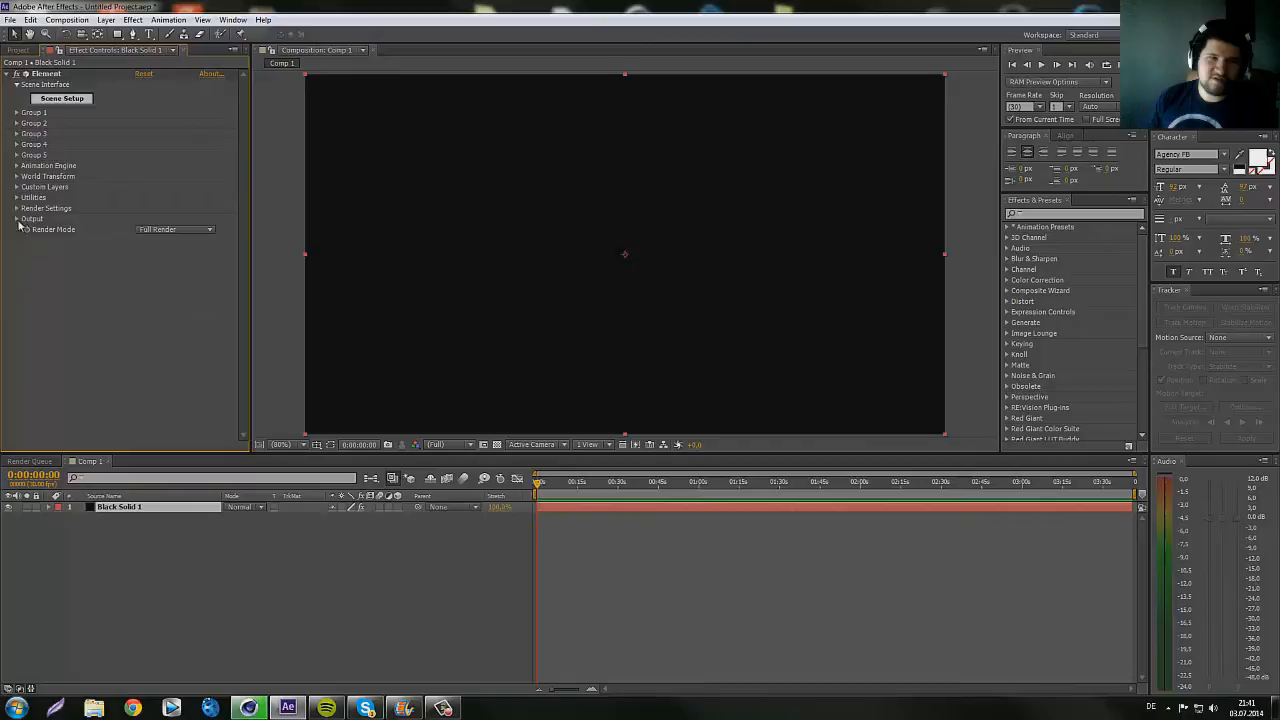
pyautogui.click(18, 220)
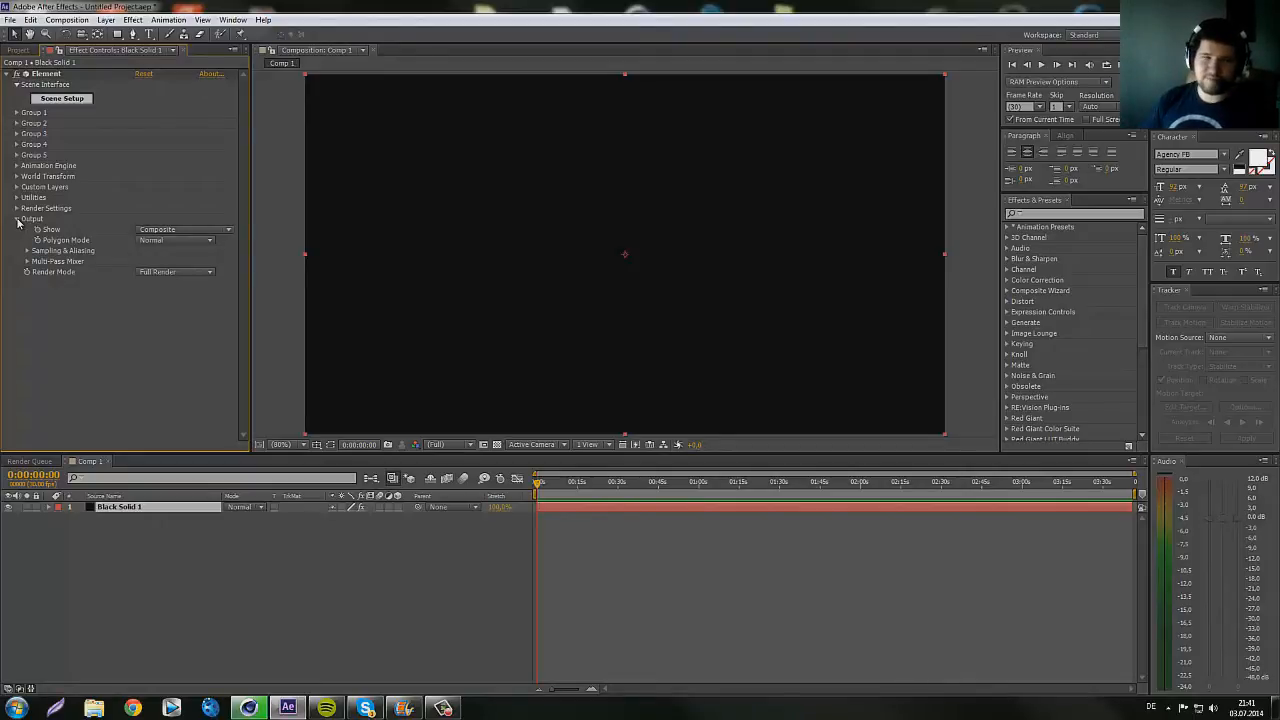
pyautogui.click(18, 220)
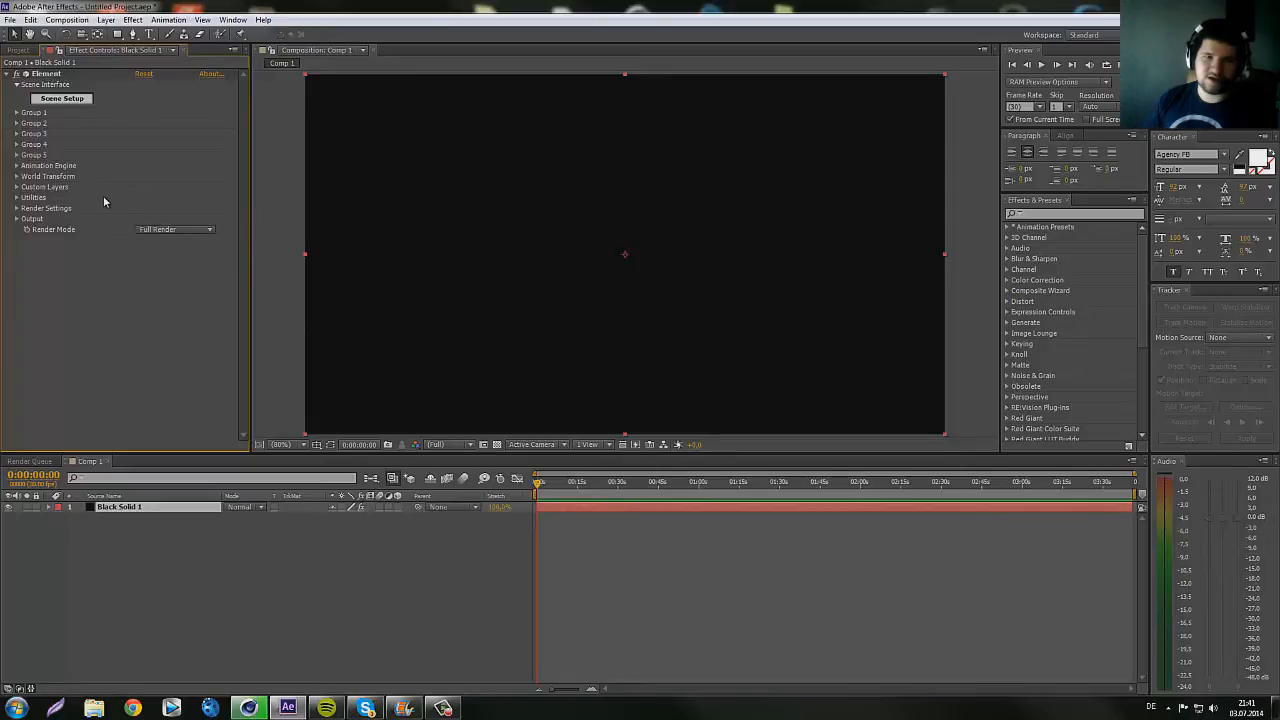
# - Review the Element effect's Render Mode options and scrub through the first seconds of the timeline and back to the start
pyautogui.click(172, 229)
pyautogui.click(100, 279)
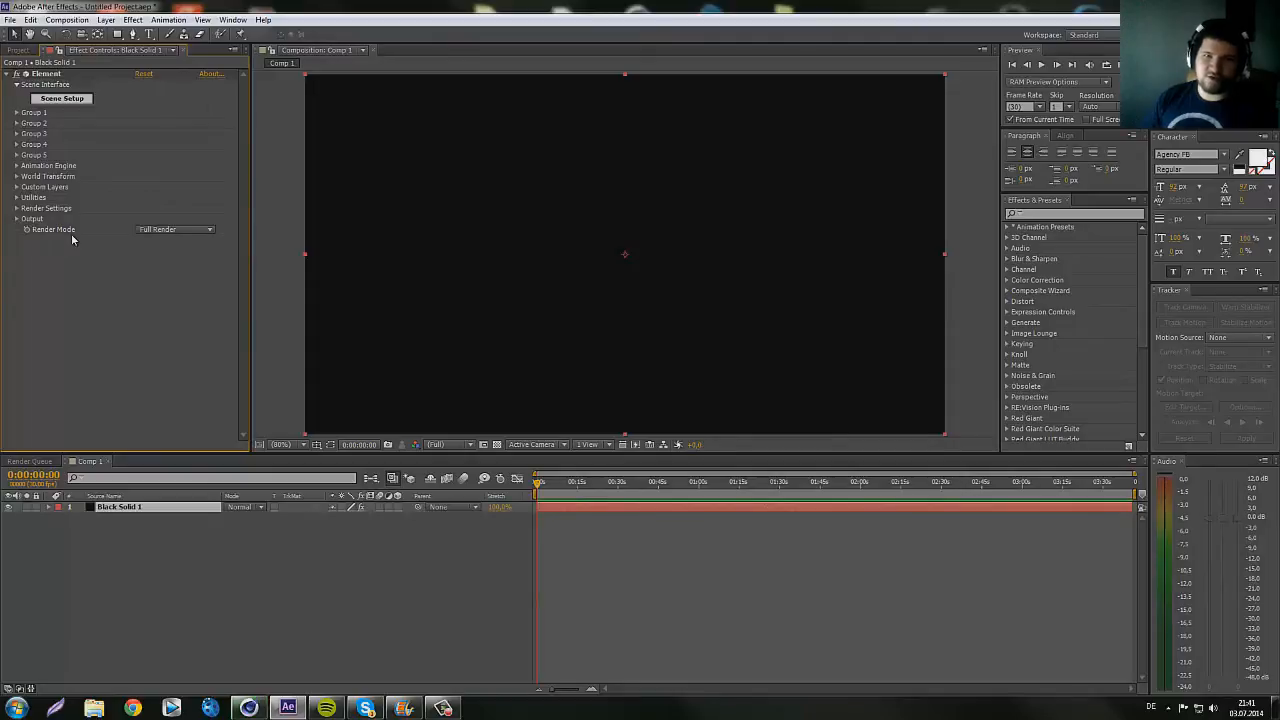
pyautogui.moveTo(587, 484); pyautogui.dragTo(557, 484)
pyautogui.click(201, 232)
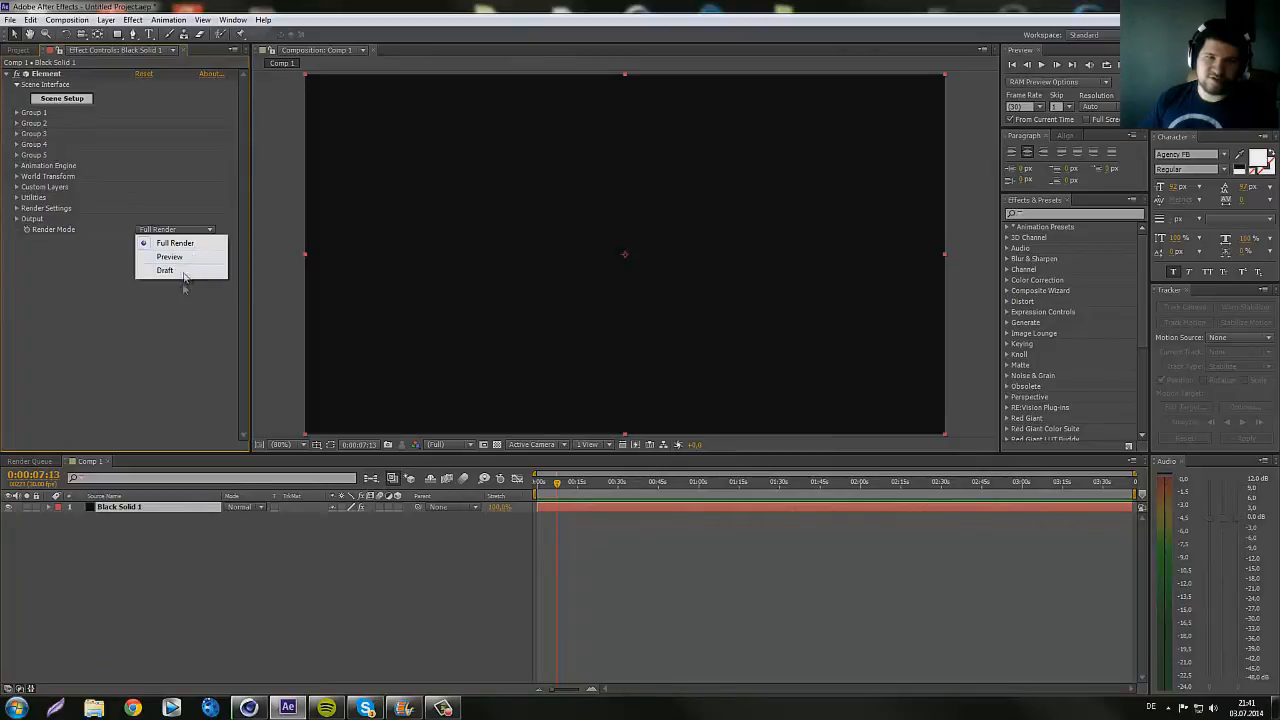
pyautogui.click(562, 488)
pyautogui.moveTo(562, 486); pyautogui.dragTo(526, 489)
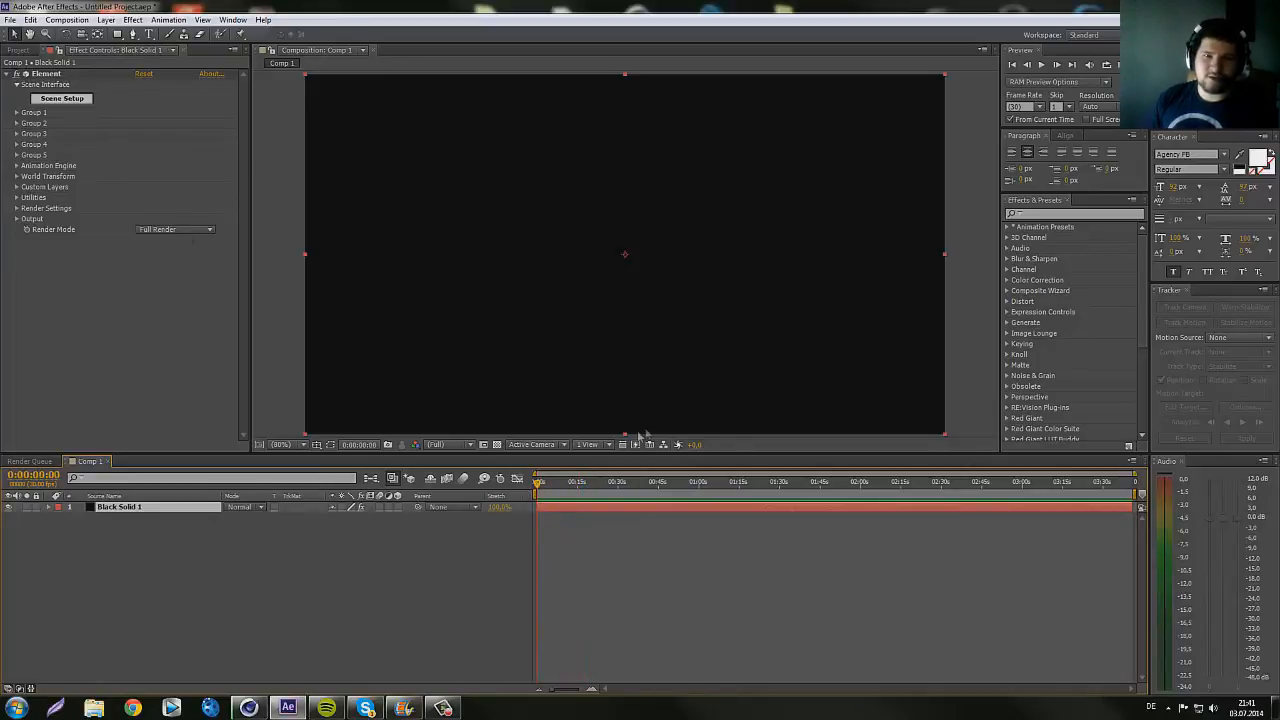
pyautogui.click(204, 231)
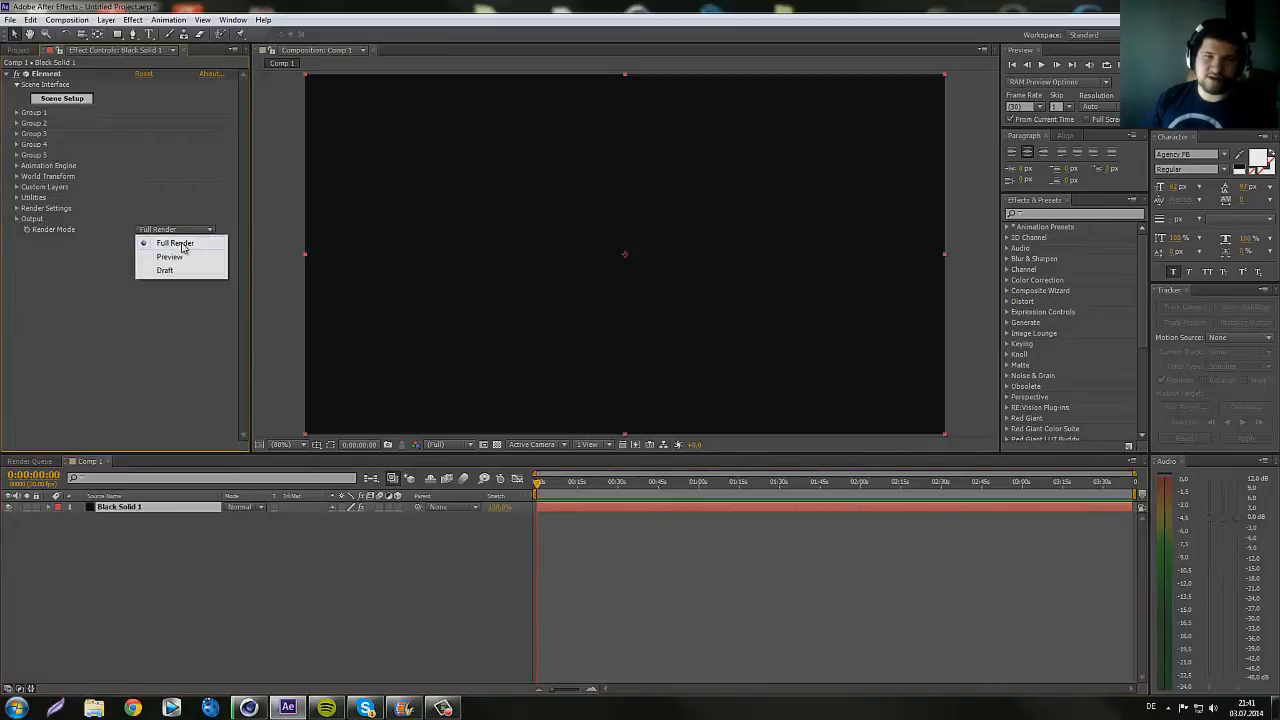
pyautogui.click(104, 339)
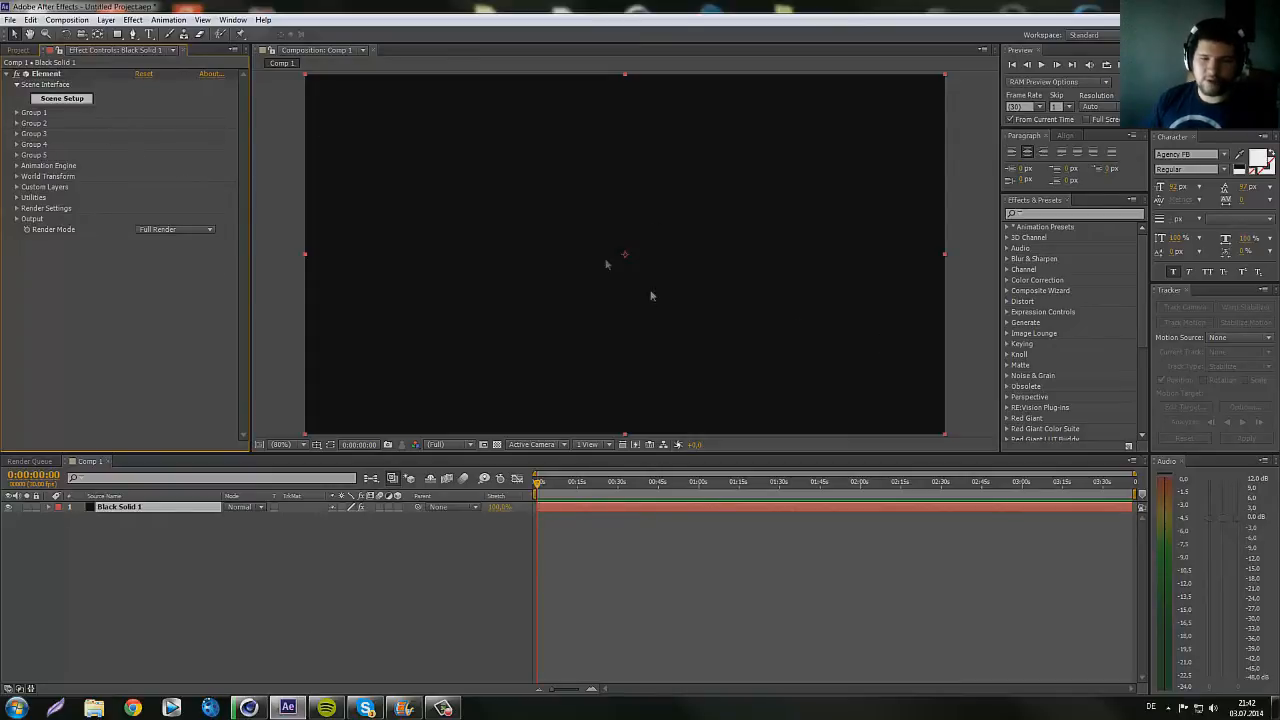
# - Open the Element effect's Scene Setup and look through the Icons, My_Models and Primitives model folders
pyautogui.click(70, 102)
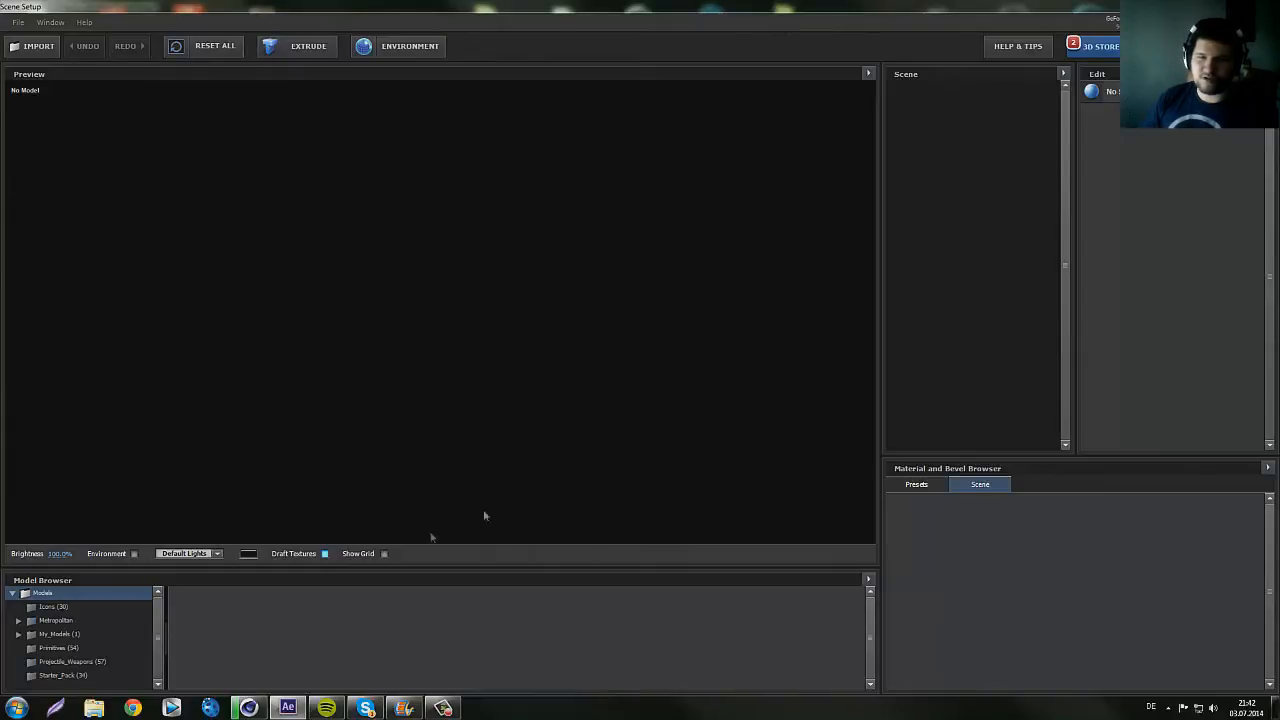
pyautogui.click(48, 606)
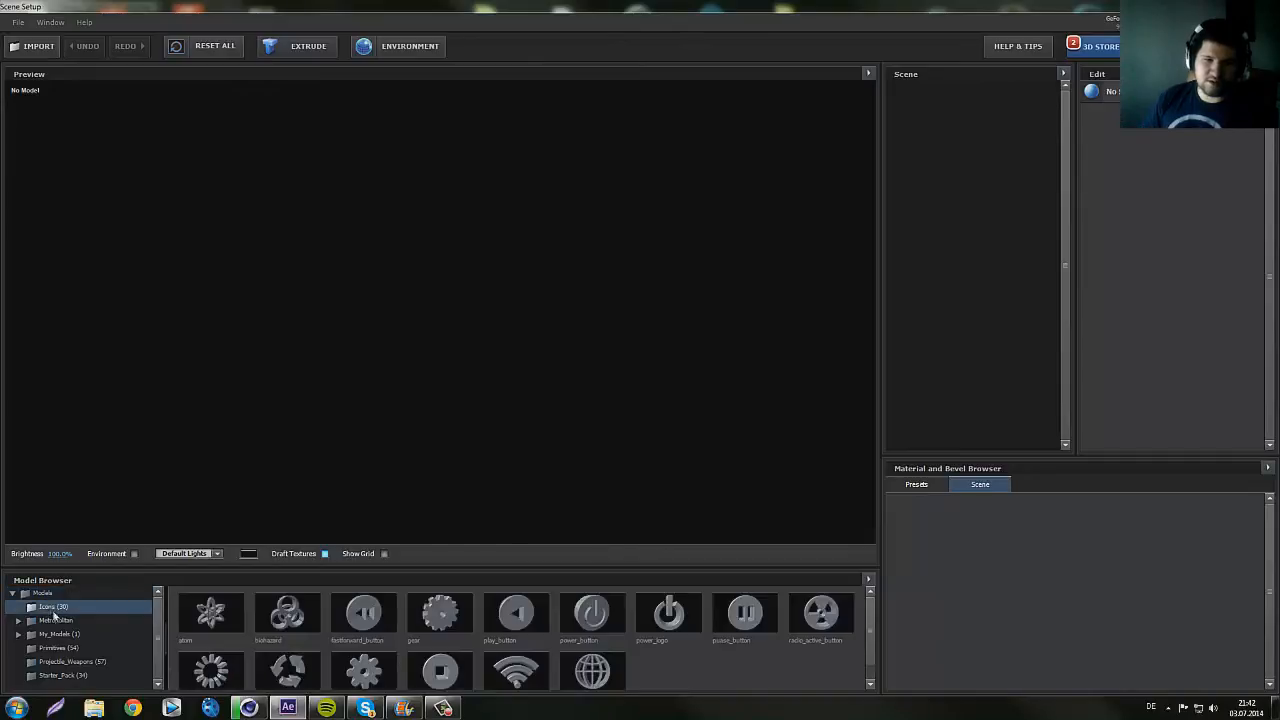
pyautogui.doubleClick(70, 634)
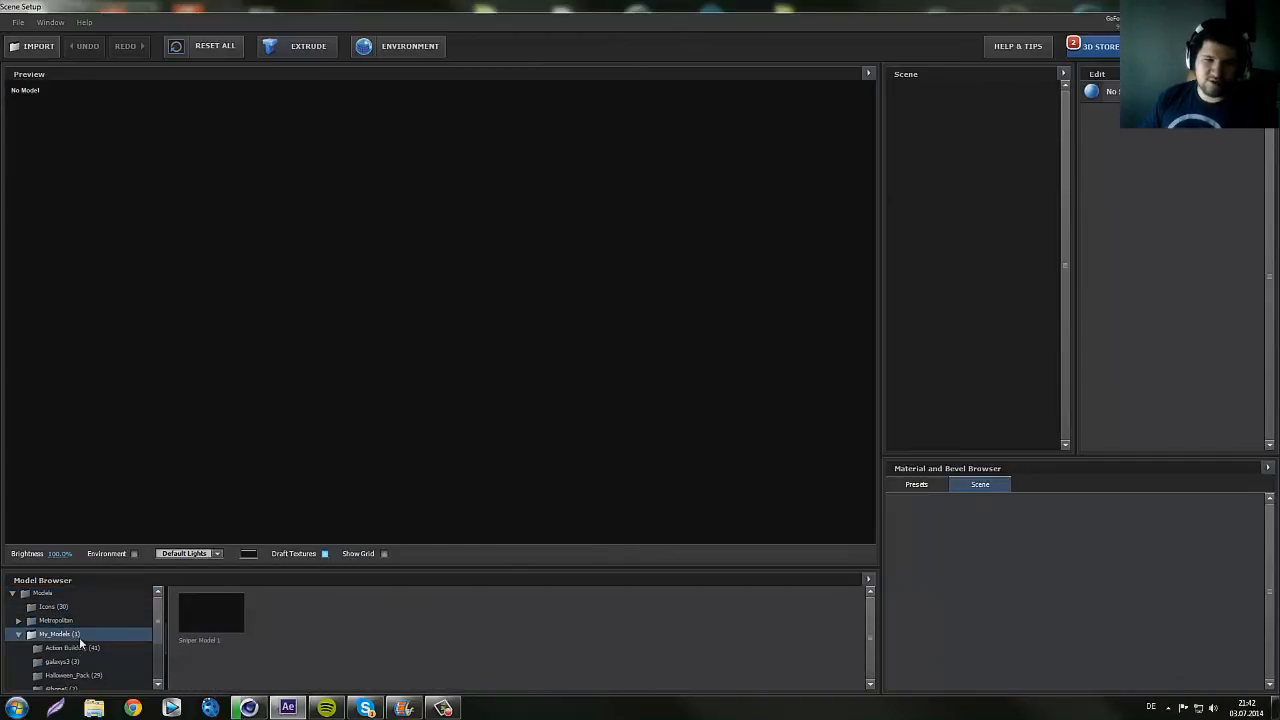
pyautogui.click(18, 634)
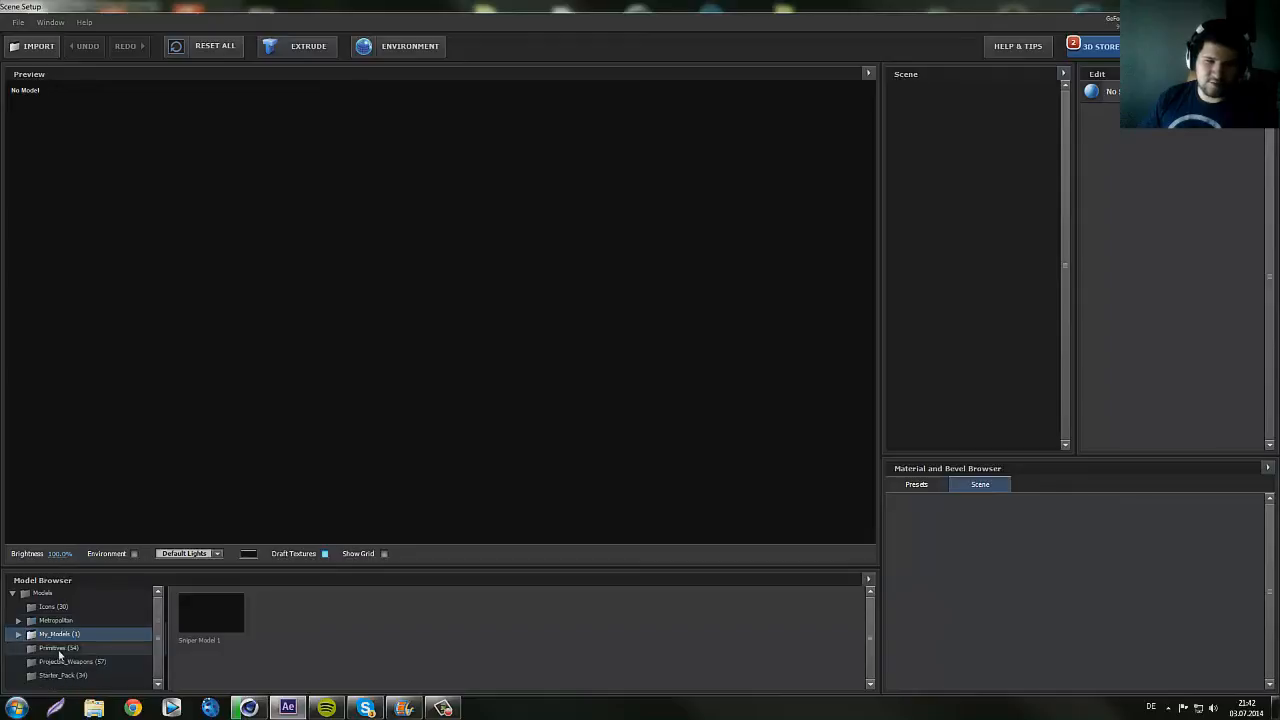
pyautogui.click(58, 650)
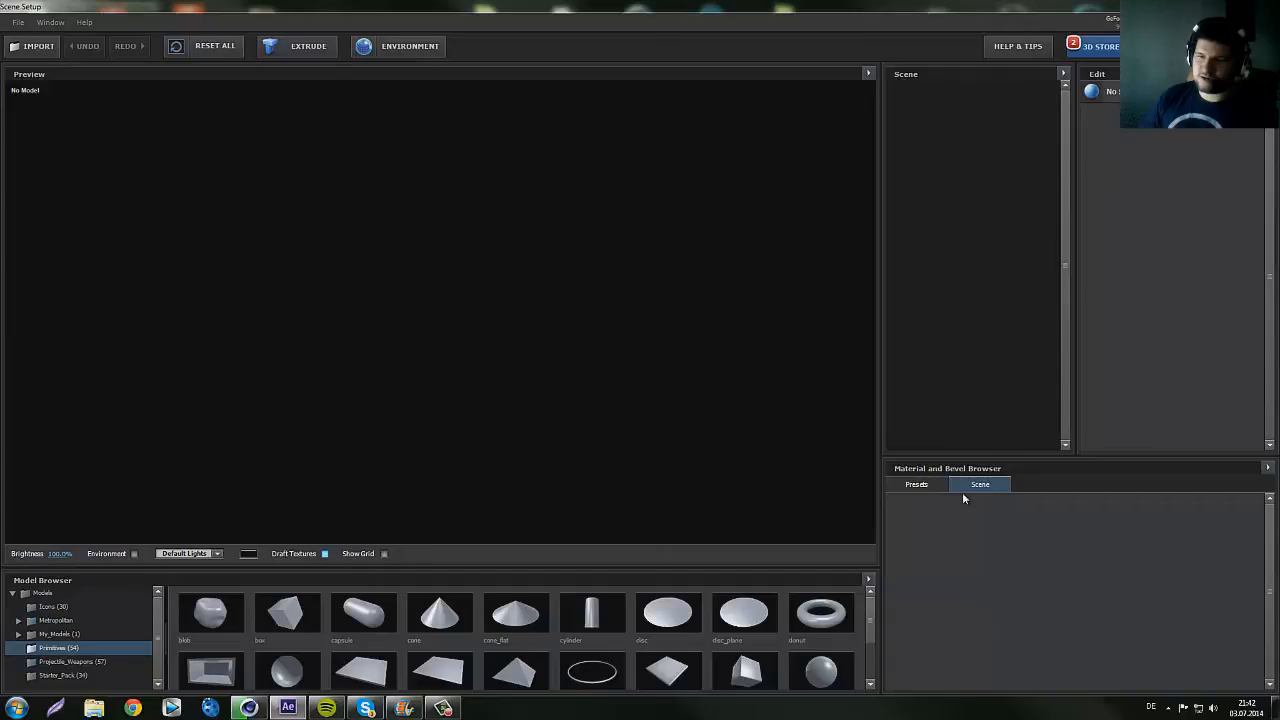
# - Examine the Bevels and Materials presets available for models in Scene Setup
pyautogui.click(929, 488)
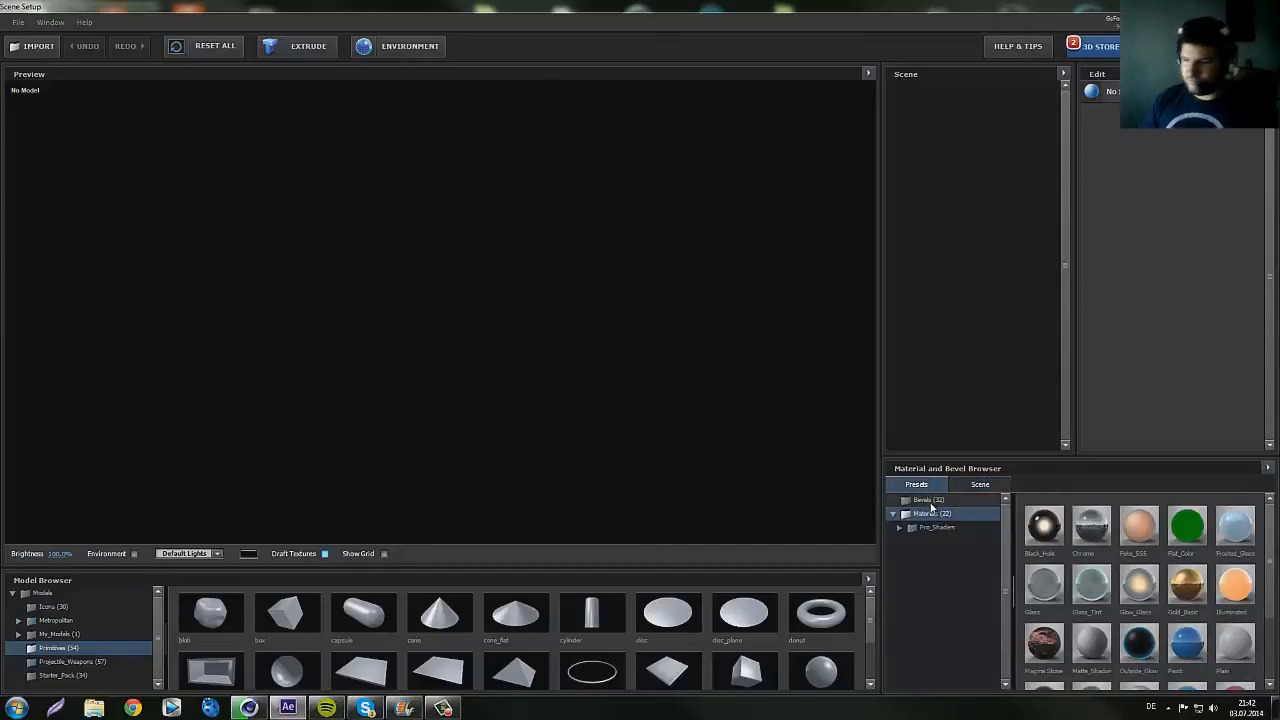
pyautogui.click(929, 501)
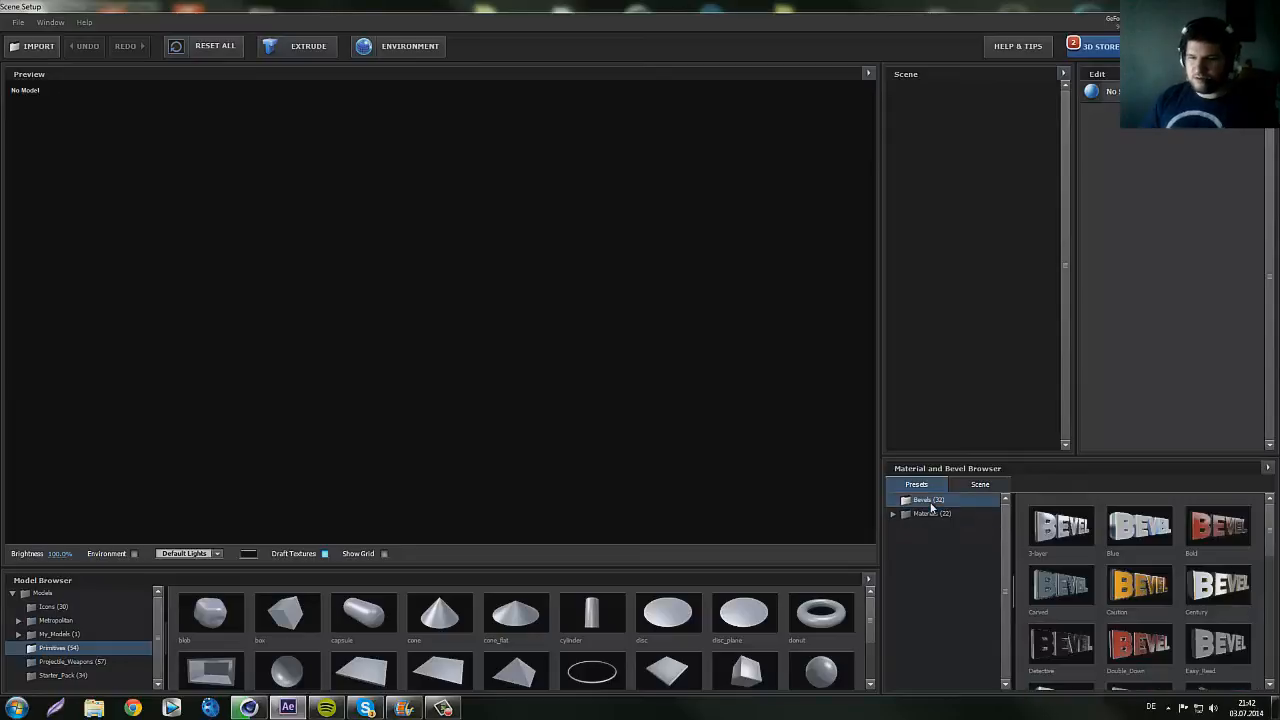
pyautogui.click(921, 515)
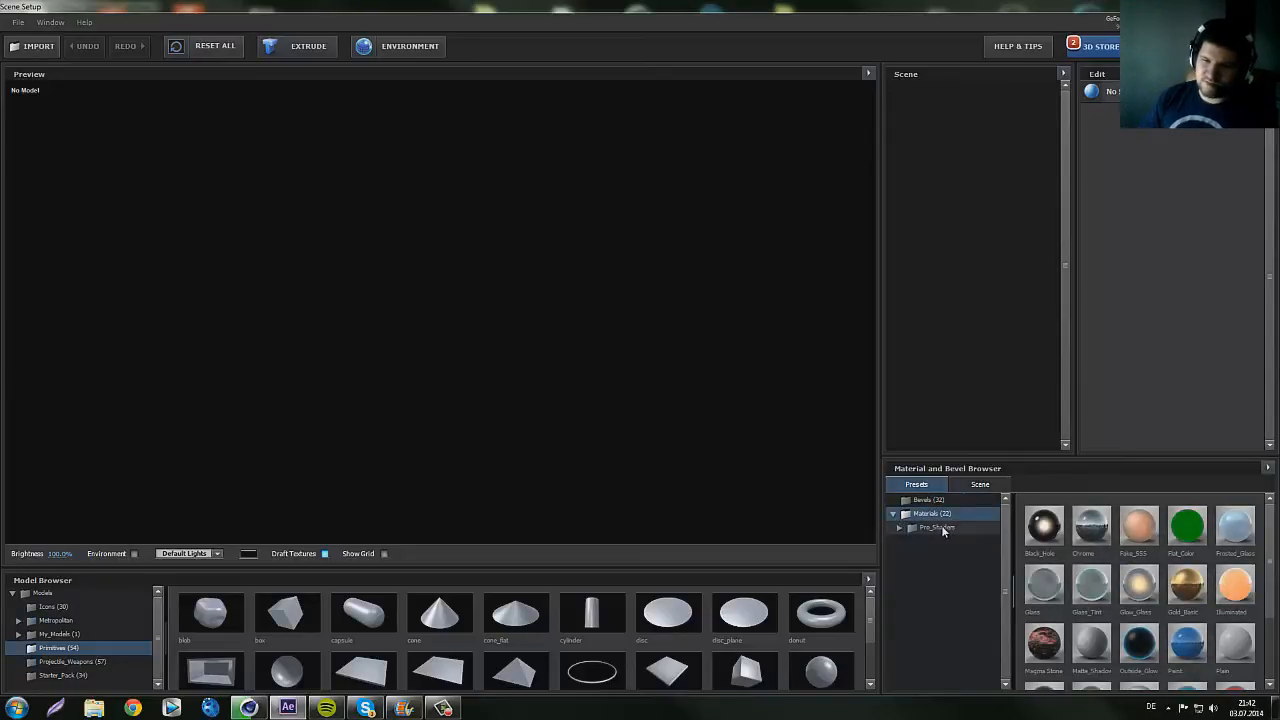
# - Look through the Pro_Shaders material categories from Concrete to Translucent and leave Scene Setup
pyautogui.doubleClick(931, 532)
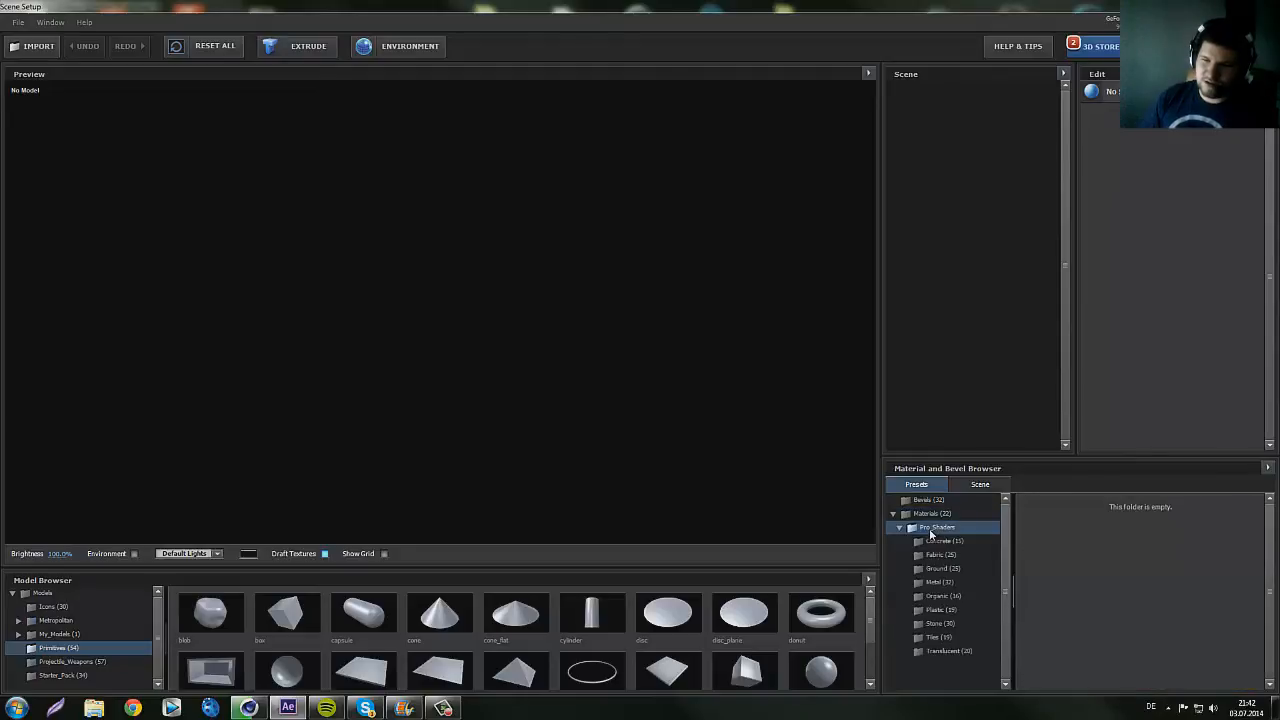
pyautogui.click(937, 540)
pyautogui.click(942, 557)
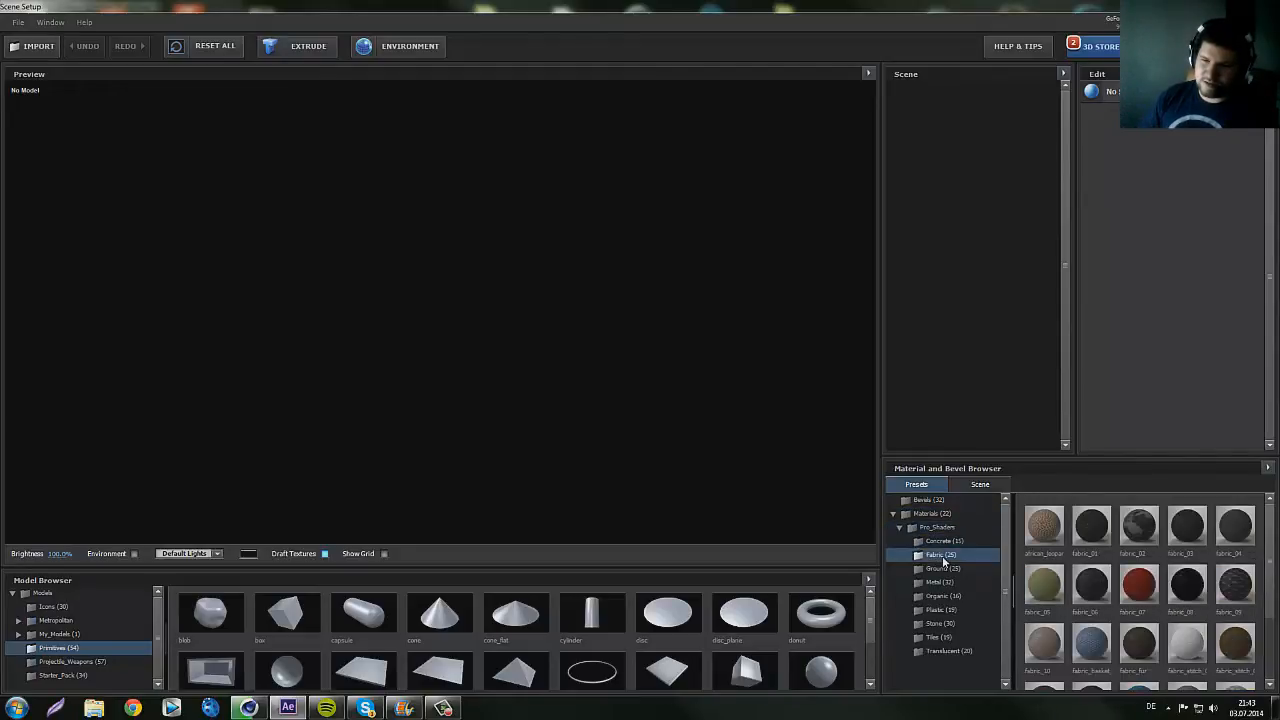
pyautogui.click(946, 570)
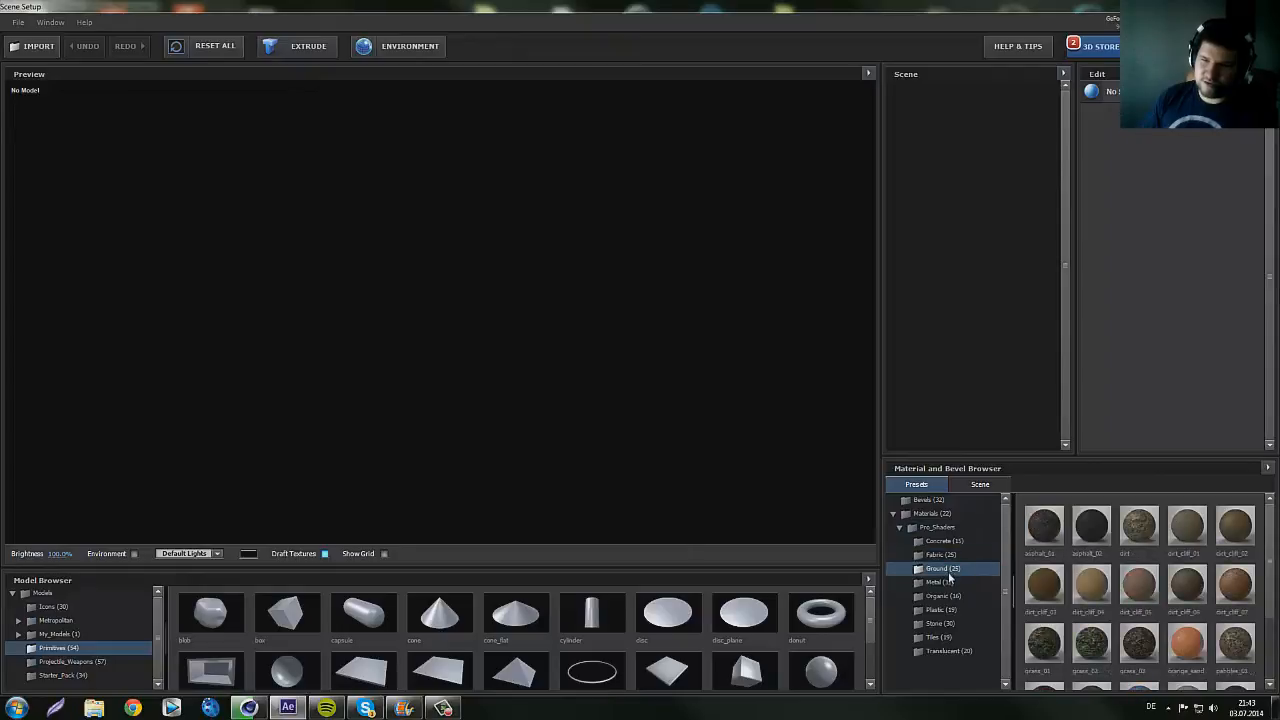
pyautogui.click(945, 582)
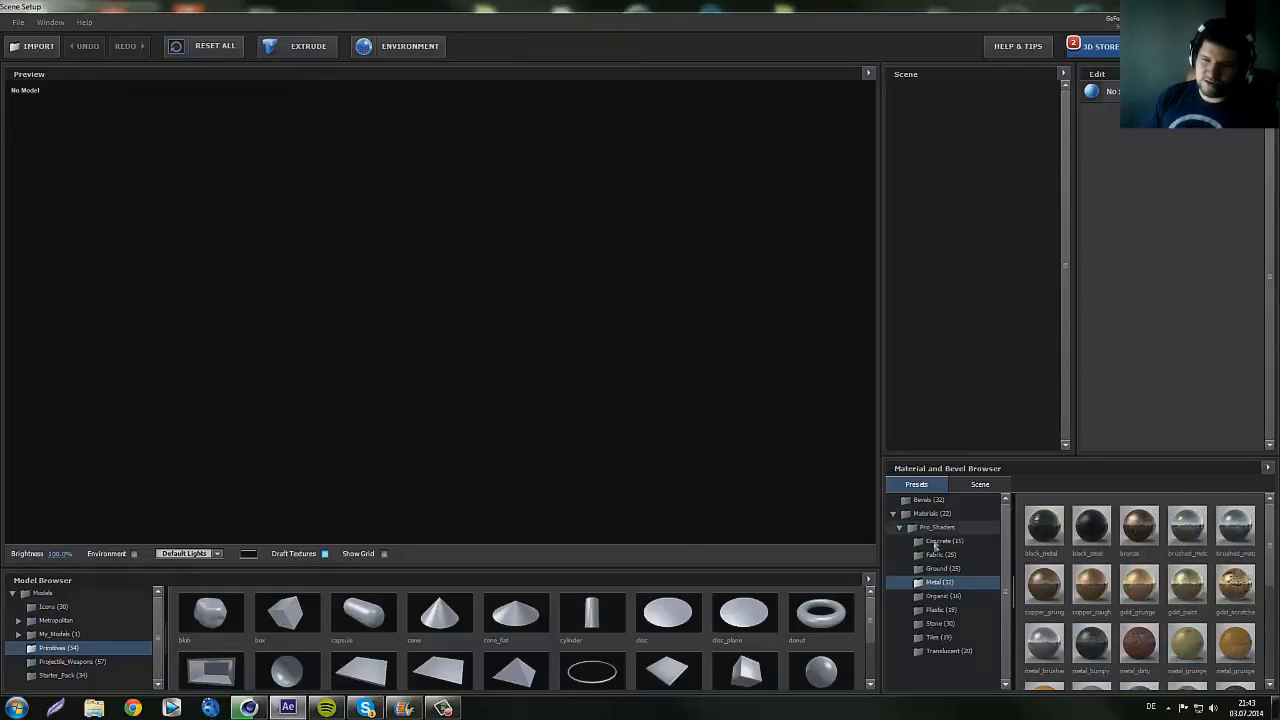
pyautogui.click(944, 596)
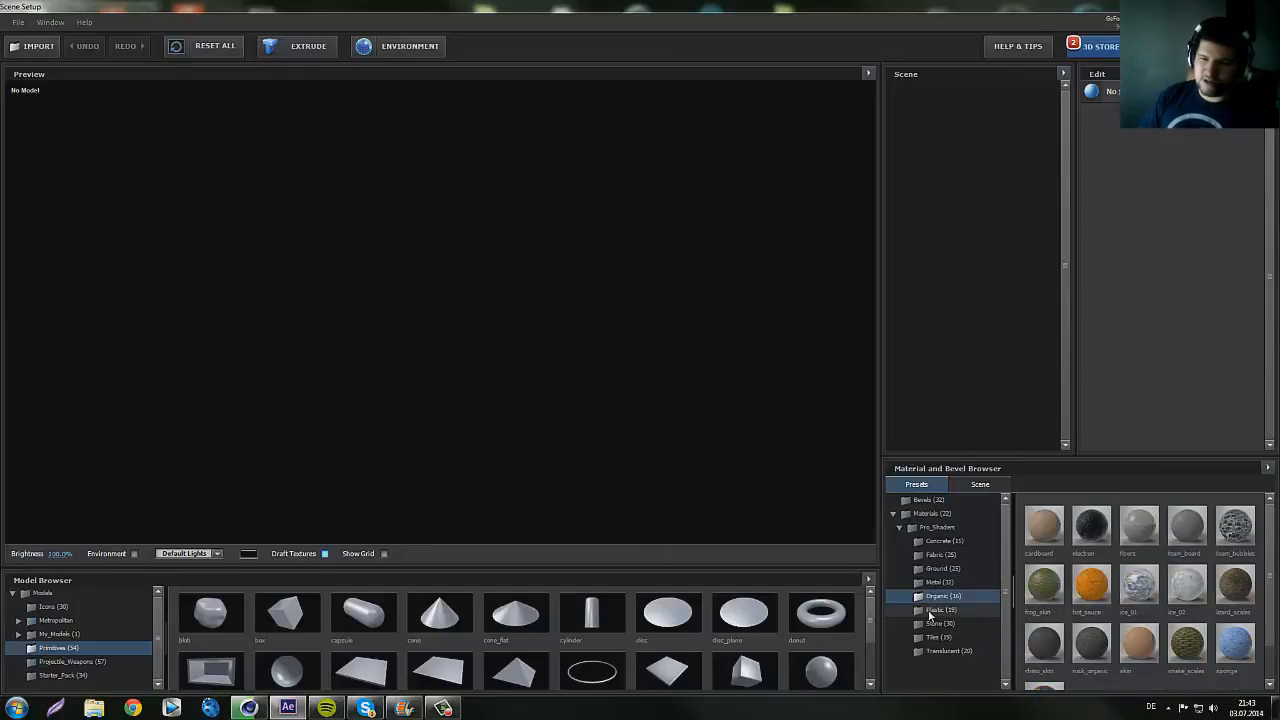
pyautogui.click(931, 610)
pyautogui.click(932, 623)
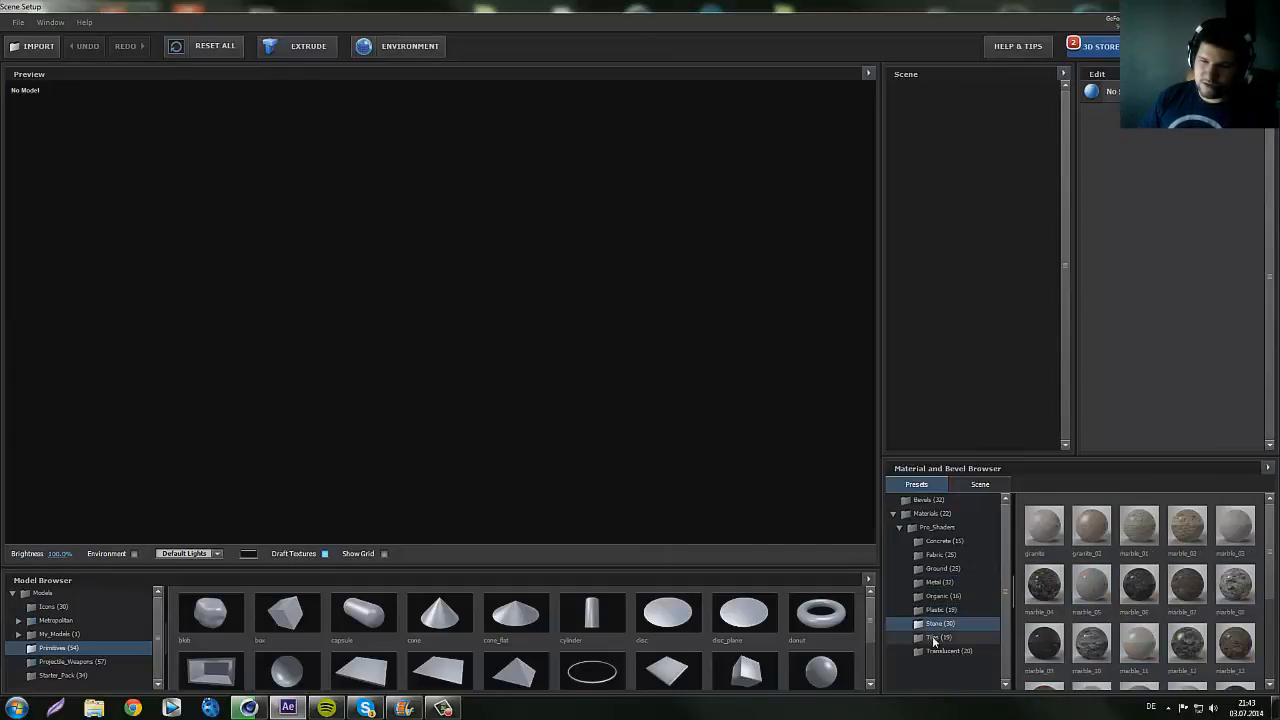
pyautogui.click(934, 638)
pyautogui.click(945, 651)
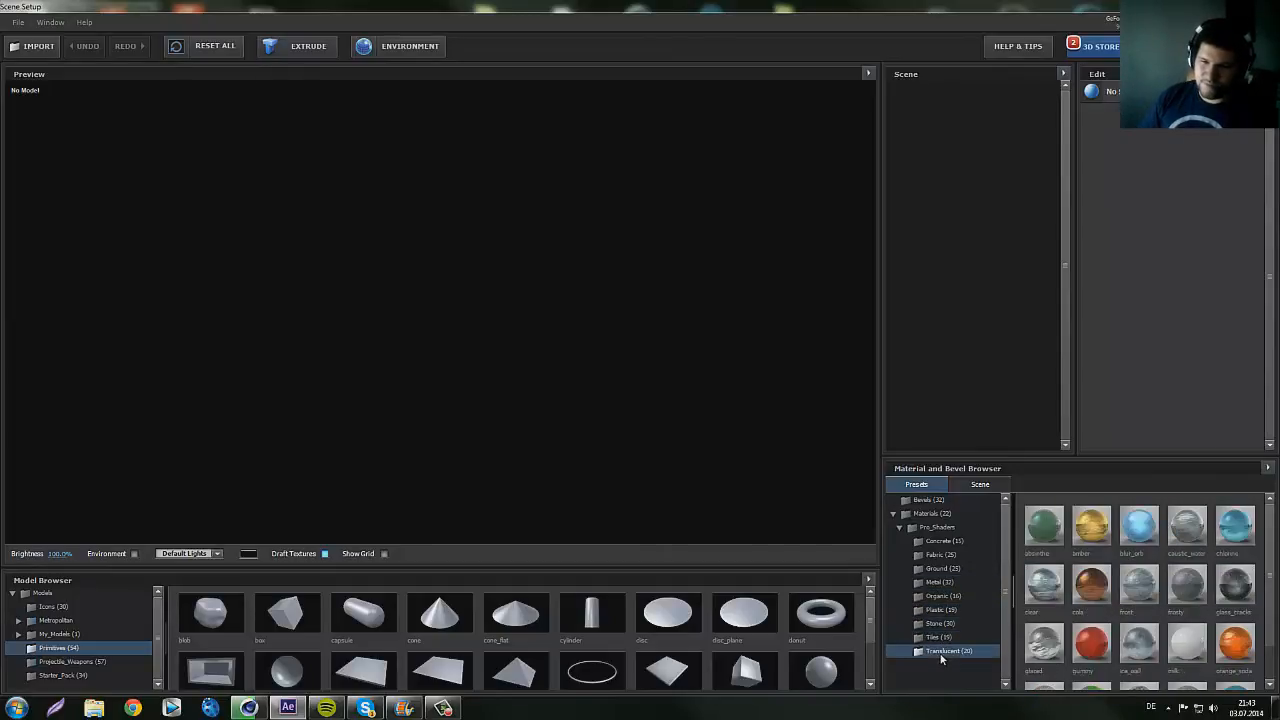
pyautogui.click(898, 529)
pyautogui.click(895, 518)
pyautogui.click(898, 527)
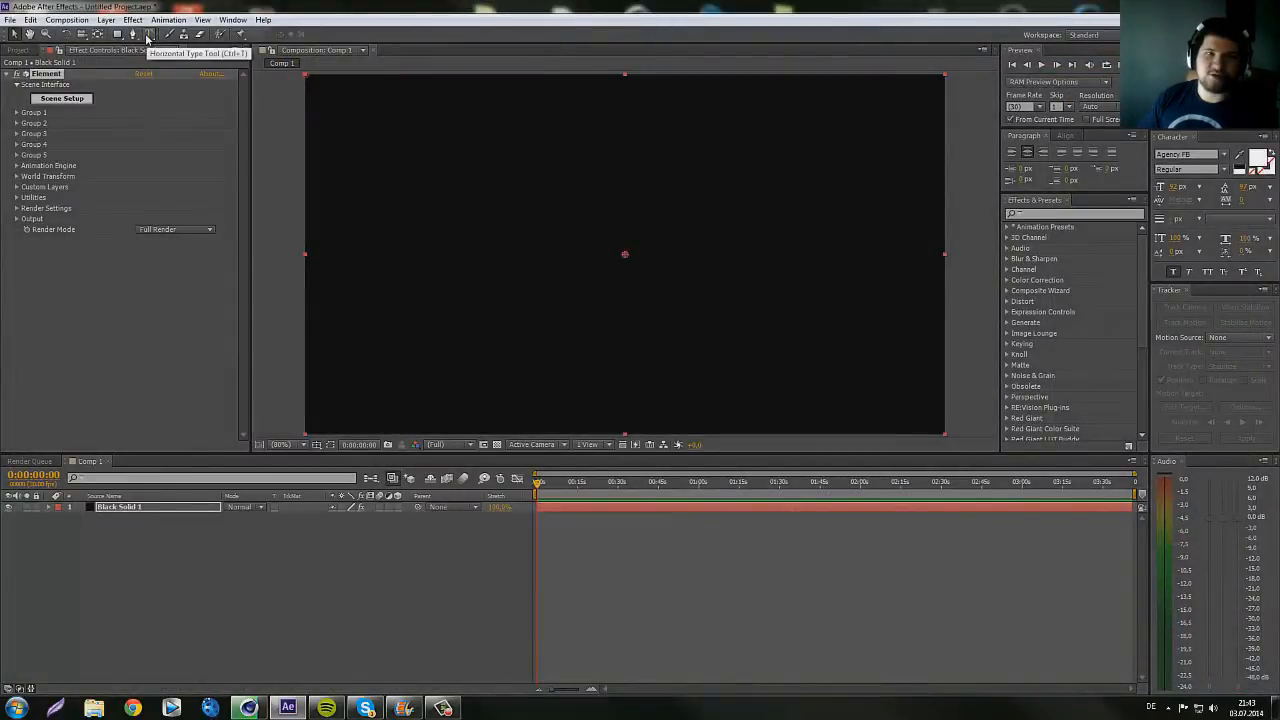
# - Create a text layer reading "TUTORIAL" near the middle of the composition and return to the Selection tool
pyautogui.click(147, 36)
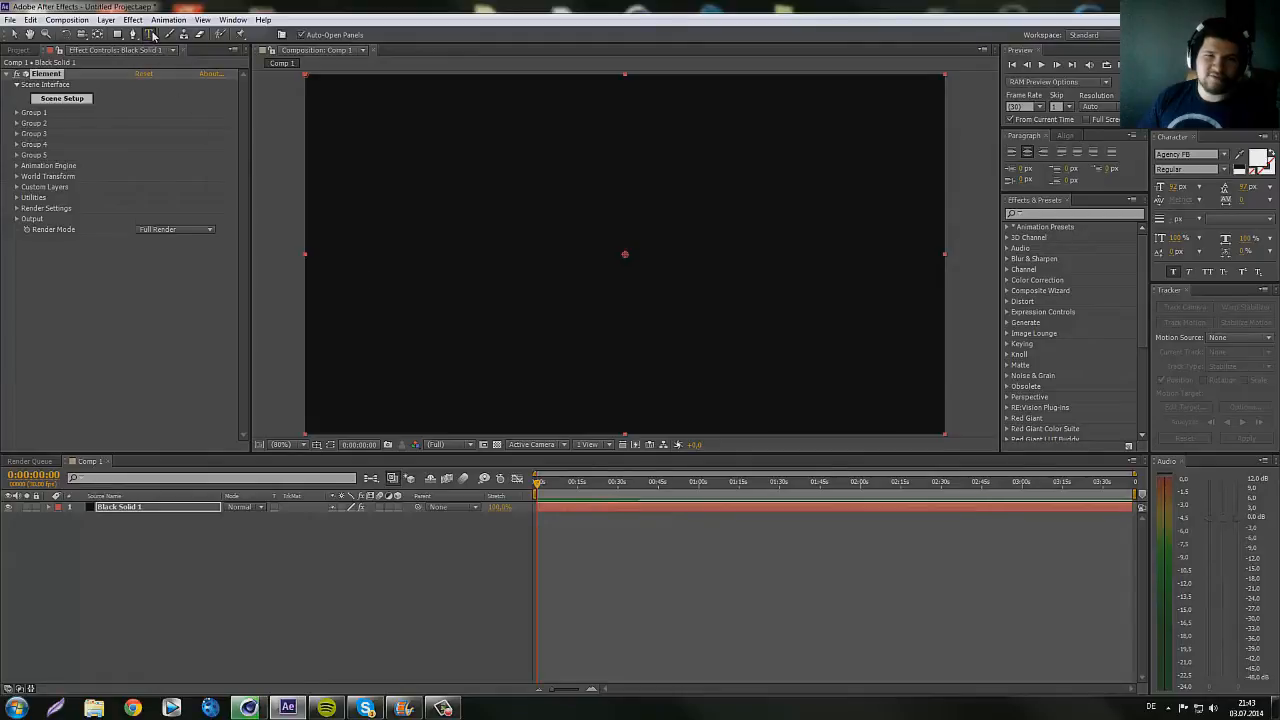
pyautogui.click(521, 264)
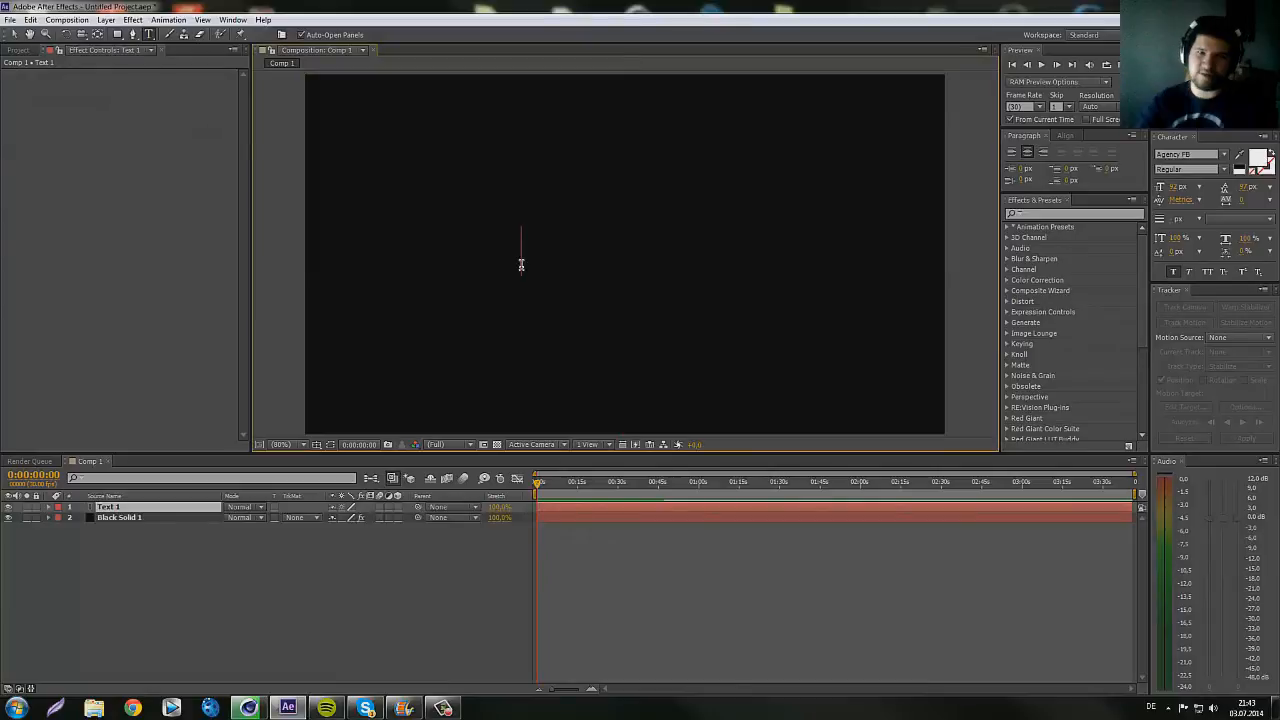
pyautogui.write('TU')
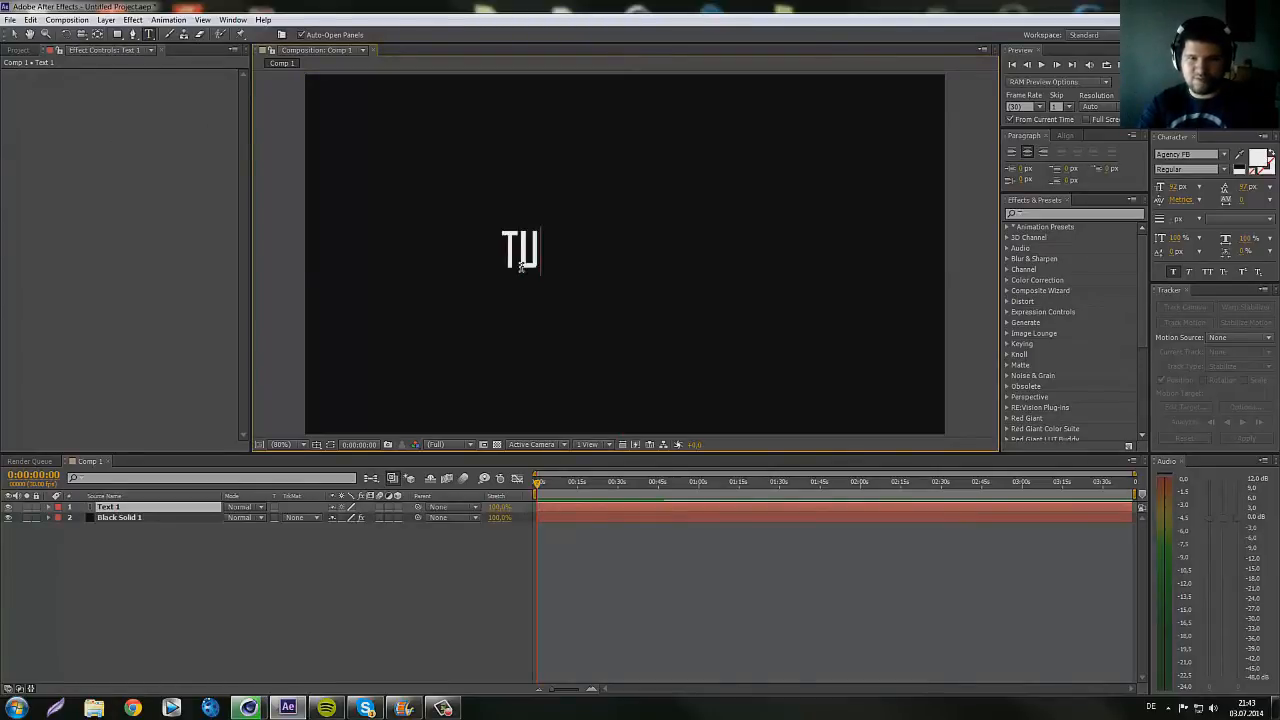
pyautogui.write('TORIAL')
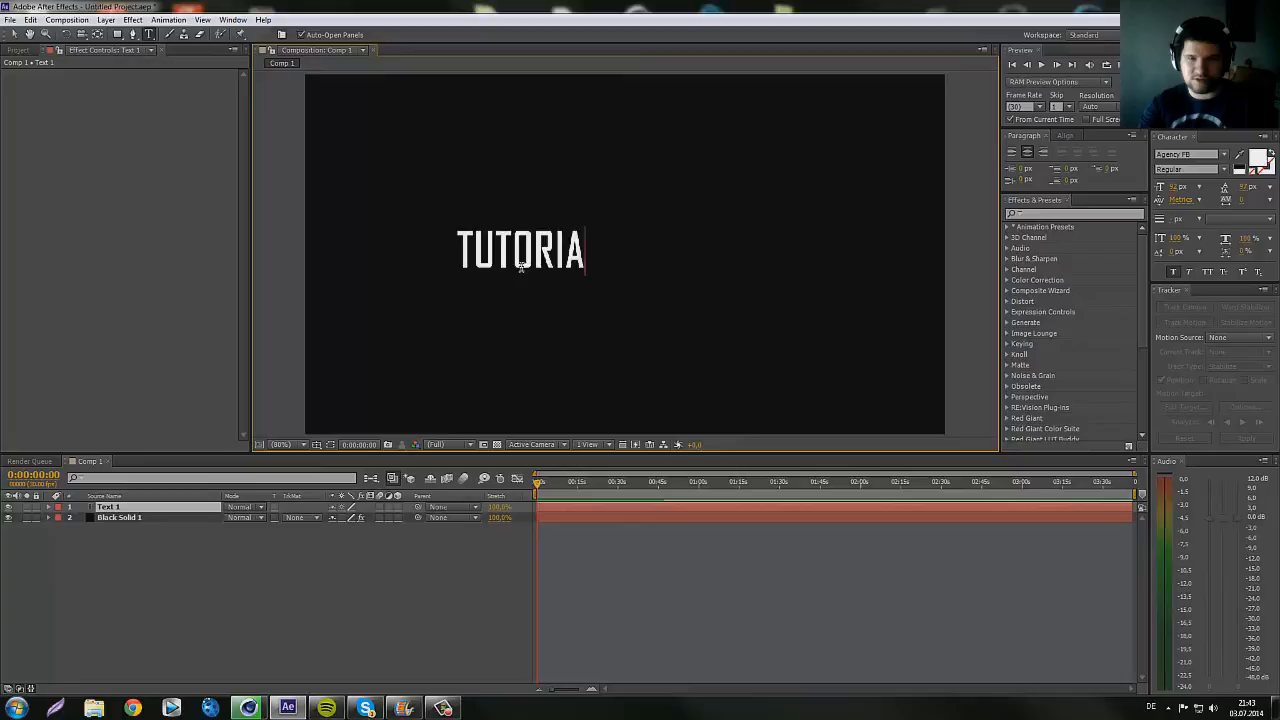
pyautogui.click(14, 34)
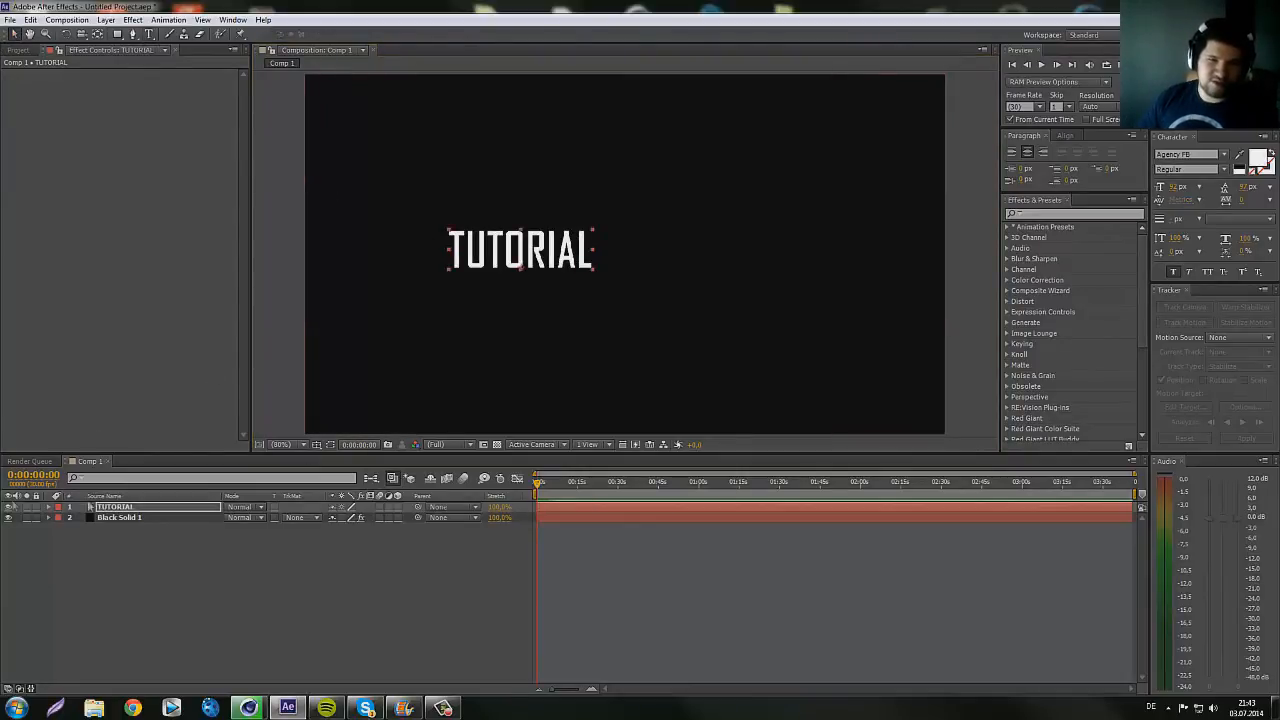
# - Hide the TUTORIAL text layer and move it below Black Solid 1 in the layer stack
pyautogui.click(10, 507)
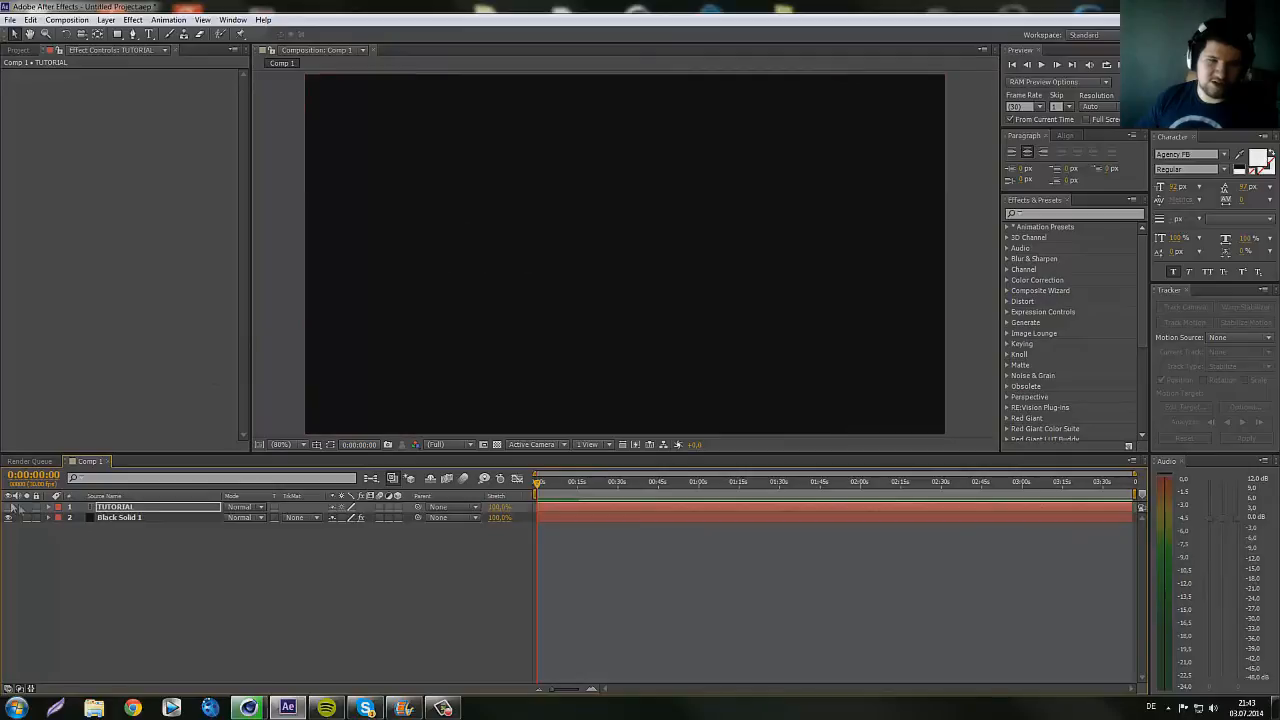
pyautogui.moveTo(110, 510); pyautogui.dragTo(116, 530)
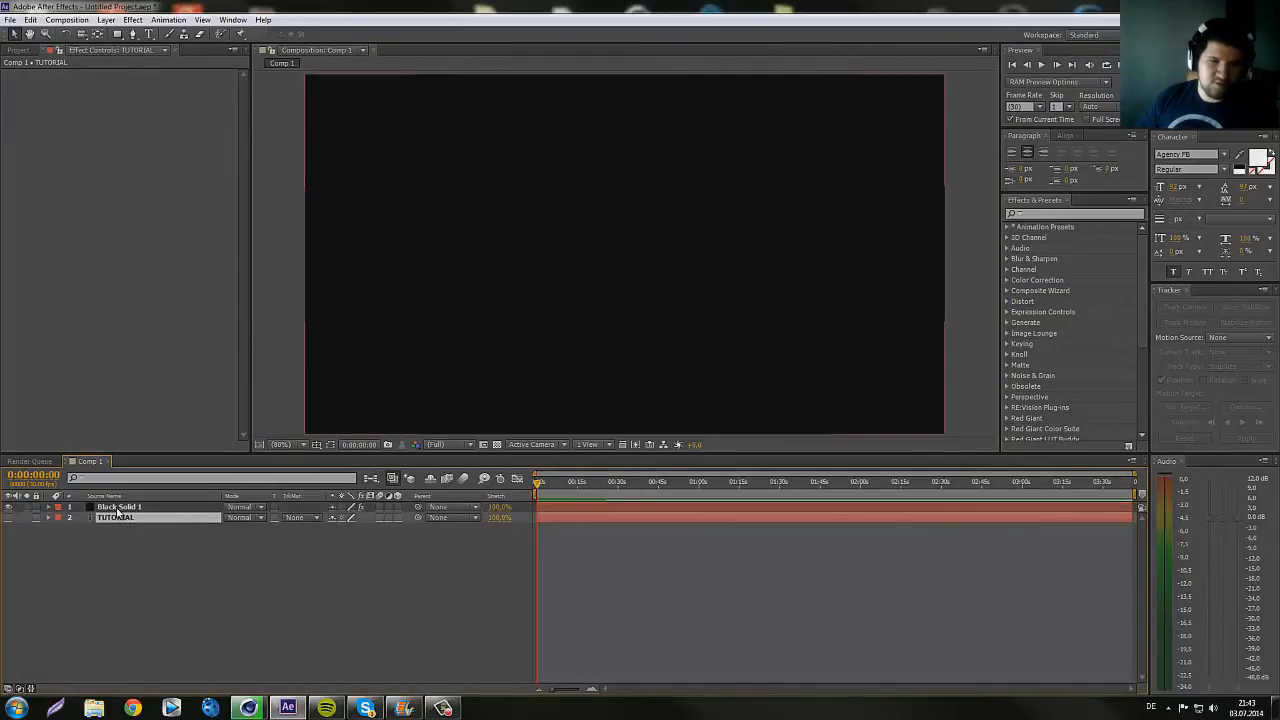
# - Assign the TUTORIAL layer as Path Layer 1 under Custom Text and Masks in Black Solid 1's Element effect
pyautogui.click(118, 508)
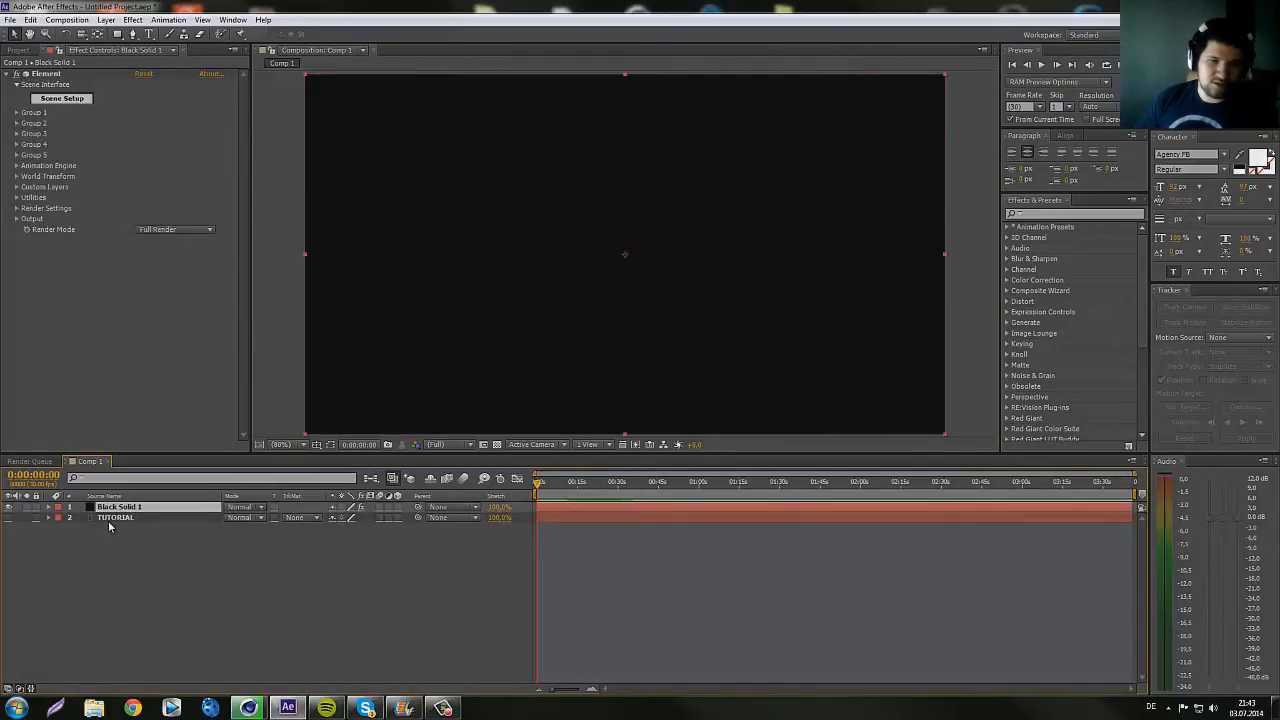
pyautogui.click(47, 74)
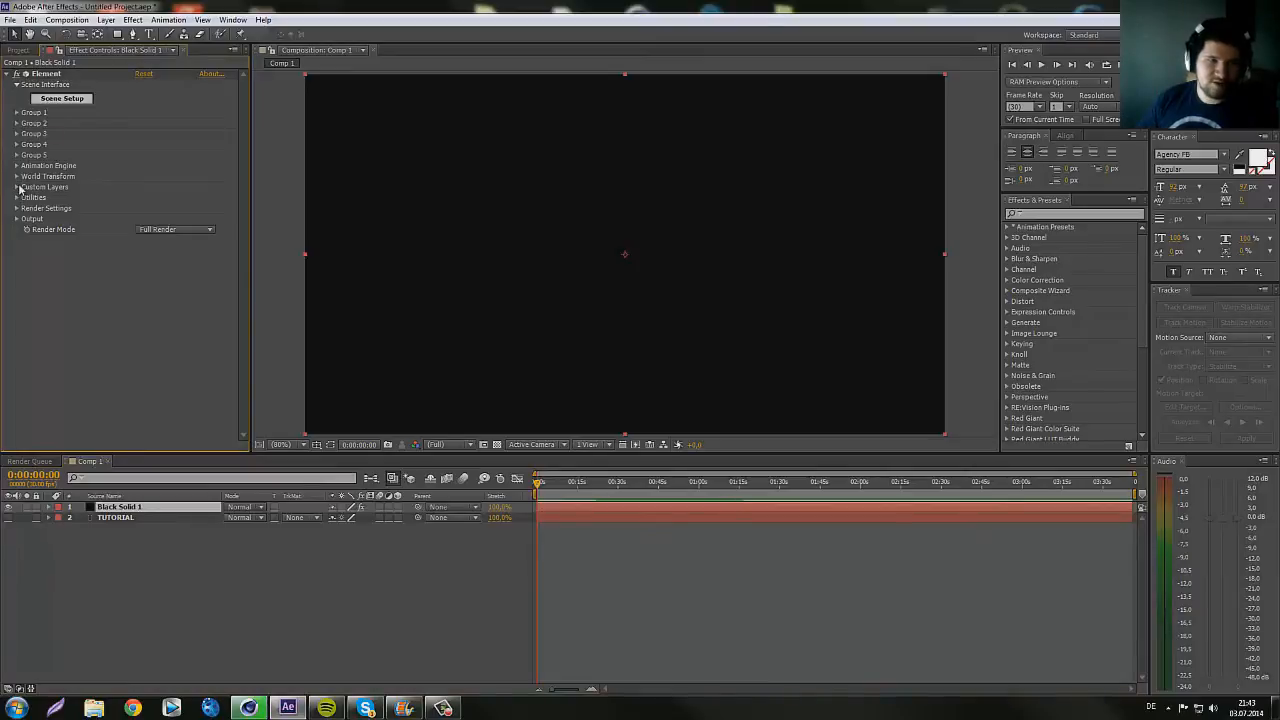
pyautogui.click(16, 187)
pyautogui.click(28, 197)
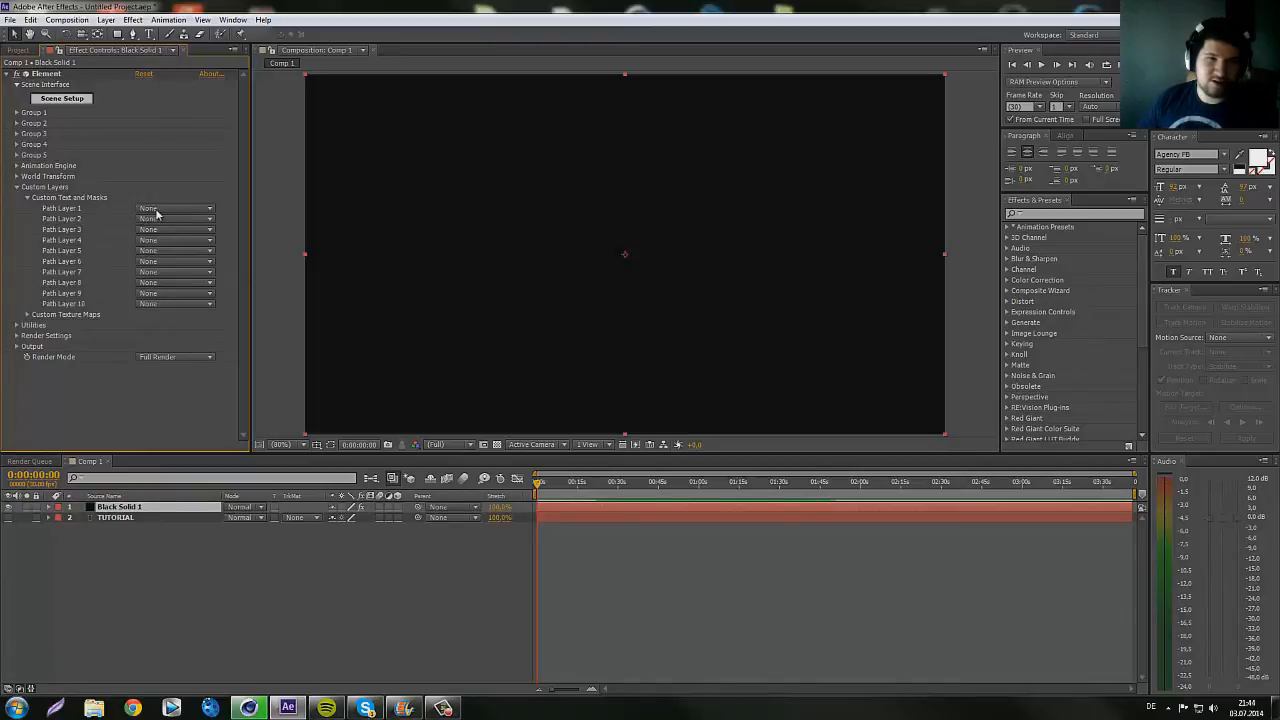
pyautogui.click(155, 211)
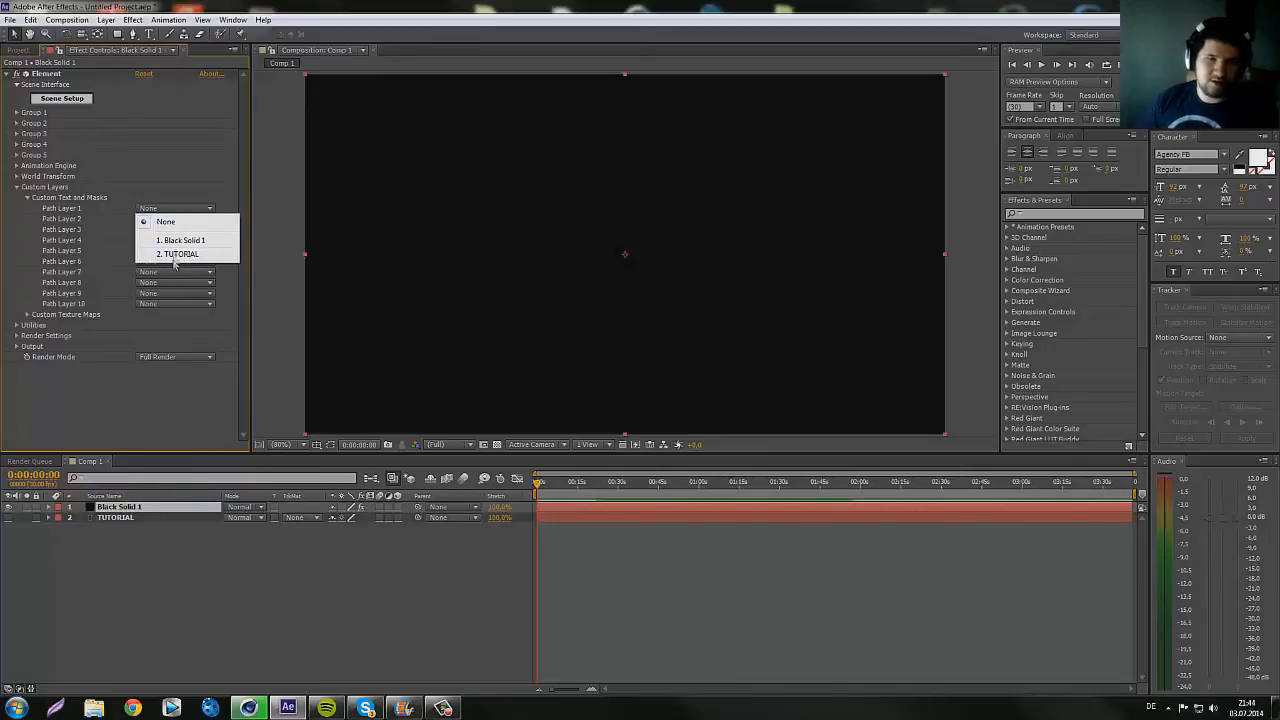
pyautogui.click(176, 254)
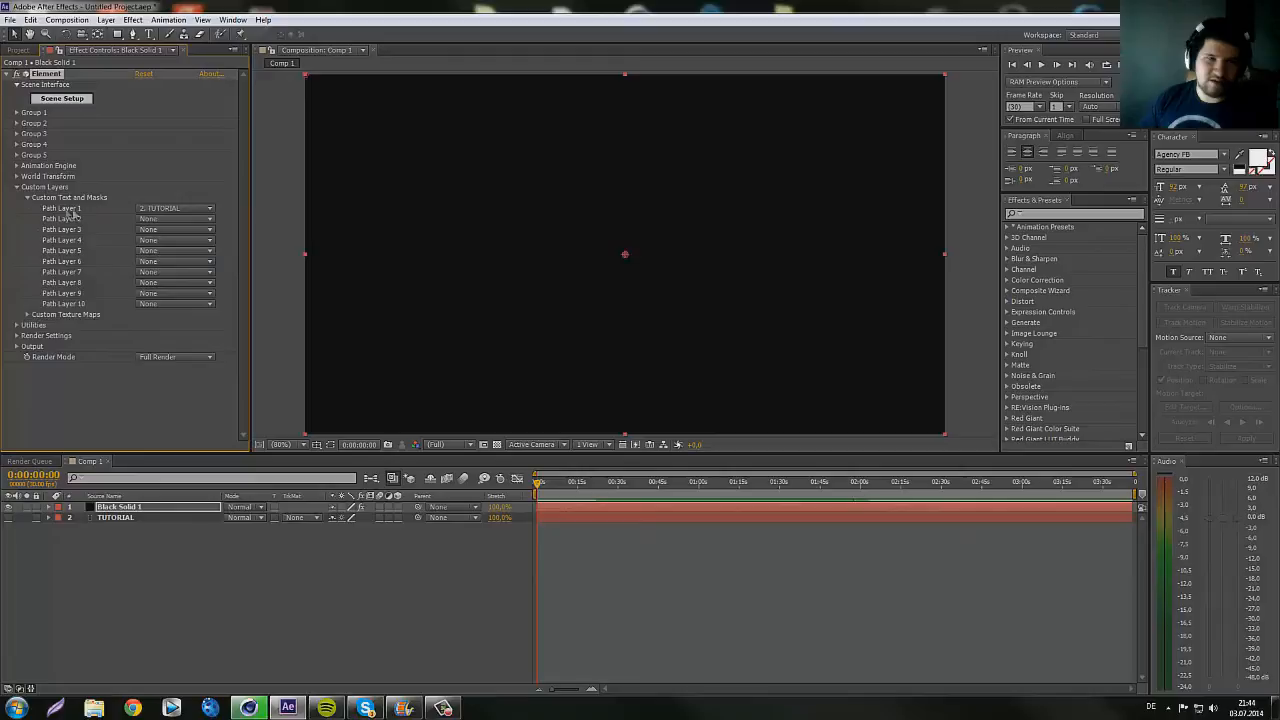
pyautogui.click(28, 199)
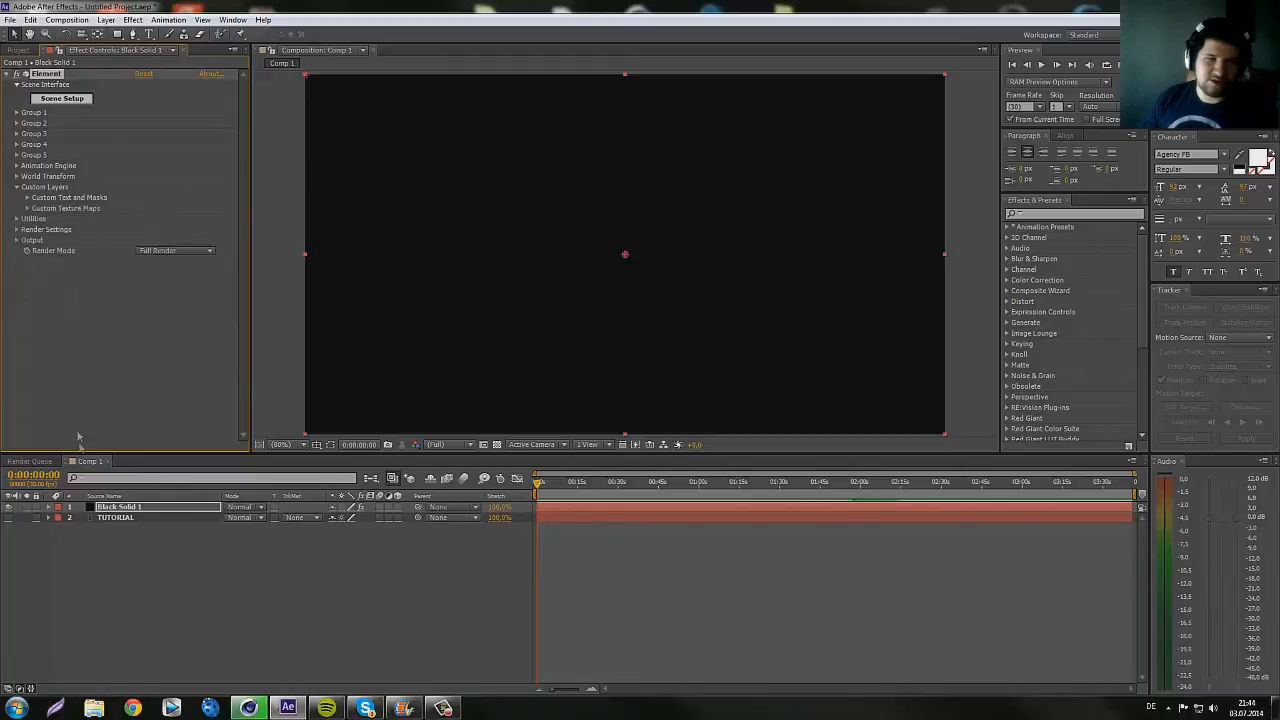
# - Extrude the TUTORIAL text path into a 3D model in the Scene Setup of Black Solid 1's Element effect
pyautogui.click(115, 518)
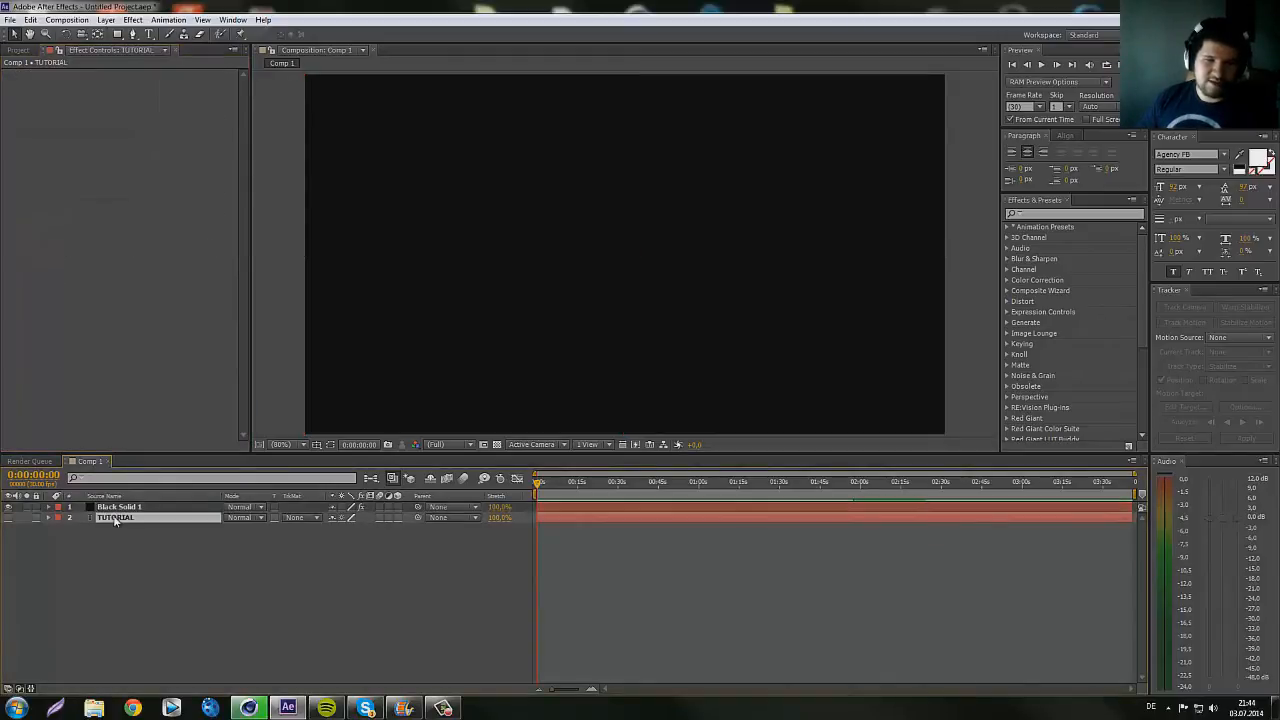
pyautogui.click(118, 507)
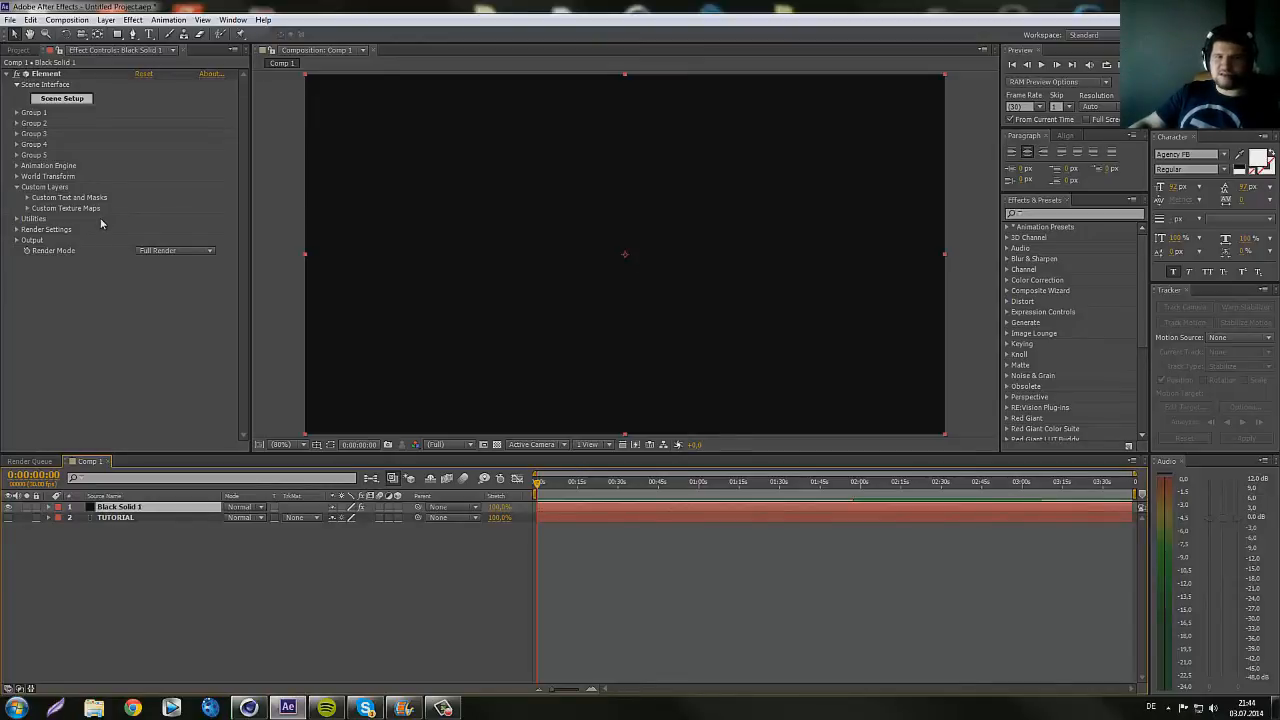
pyautogui.click(61, 99)
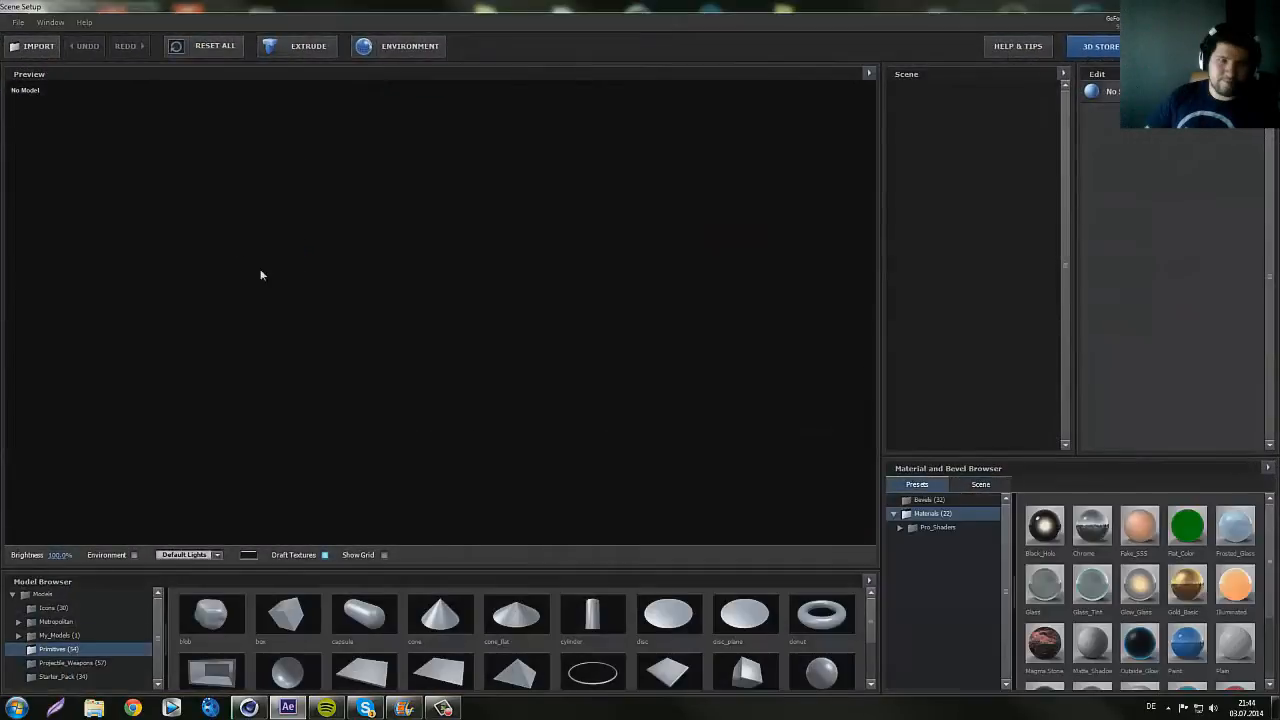
pyautogui.click(305, 50)
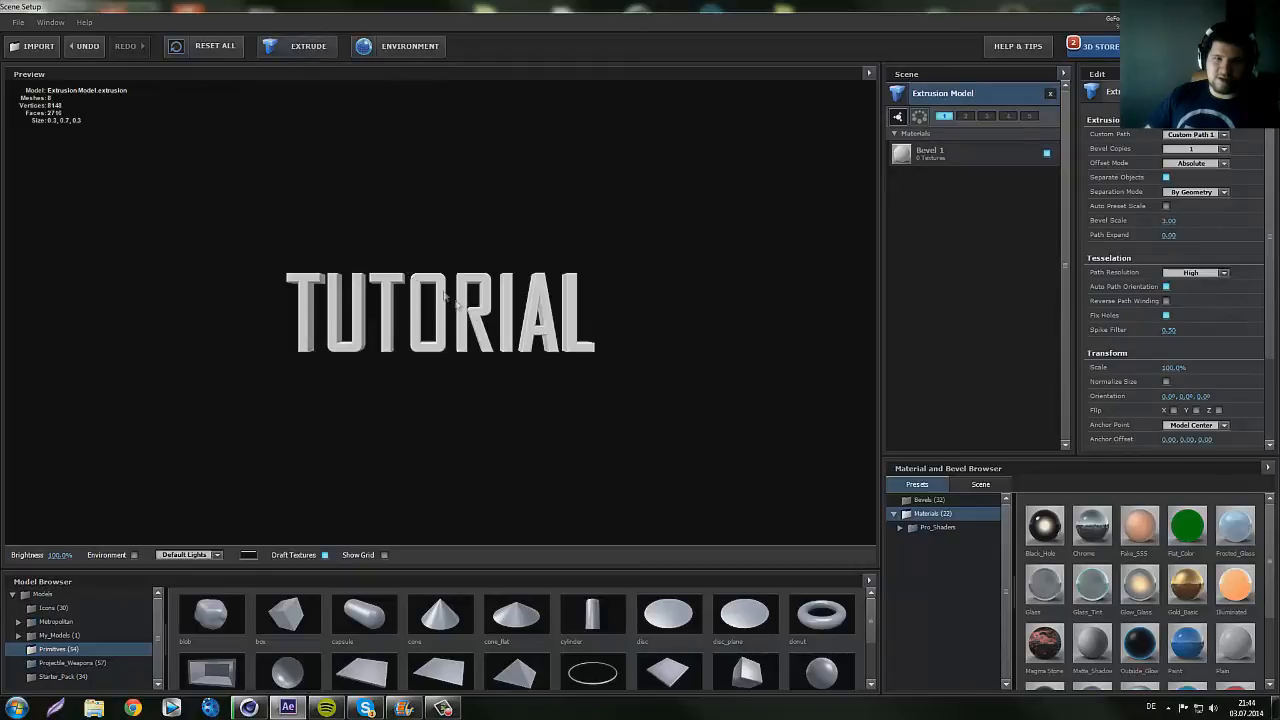
pyautogui.moveTo(422, 337); pyautogui.dragTo(484, 328)
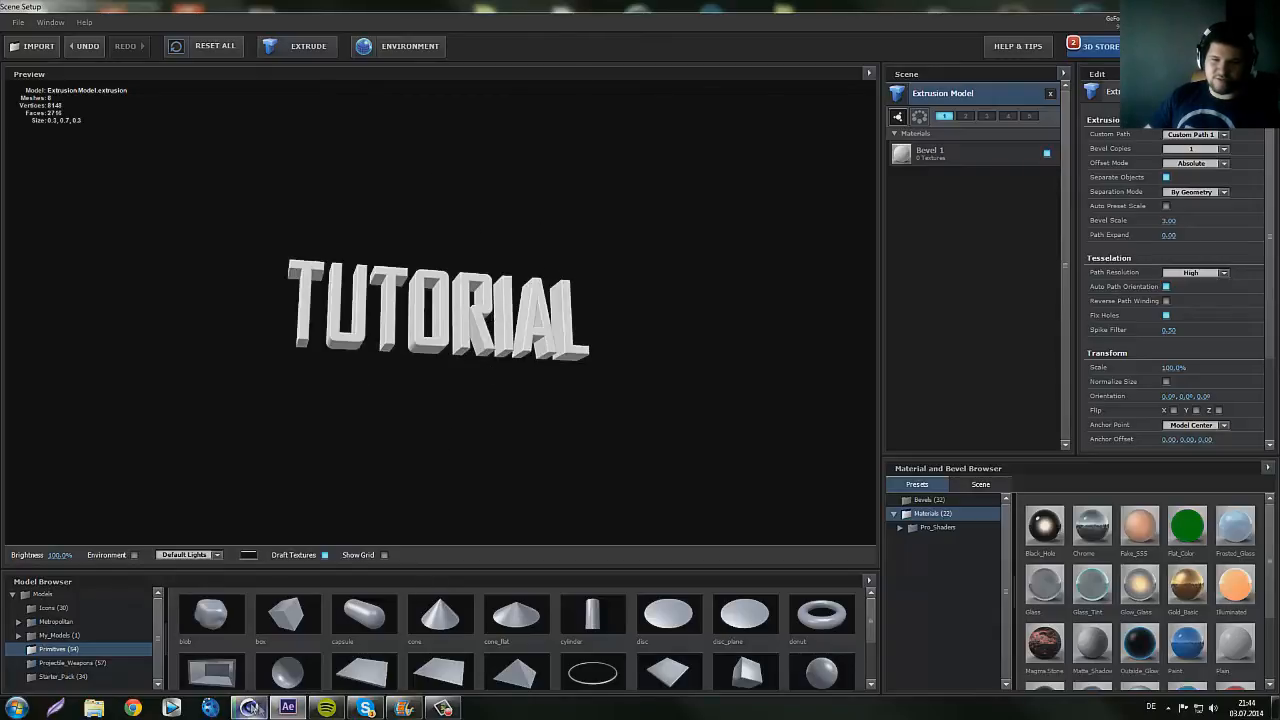
pyautogui.moveTo(463, 380); pyautogui.dragTo(565, 343)
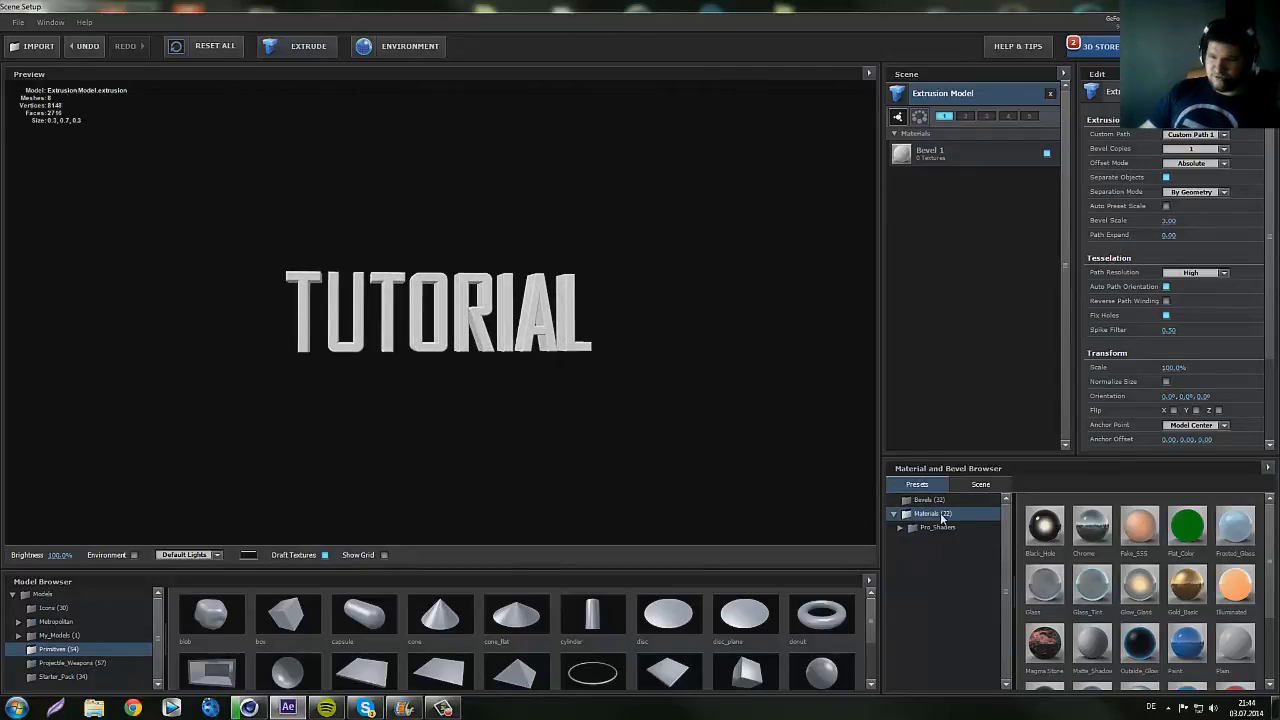
# - Browse the Materials presets and apply the Black_Hole material to the Bevel 1 slot of the Extrusion Model
pyautogui.scroll(-3, 1058, 605)
pyautogui.scroll(3, 1058, 605)
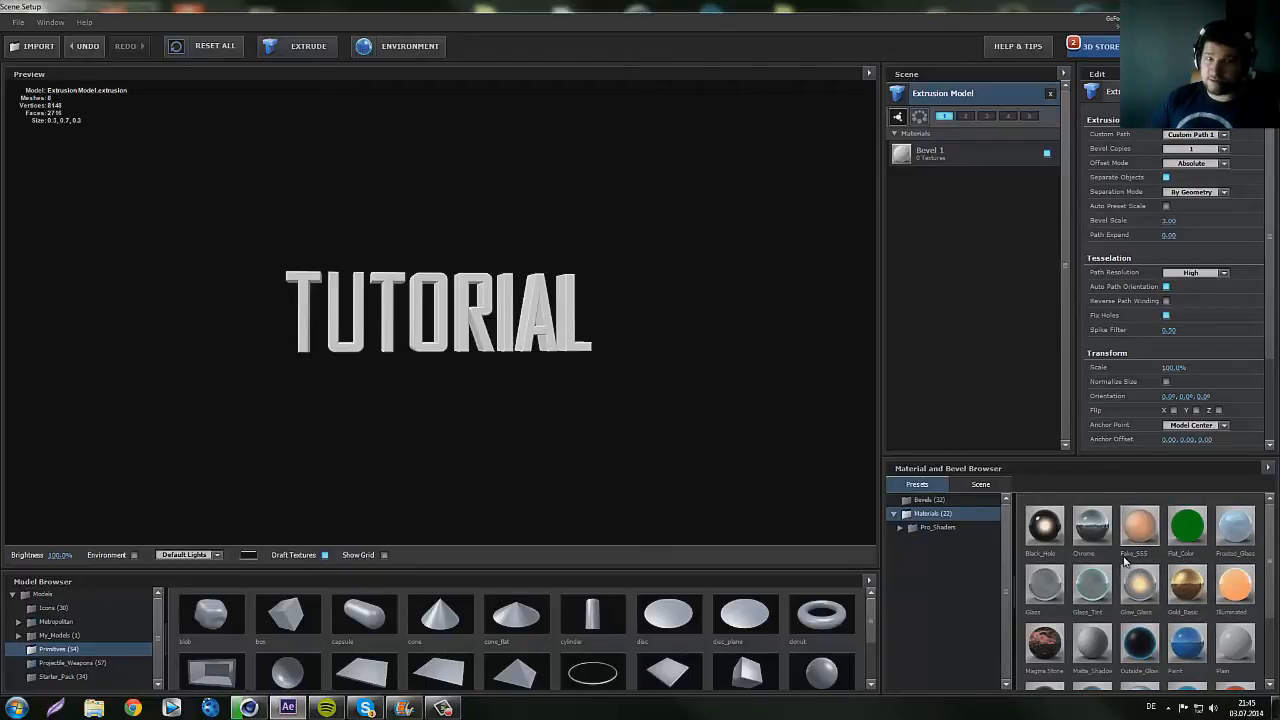
pyautogui.scroll(-3, 1140, 565)
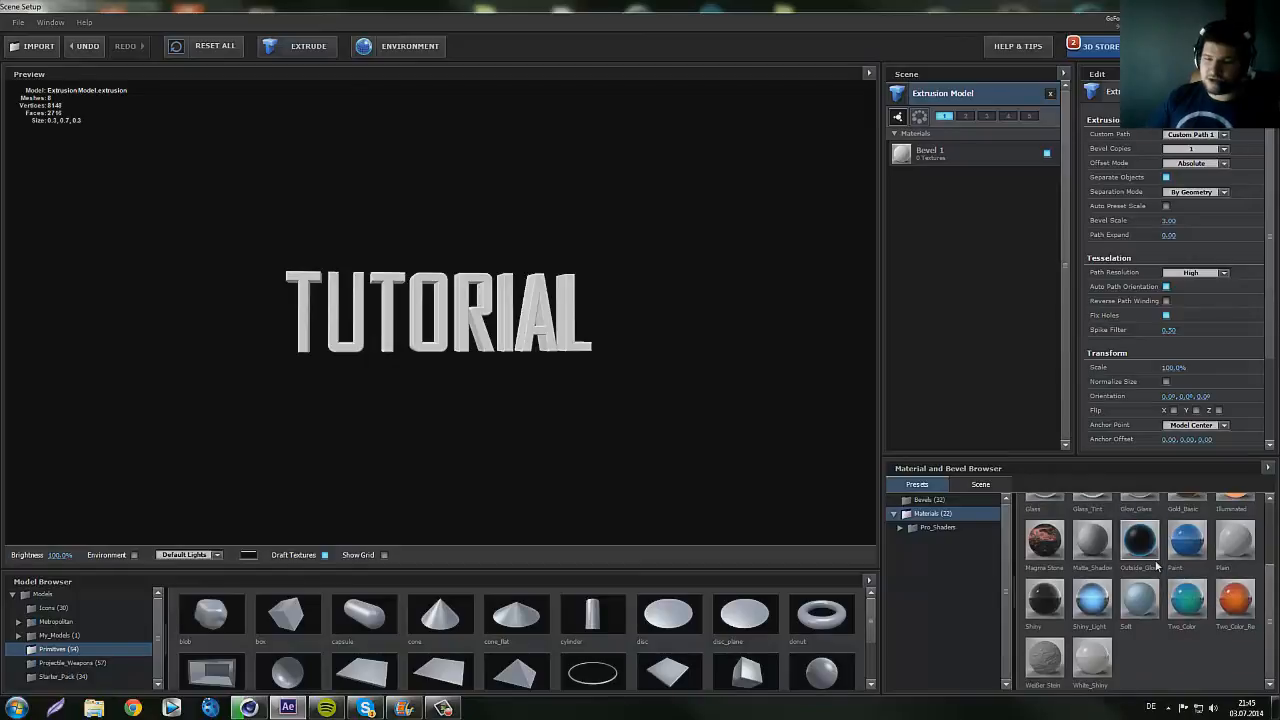
pyautogui.scroll(3, 1157, 566)
pyautogui.scroll(-3, 1055, 608)
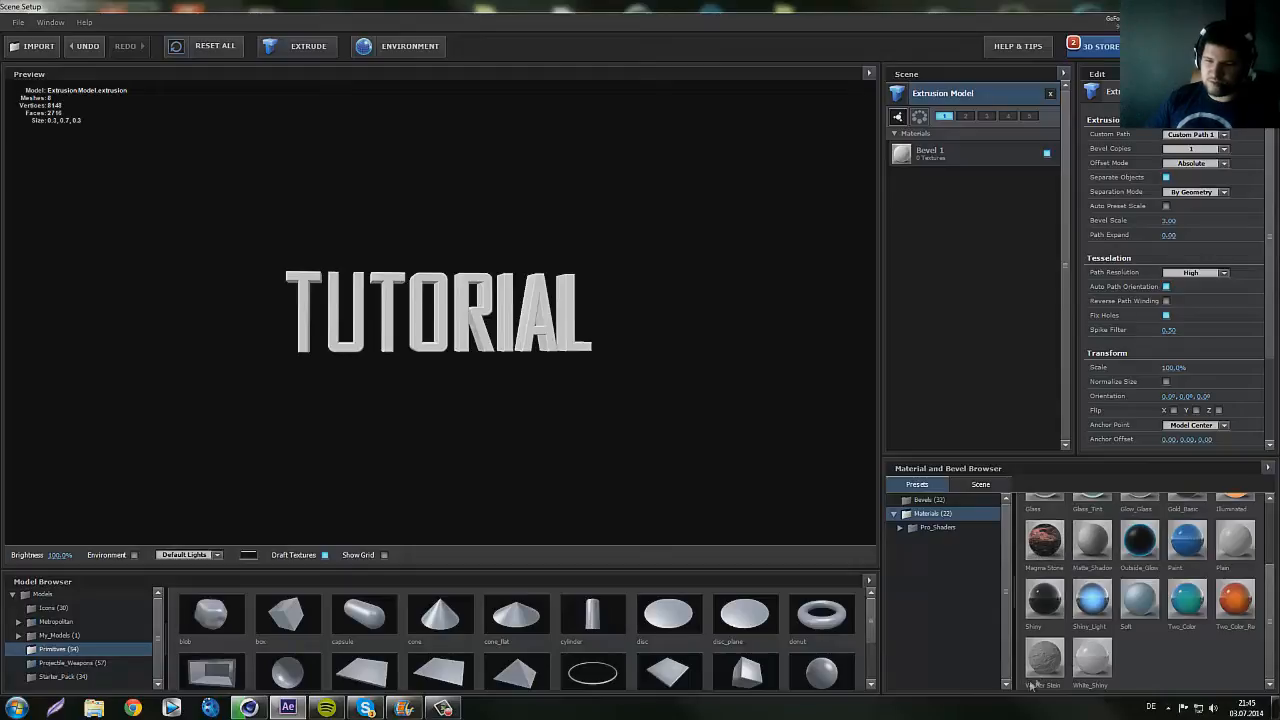
pyautogui.scroll(3, 1170, 672)
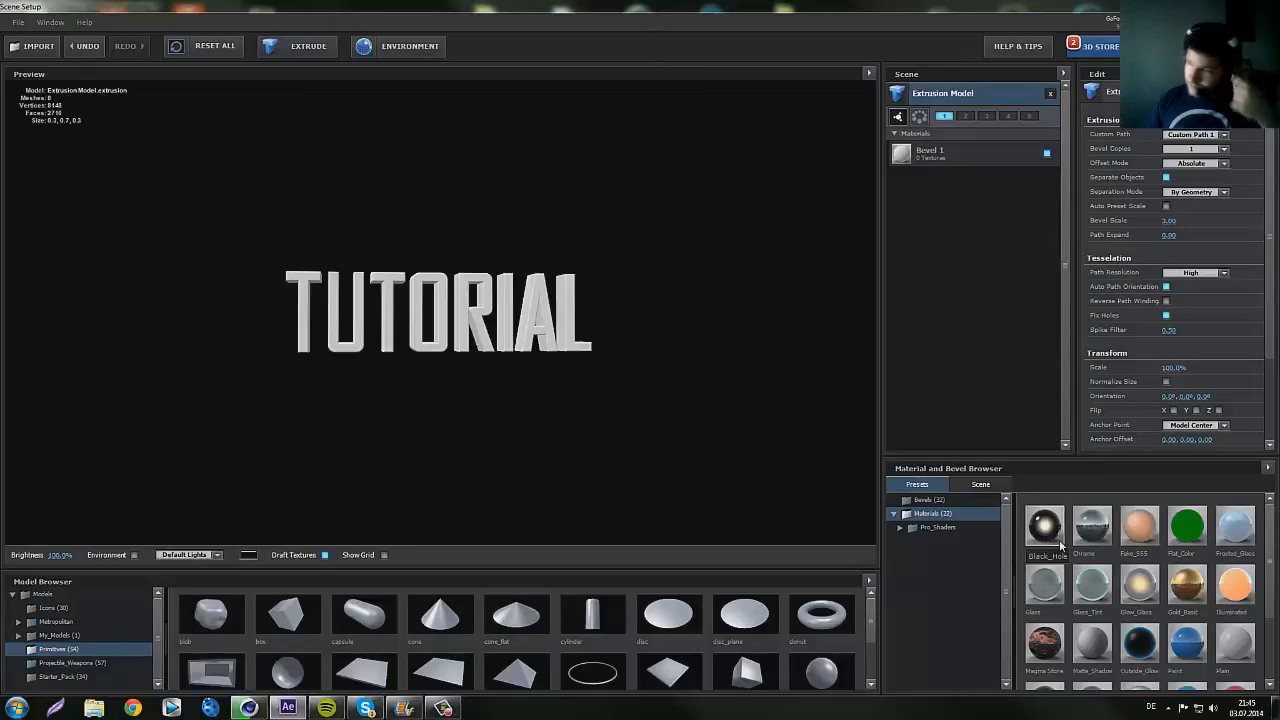
pyautogui.moveTo(1048, 530); pyautogui.dragTo(943, 155)
pyautogui.moveTo(535, 295); pyautogui.dragTo(500, 329)
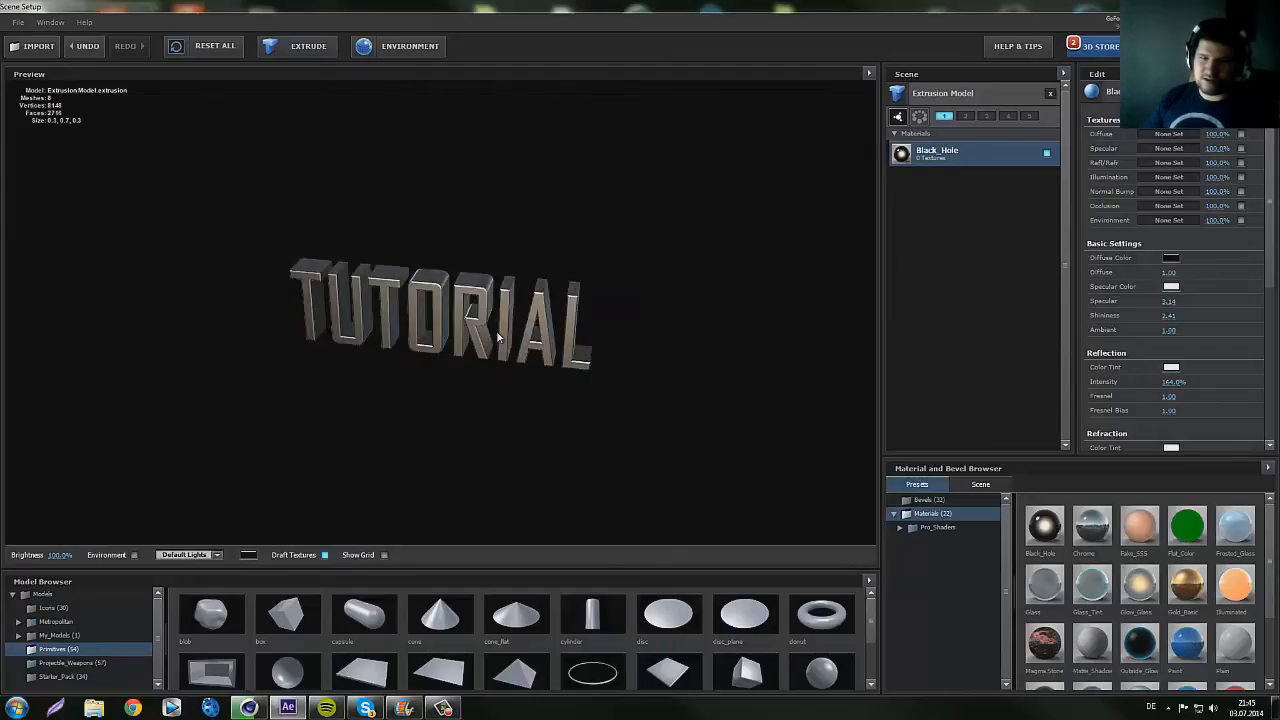
# - Apply the metal_grunge_painted_07 material from the Metal Pro_Shaders to the TUTORIAL model
pyautogui.click(925, 530)
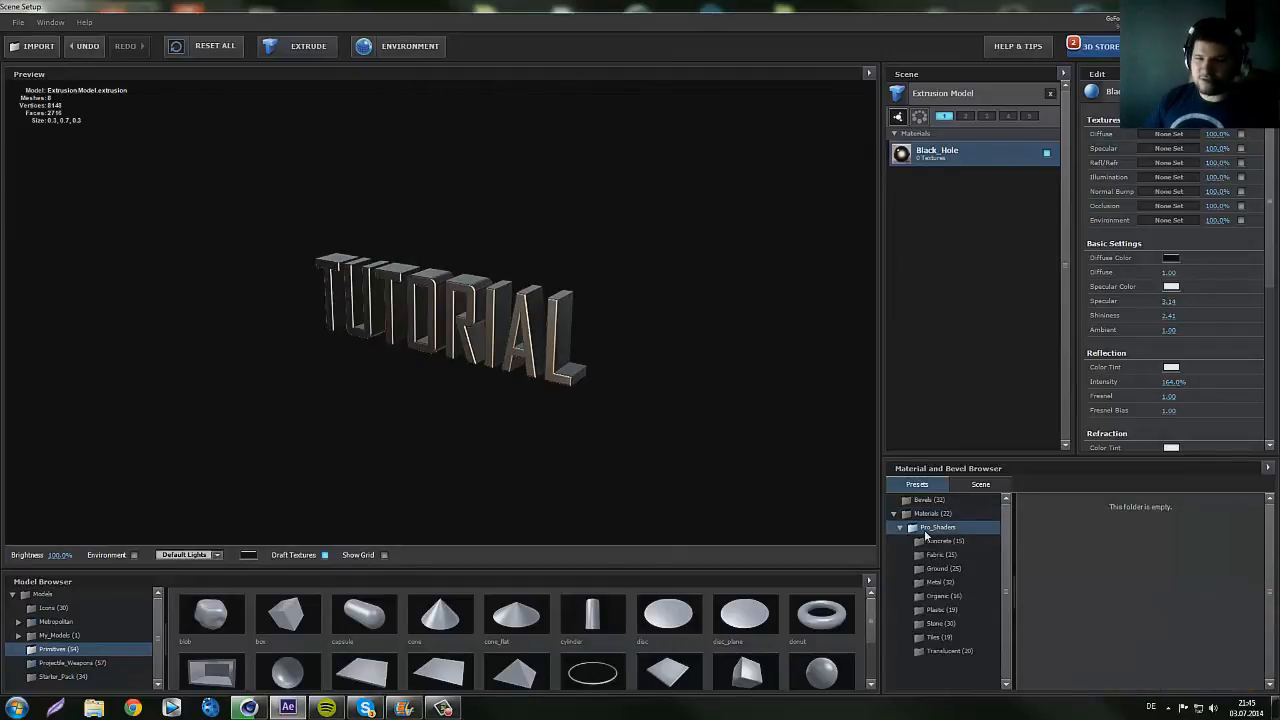
pyautogui.click(938, 582)
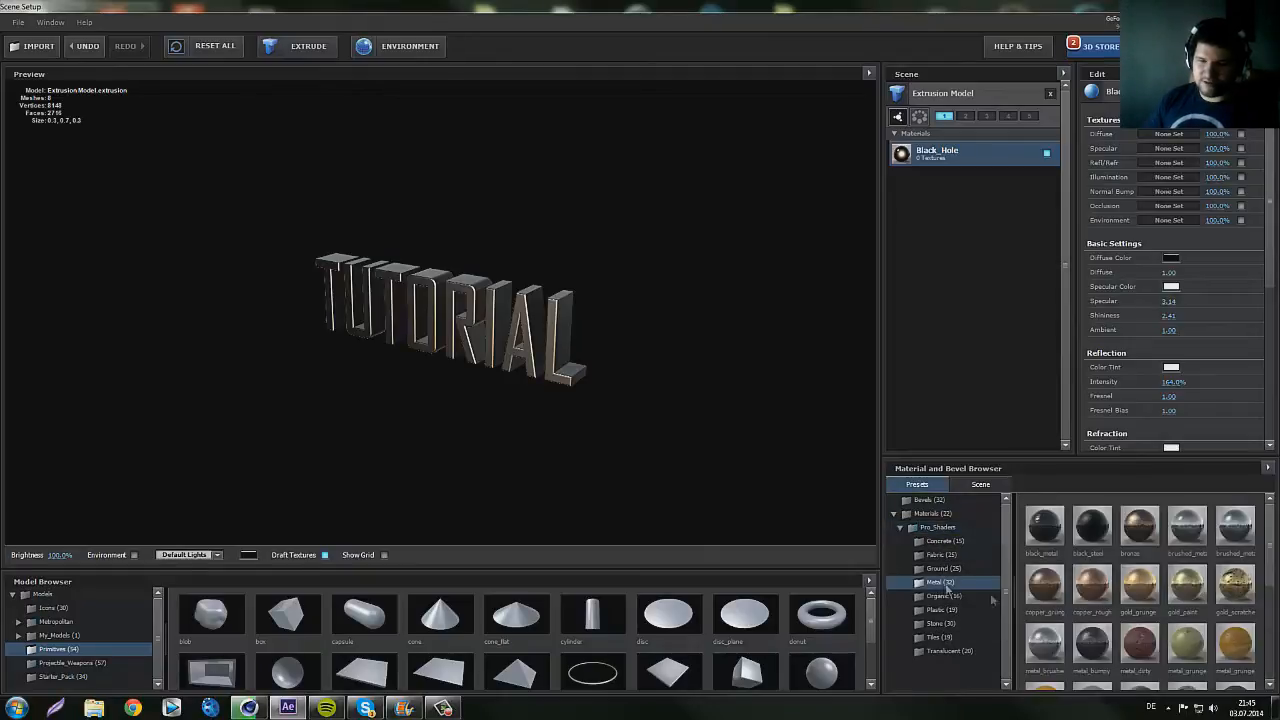
pyautogui.scroll(-3, 1152, 630)
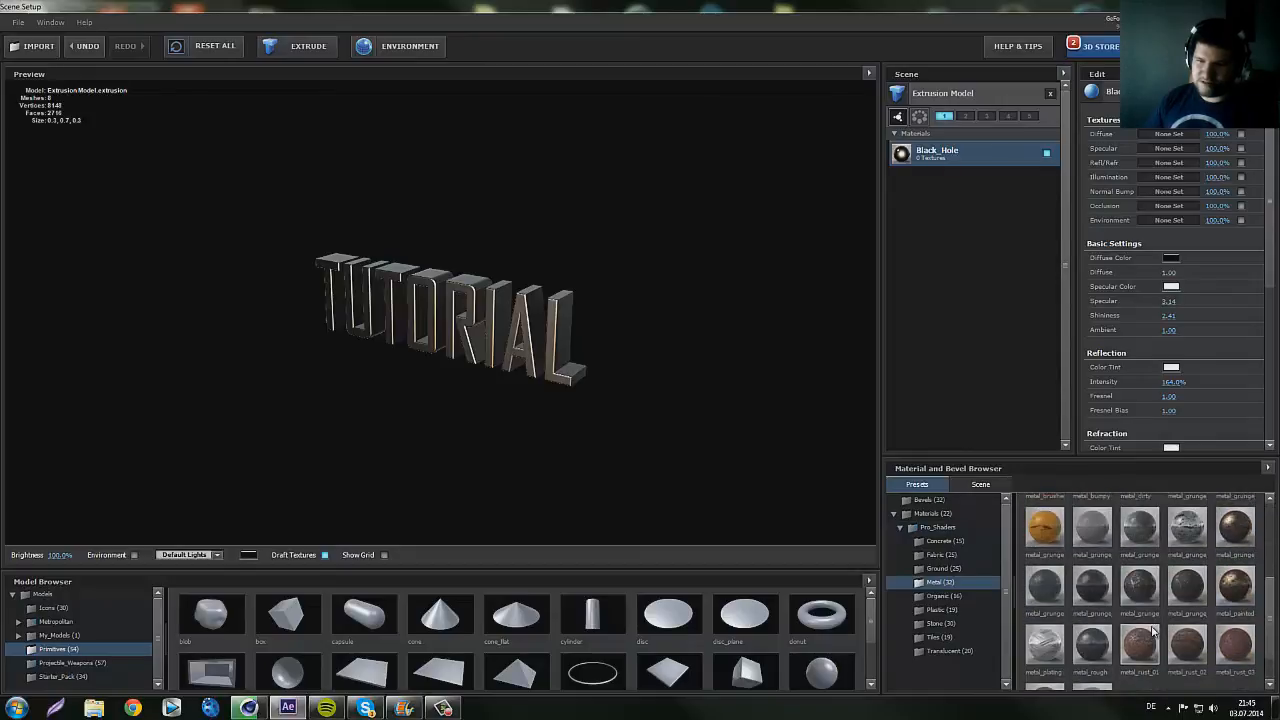
pyautogui.scroll(3, 1180, 620)
pyautogui.moveTo(1236, 603); pyautogui.dragTo(484, 343)
# - Replace the grunge metal on the TUTORIAL model with the Black_Hole preset from the main Materials folder
pyautogui.click(940, 515)
pyautogui.scroll(2, 1039, 542)
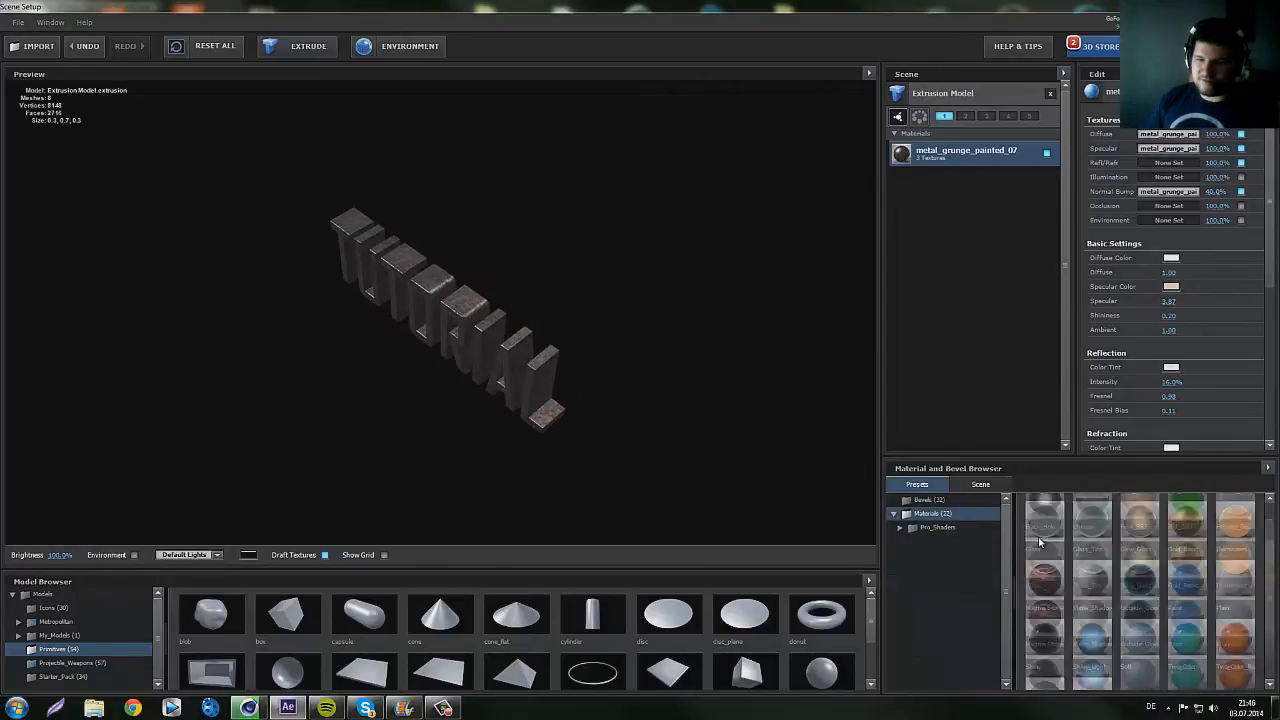
pyautogui.moveTo(1044, 538); pyautogui.dragTo(486, 367)
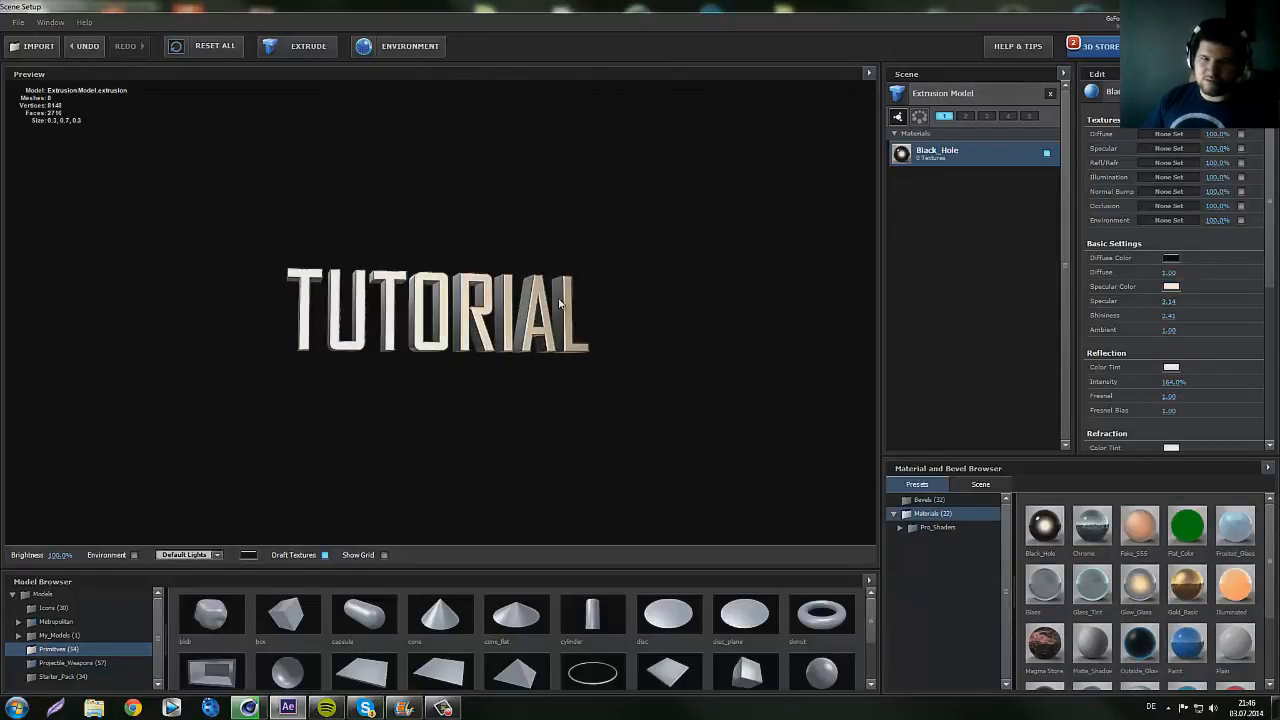
pyautogui.moveTo(567, 306); pyautogui.dragTo(522, 316)
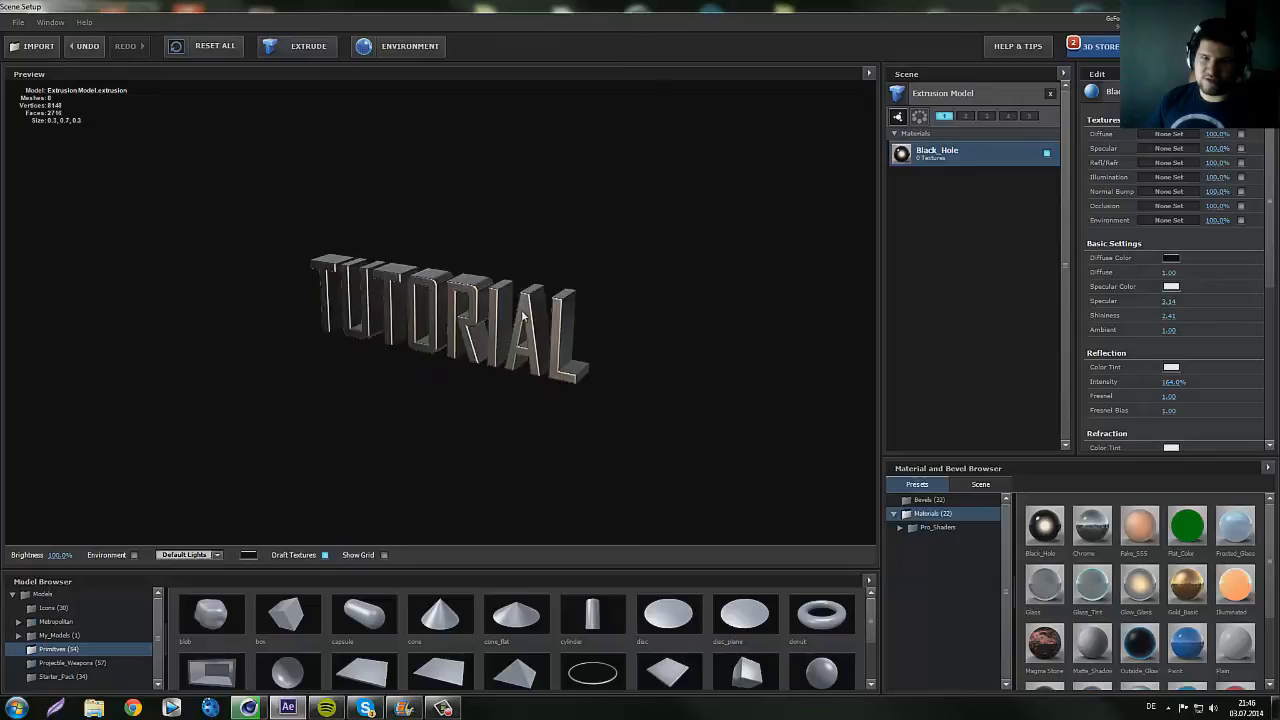
# - Set the Extrude value to 1.02 in the Black_Hole material's bevel settings
pyautogui.click(955, 155)
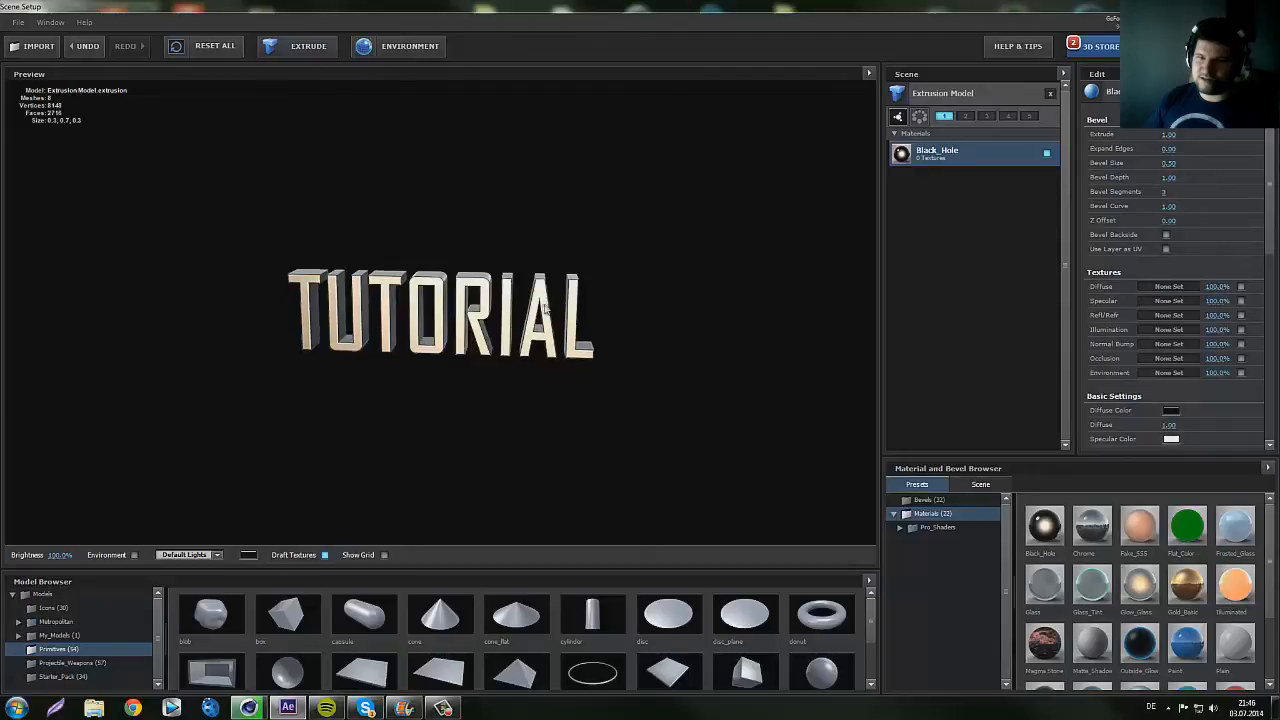
pyautogui.moveTo(556, 304); pyautogui.dragTo(532, 301)
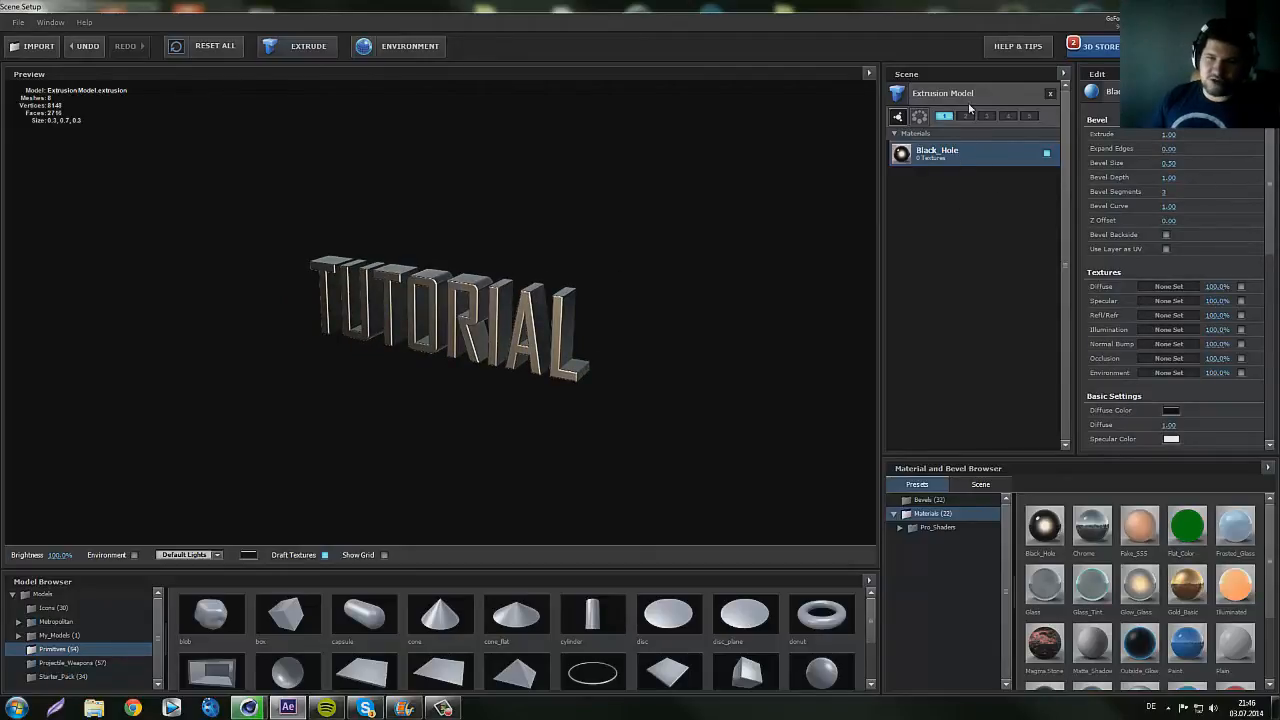
pyautogui.scroll(3, 506, 319)
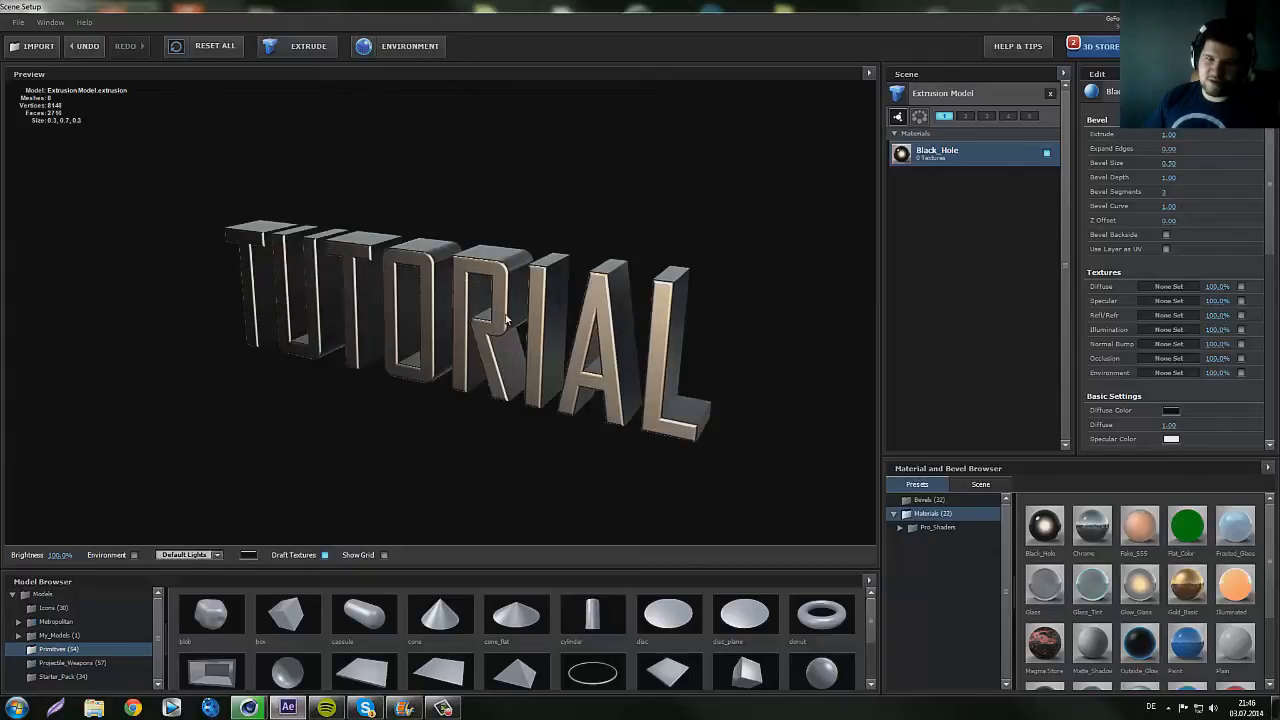
pyautogui.scroll(3, 510, 315)
pyautogui.moveTo(516, 316); pyautogui.dragTo(484, 312)
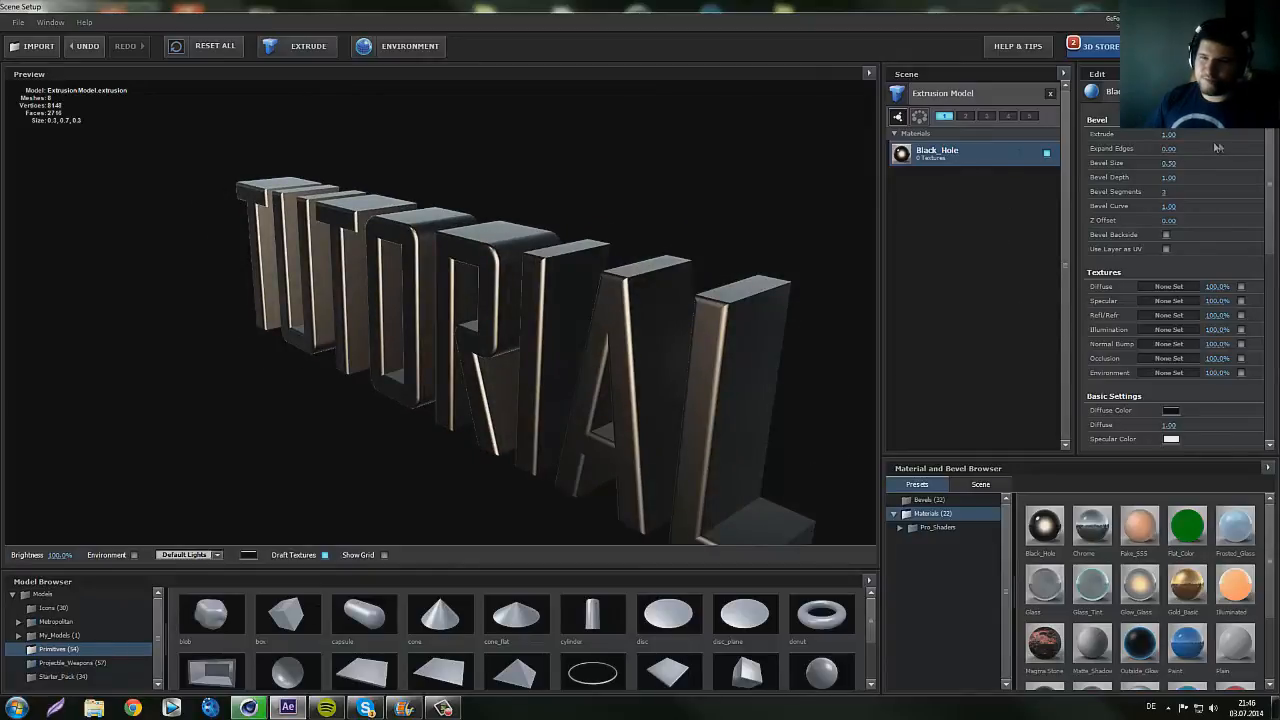
pyautogui.moveTo(1164, 134)
pyautogui.mouseDown()
pyautogui.moveTo(1116, 144)
pyautogui.moveTo(1173, 138)
pyautogui.mouseUp()
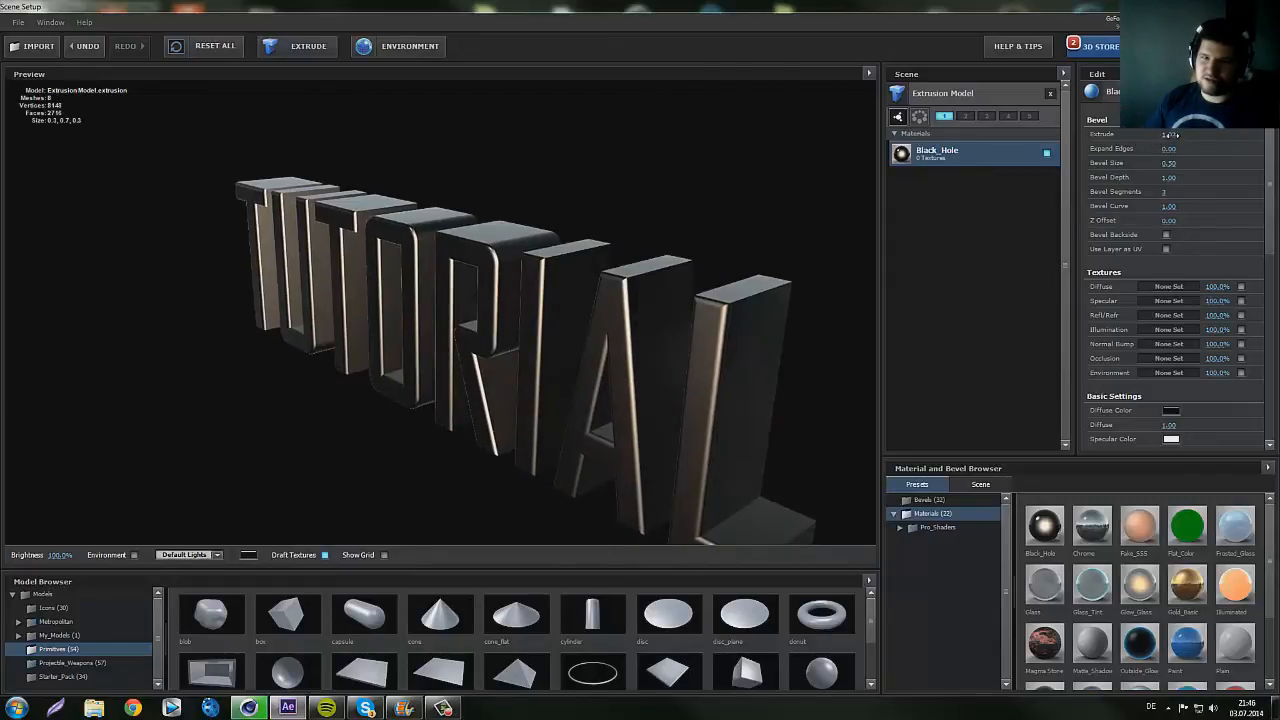
# - Try an Expand Edges value of about -0.22 on the Black_Hole bevel and set it back to 0
pyautogui.moveTo(1180, 148)
pyautogui.mouseDown()
pyautogui.moveTo(1191, 153)
pyautogui.moveTo(1168, 158)
pyautogui.mouseUp()
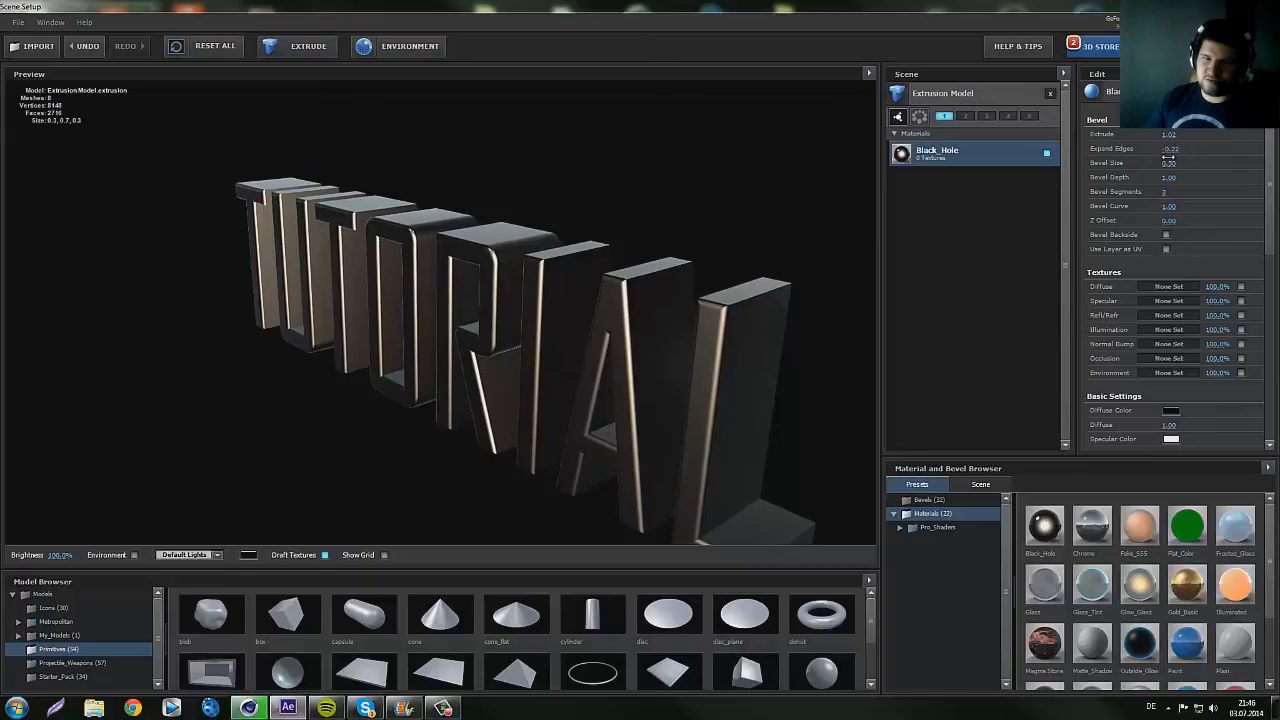
pyautogui.moveTo(673, 319); pyautogui.dragTo(459, 282)
pyautogui.moveTo(612, 313); pyautogui.dragTo(593, 313)
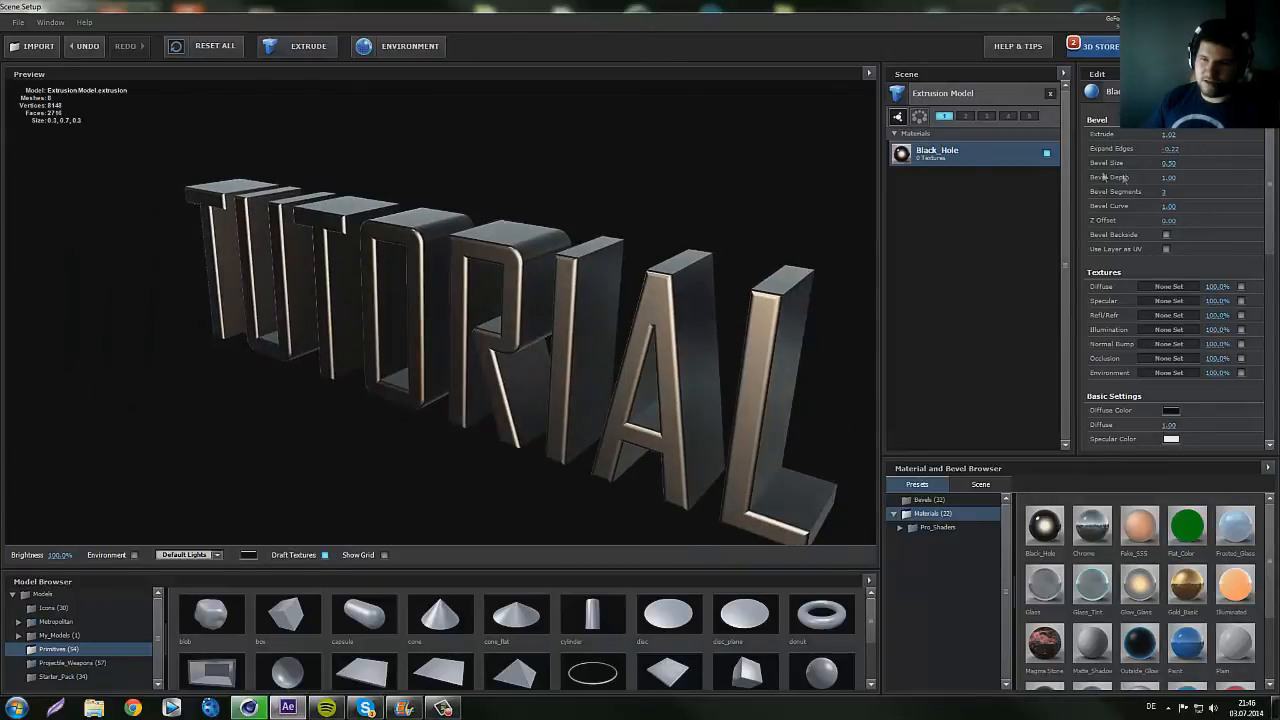
pyautogui.click(1175, 149)
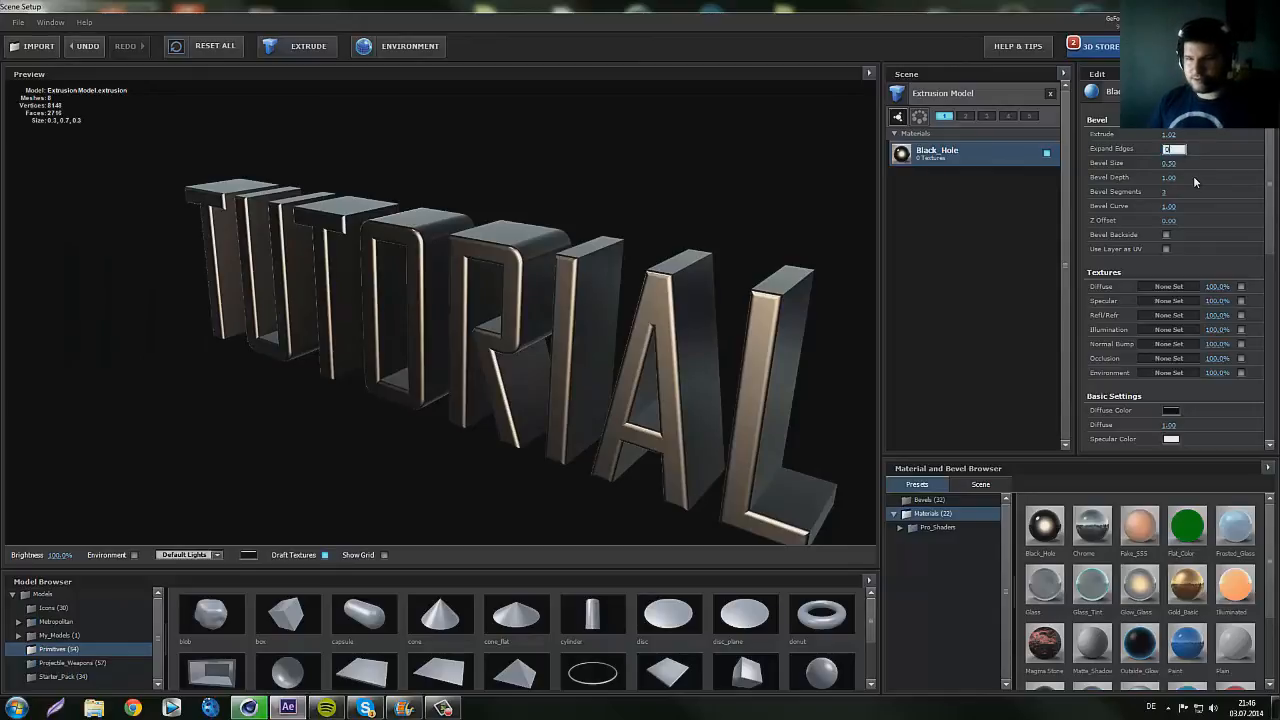
pyautogui.write('0')
pyautogui.press('Return')
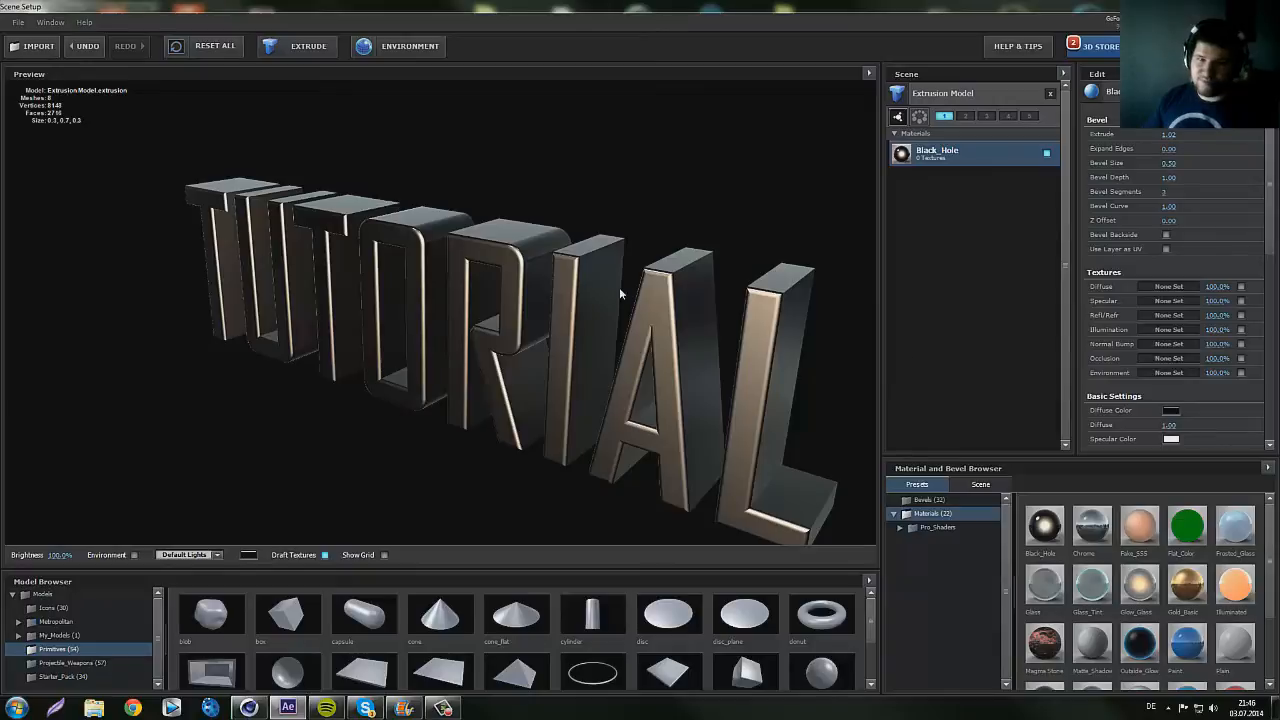
# - Set the Bevel Size to 0 and examine the edges of the TUTORIAL letters
pyautogui.click(1169, 163)
pyautogui.write('0')
pyautogui.press('Return')
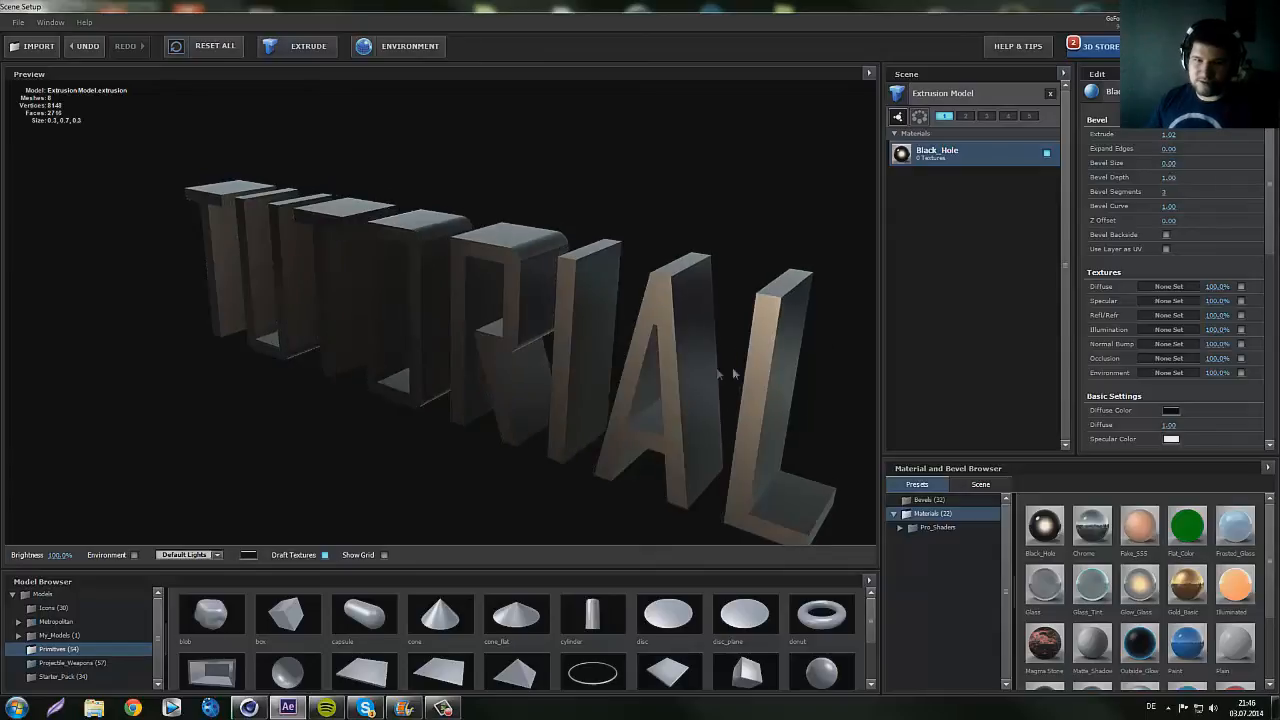
pyautogui.moveTo(760, 331); pyautogui.dragTo(720, 347)
# - Set the Bevel Size to 1 and reduce it to 0.35
pyautogui.click(1169, 163)
pyautogui.write('1')
pyautogui.press('Return')
pyautogui.moveTo(786, 312); pyautogui.dragTo(780, 320)
pyautogui.moveTo(1160, 163); pyautogui.dragTo(1138, 175)
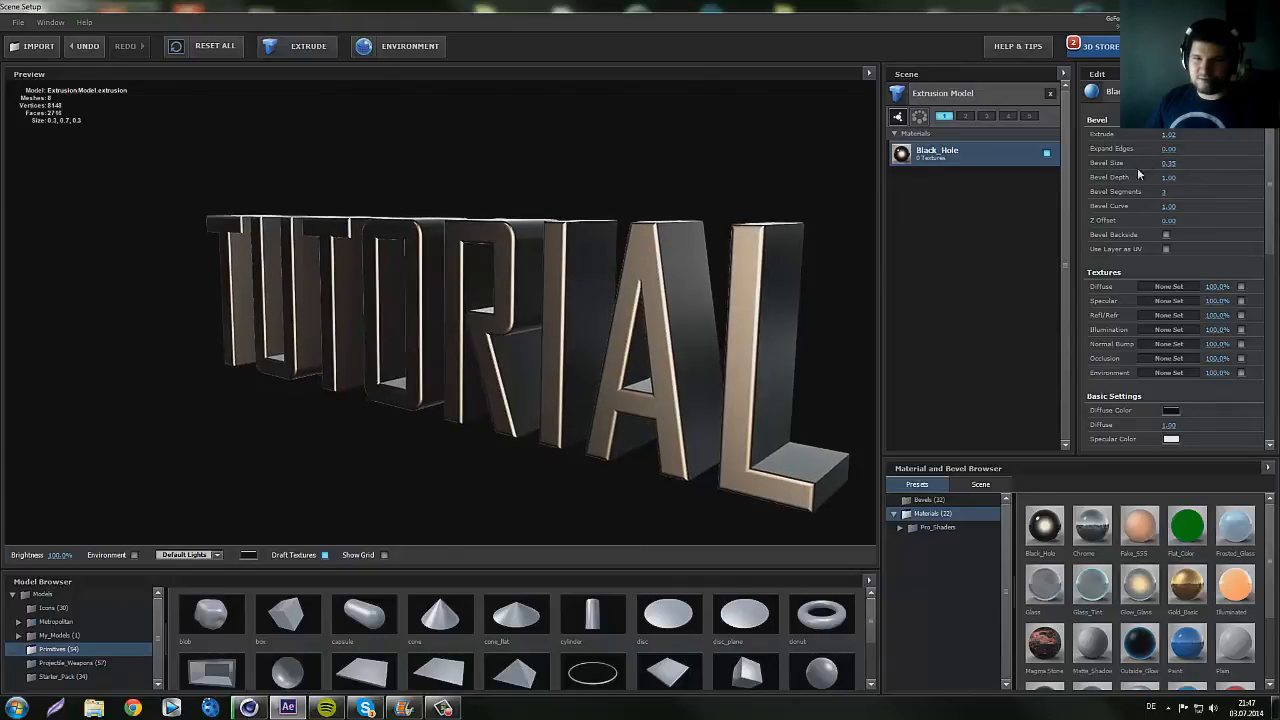
pyautogui.moveTo(609, 305)
pyautogui.mouseDown()
pyautogui.moveTo(670, 317)
pyautogui.moveTo(610, 318)
pyautogui.moveTo(633, 307)
pyautogui.moveTo(662, 318)
pyautogui.moveTo(612, 318)
pyautogui.mouseUp()
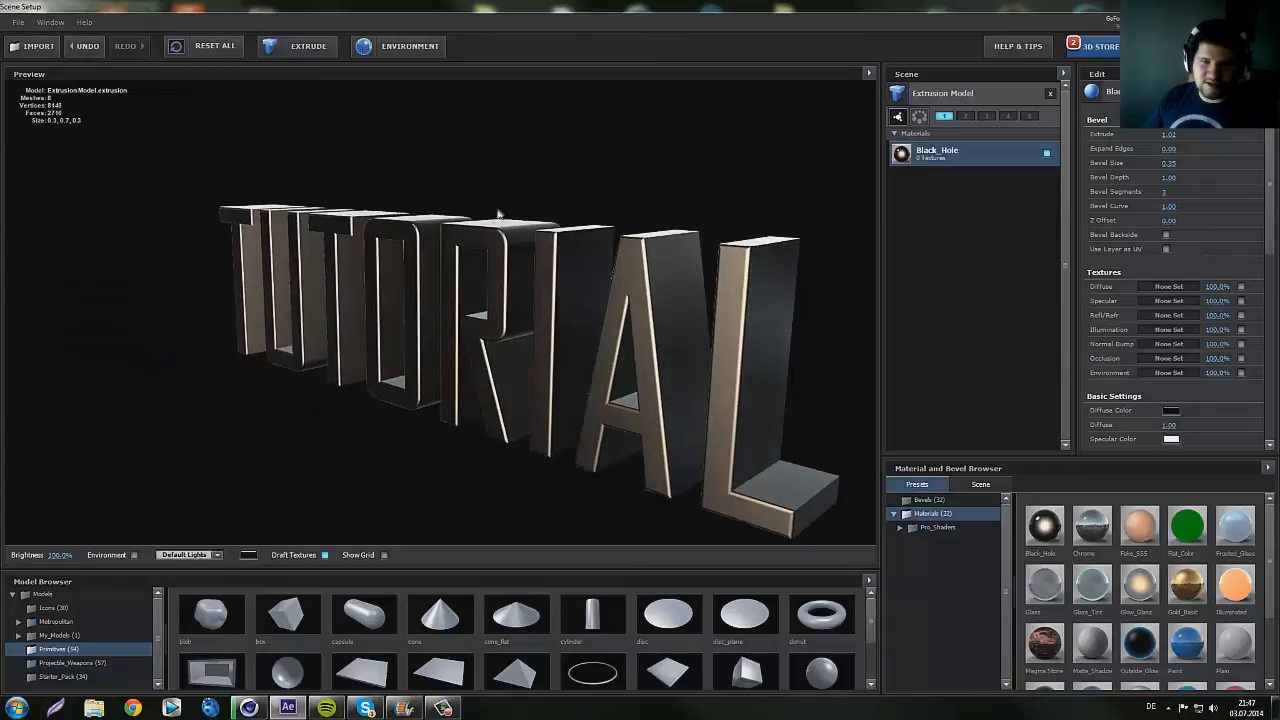
# - Try a Bevel Size of 0 twice from different viewing angles, undoing the change each time
pyautogui.click(1170, 164)
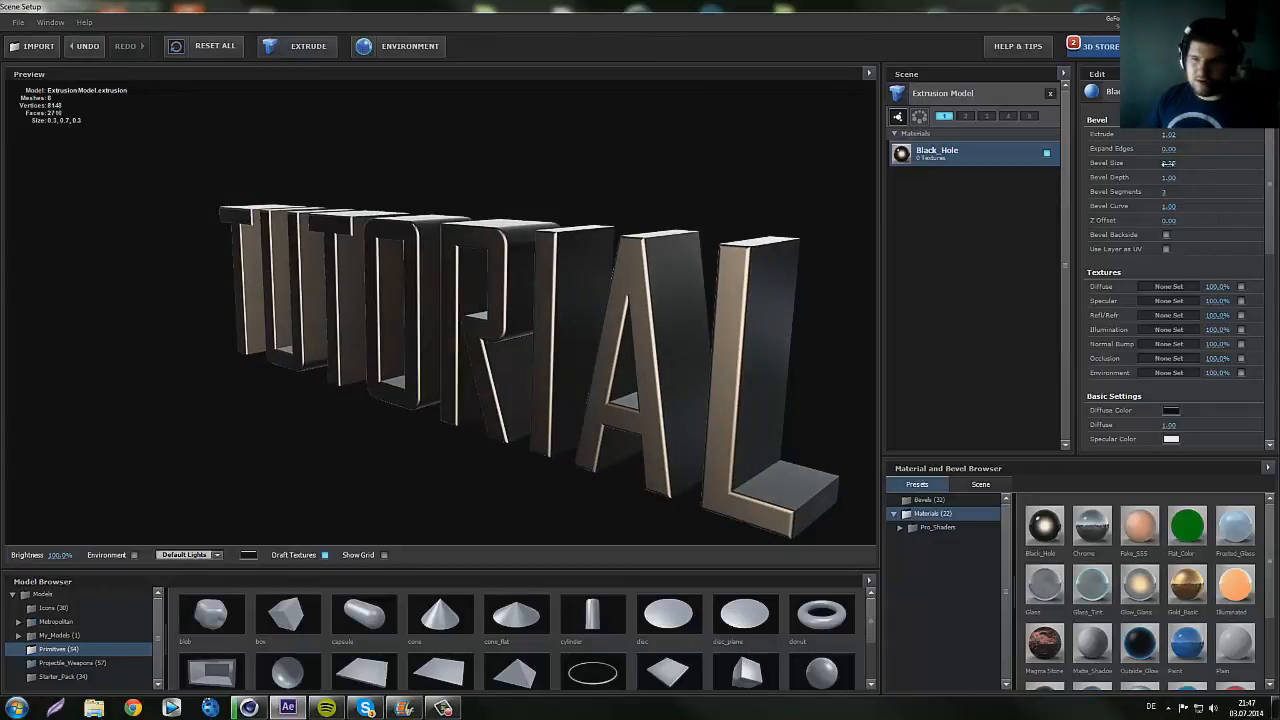
pyautogui.write('0')
pyautogui.press('Return')
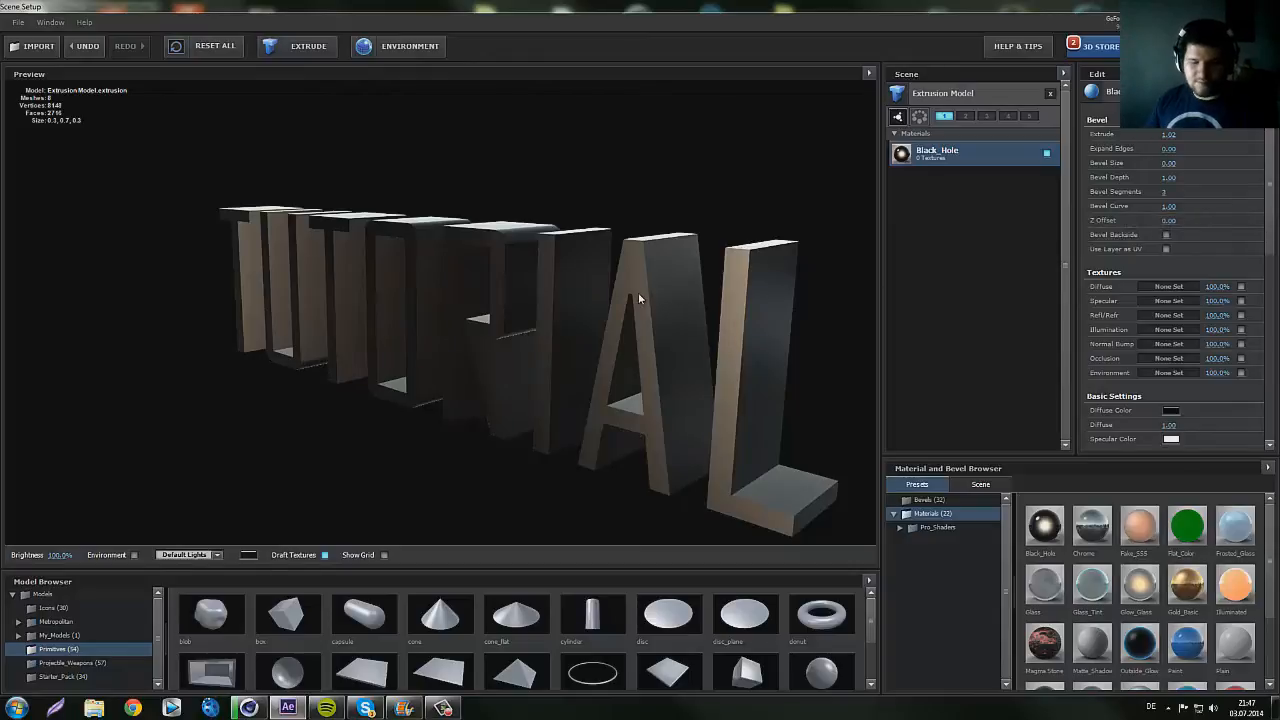
pyautogui.hotkey('ctrl', 'z')
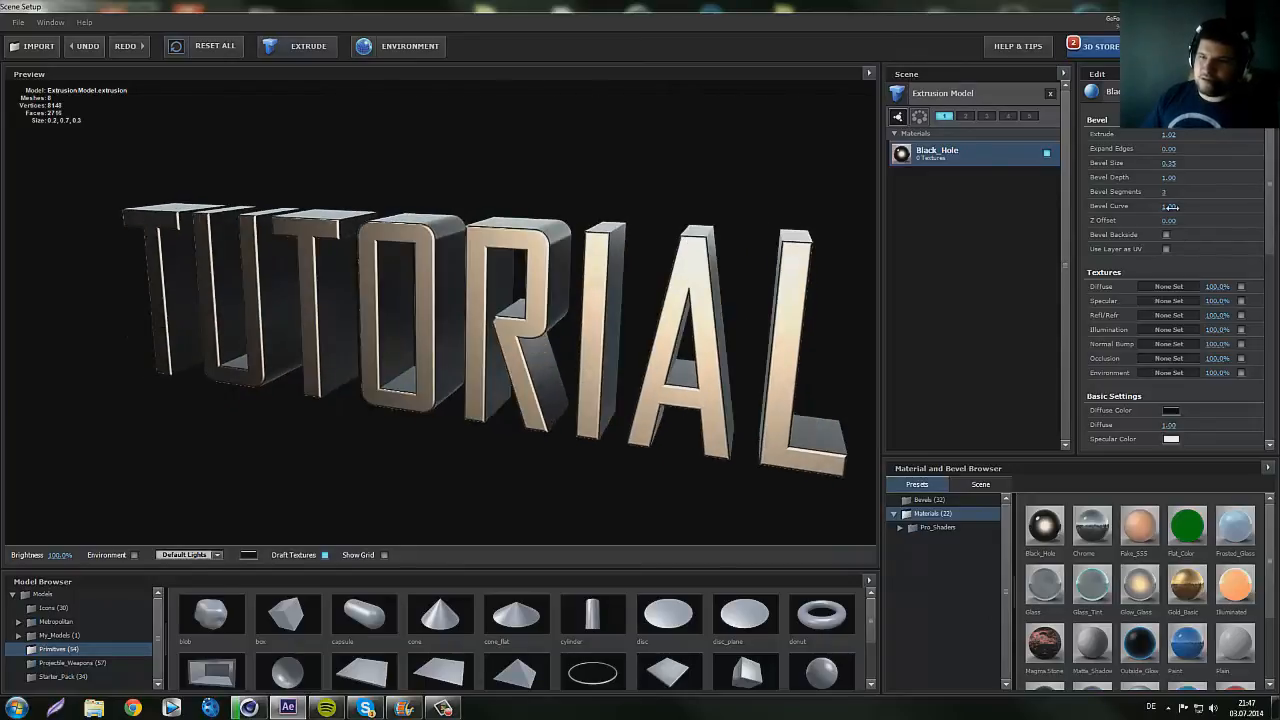
pyautogui.moveTo(677, 257); pyautogui.dragTo(613, 258)
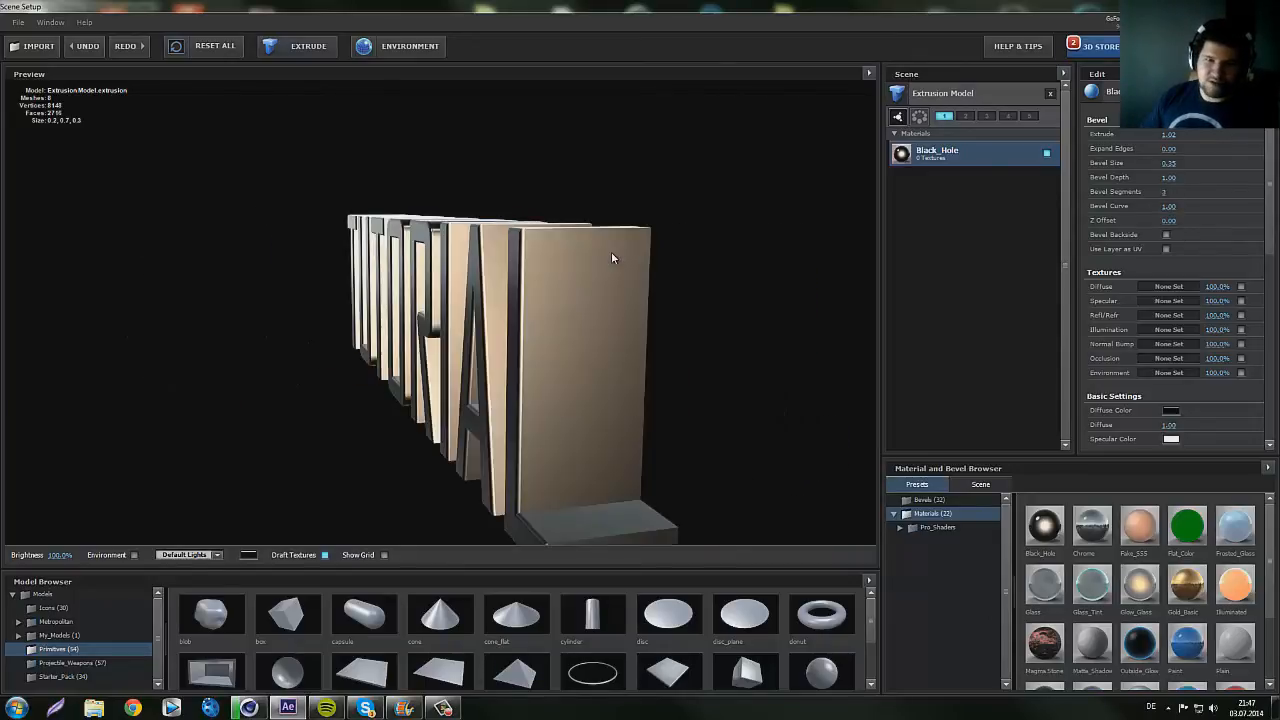
pyautogui.click(1172, 163)
pyautogui.write('0')
pyautogui.press('Return')
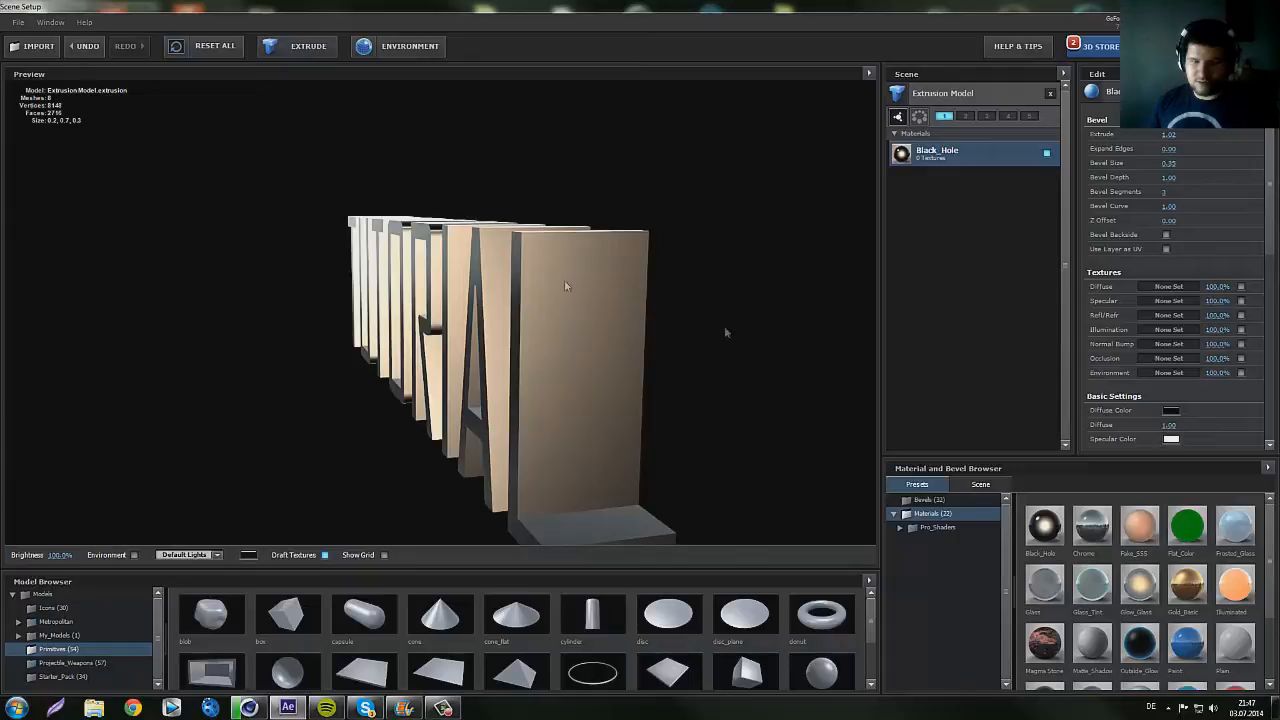
pyautogui.hotkey('ctrl', 'z')
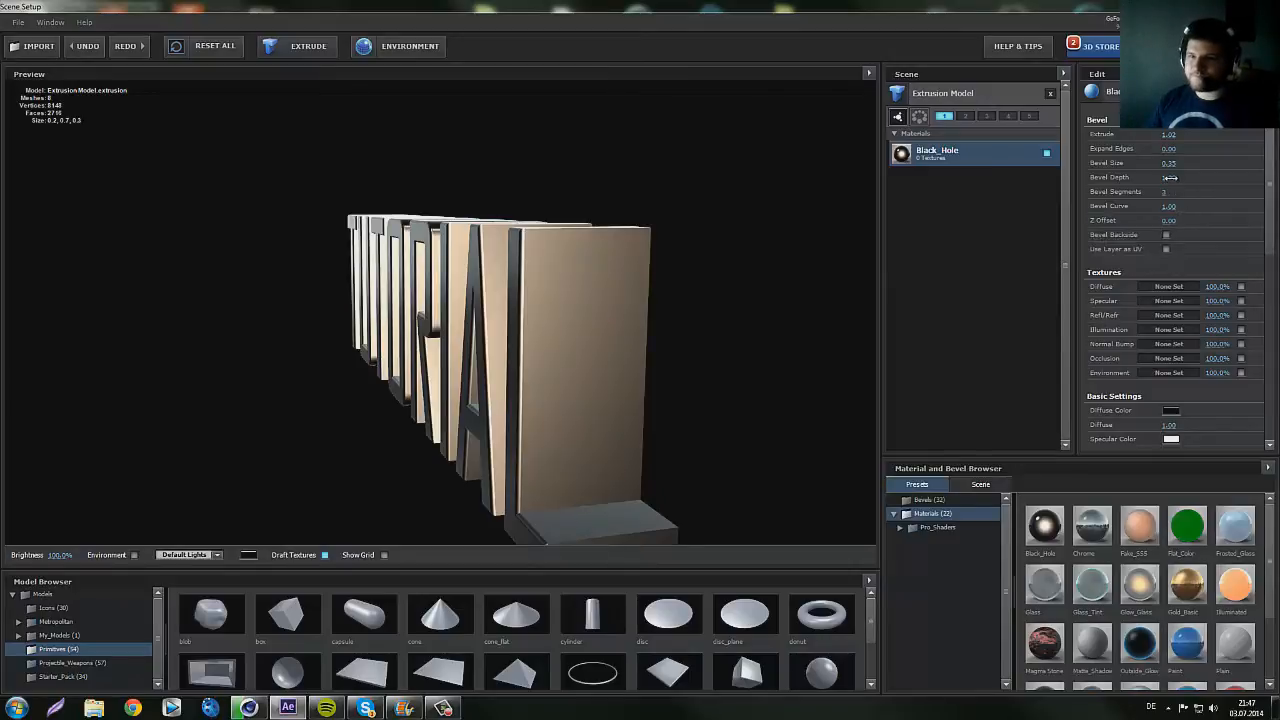
# - Try a different Bevel Depth on the letters and set it back to 1
pyautogui.moveTo(1160, 183)
pyautogui.mouseDown()
pyautogui.moveTo(1070, 187)
pyautogui.moveTo(1142, 193)
pyautogui.mouseUp()
pyautogui.click(1172, 178)
pyautogui.write('1')
pyautogui.press('Return')
pyautogui.moveTo(538, 355); pyautogui.dragTo(672, 362)
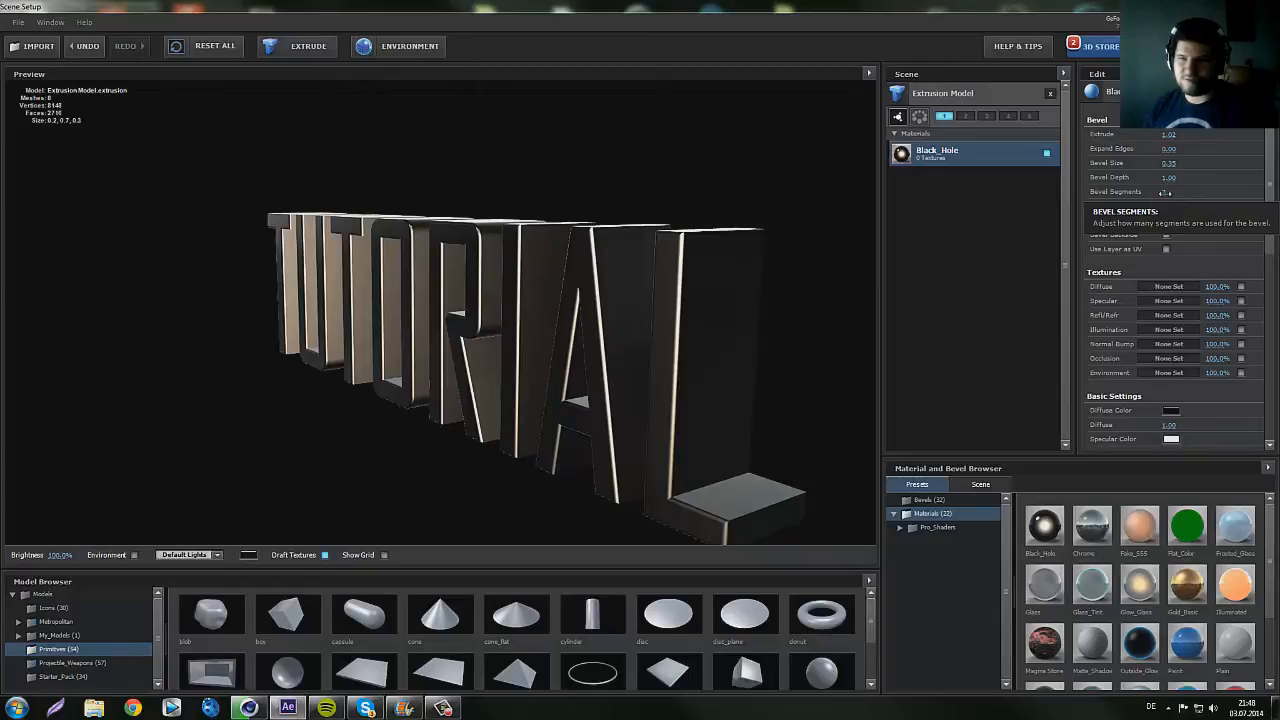
# - Inspect the bevelled letter edges up close, try a Bevel Size of 0 for comparison and undo it
pyautogui.scroll(5, 688, 305)
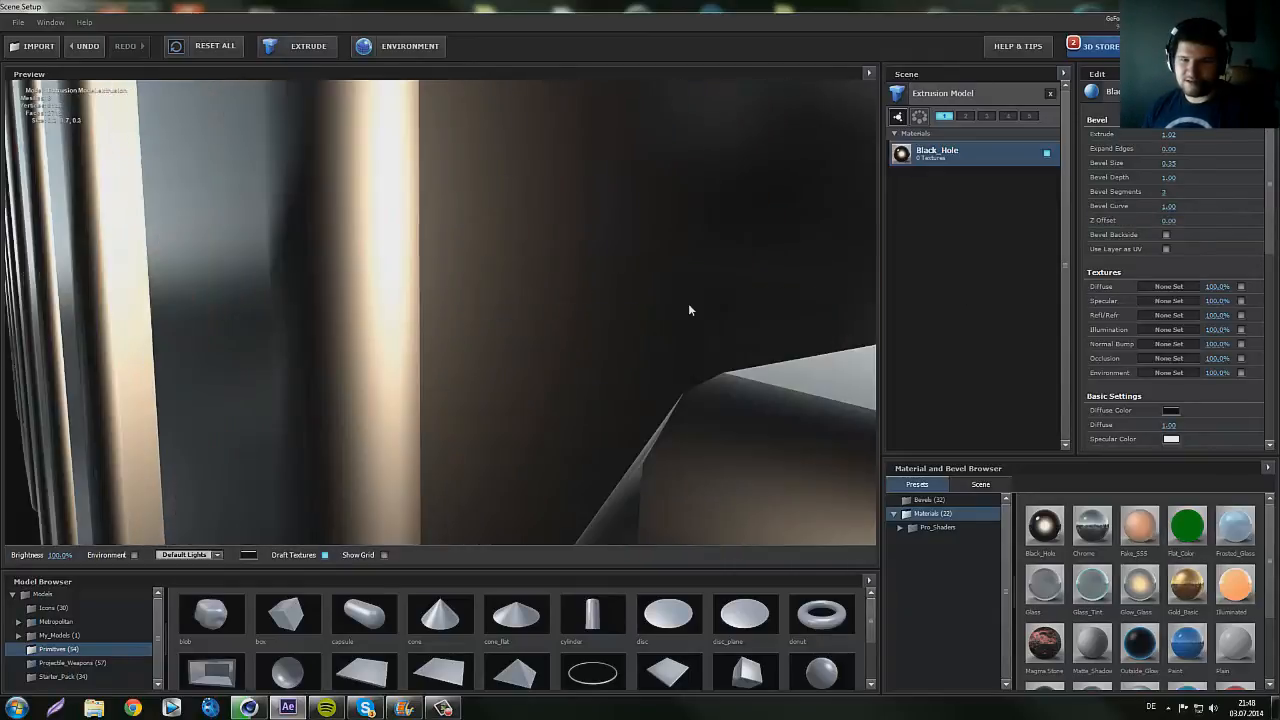
pyautogui.scroll(-5, 688, 303)
pyautogui.scroll(1, 680, 312)
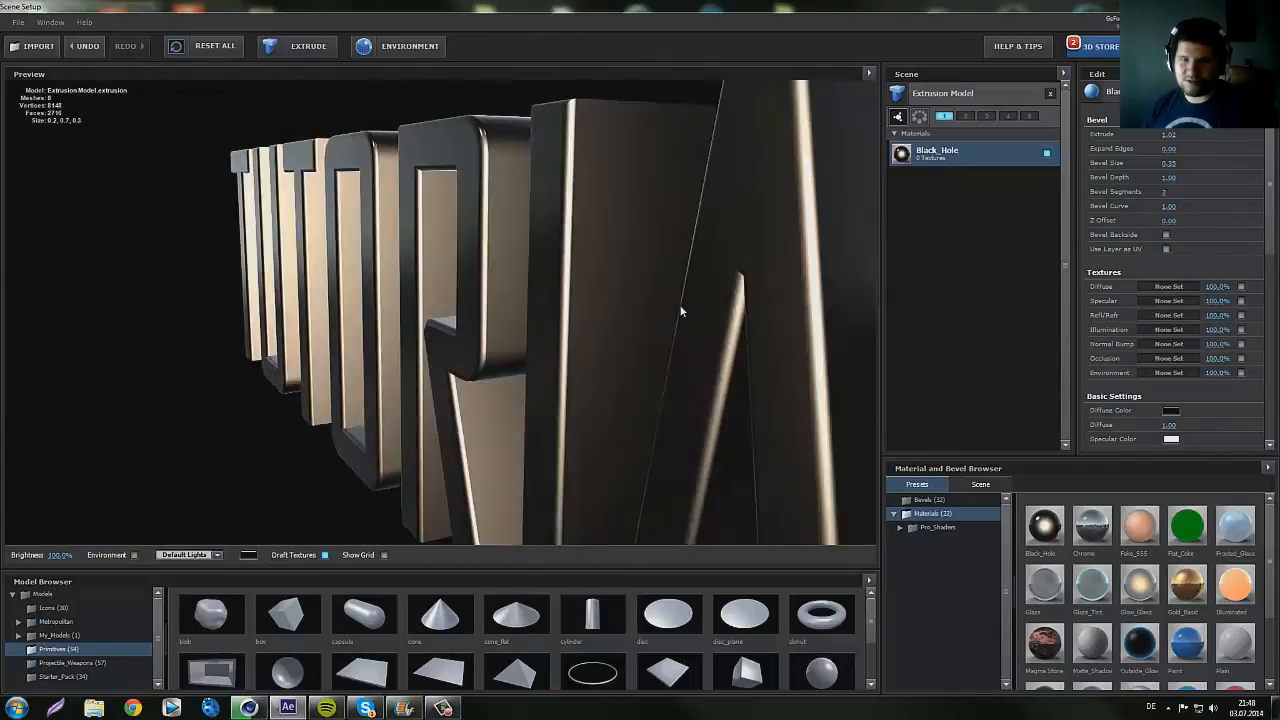
pyautogui.scroll(-1, 680, 312)
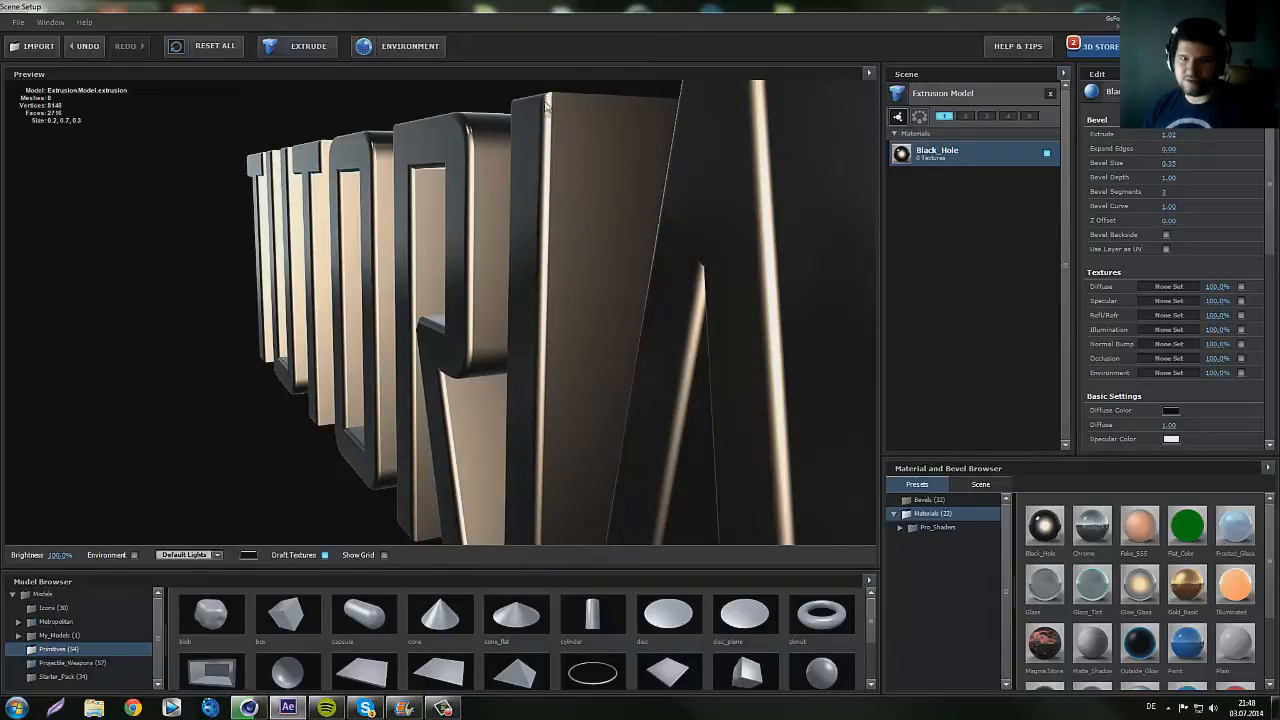
pyautogui.click(1168, 163)
pyautogui.write('00')
pyautogui.press('Return')
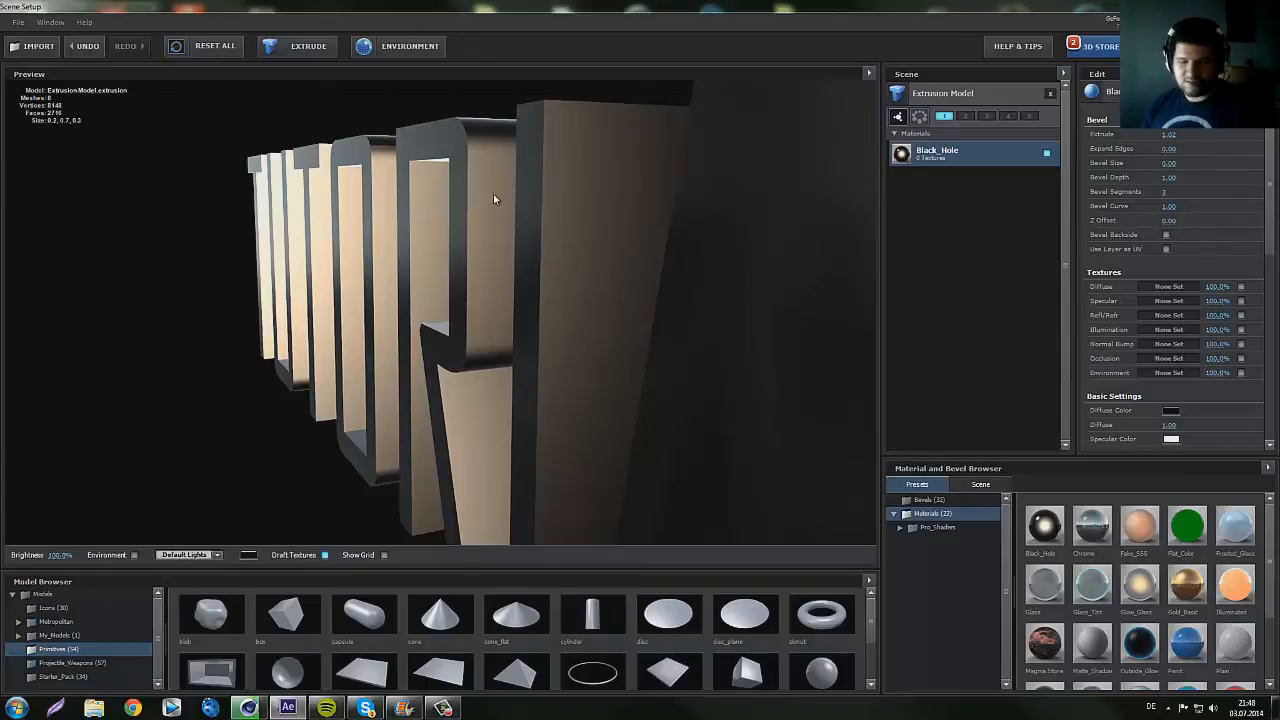
pyautogui.hotkey('ctrl', 'z')
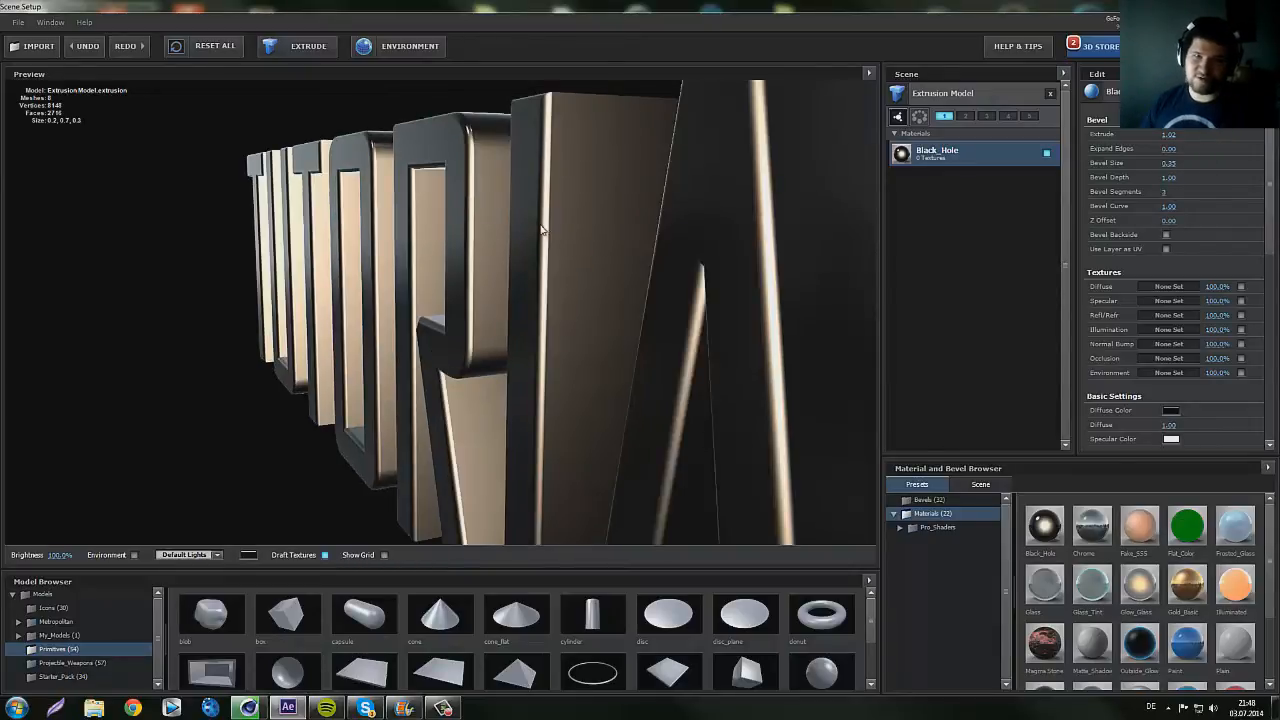
# - Switch the preview to wireframe and examine the bevel segments along the letters' edges and rounded corners
pyautogui.click(869, 74)
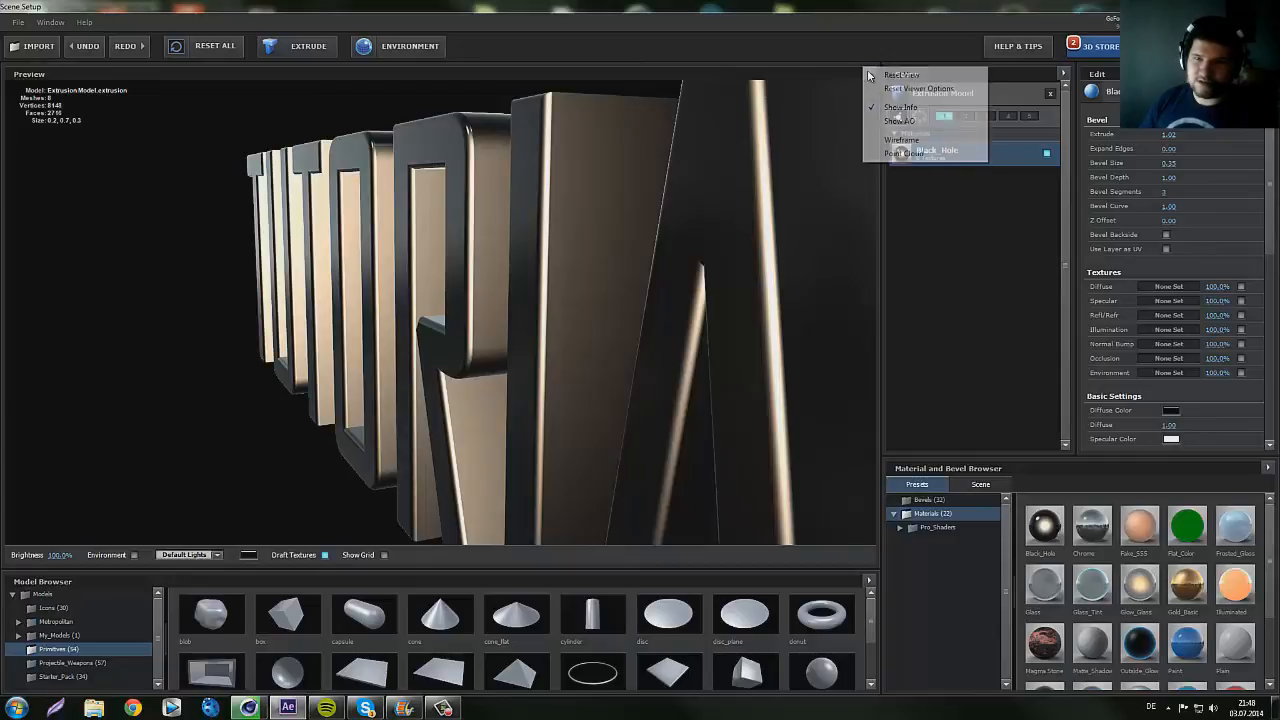
pyautogui.click(898, 140)
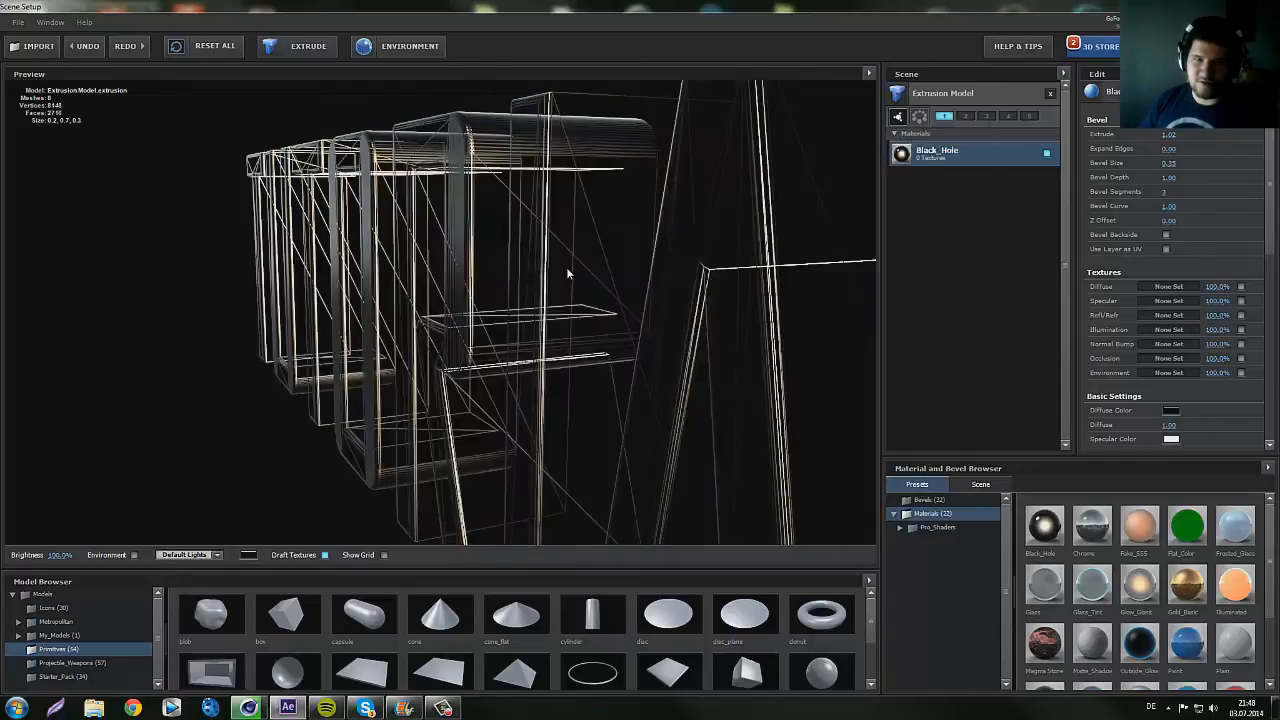
pyautogui.scroll(5, 573, 276)
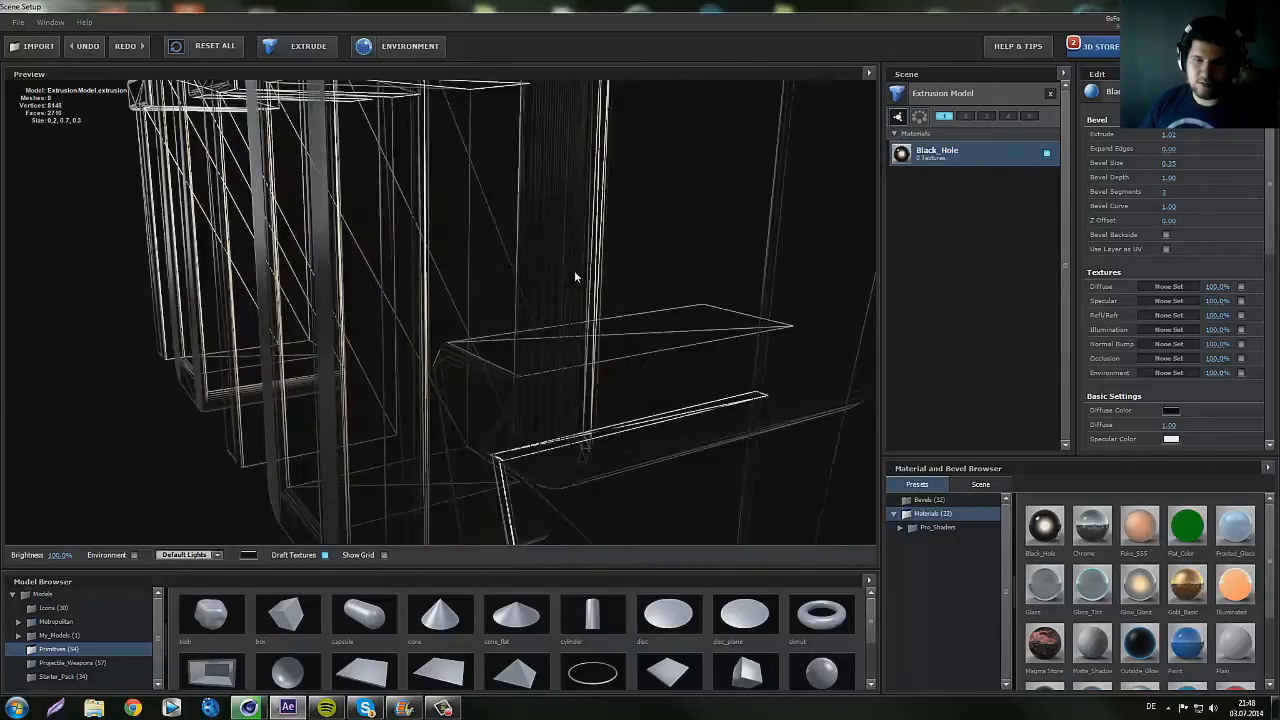
pyautogui.scroll(2, 575, 277)
pyautogui.scroll(3, 577, 270)
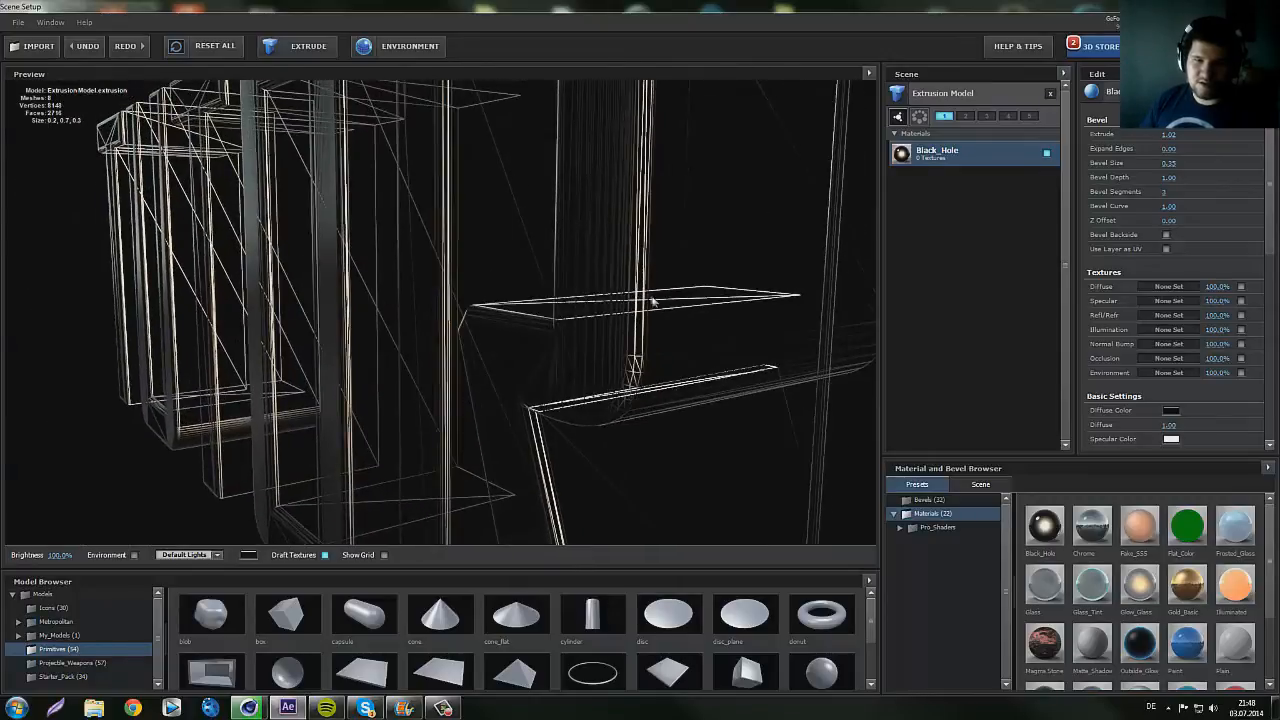
pyautogui.scroll(1, 638, 268)
pyautogui.scroll(-1, 638, 268)
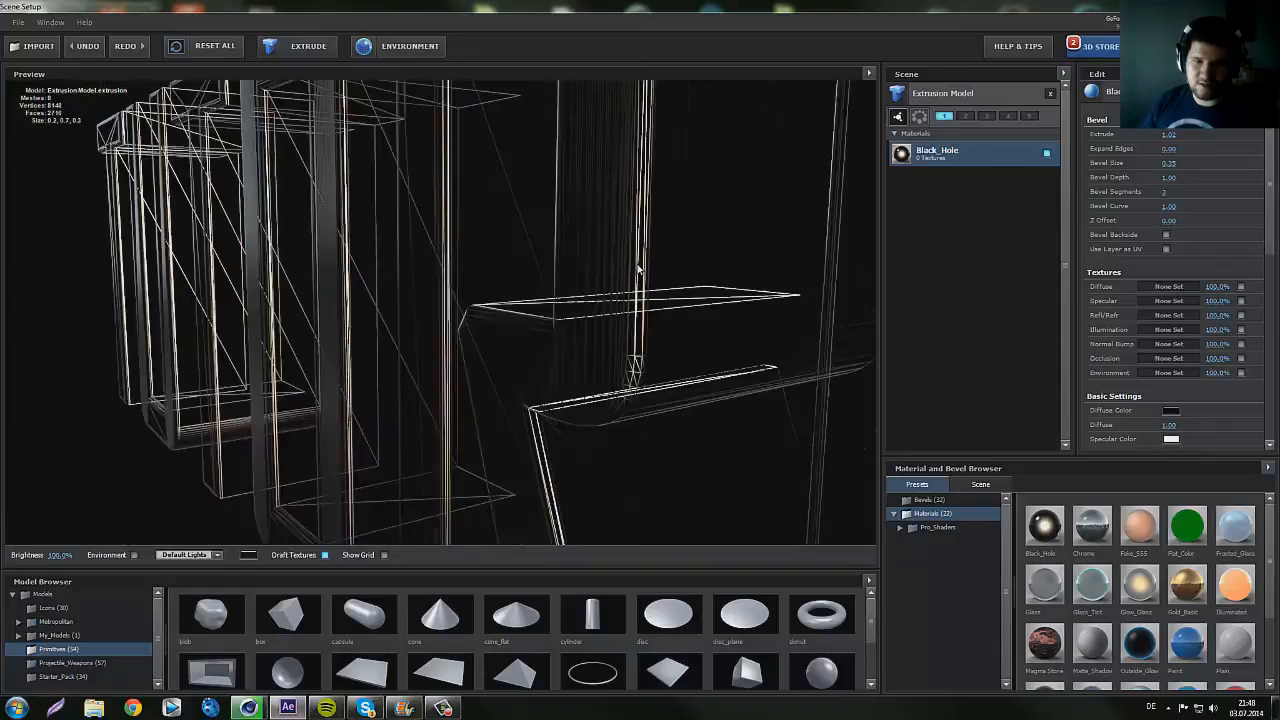
pyautogui.moveTo(585, 306); pyautogui.dragTo(596, 339)
pyautogui.scroll(3, 618, 194)
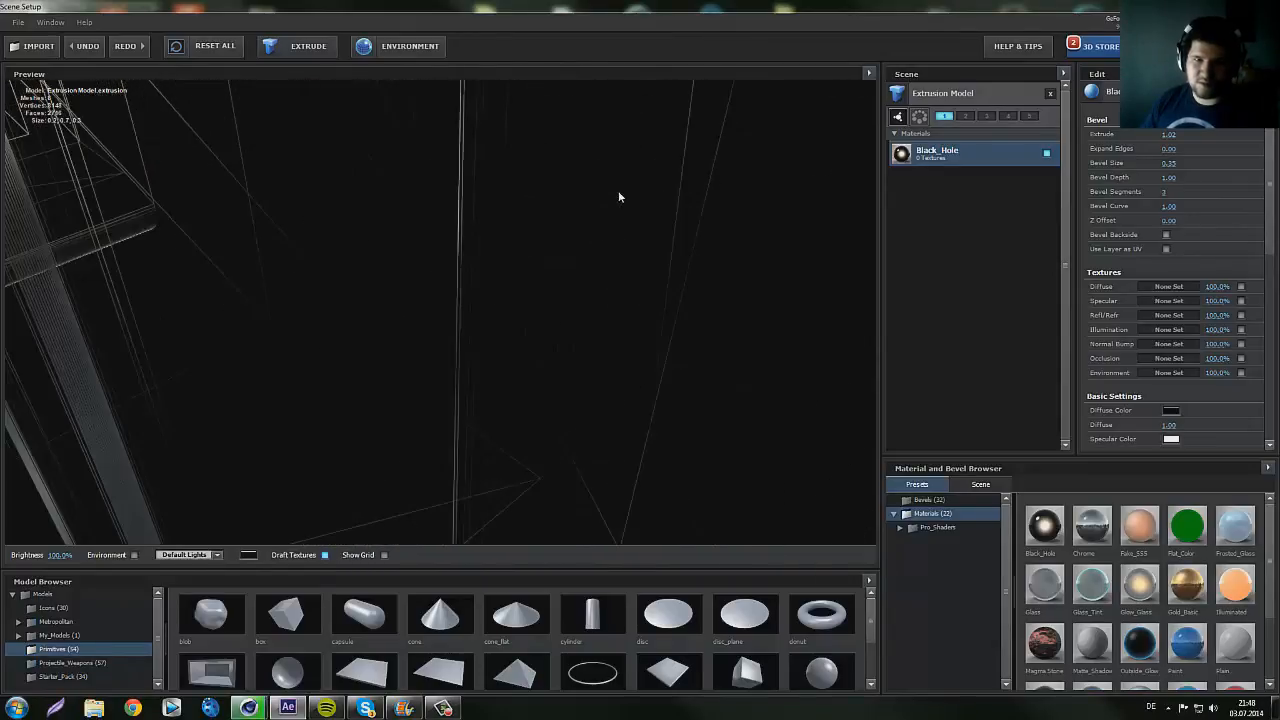
pyautogui.scroll(-4, 616, 191)
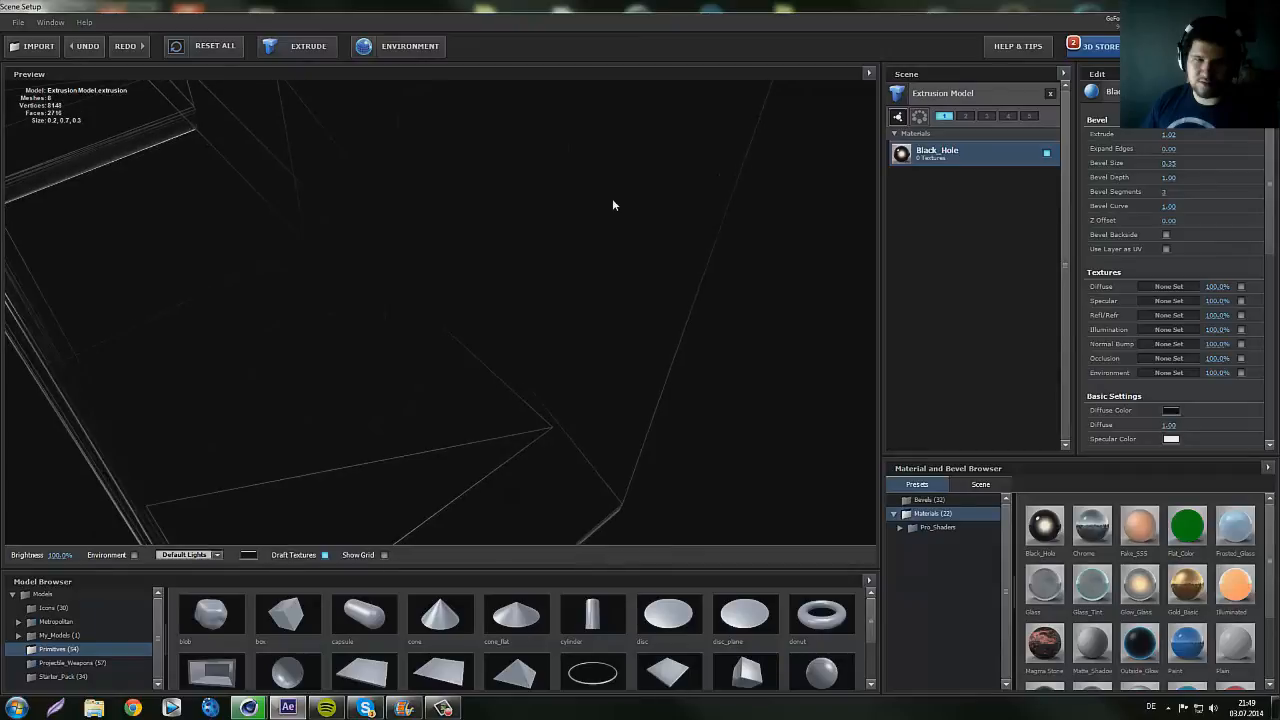
pyautogui.scroll(2, 613, 205)
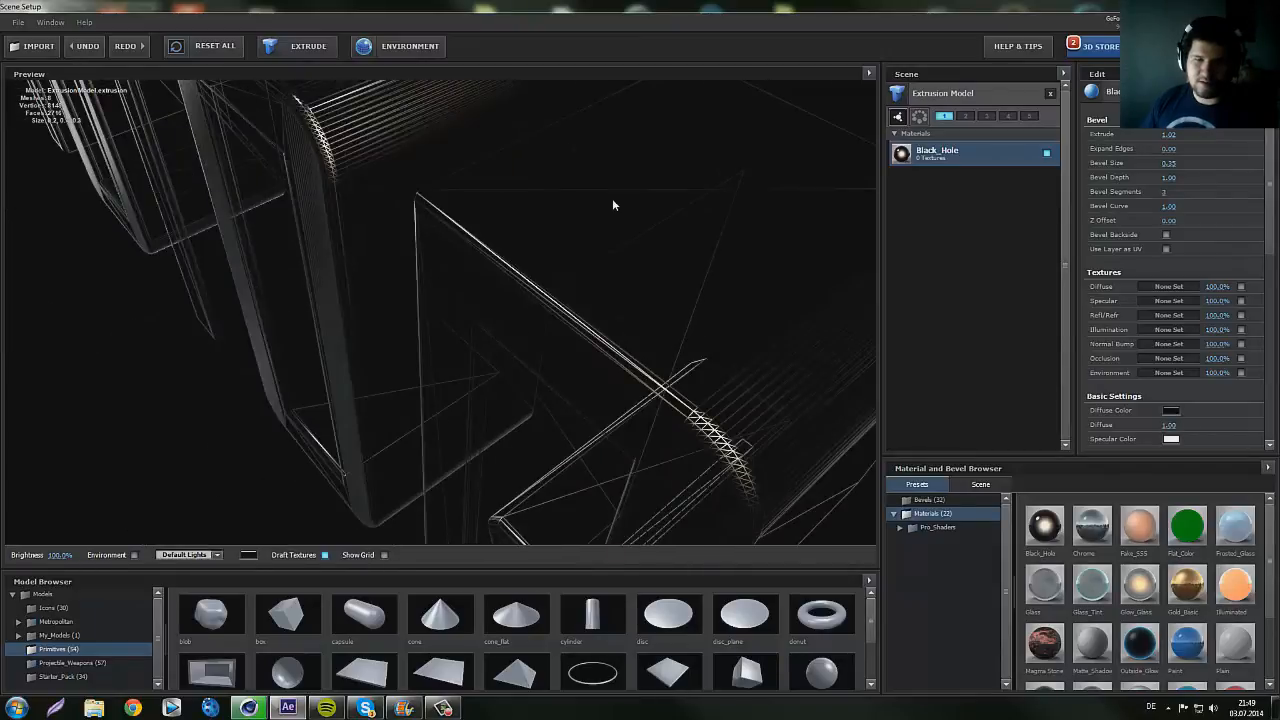
pyautogui.scroll(2, 613, 205)
pyautogui.scroll(-3, 613, 205)
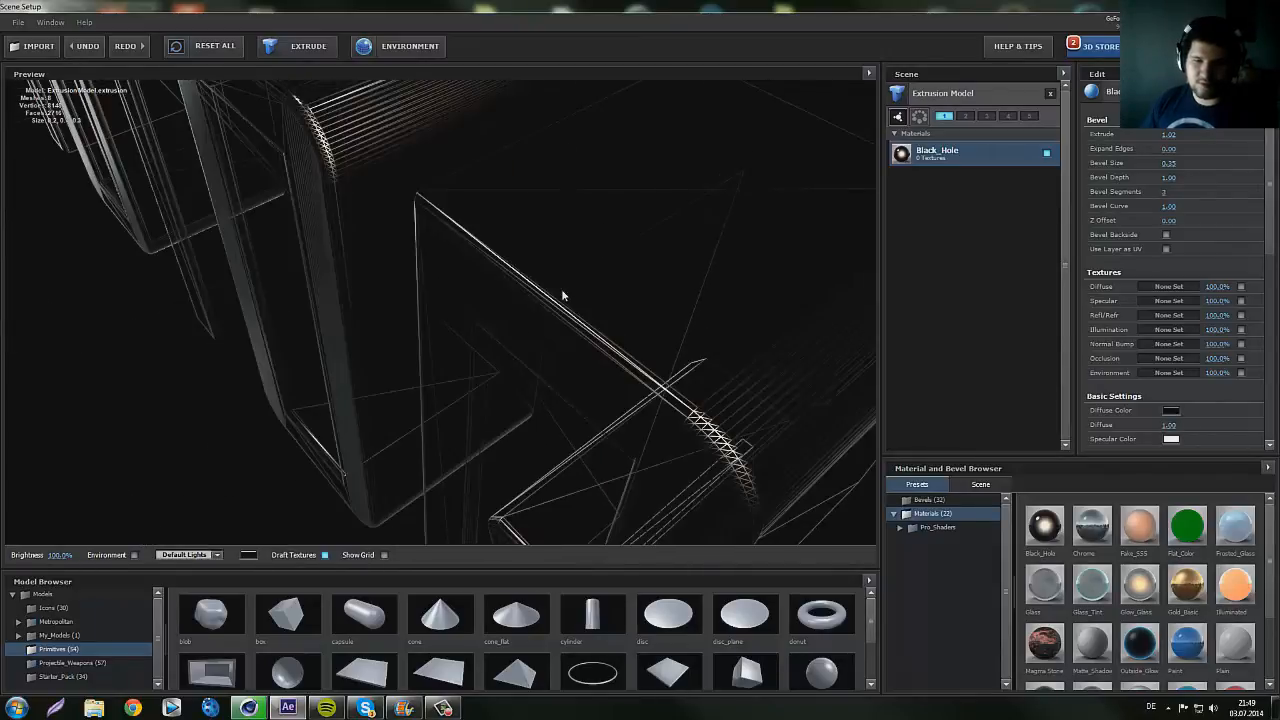
pyautogui.moveTo(561, 292); pyautogui.dragTo(568, 285)
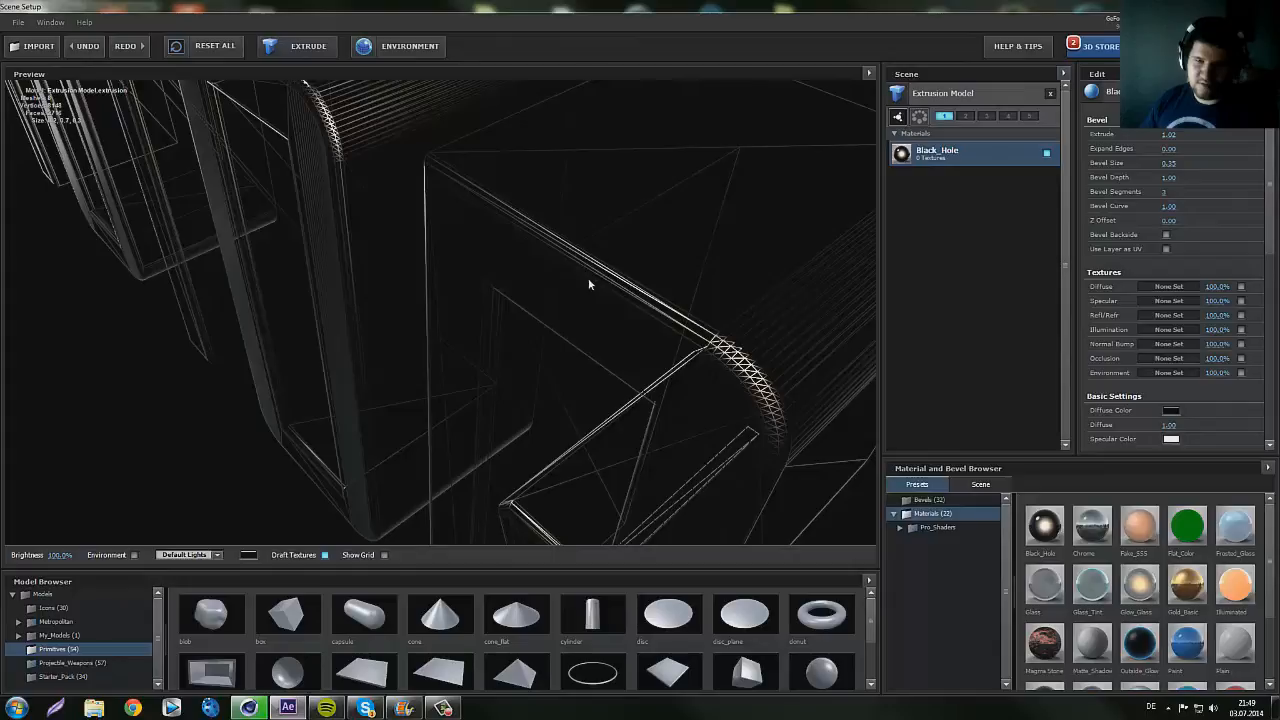
# - Try 2 and 1 Bevel Segments on the letters while comparing the wireframe edges
pyautogui.click(1162, 192)
pyautogui.write('2')
pyautogui.click(1223, 209)
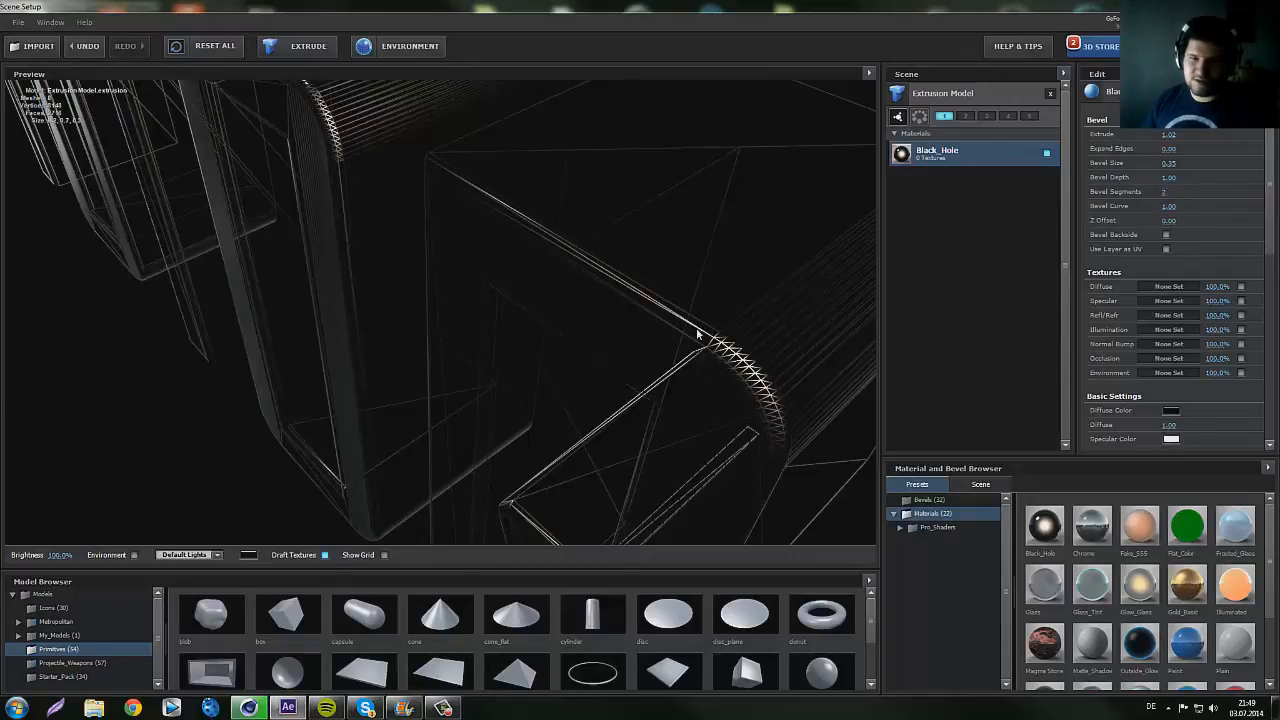
pyautogui.click(1162, 192)
pyautogui.write('1')
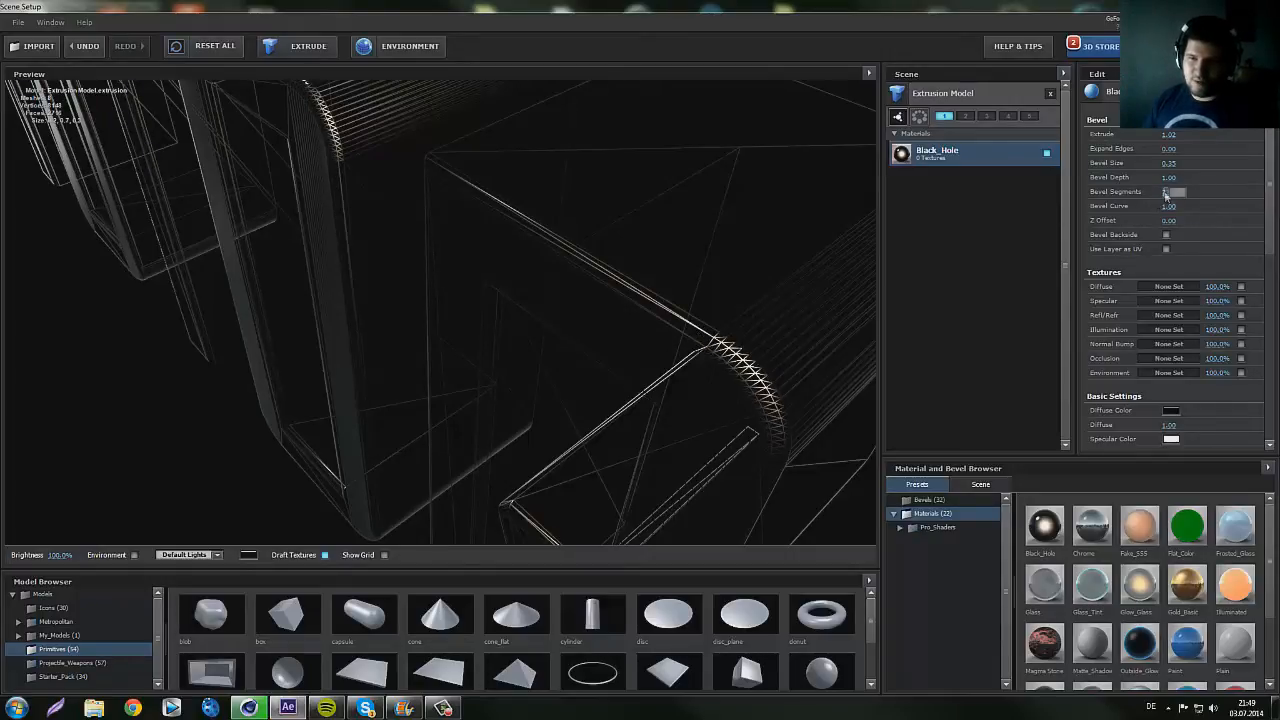
pyautogui.click(1196, 216)
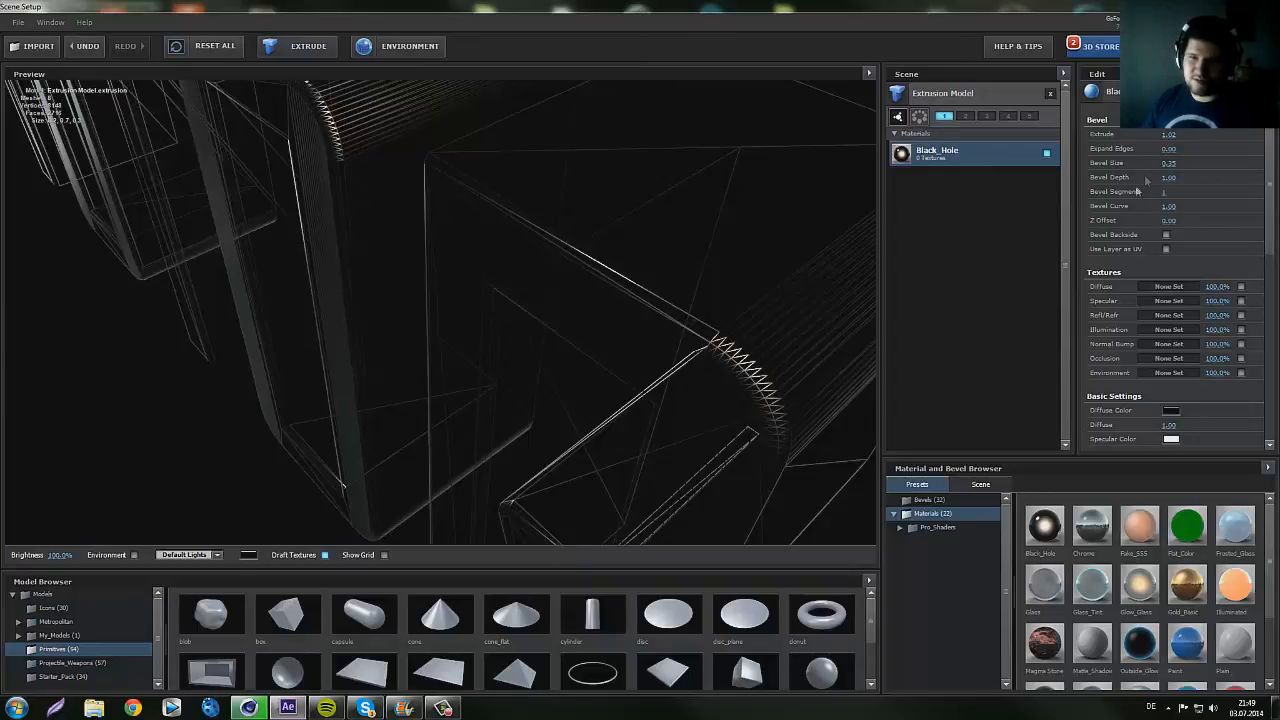
# - Reset the preview's view and turn off its wireframe display
pyautogui.click(868, 74)
pyautogui.click(902, 76)
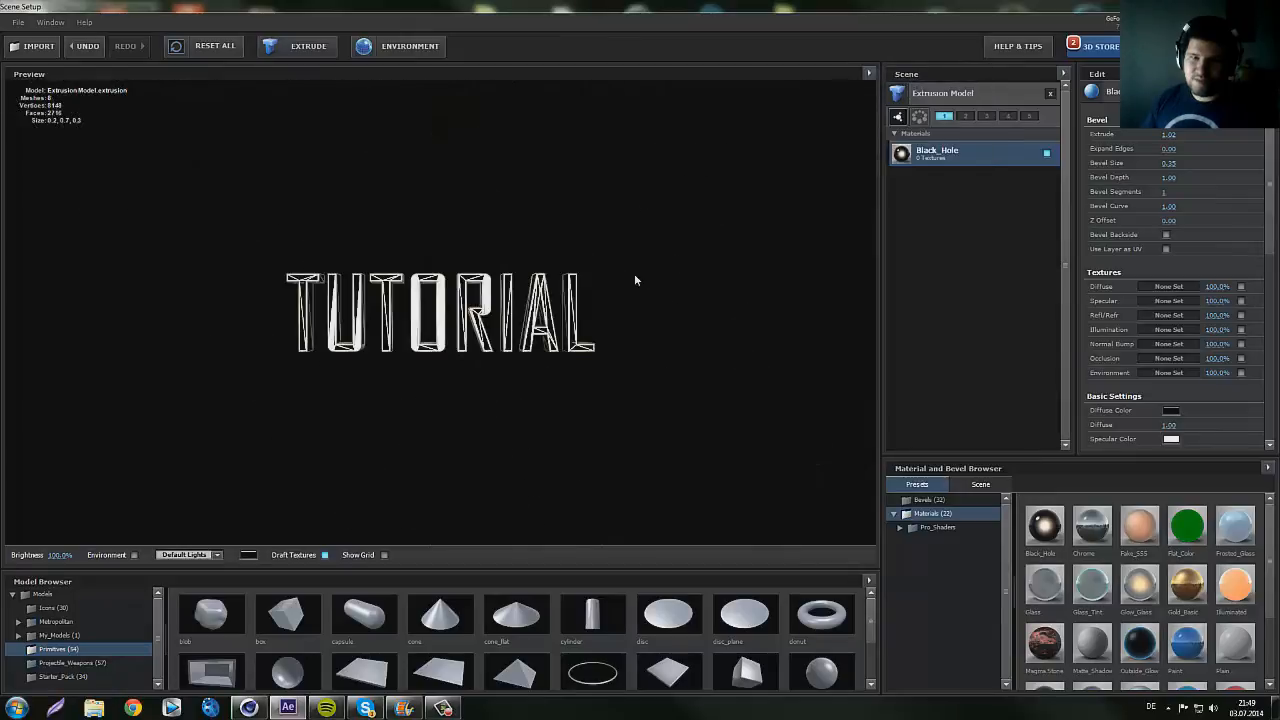
pyautogui.click(868, 74)
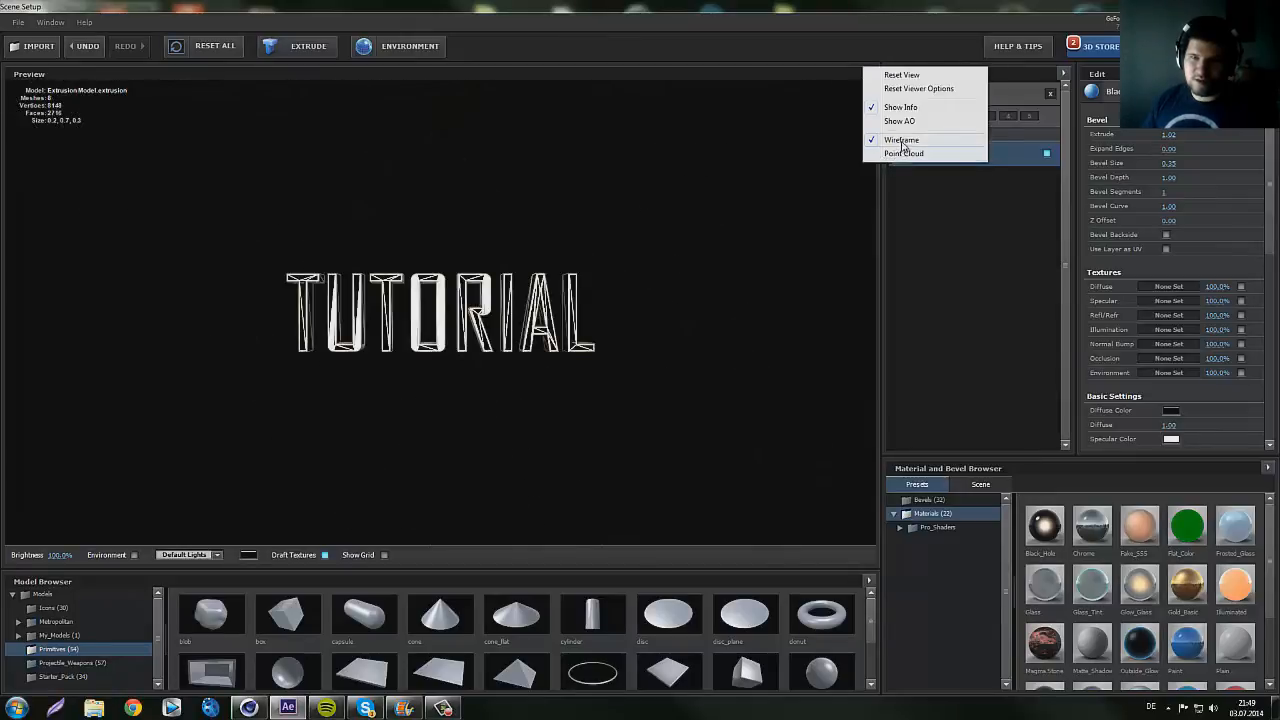
pyautogui.click(905, 141)
# - View the letter corners up close and raise the Bevel Segments to 3
pyautogui.moveTo(520, 319); pyautogui.dragTo(517, 313)
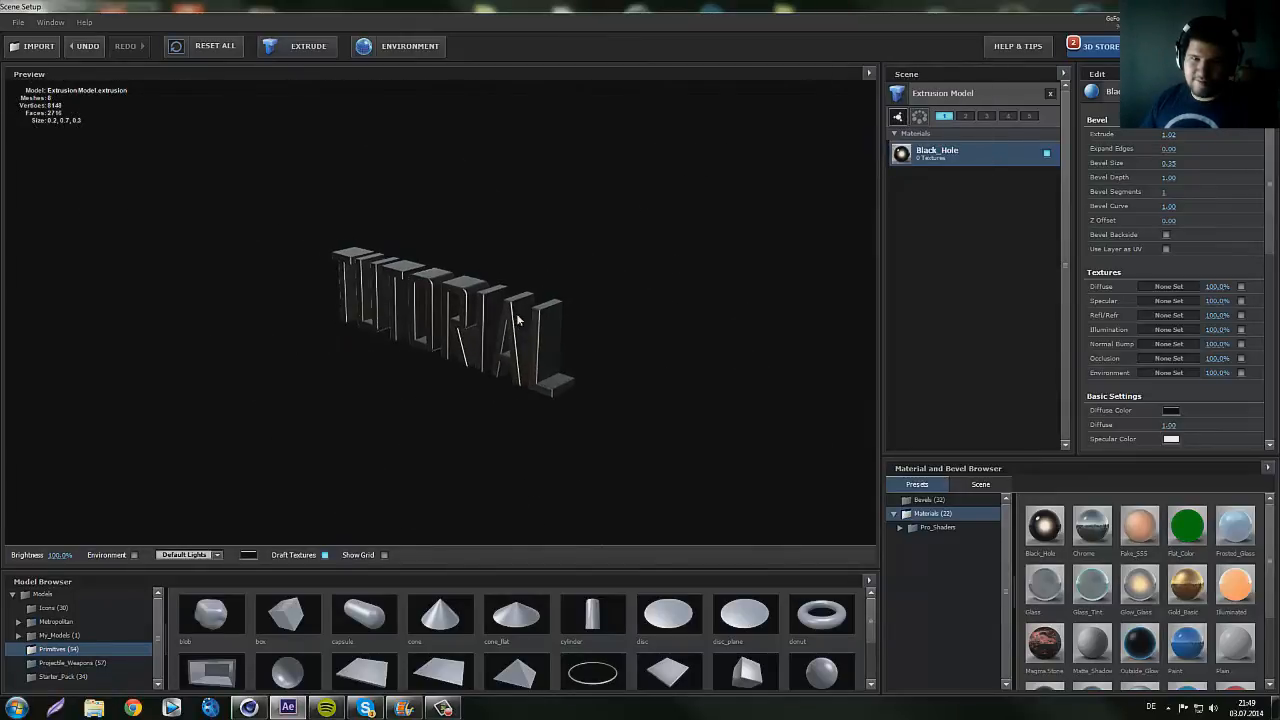
pyautogui.scroll(5, 518, 313)
pyautogui.scroll(5, 518, 318)
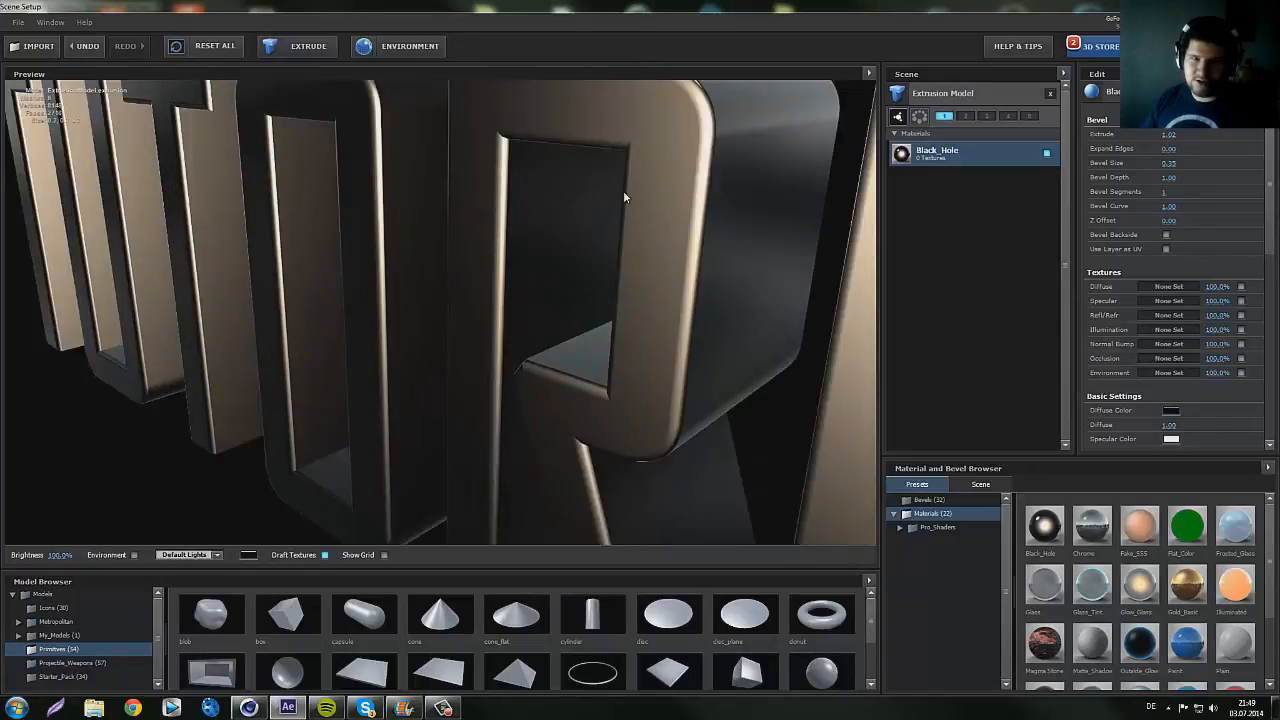
pyautogui.moveTo(613, 199); pyautogui.dragTo(579, 212)
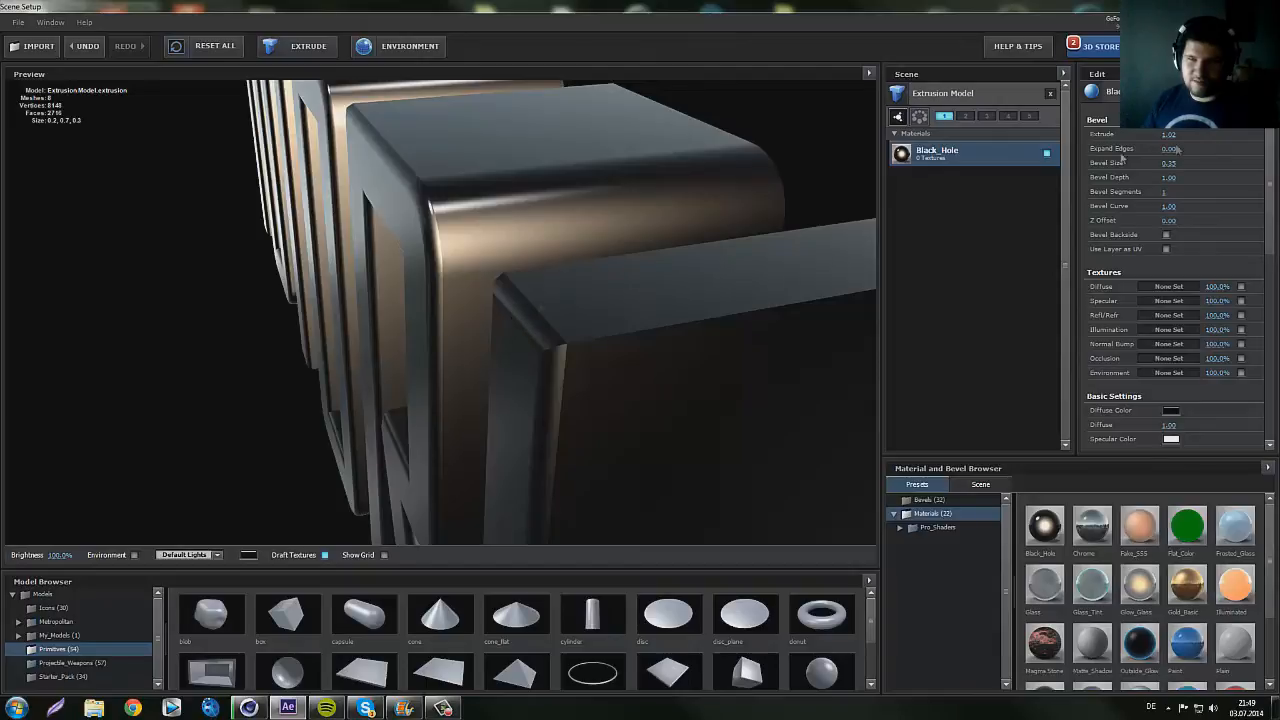
pyautogui.moveTo(1163, 191); pyautogui.dragTo(1211, 197)
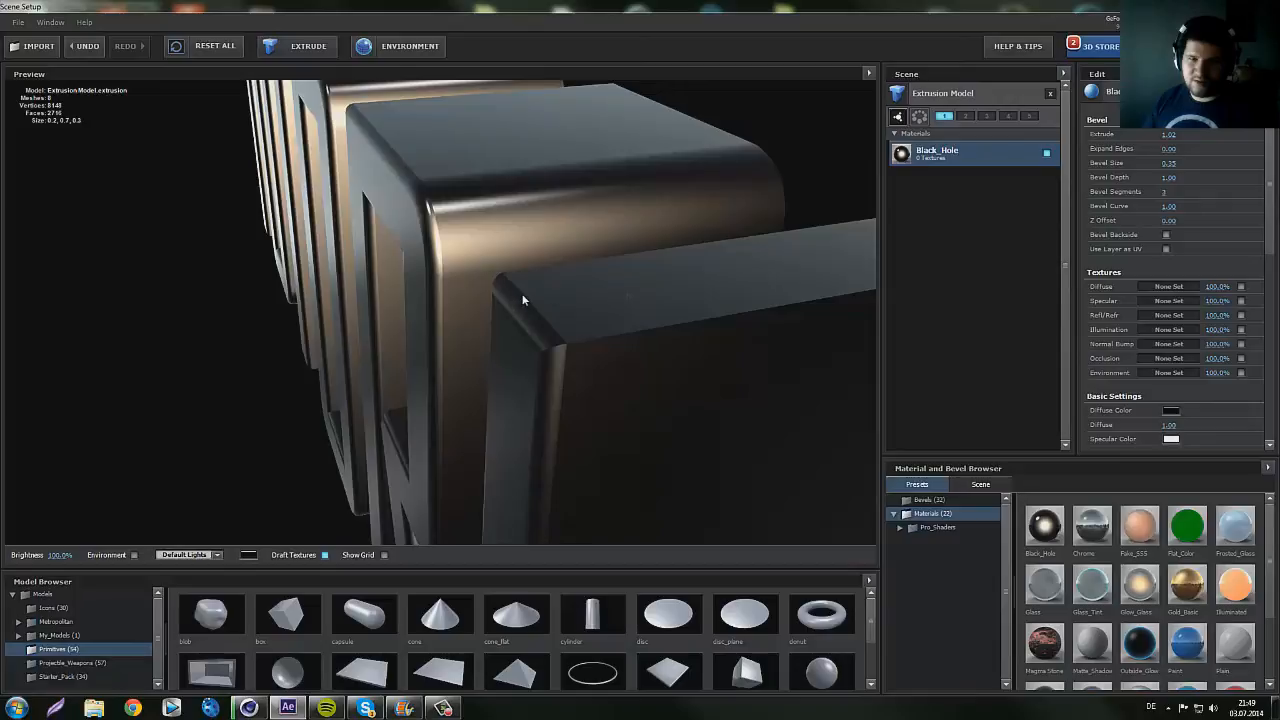
# - Try a Bevel Curve of 0 on the letters, also with the Bevel Segments reduced to 1
pyautogui.click(1173, 206)
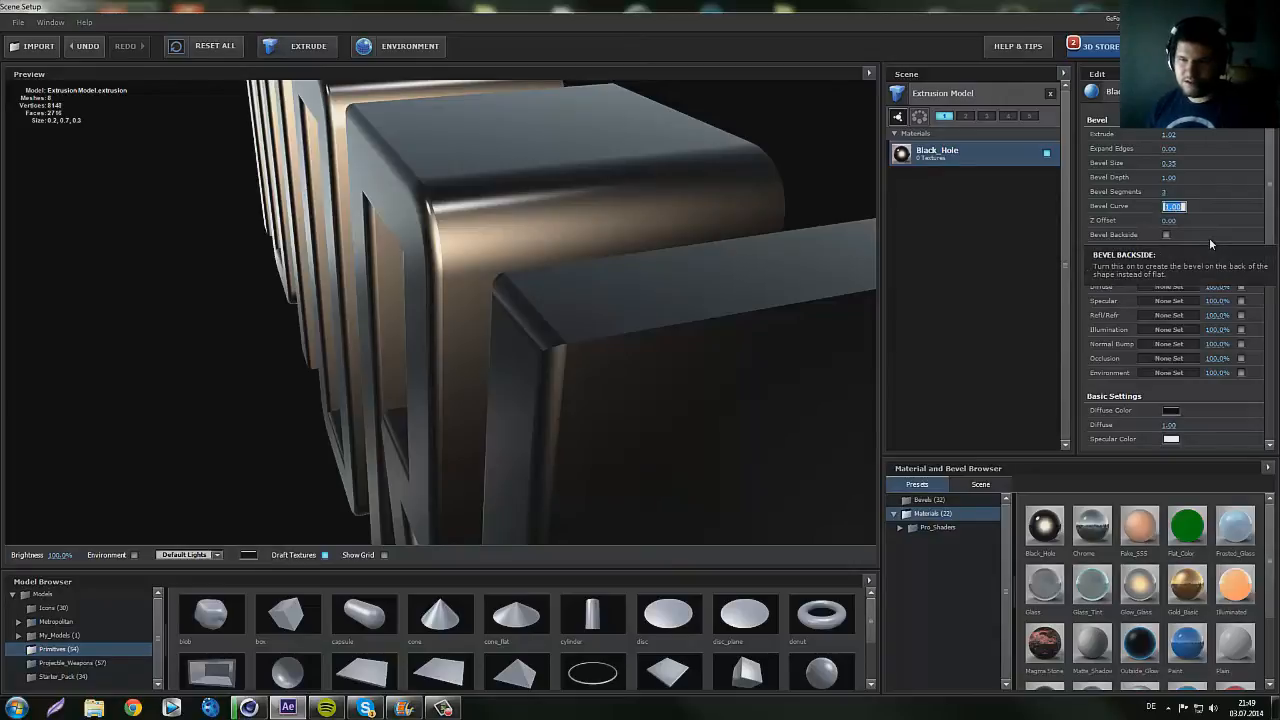
pyautogui.write('0')
pyautogui.press('Return')
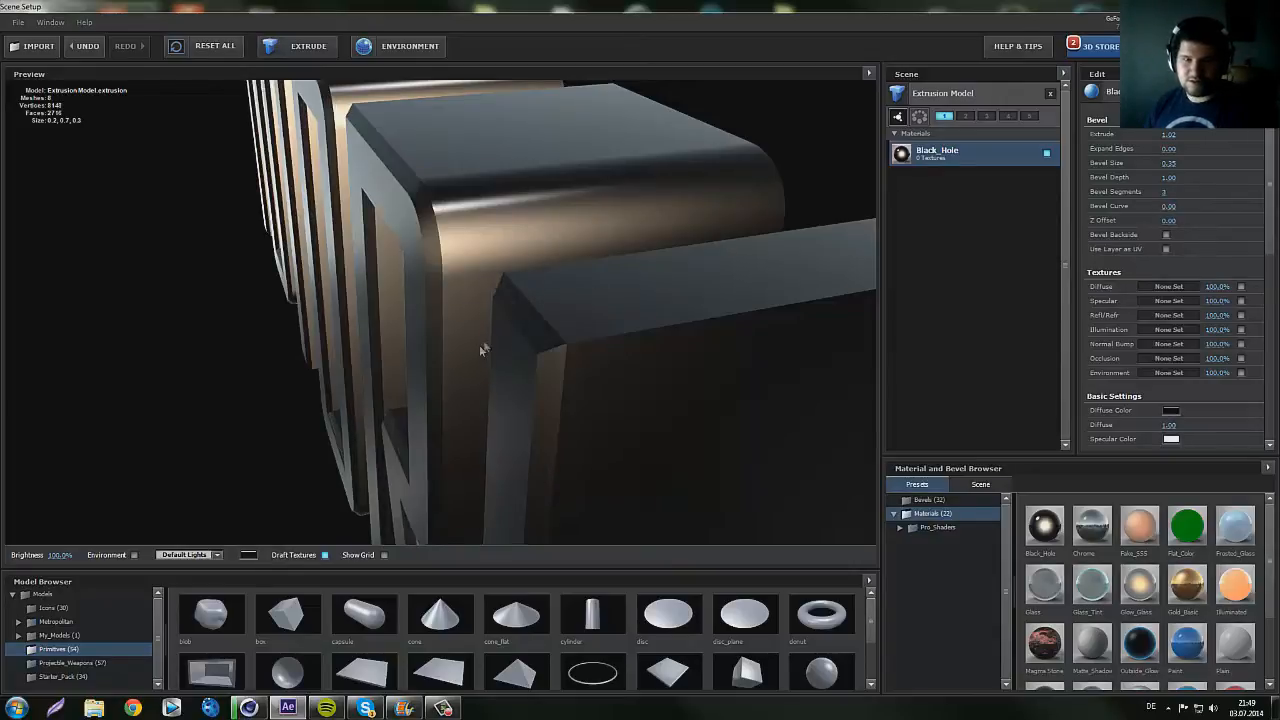
pyautogui.click(1163, 192)
pyautogui.press('Return')
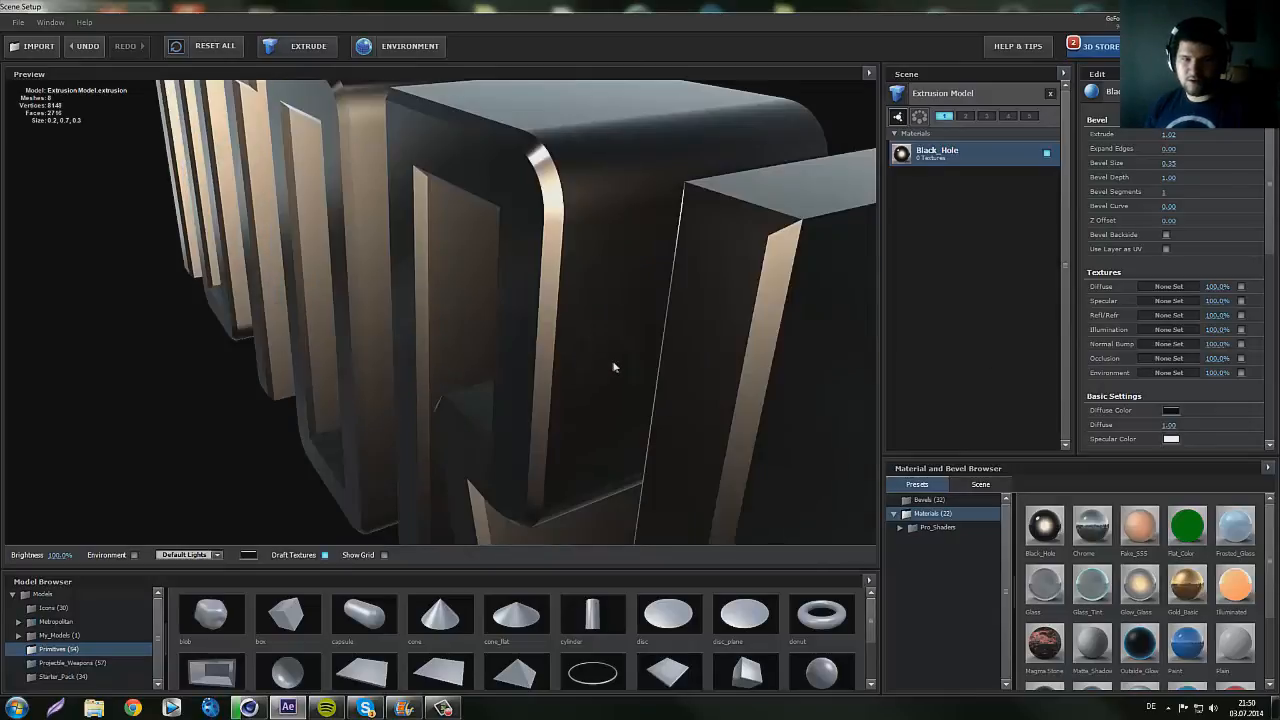
# - Set the Bevel Curve back to 1 and the Bevel Segments to 3
pyautogui.click(1168, 206)
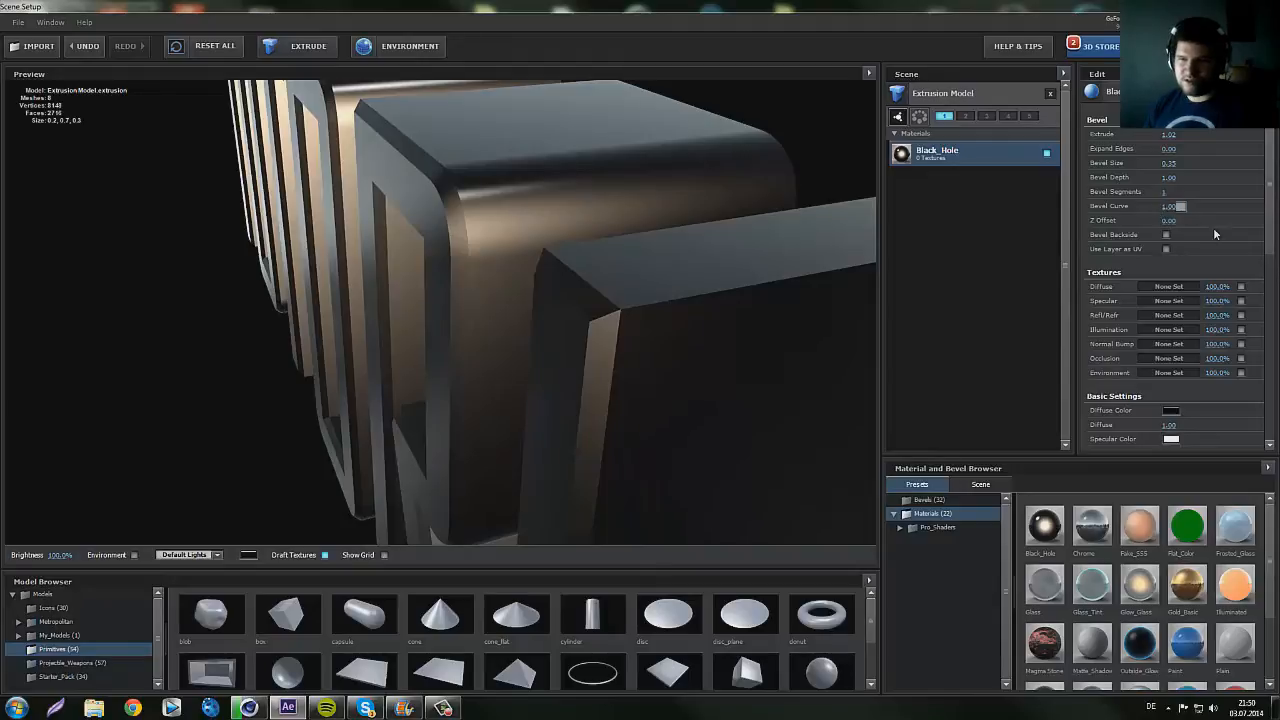
pyautogui.press('Return')
pyautogui.moveTo(458, 279); pyautogui.dragTo(500, 272)
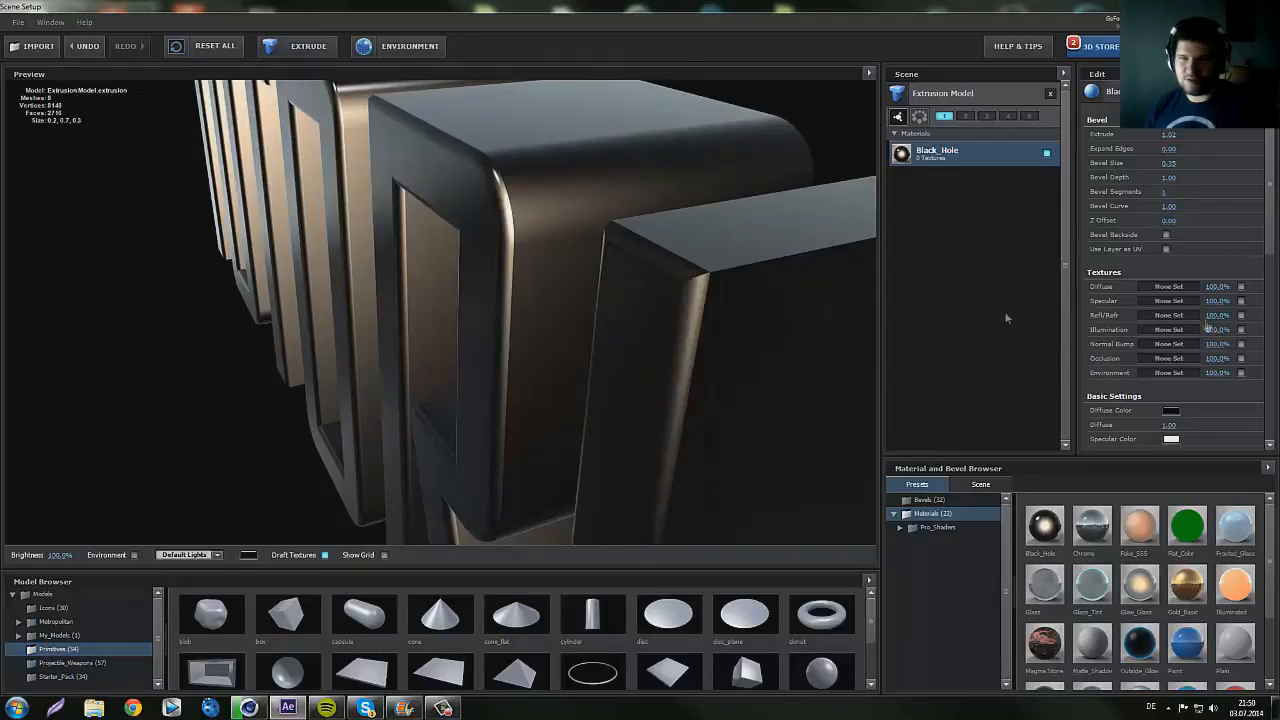
pyautogui.click(1167, 192)
pyautogui.write('3')
pyautogui.press('Return')
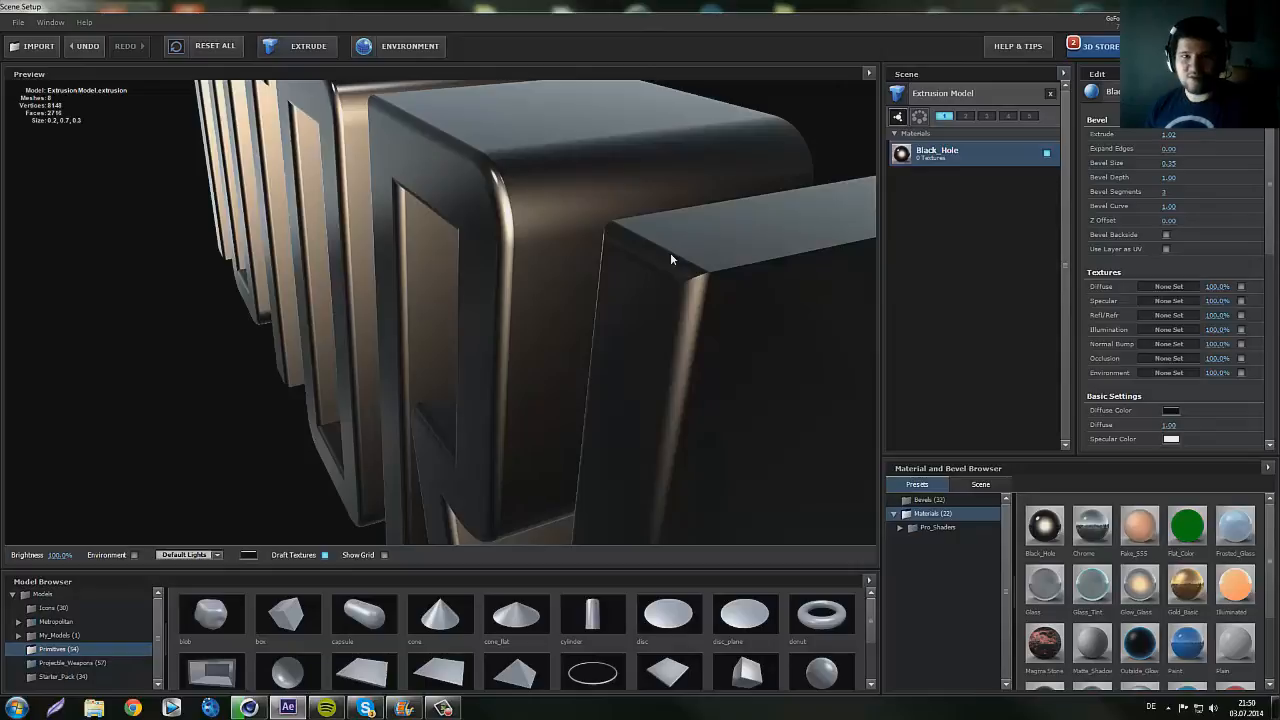
# - Examine the bevelled text from several angles, both as a whole and up close
pyautogui.moveTo(671, 254); pyautogui.dragTo(670, 262)
pyautogui.scroll(-5, 670, 267)
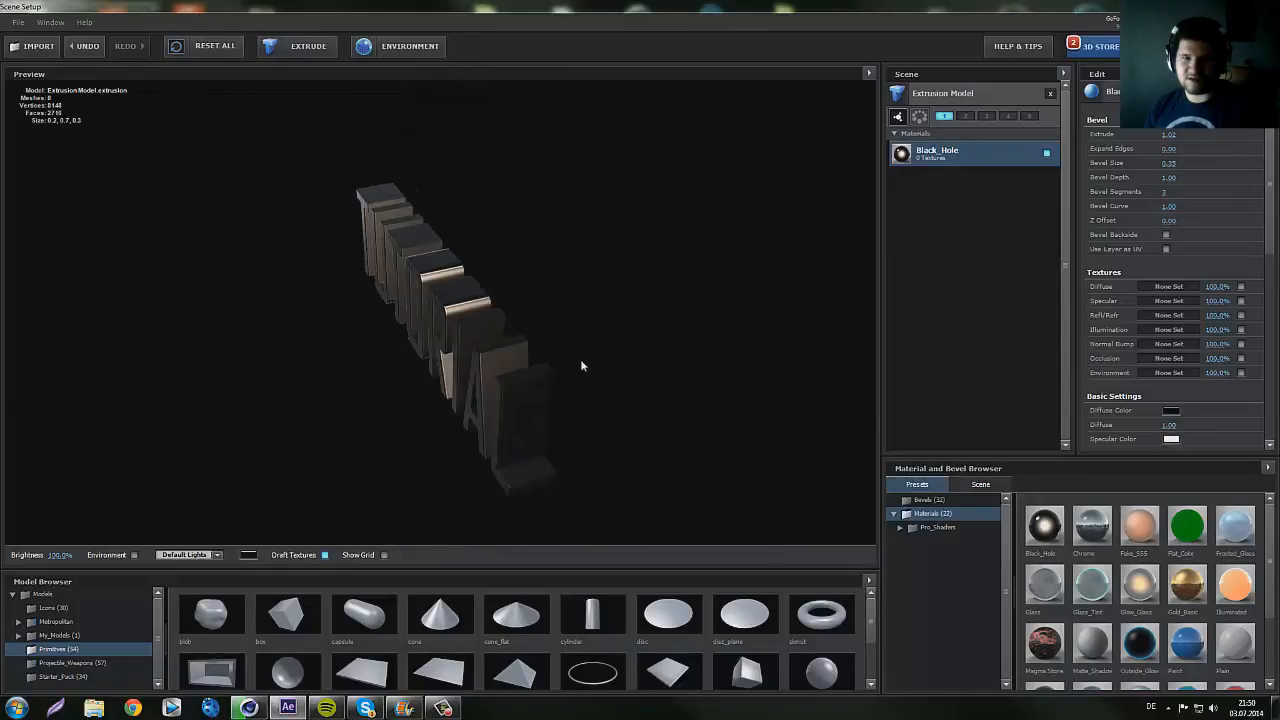
pyautogui.moveTo(611, 343)
pyautogui.mouseDown()
pyautogui.moveTo(635, 326)
pyautogui.moveTo(621, 329)
pyautogui.mouseUp()
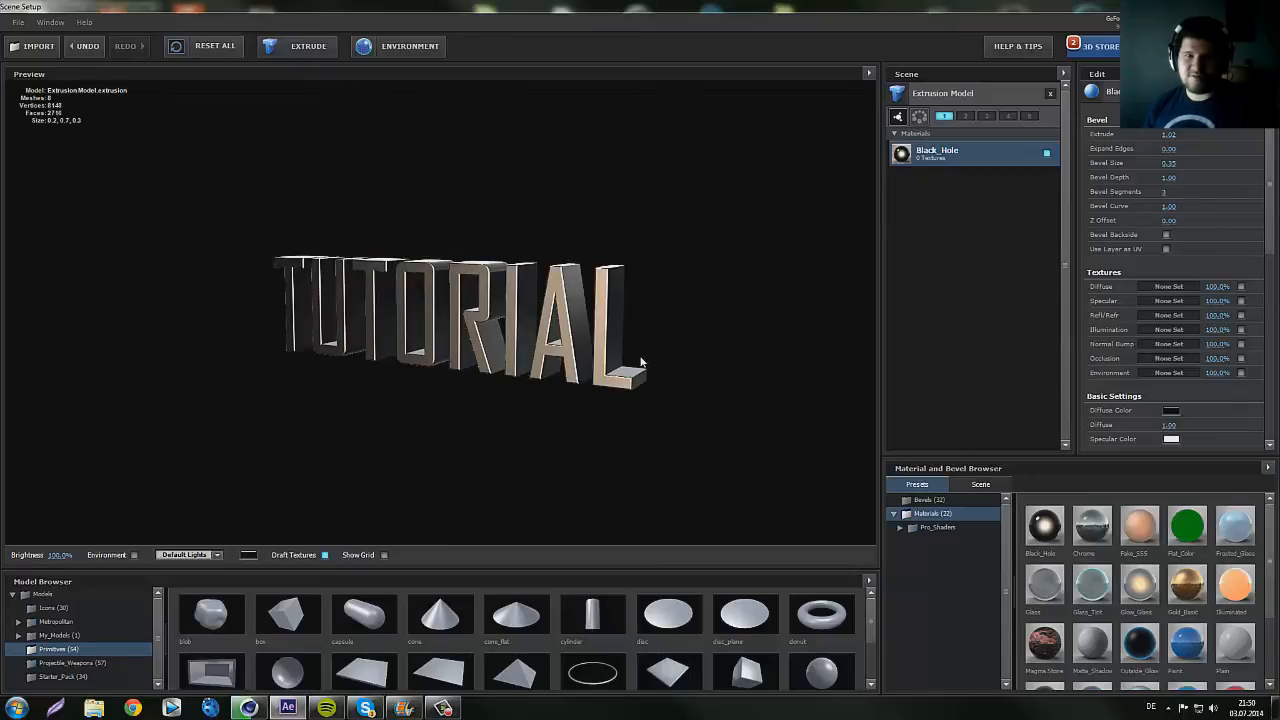
pyautogui.moveTo(622, 355); pyautogui.dragTo(605, 368)
pyautogui.click(1166, 191)
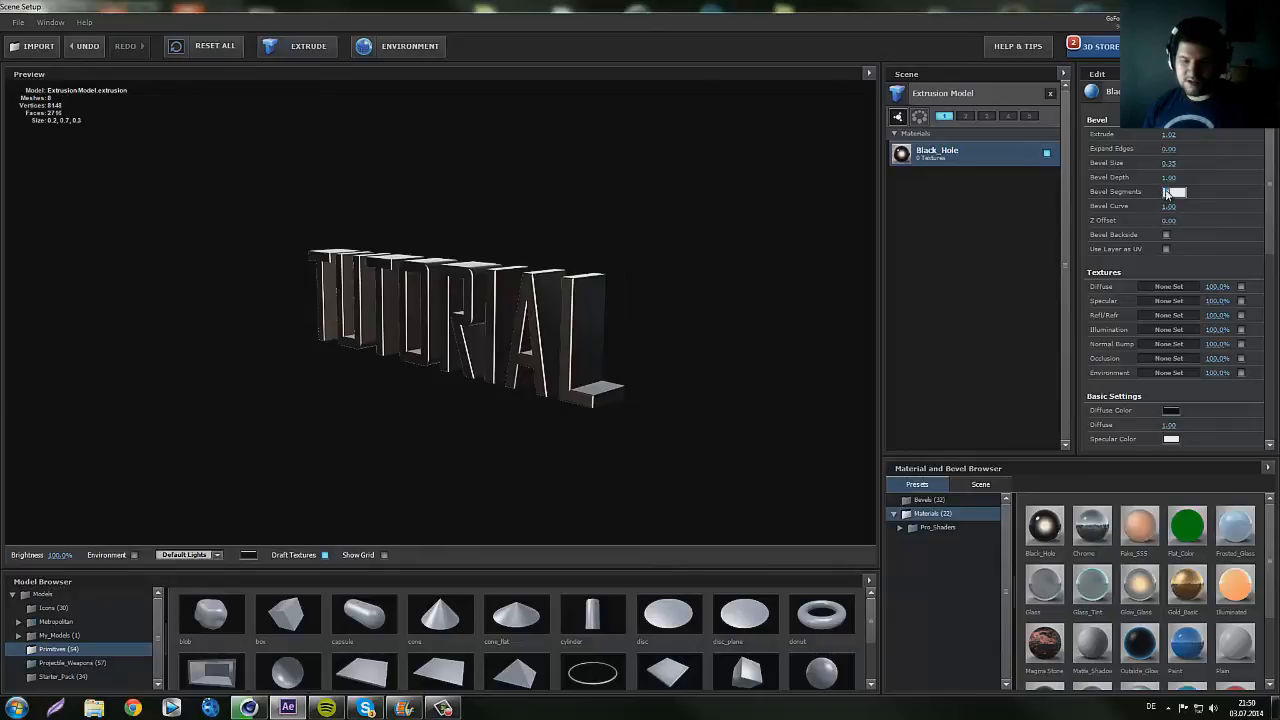
pyautogui.click(1072, 270)
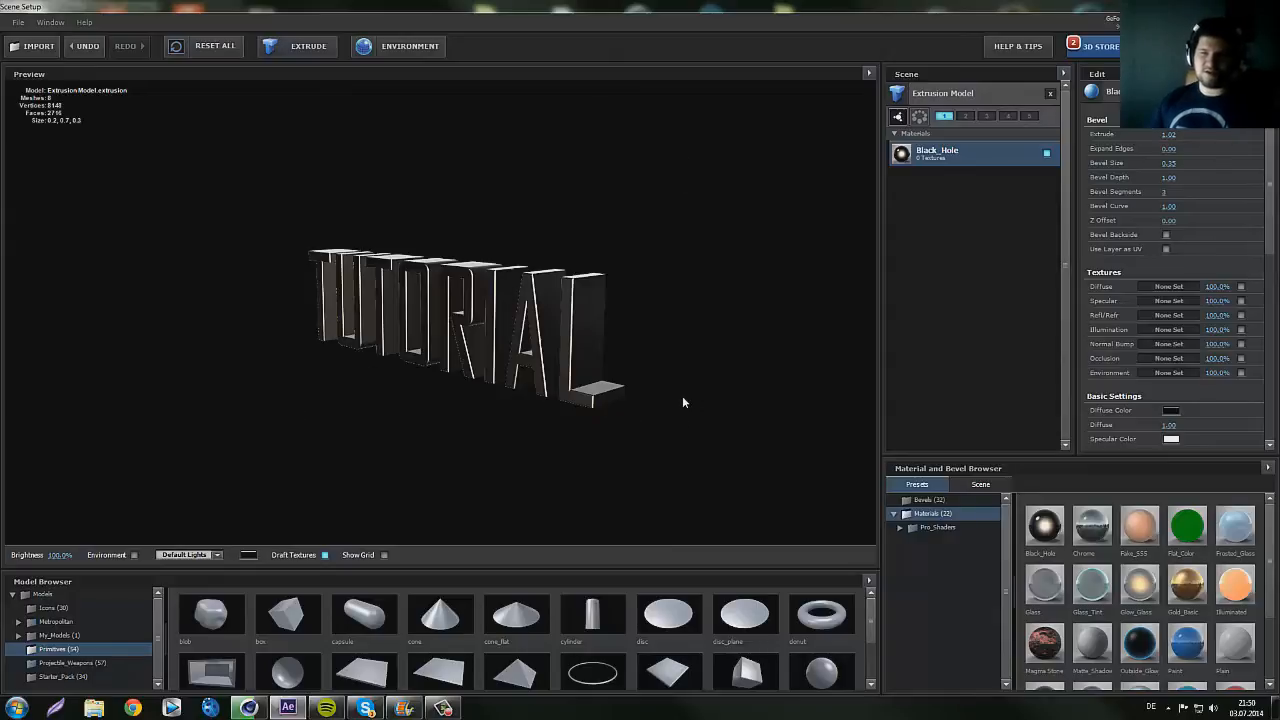
pyautogui.scroll(5, 636, 368)
pyautogui.moveTo(636, 363); pyautogui.dragTo(667, 348)
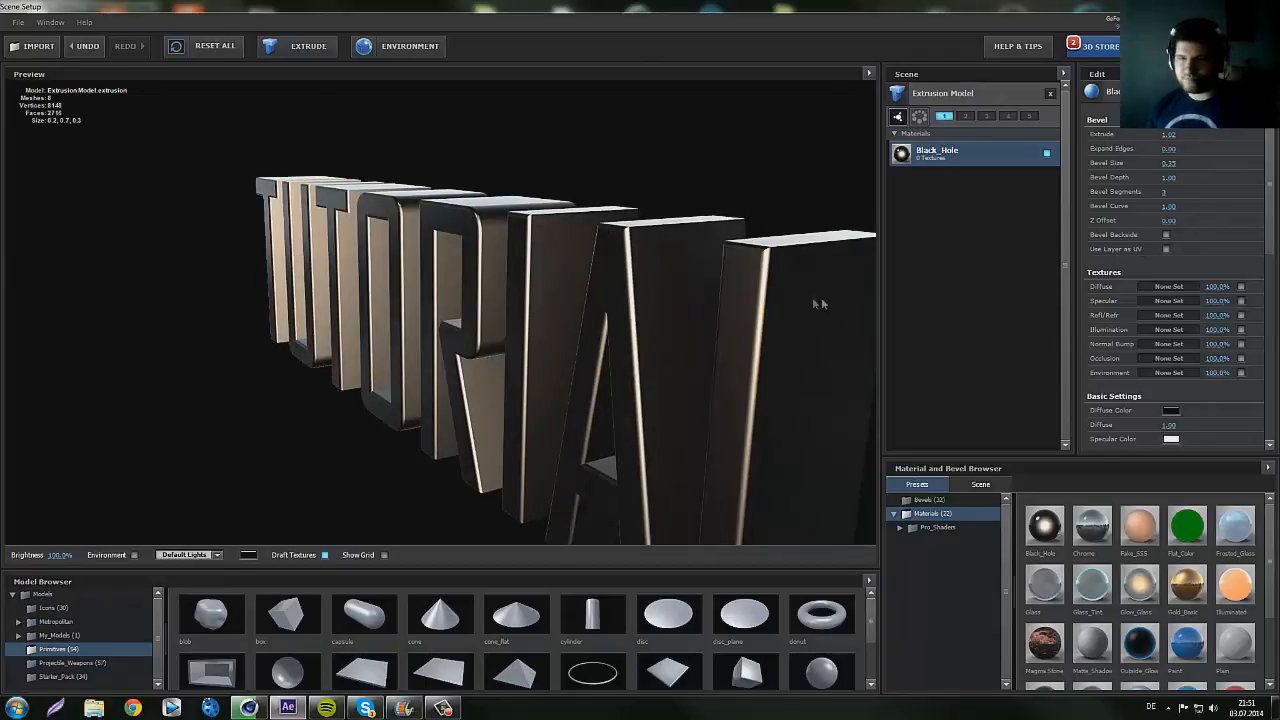
pyautogui.scroll(-2, 798, 304)
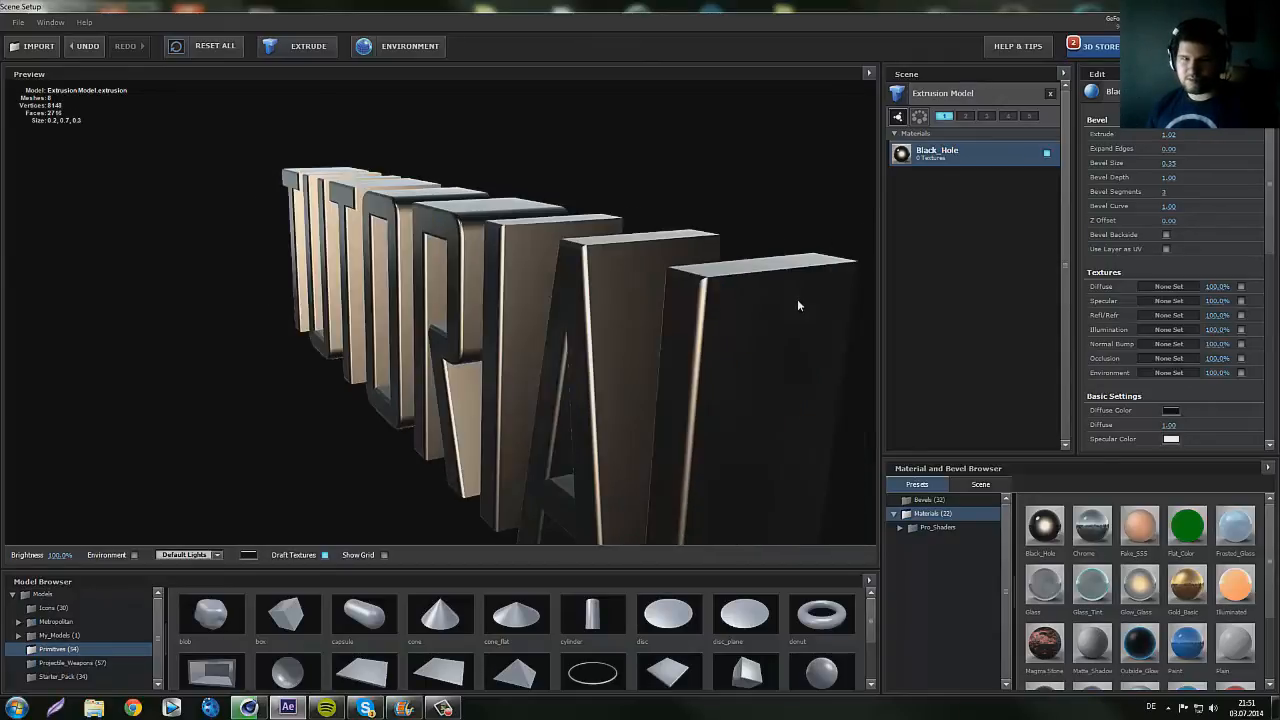
# - Try a different Z Offset for the bevel and set it back to 0
pyautogui.moveTo(1135, 231); pyautogui.dragTo(1184, 230)
pyautogui.click(1172, 222)
pyautogui.write('0')
pyautogui.press('Return')
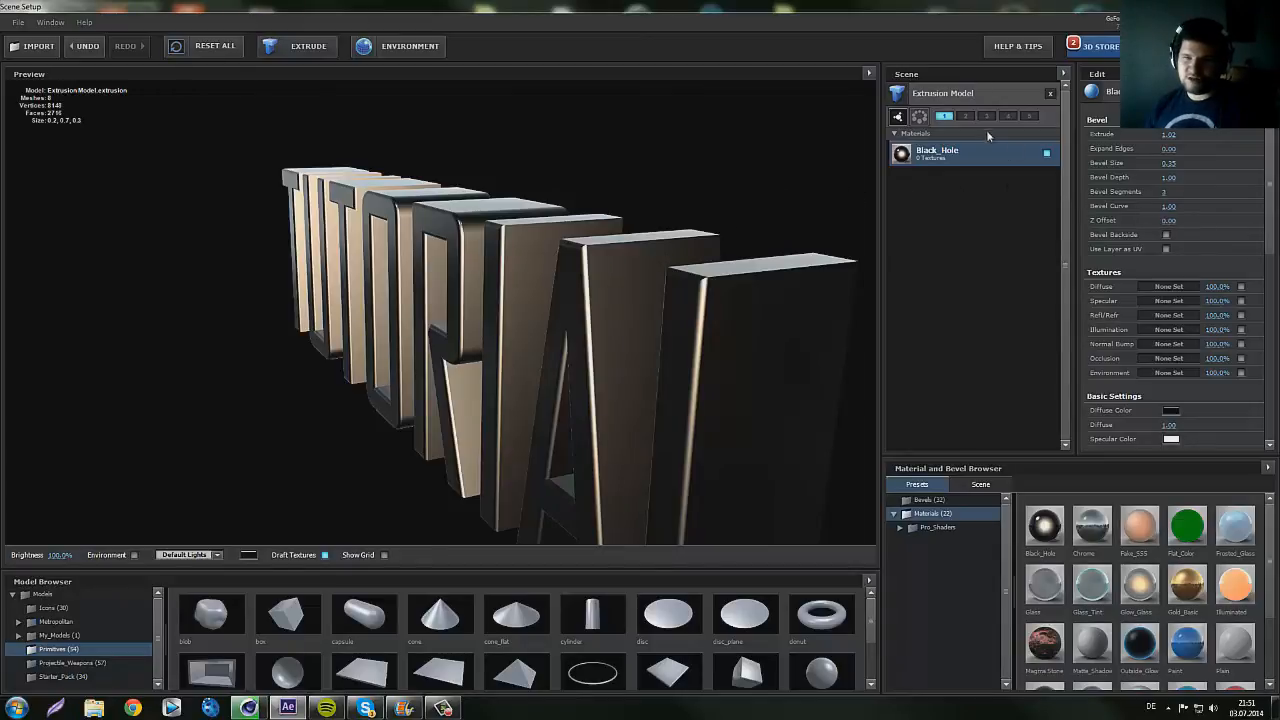
# - Show the bevel presets, enable Bevel Backside for the extruded text and check the letters from another angle
pyautogui.click(929, 500)
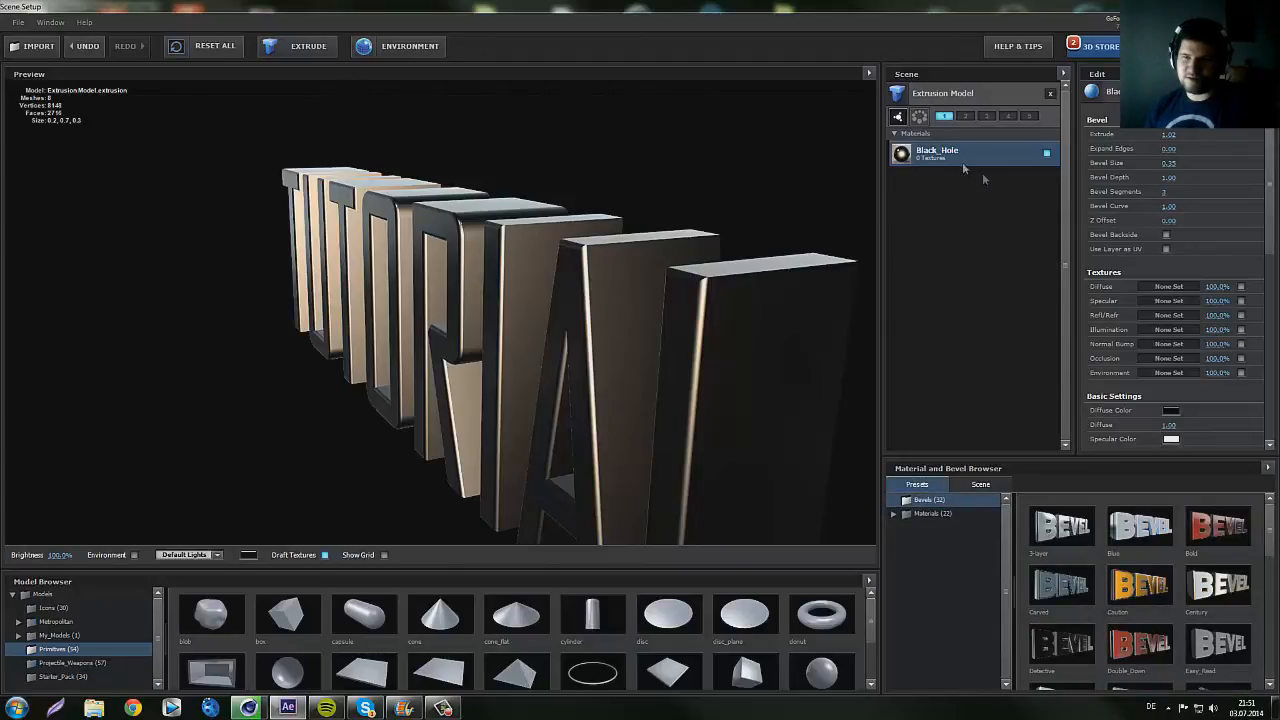
pyautogui.scroll(-1, 1270, 205)
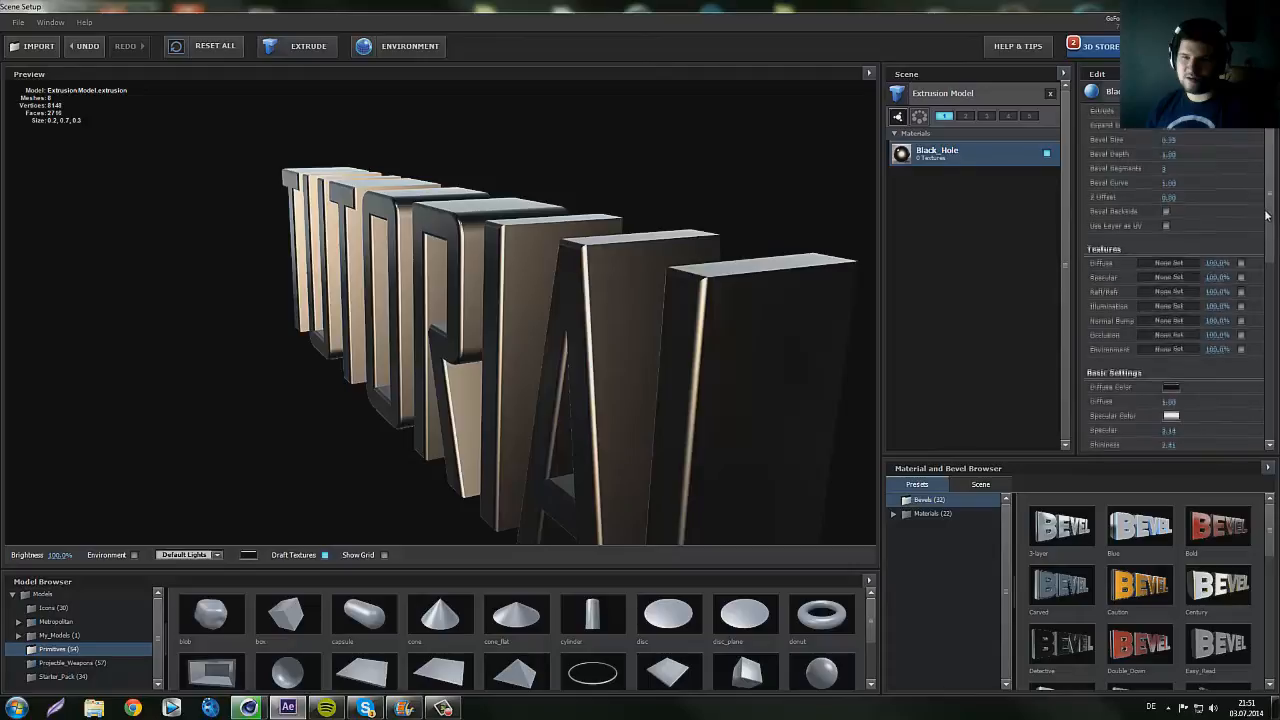
pyautogui.click(1165, 213)
pyautogui.moveTo(679, 289)
pyautogui.mouseDown()
pyautogui.moveTo(650, 278)
pyautogui.moveTo(677, 274)
pyautogui.moveTo(693, 297)
pyautogui.moveTo(700, 285)
pyautogui.mouseUp()
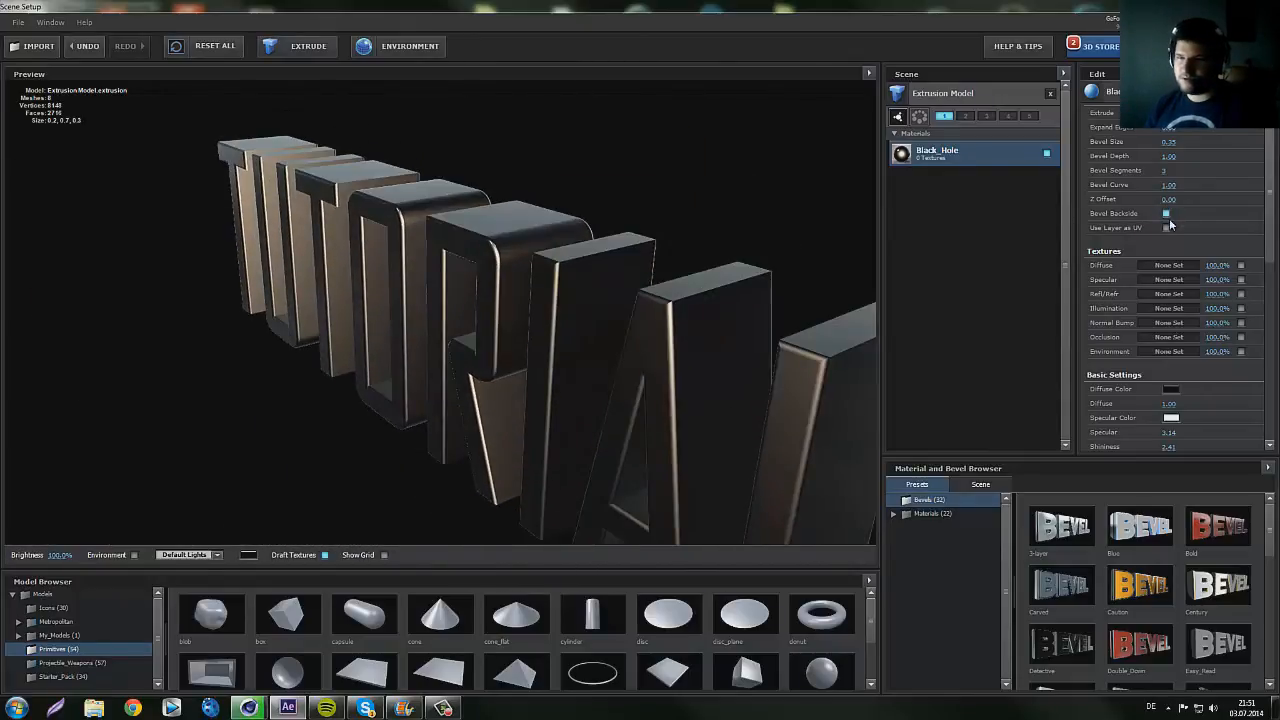
# - Review the material's bevel, texture, basic and reflection settings
pyautogui.scroll(1, 1169, 218)
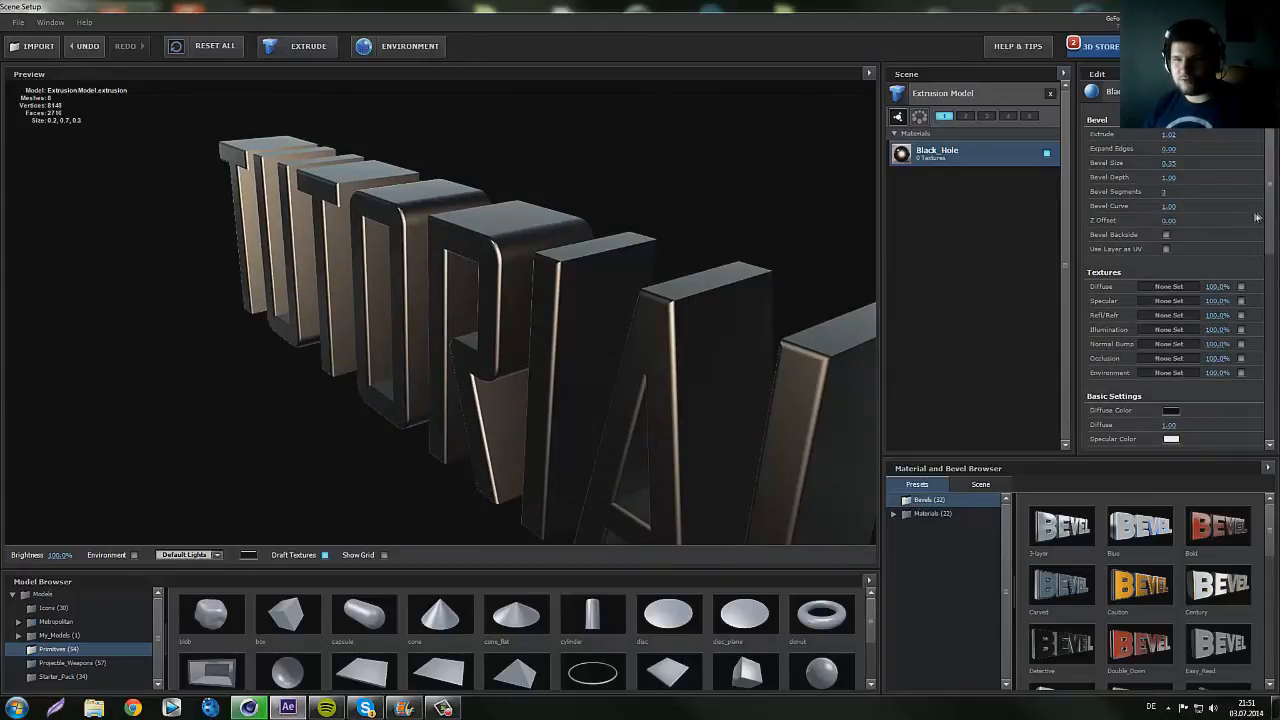
pyautogui.scroll(-1, 1272, 222)
pyautogui.moveTo(1272, 222); pyautogui.dragTo(1269, 248)
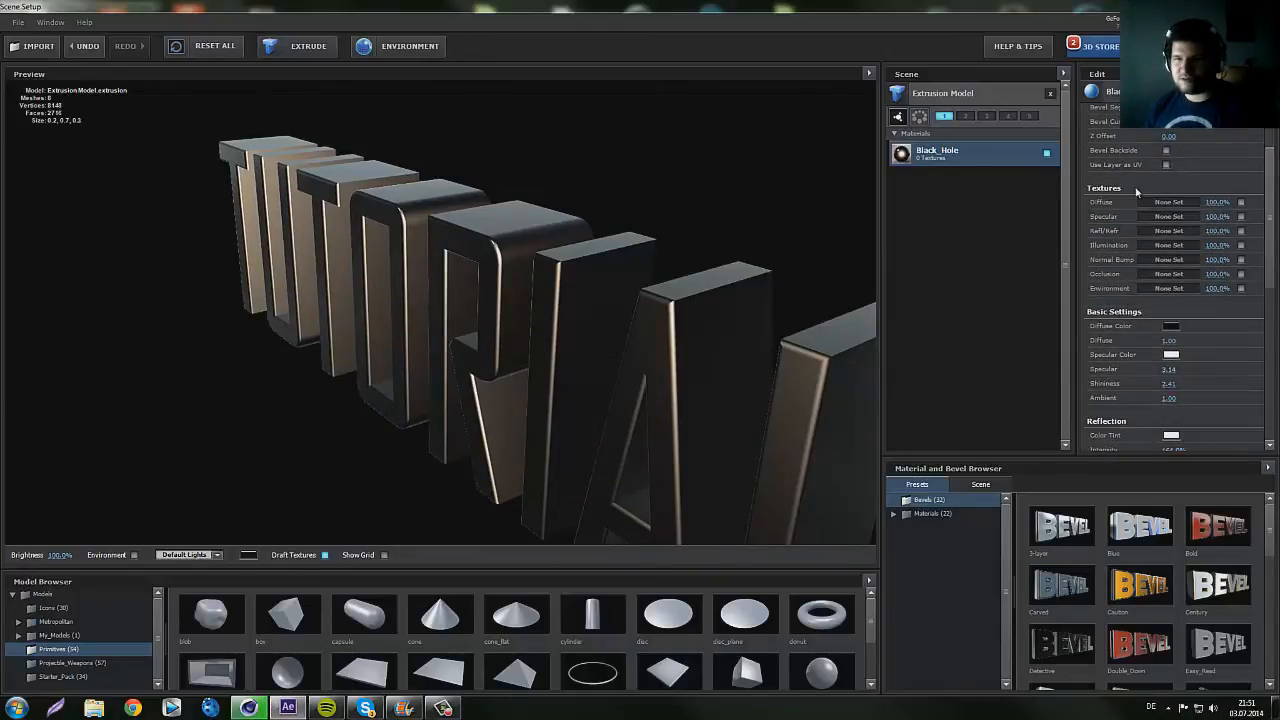
pyautogui.scroll(2, 1098, 240)
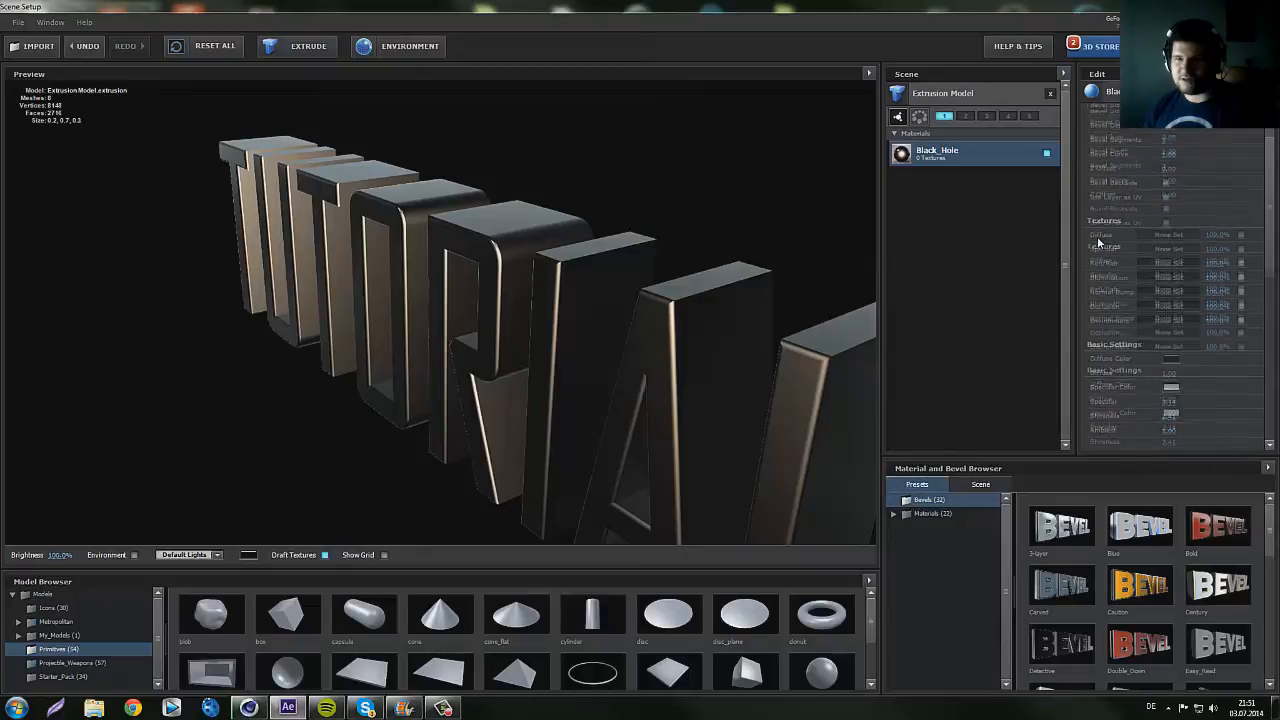
pyautogui.scroll(-2, 1151, 273)
pyautogui.scroll(-2, 1151, 269)
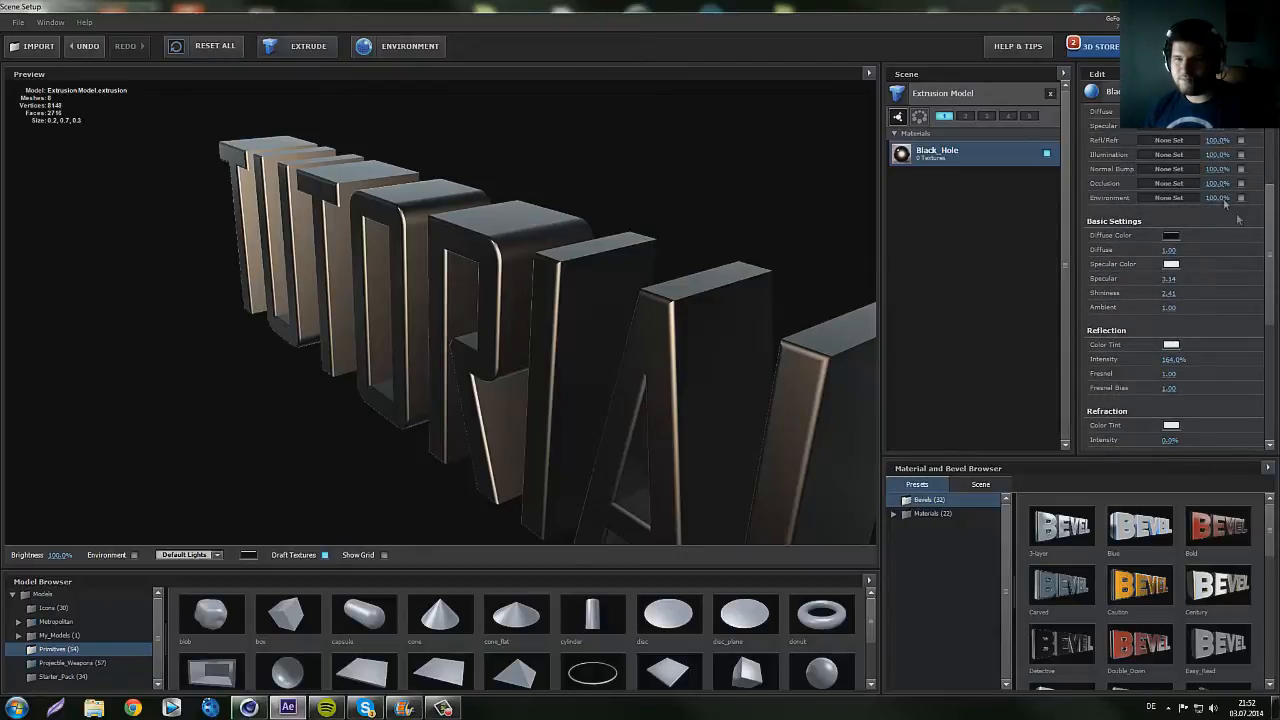
pyautogui.moveTo(1269, 246); pyautogui.dragTo(1268, 236)
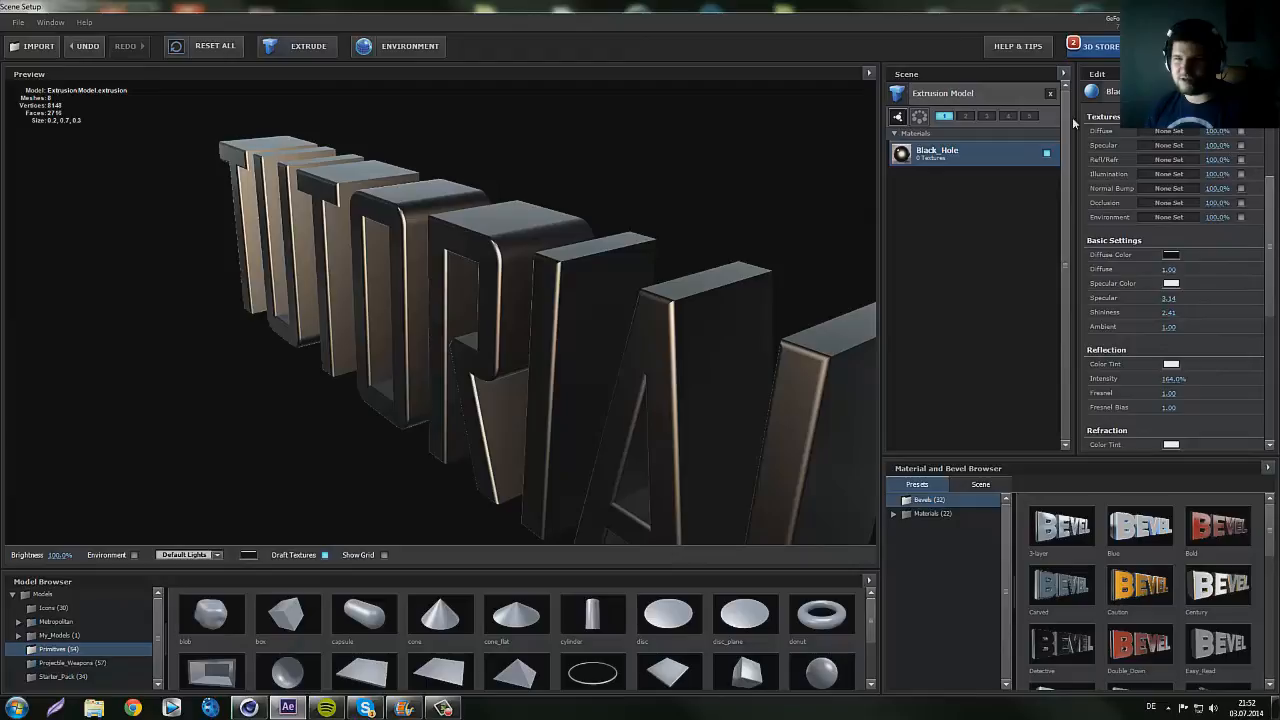
pyautogui.click(1180, 130)
pyautogui.click(1138, 236)
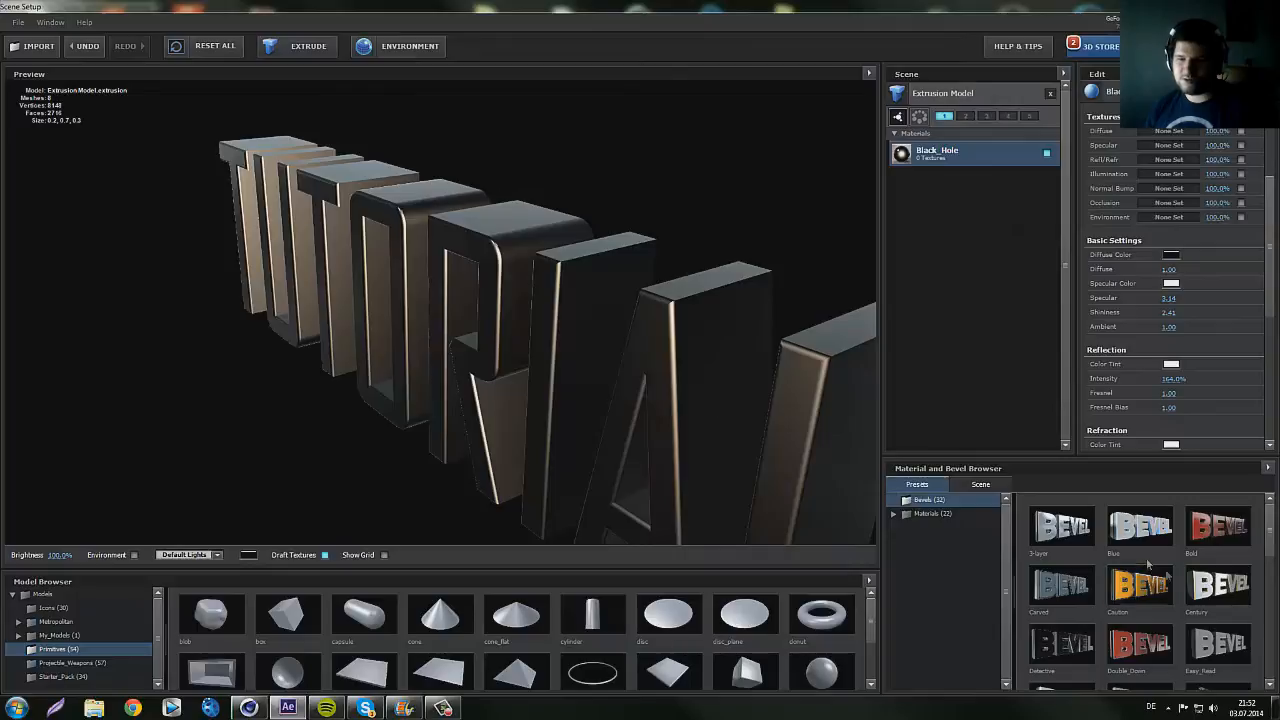
# - From the Pro_Shaders Metal presets, apply metal_bumpy to the text and replace it with metal_grunge_painted_07
pyautogui.click(930, 513)
pyautogui.click(938, 528)
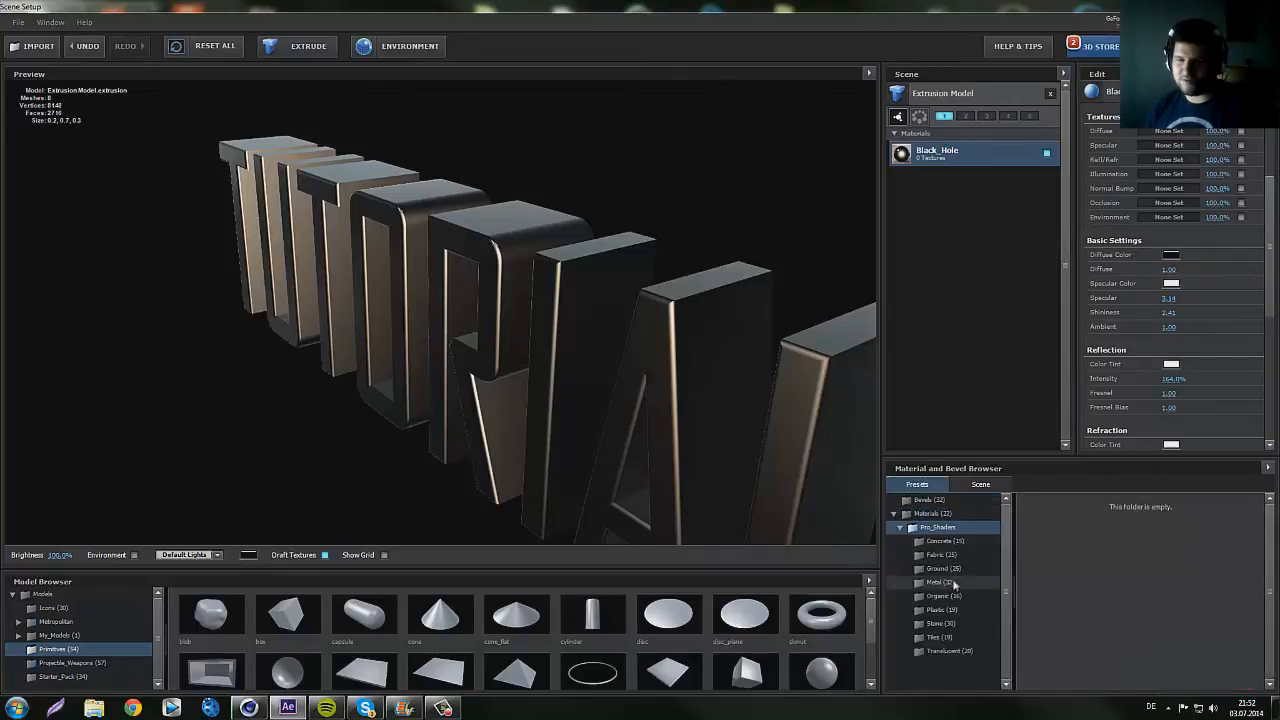
pyautogui.click(936, 582)
pyautogui.moveTo(1094, 645); pyautogui.dragTo(622, 384)
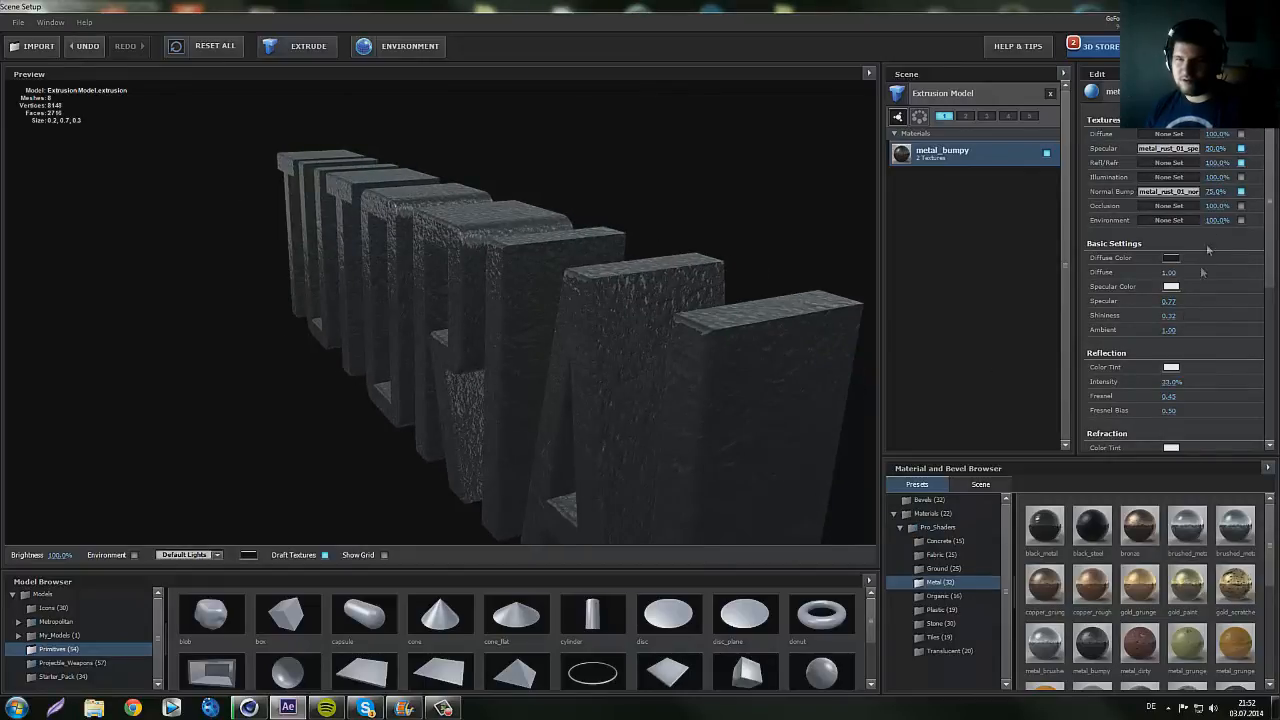
pyautogui.scroll(-3, 1147, 592)
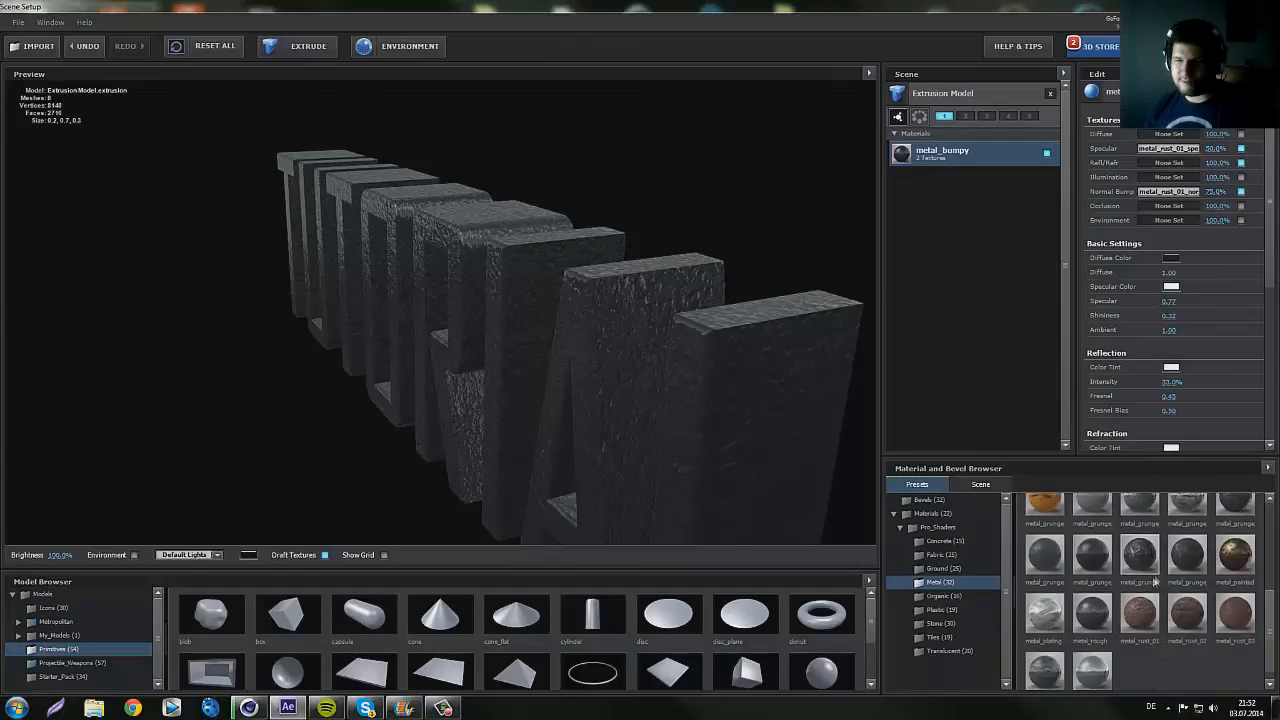
pyautogui.moveTo(1147, 592); pyautogui.dragTo(706, 374)
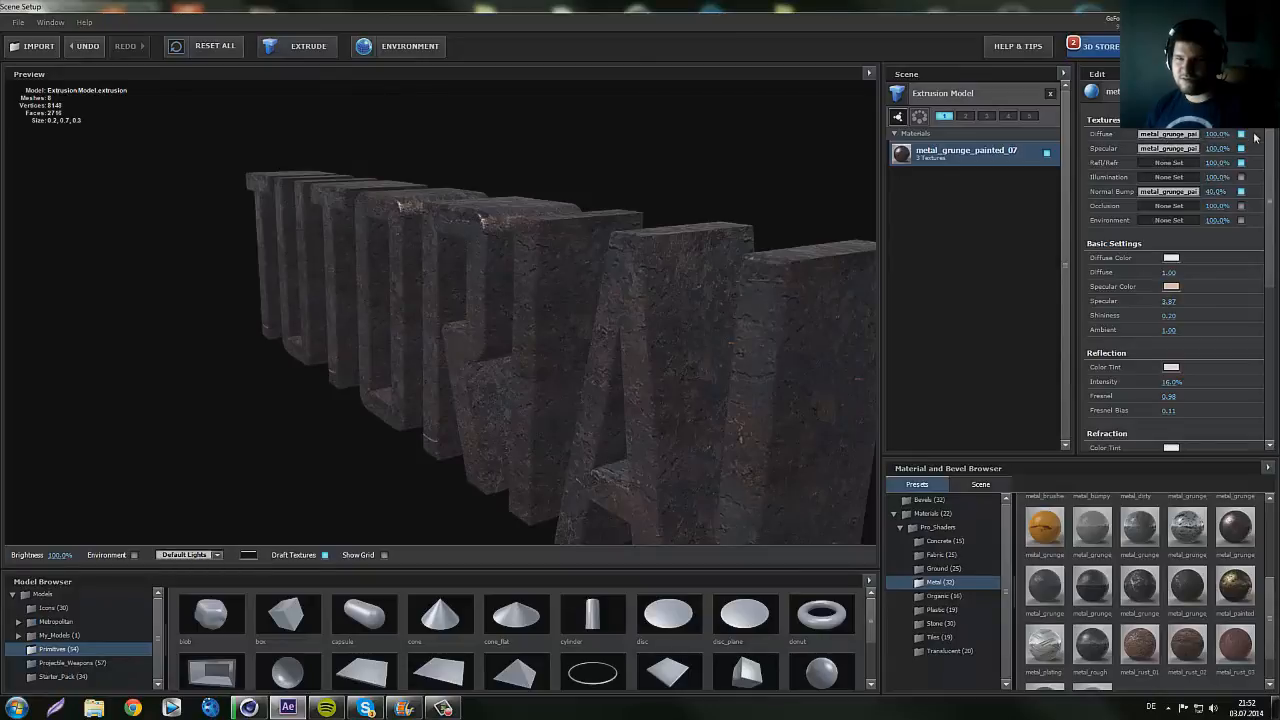
# - Switch the Diffuse texture off and on, and do the same with the Specular texture, to compare their effect on the text
pyautogui.click(1241, 134)
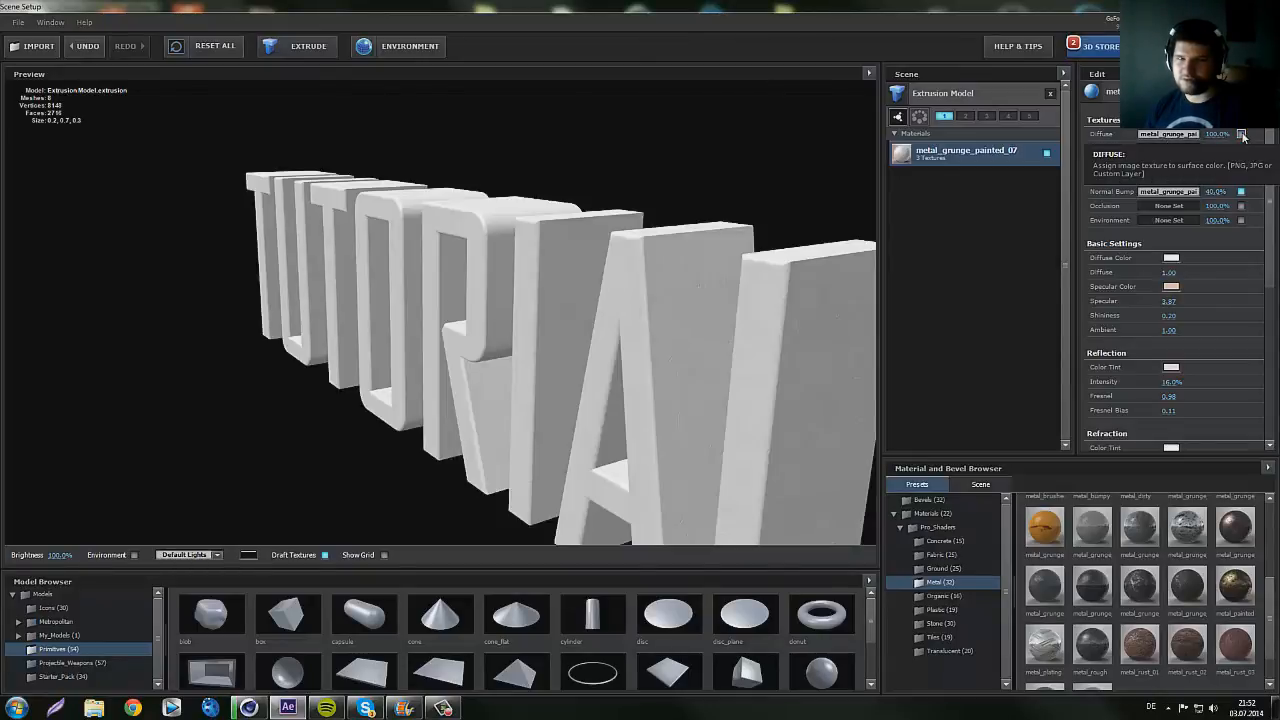
pyautogui.click(1241, 134)
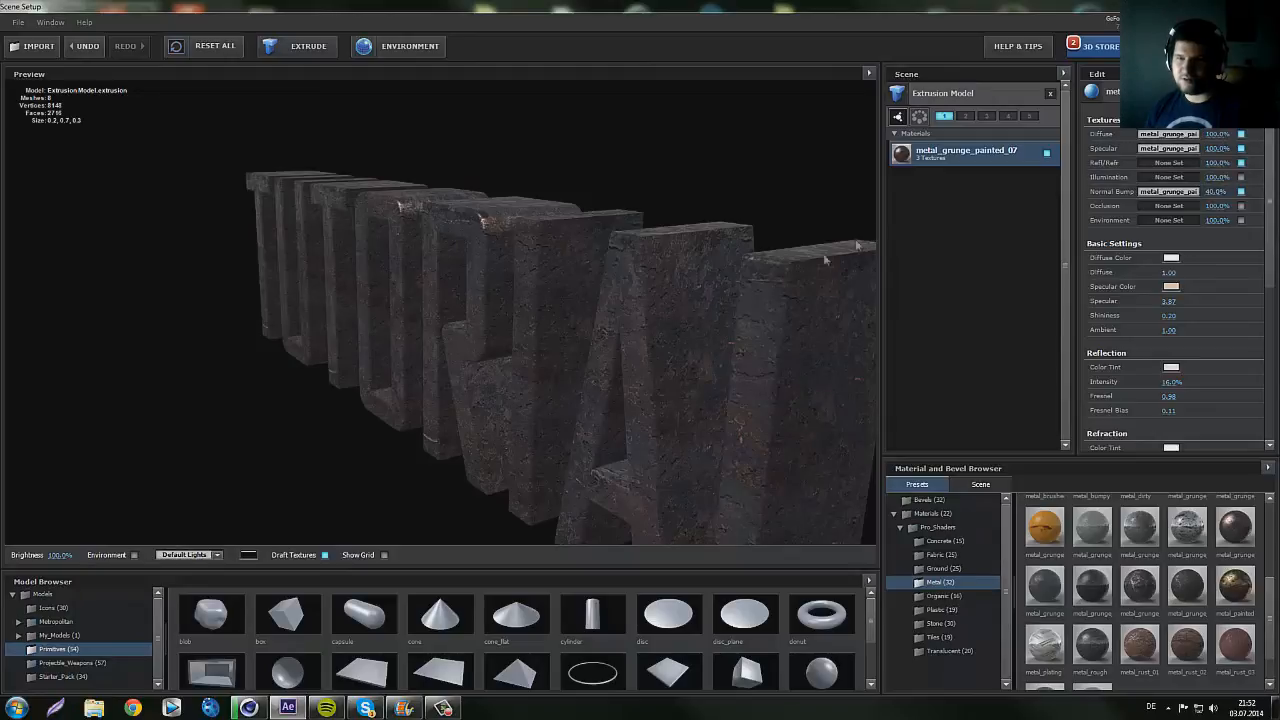
pyautogui.moveTo(734, 339); pyautogui.dragTo(760, 294)
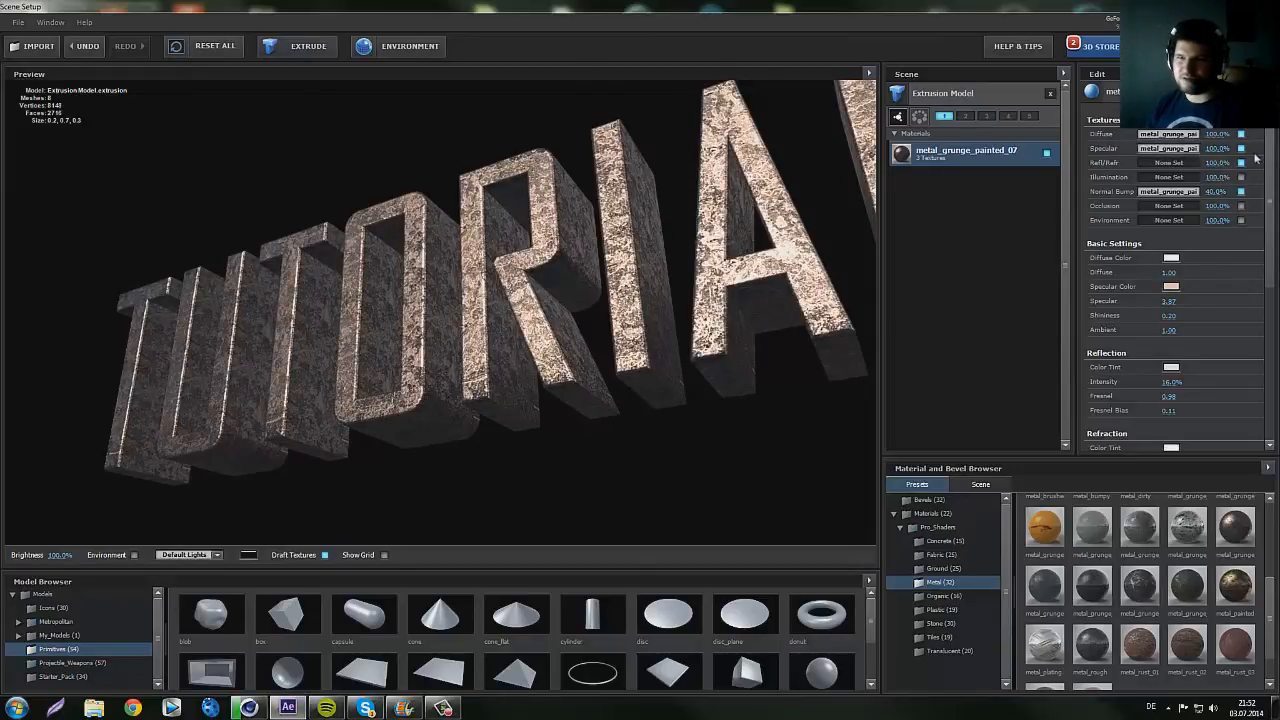
pyautogui.click(1242, 150)
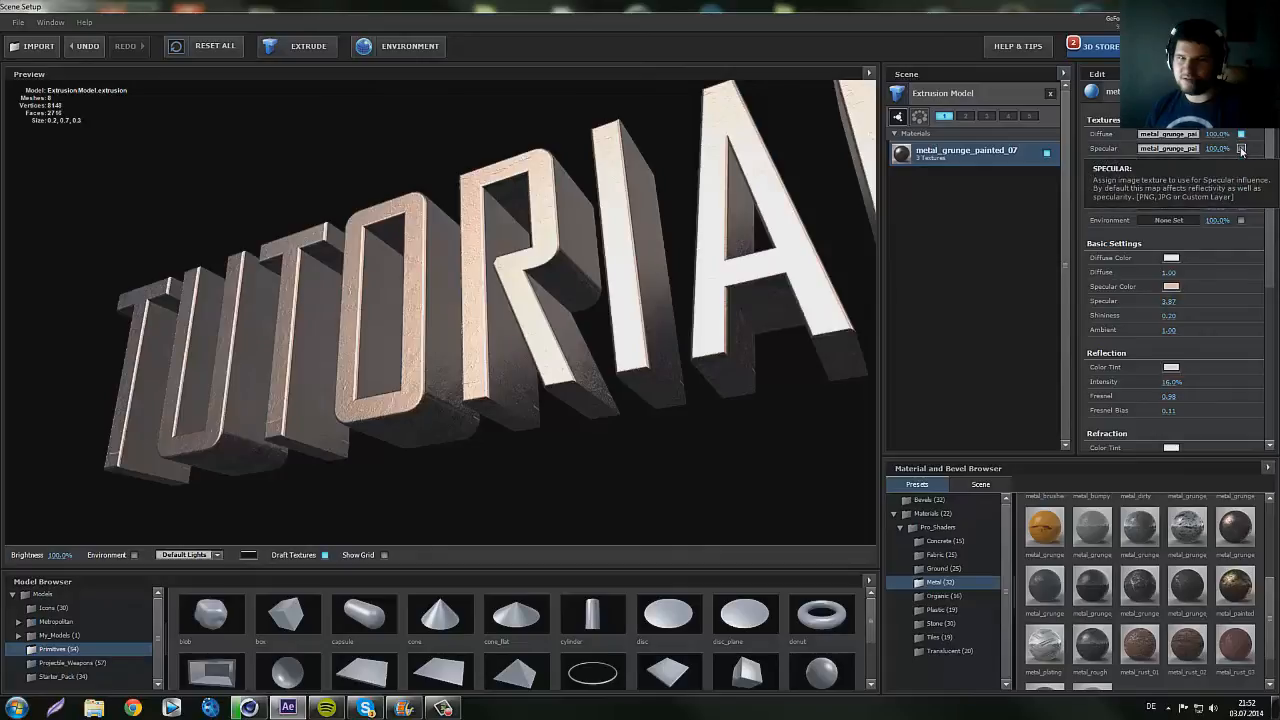
pyautogui.click(1242, 150)
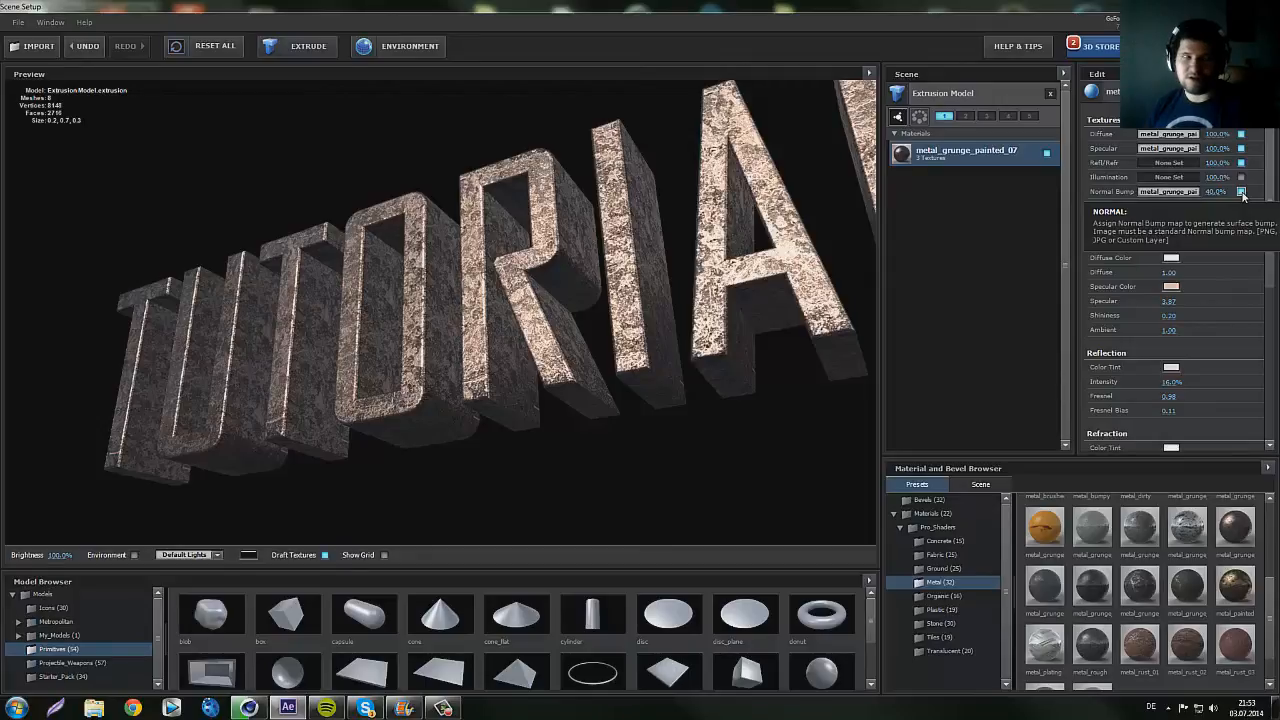
# - Examine the surface relief of the grunge metal on the letters up close and from several angles
pyautogui.moveTo(701, 231); pyautogui.dragTo(566, 277)
pyautogui.scroll(5, 494, 337)
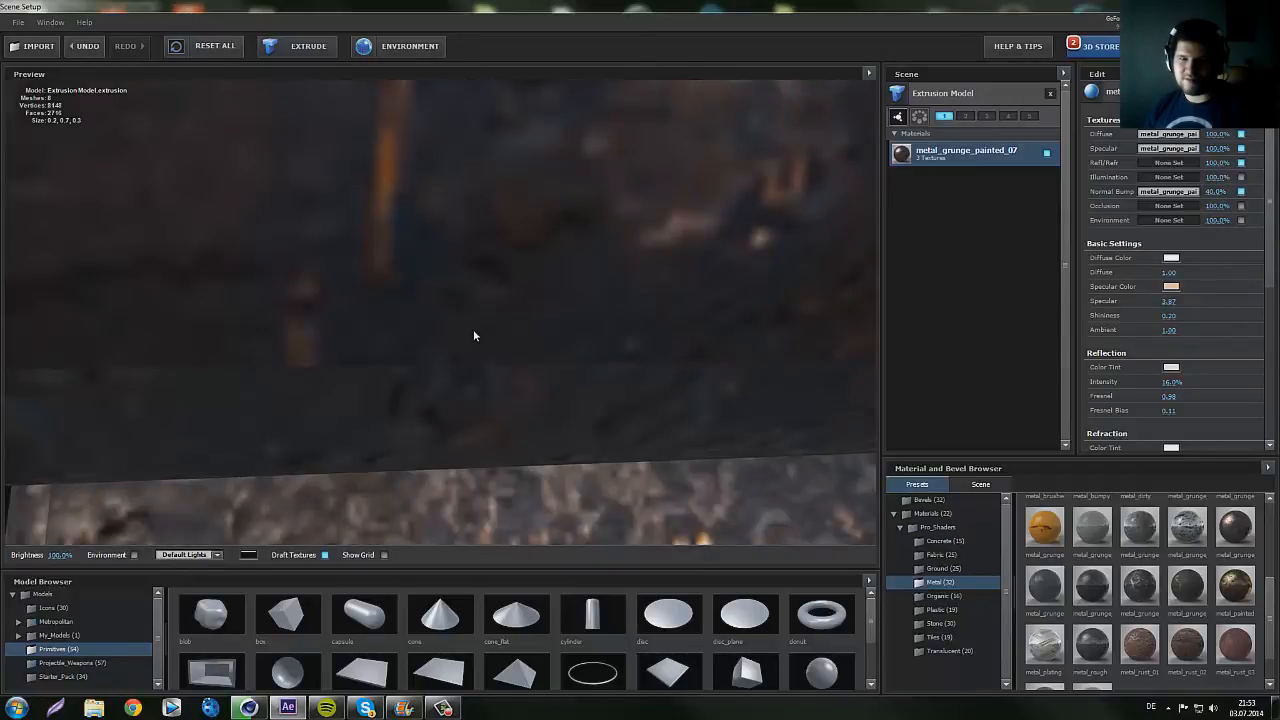
pyautogui.scroll(-2, 473, 329)
pyautogui.scroll(-4, 737, 290)
pyautogui.moveTo(737, 290); pyautogui.dragTo(731, 298)
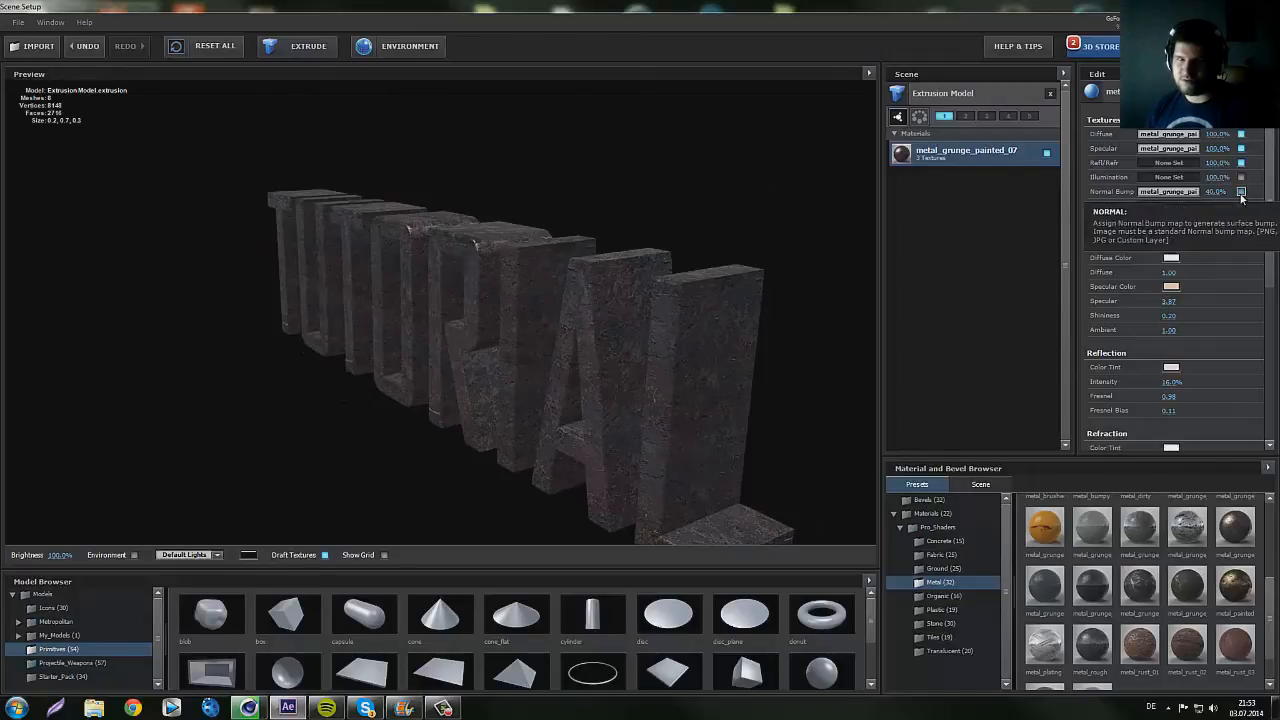
pyautogui.moveTo(665, 342); pyautogui.dragTo(685, 298)
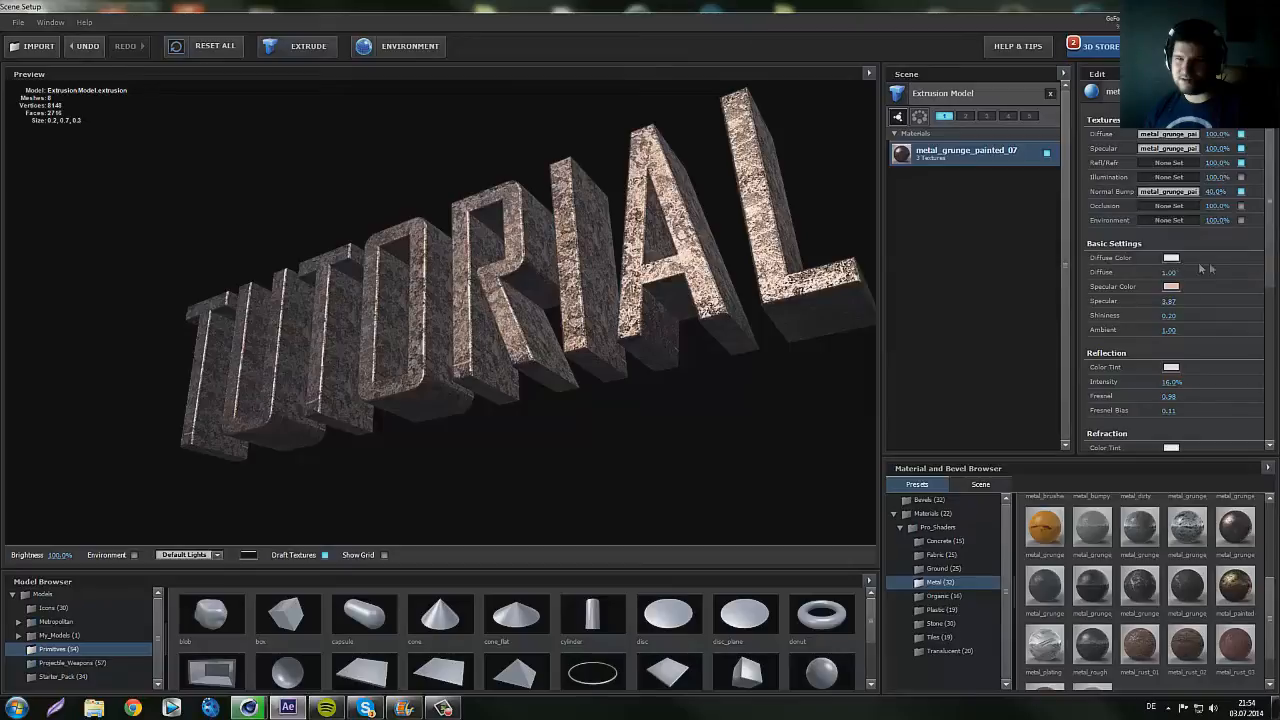
# - Turn off the Diffuse texture and set the Diffuse Color to the red A90404
pyautogui.scroll(-1, 1229, 269)
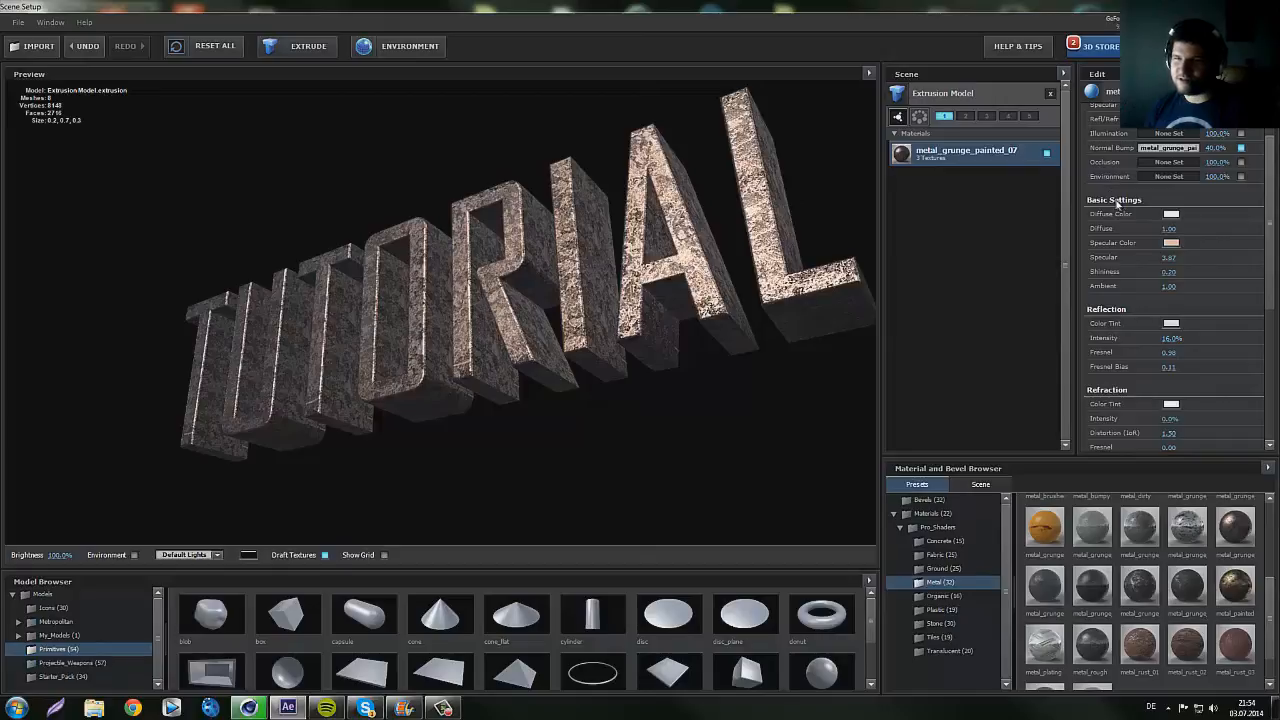
pyautogui.moveTo(777, 204); pyautogui.dragTo(776, 218)
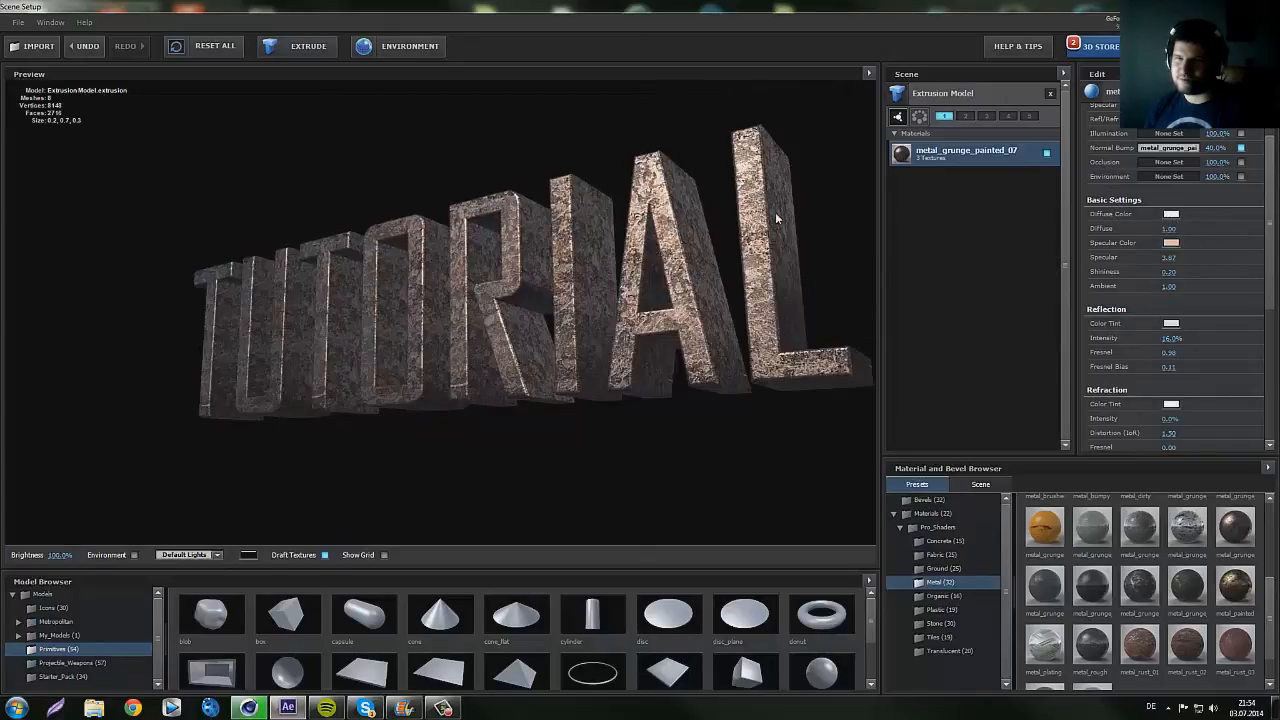
pyautogui.scroll(1, 1196, 268)
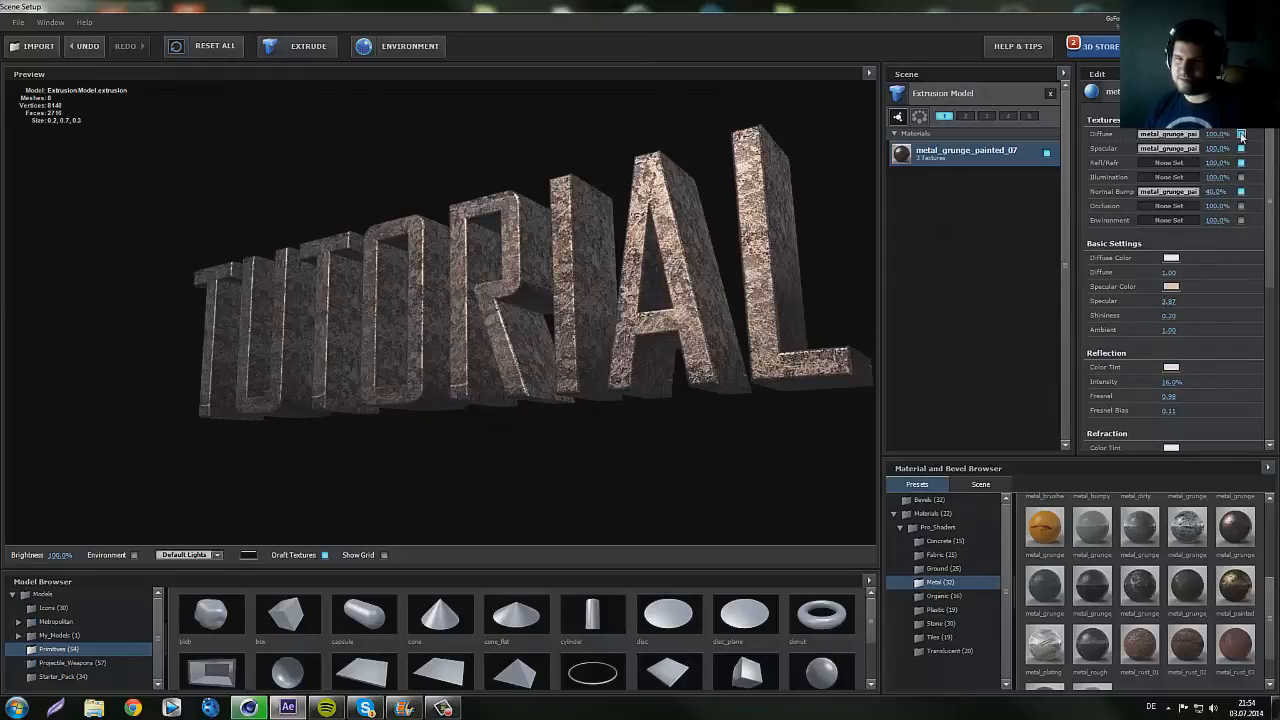
pyautogui.click(1241, 135)
pyautogui.click(1171, 257)
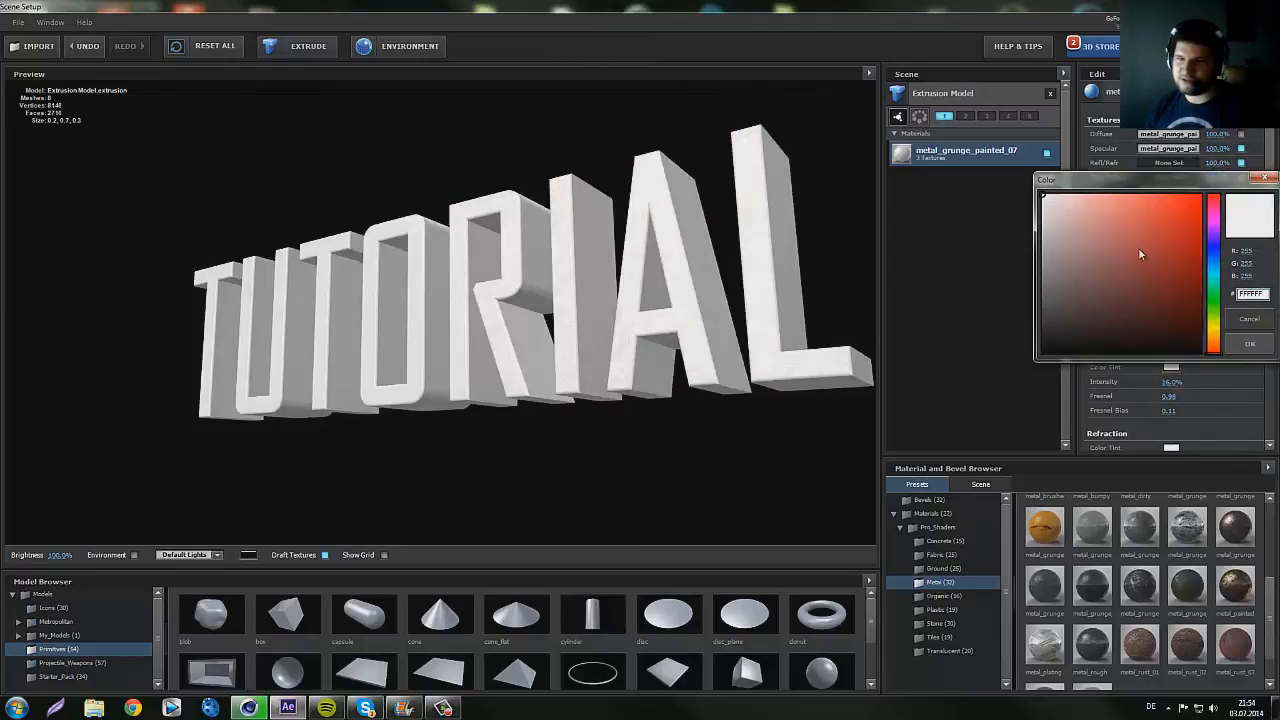
pyautogui.click(1141, 250)
pyautogui.click(1197, 247)
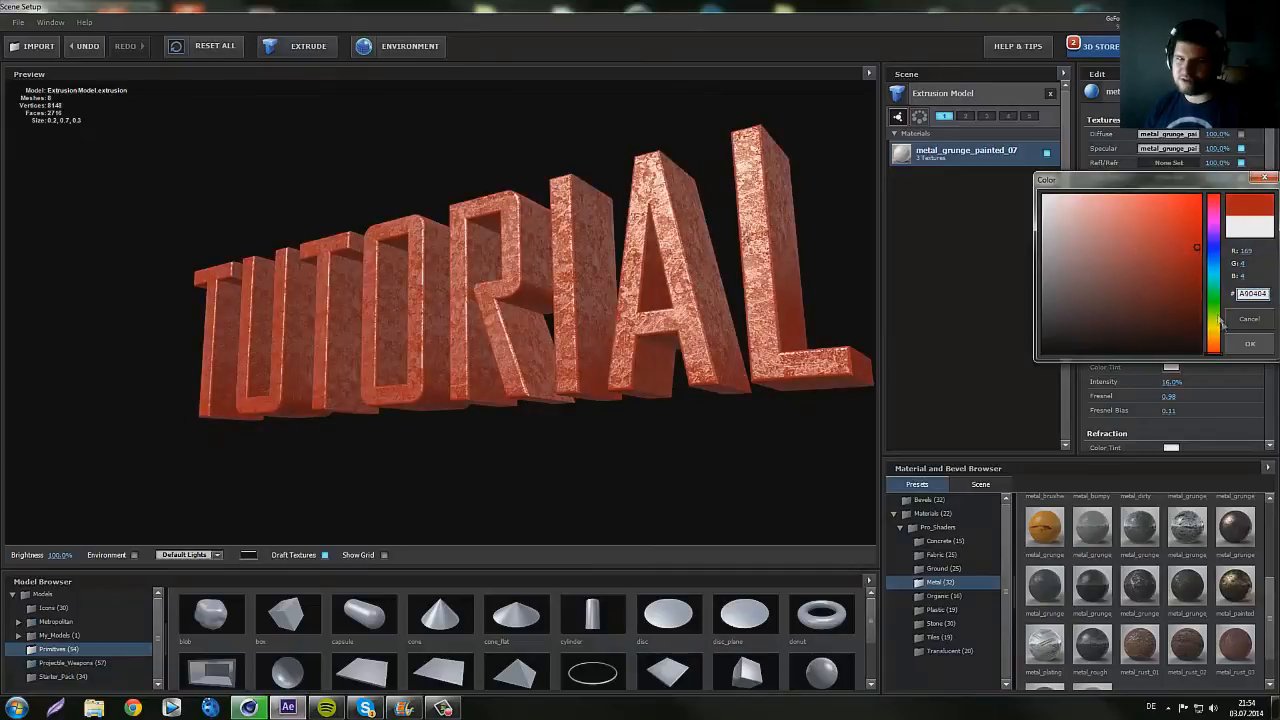
pyautogui.click(1249, 343)
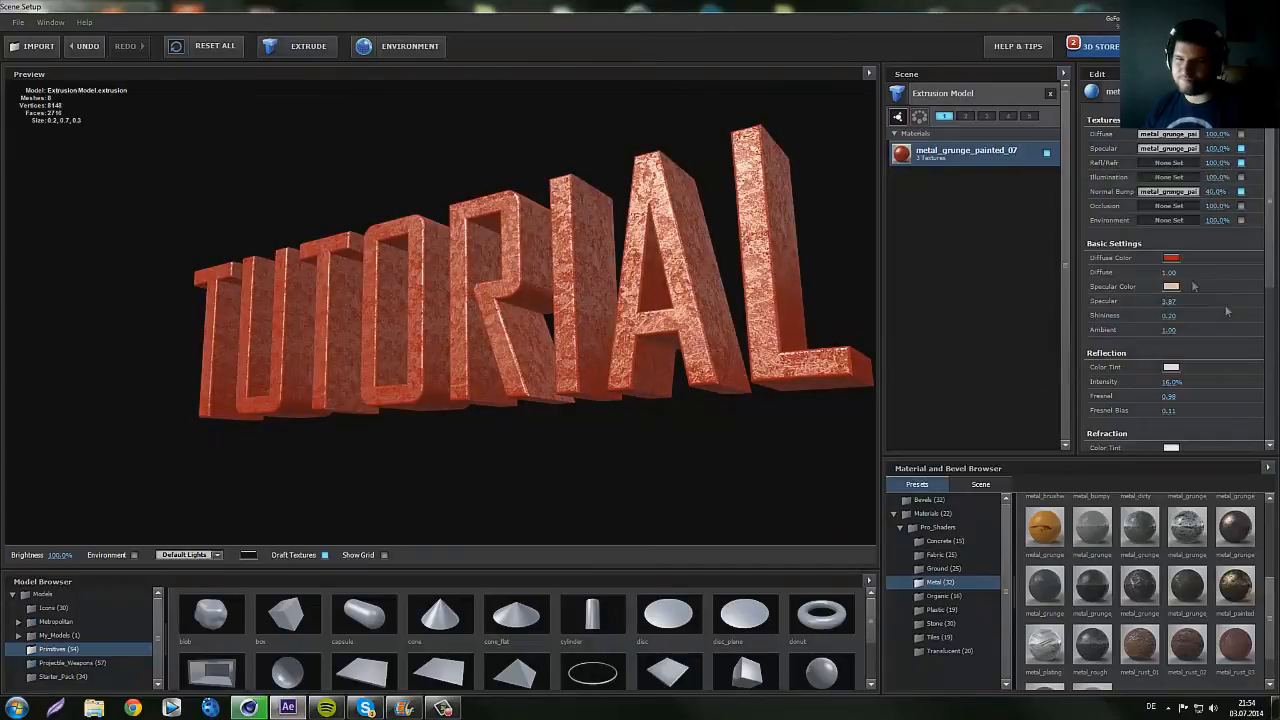
# - Turn the Diffuse texture back on and reset the Diffuse Color to white, FFFFFF
pyautogui.click(1241, 134)
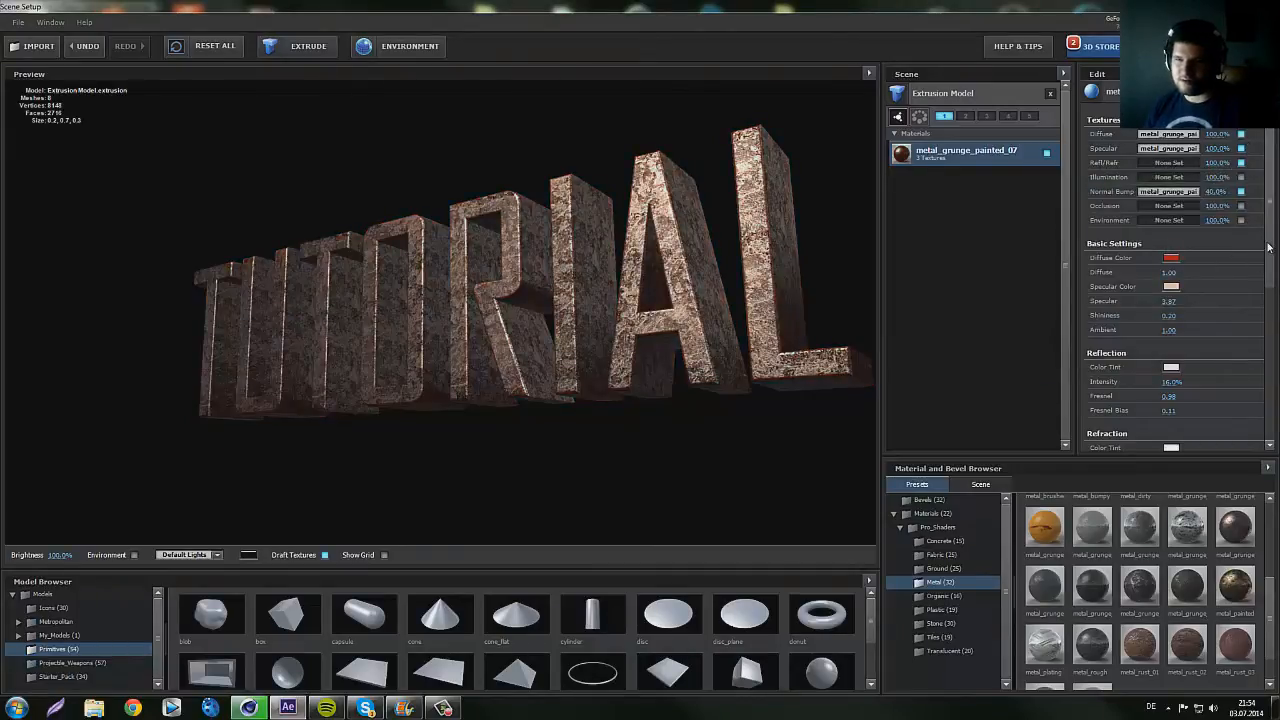
pyautogui.scroll(-2, 1253, 268)
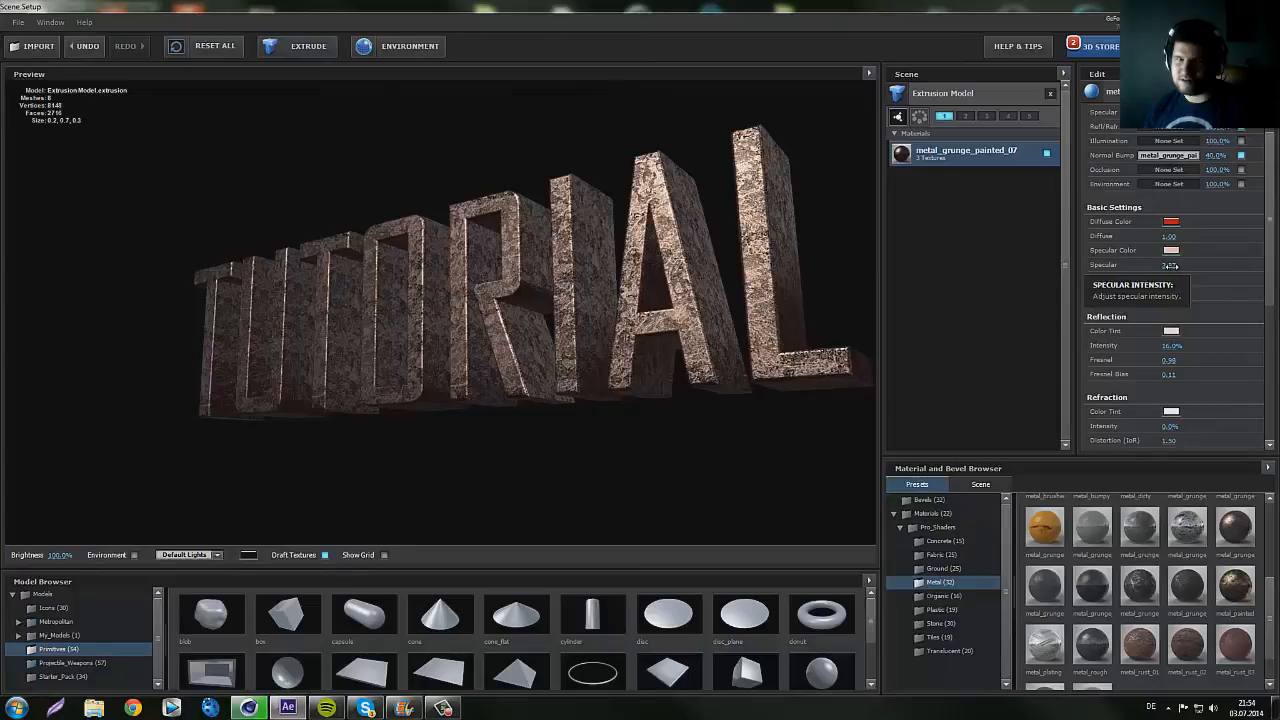
pyautogui.click(1171, 221)
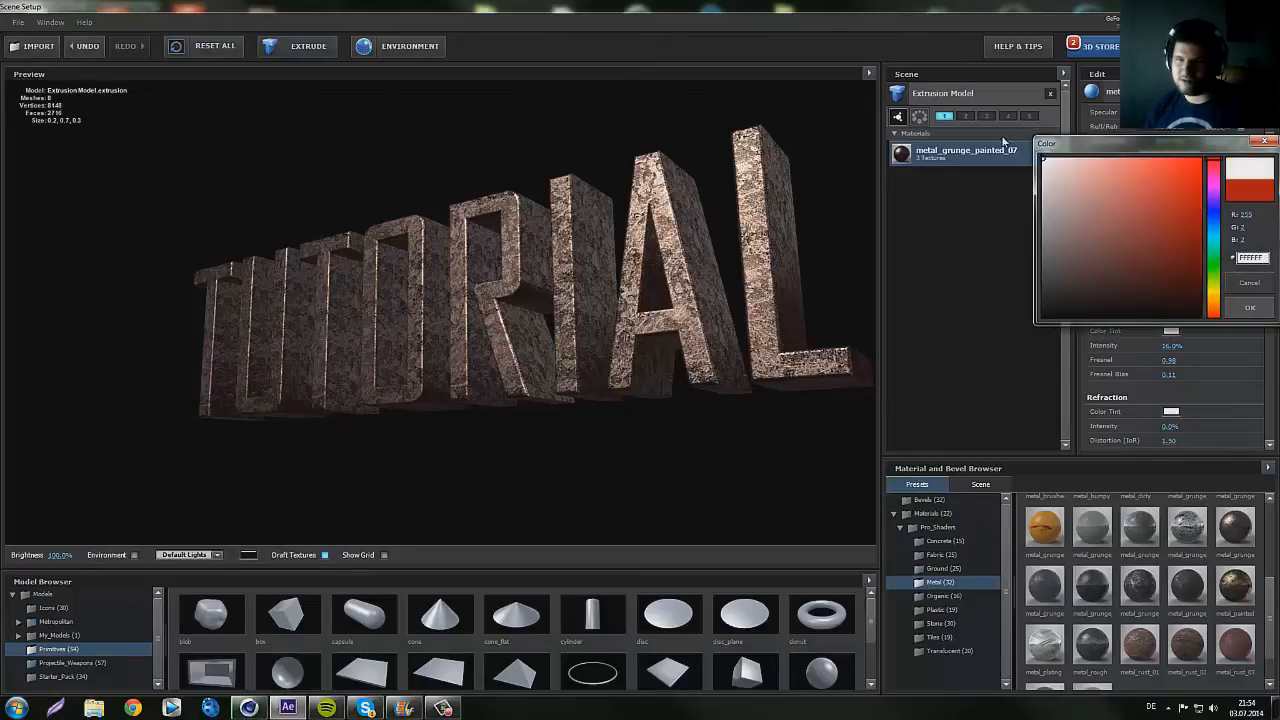
pyautogui.click(1249, 307)
# - Try a light grey CFCFCF Specular Color and a different Specular intensity on the grunge metal
pyautogui.moveTo(658, 370); pyautogui.dragTo(866, 341)
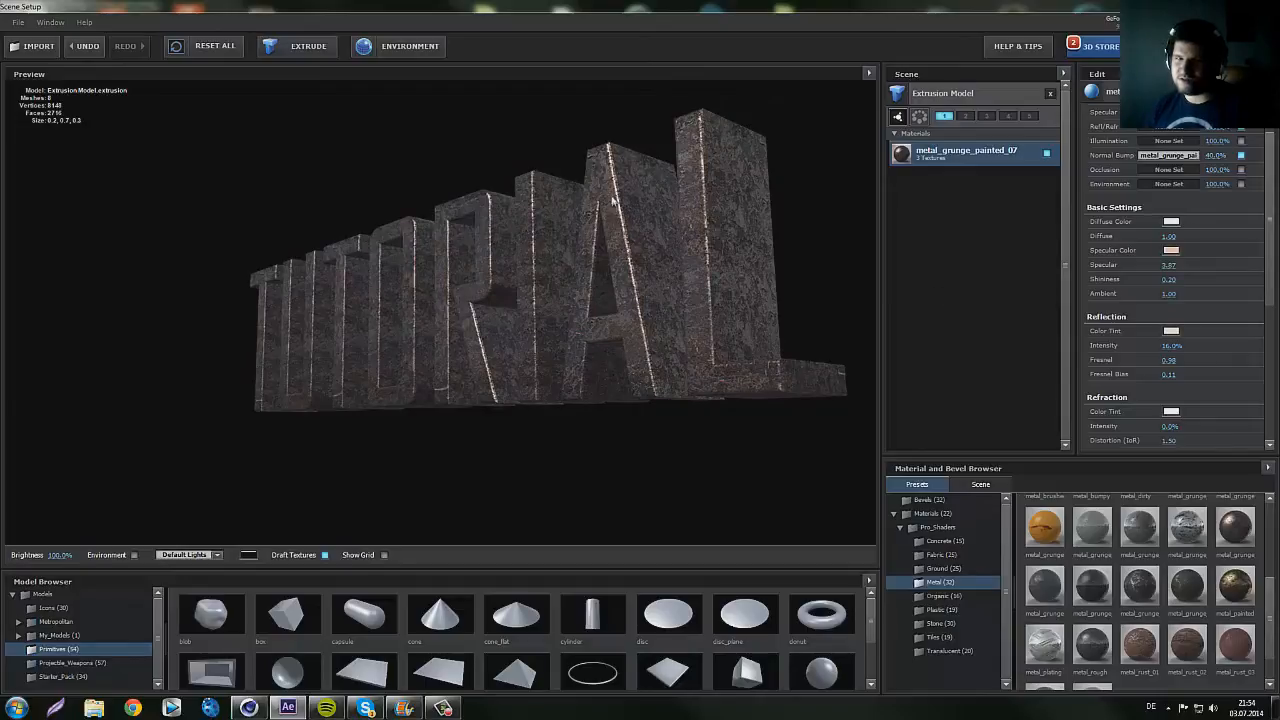
pyautogui.click(1166, 254)
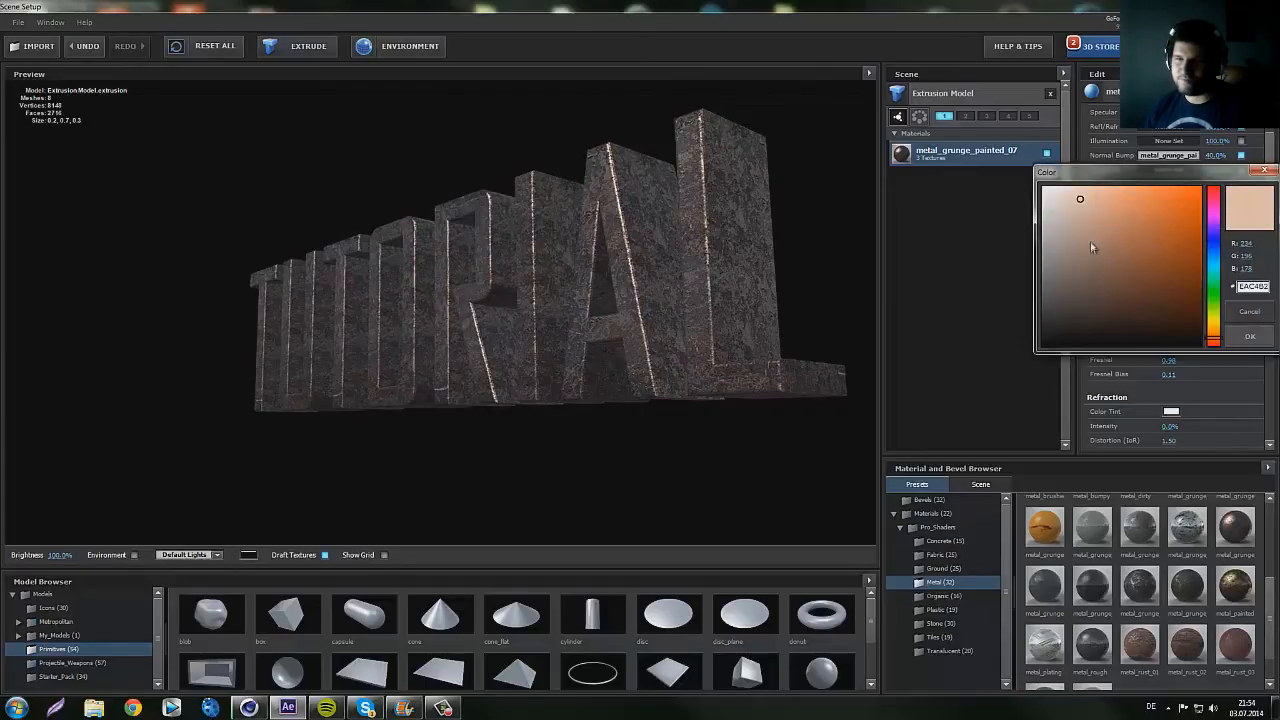
pyautogui.moveTo(902, 127)
pyautogui.mouseDown()
pyautogui.moveTo(992, 199)
pyautogui.moveTo(1040, 216)
pyautogui.mouseUp()
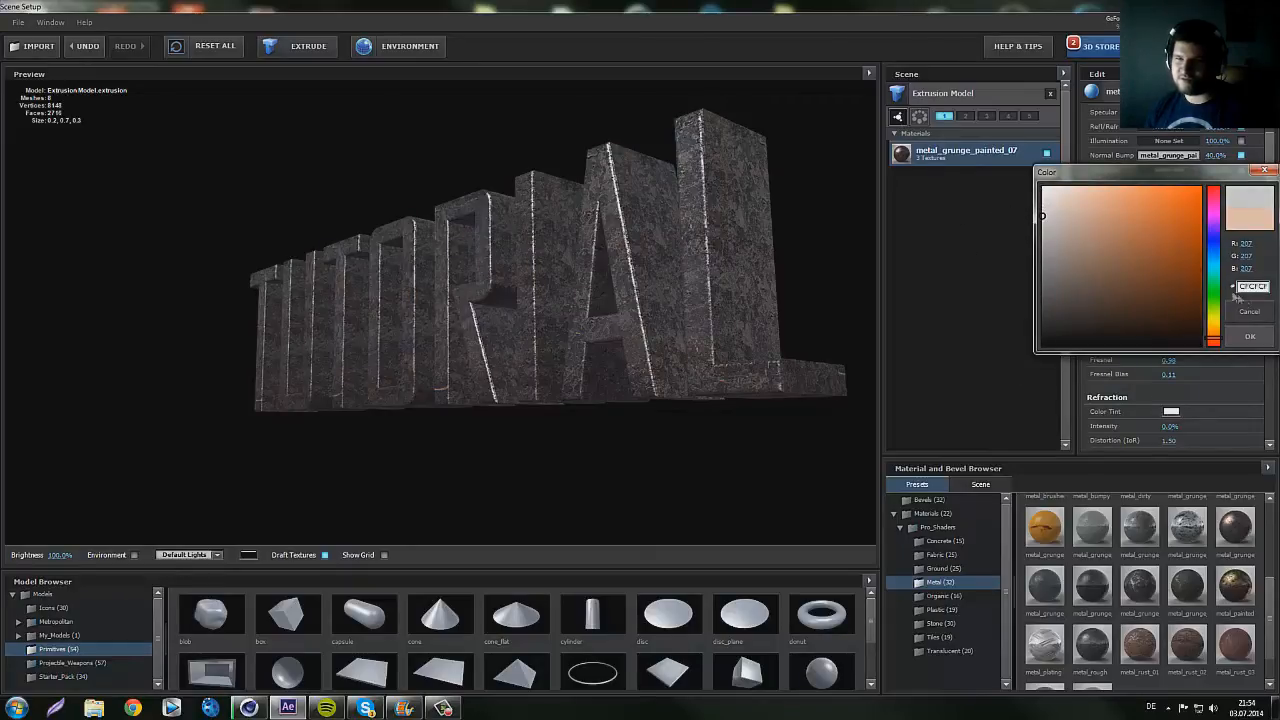
pyautogui.click(1249, 336)
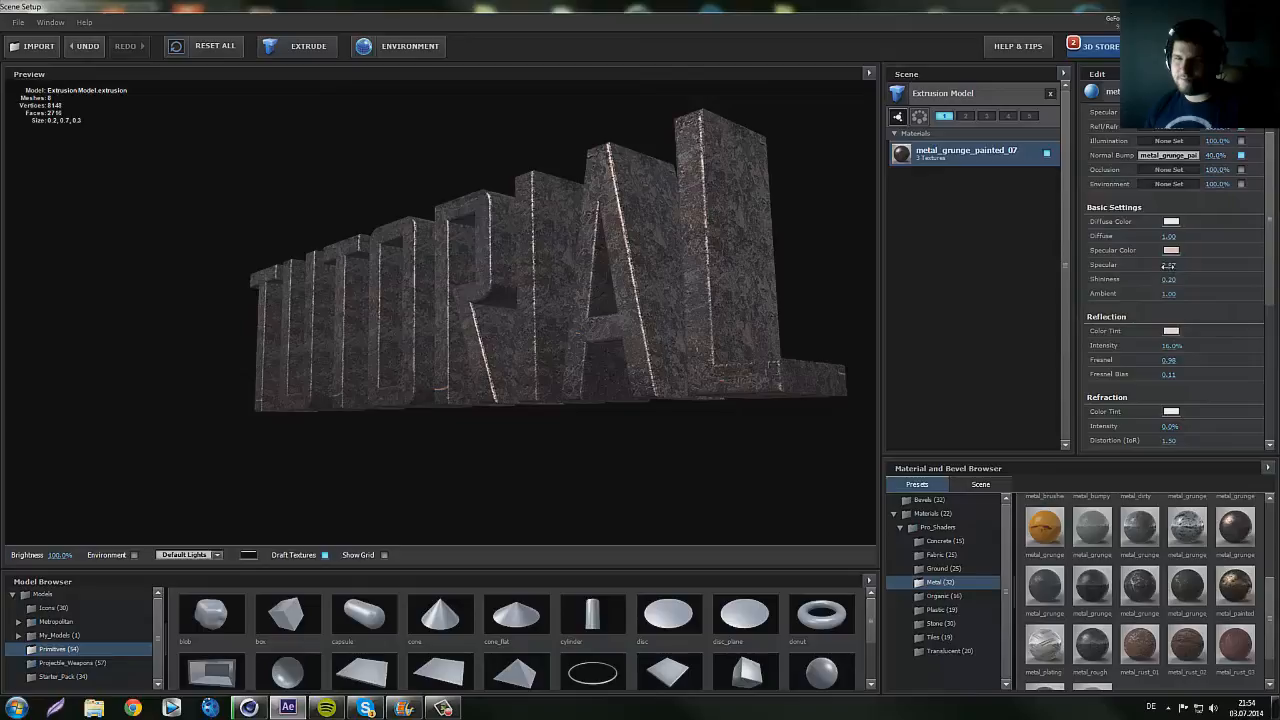
pyautogui.moveTo(1172, 270); pyautogui.dragTo(1177, 265)
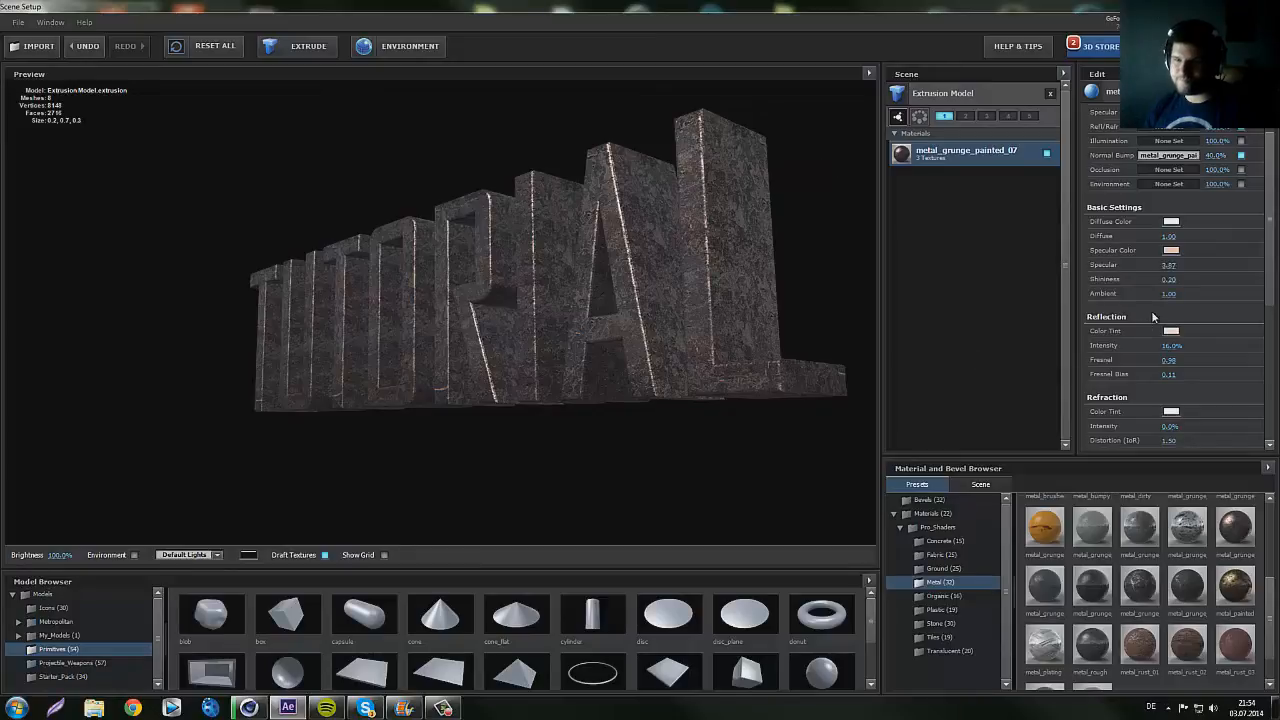
# - Set the material's Shininess to 0.13 and Ambient to 2.47, checking the letters from the front
pyautogui.moveTo(1166, 282); pyautogui.dragTo(1115, 287)
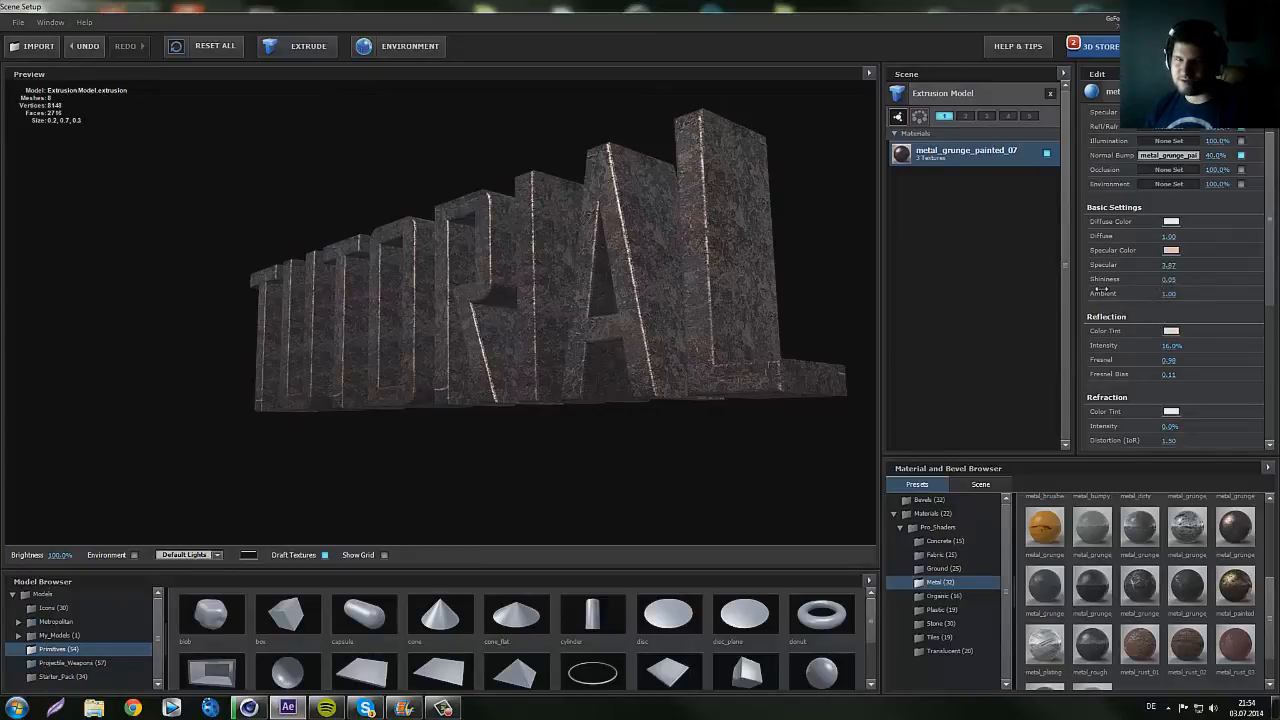
pyautogui.moveTo(1165, 294); pyautogui.dragTo(1108, 293)
pyautogui.moveTo(598, 310); pyautogui.dragTo(638, 314)
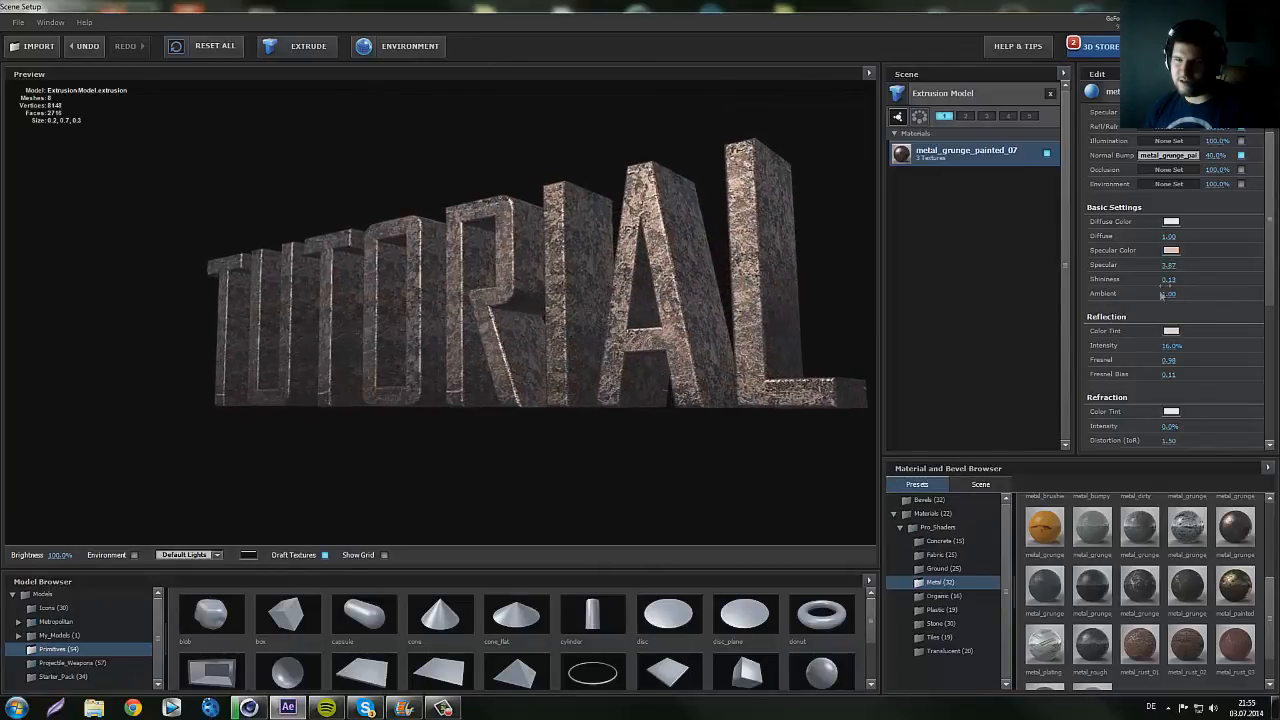
pyautogui.moveTo(1166, 297); pyautogui.dragTo(1253, 307)
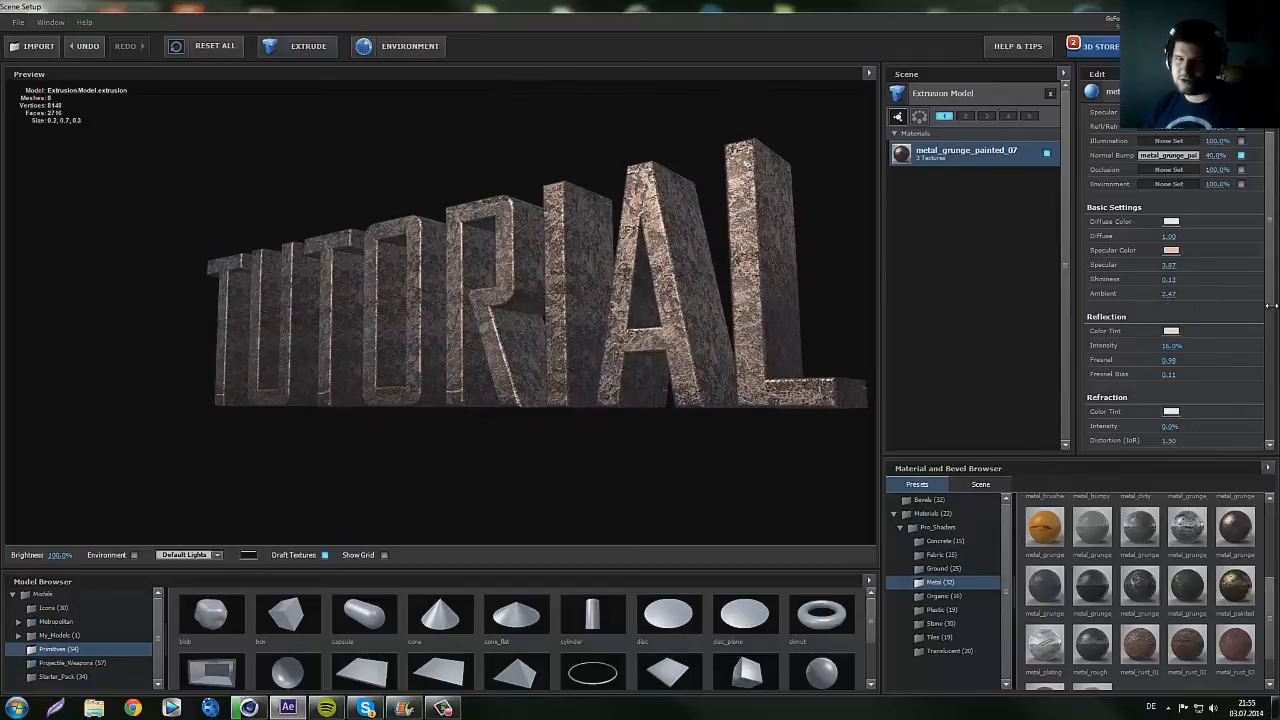
# - Set the grunge metal material's Ambient to 1.00
pyautogui.moveTo(1154, 316); pyautogui.dragTo(1044, 321)
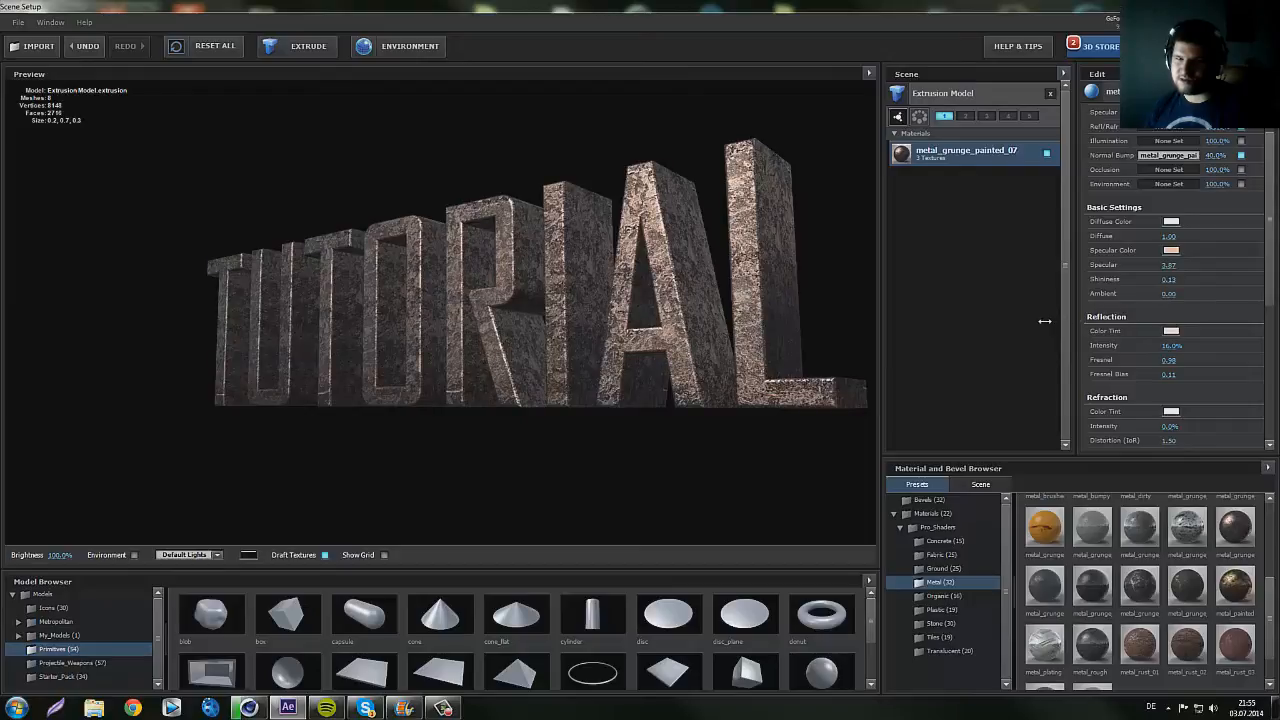
pyautogui.click(1168, 293)
pyautogui.write('1')
pyautogui.press('Return')
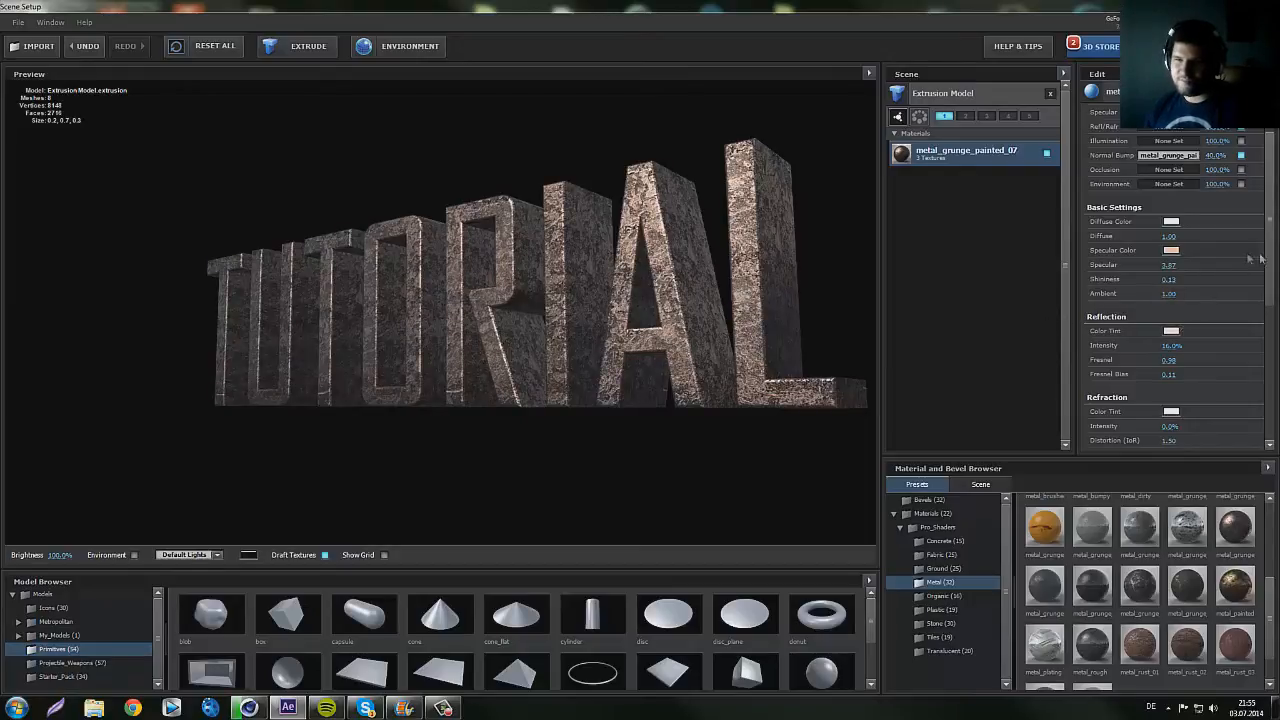
# - Try a much higher Reflection Intensity on the grunge metal letters, then undo that change
pyautogui.scroll(-2, 1170, 280)
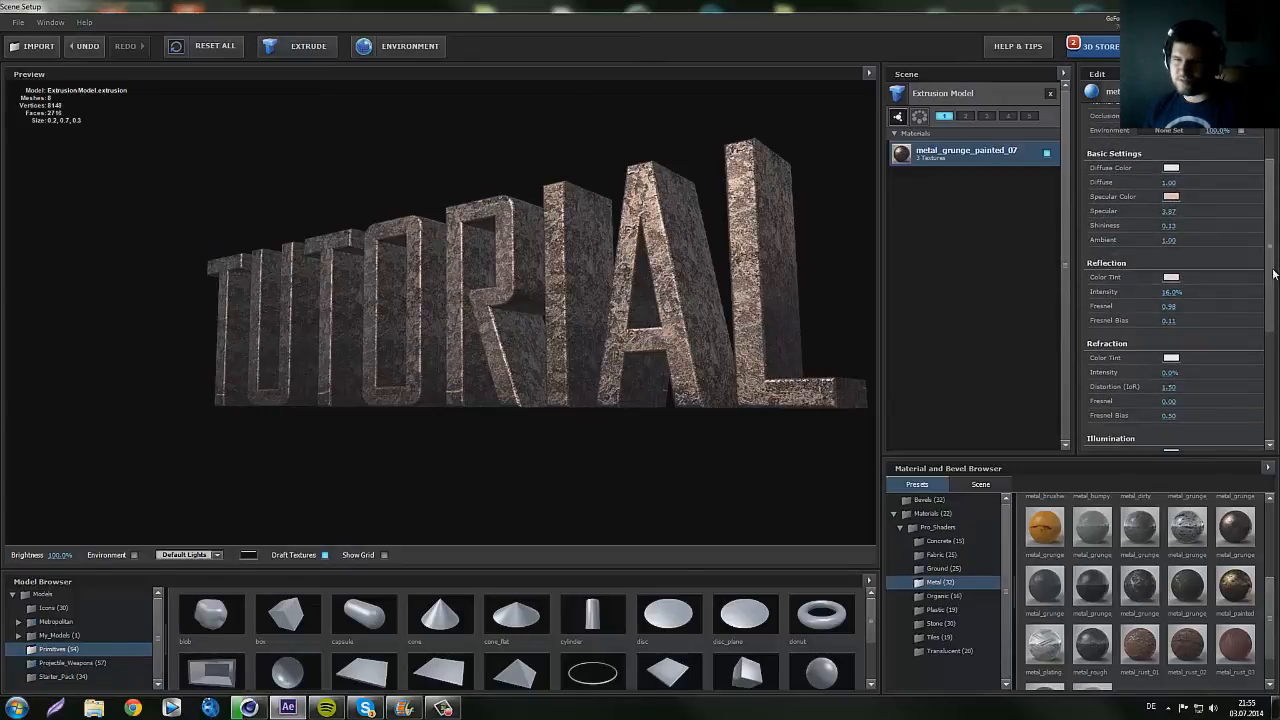
pyautogui.moveTo(697, 365); pyautogui.dragTo(687, 359)
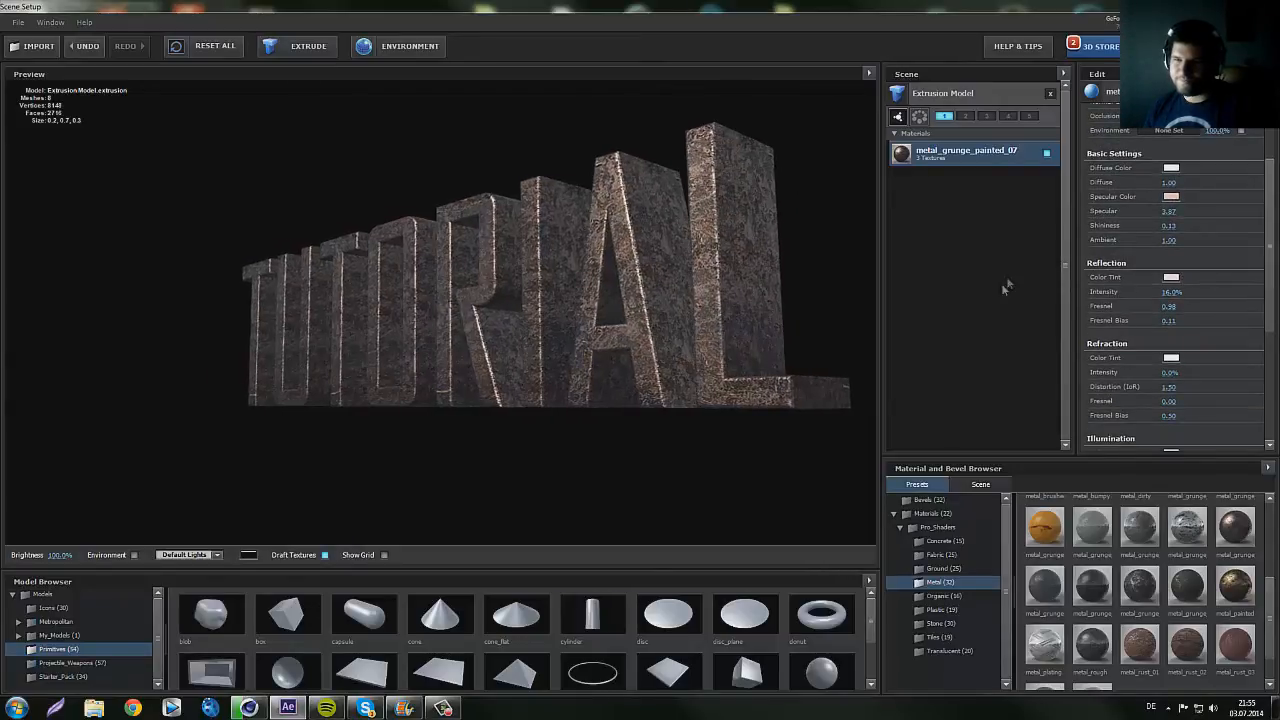
pyautogui.moveTo(545, 285); pyautogui.dragTo(795, 310)
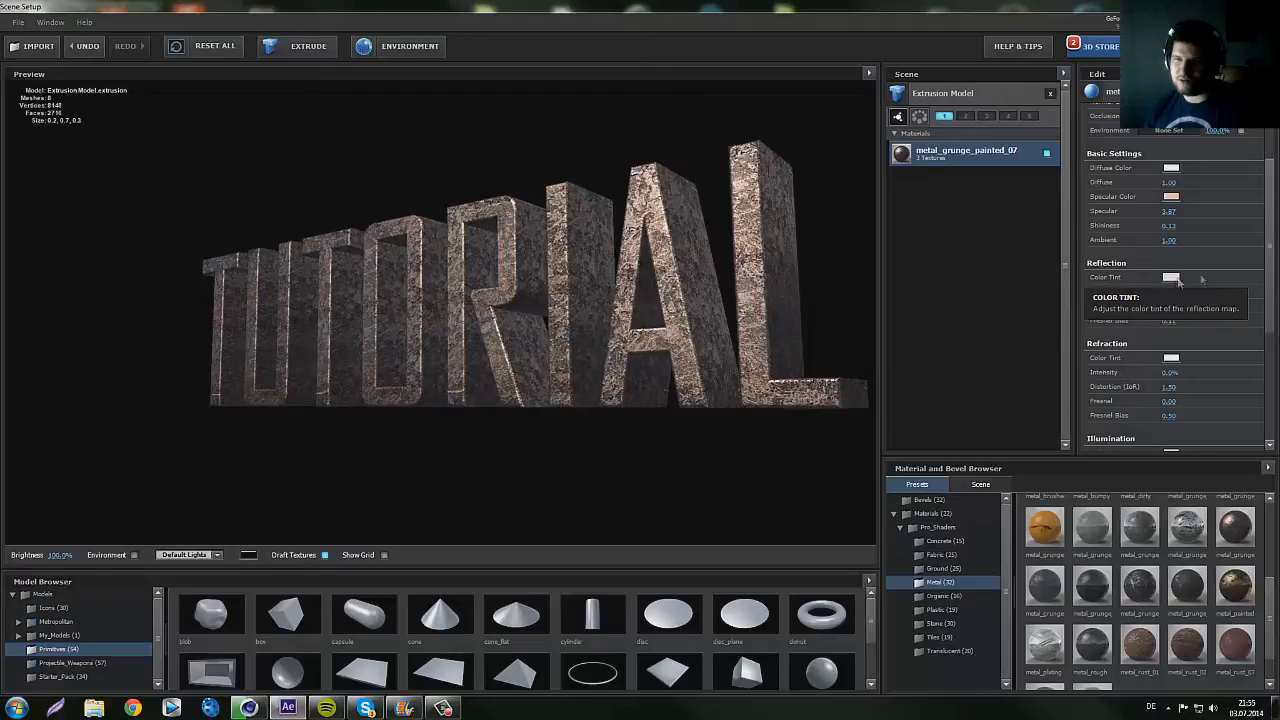
pyautogui.scroll(-1, 1273, 271)
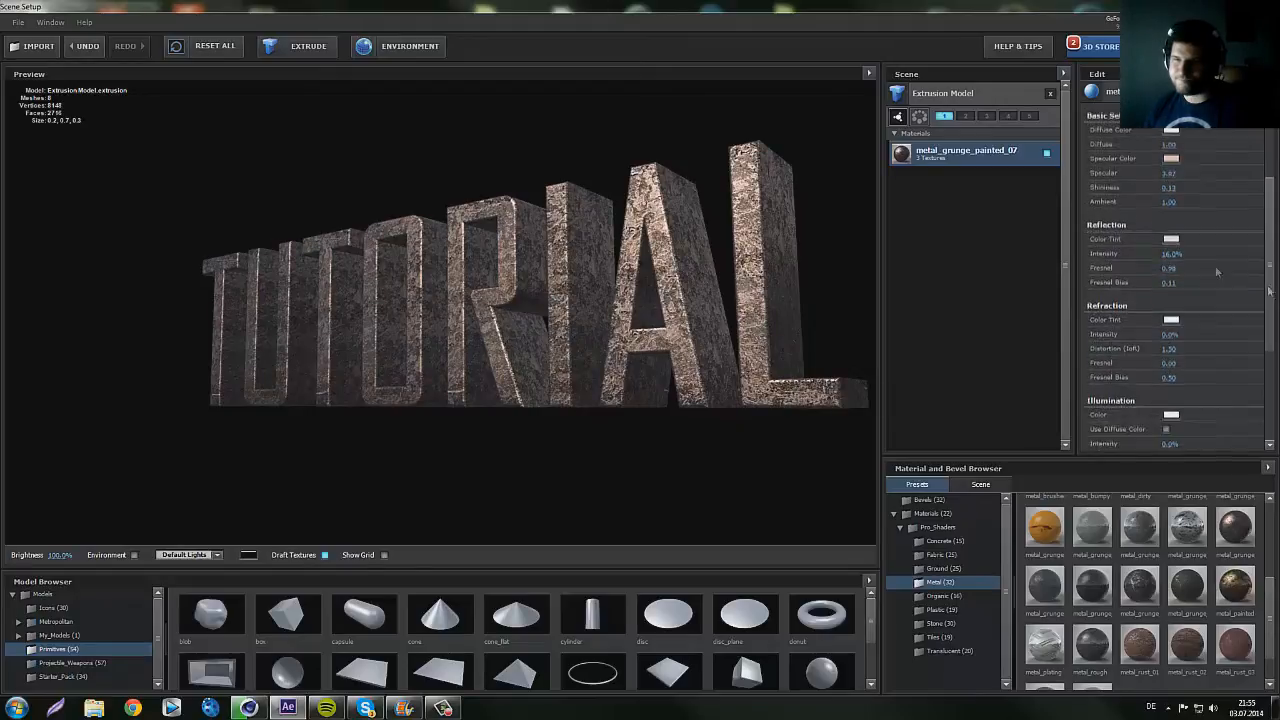
pyautogui.moveTo(690, 298); pyautogui.dragTo(750, 302)
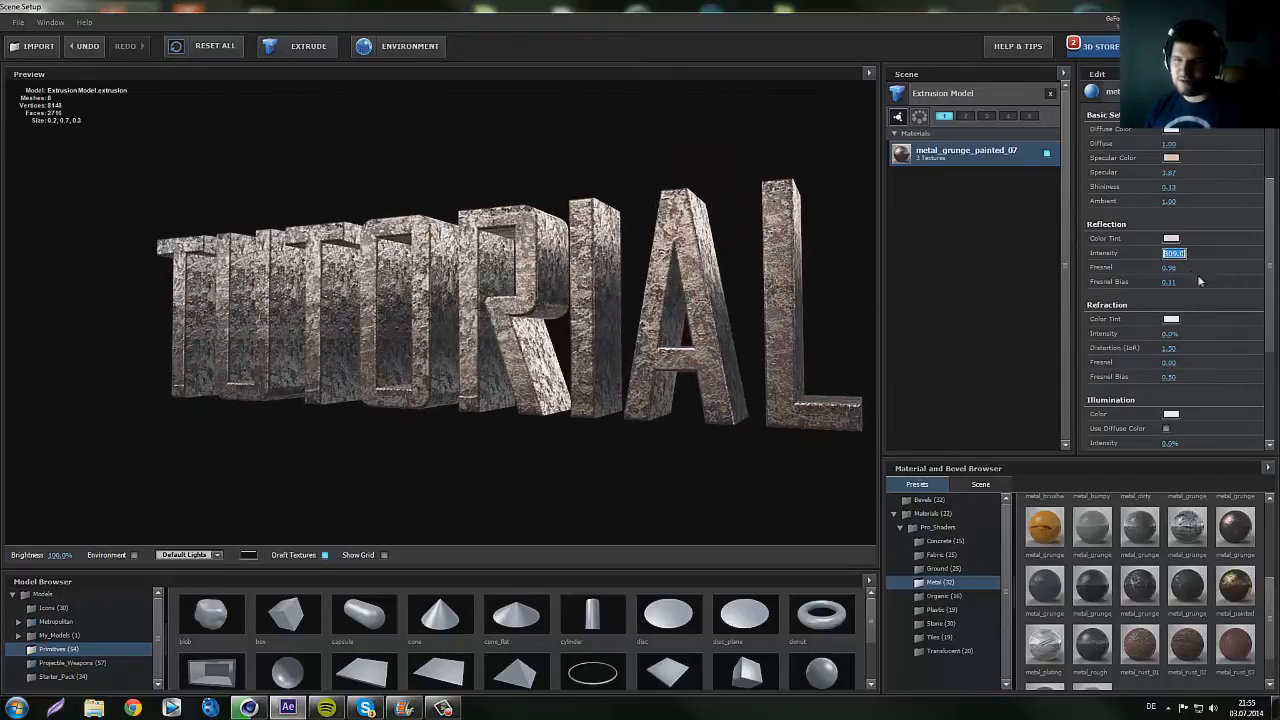
pyautogui.scroll(2, 1198, 281)
pyautogui.hotkey('ctrl', 'z')
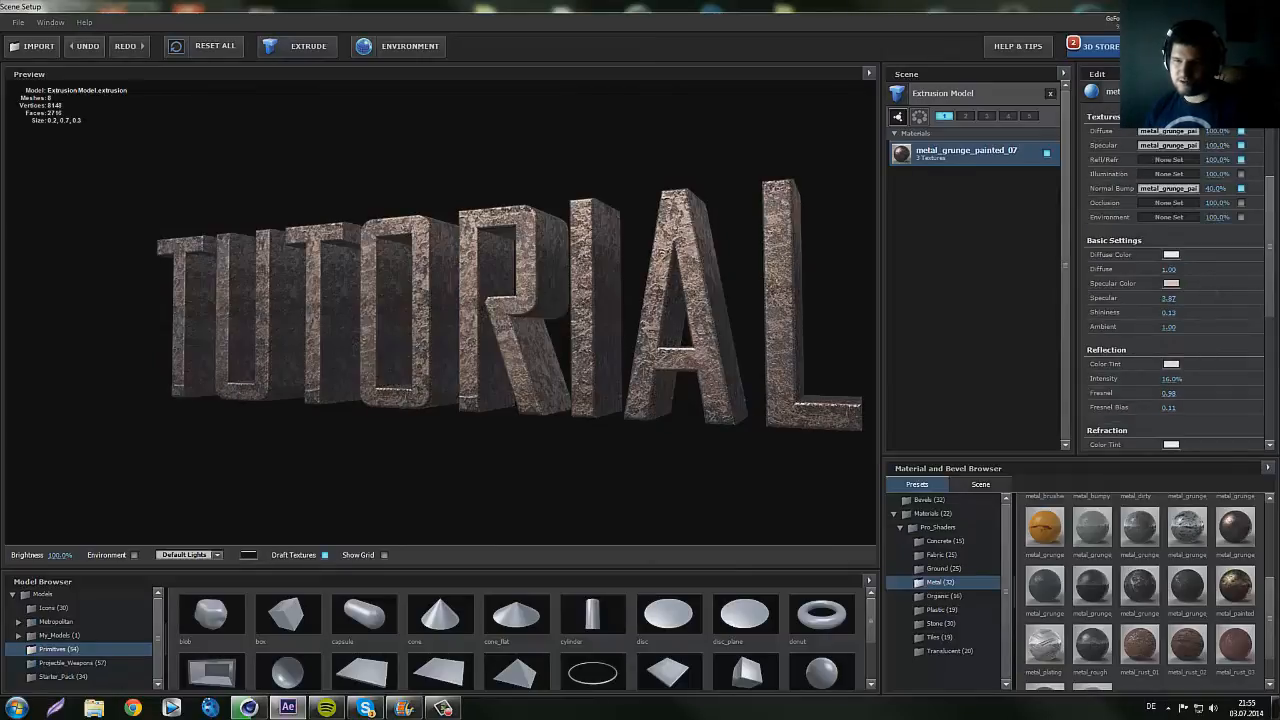
# - Try a different Reflection Fresnel value, restore it to 0.98, and look over the Refraction, Illumination and Advanced settings
pyautogui.scroll(-4, 1188, 297)
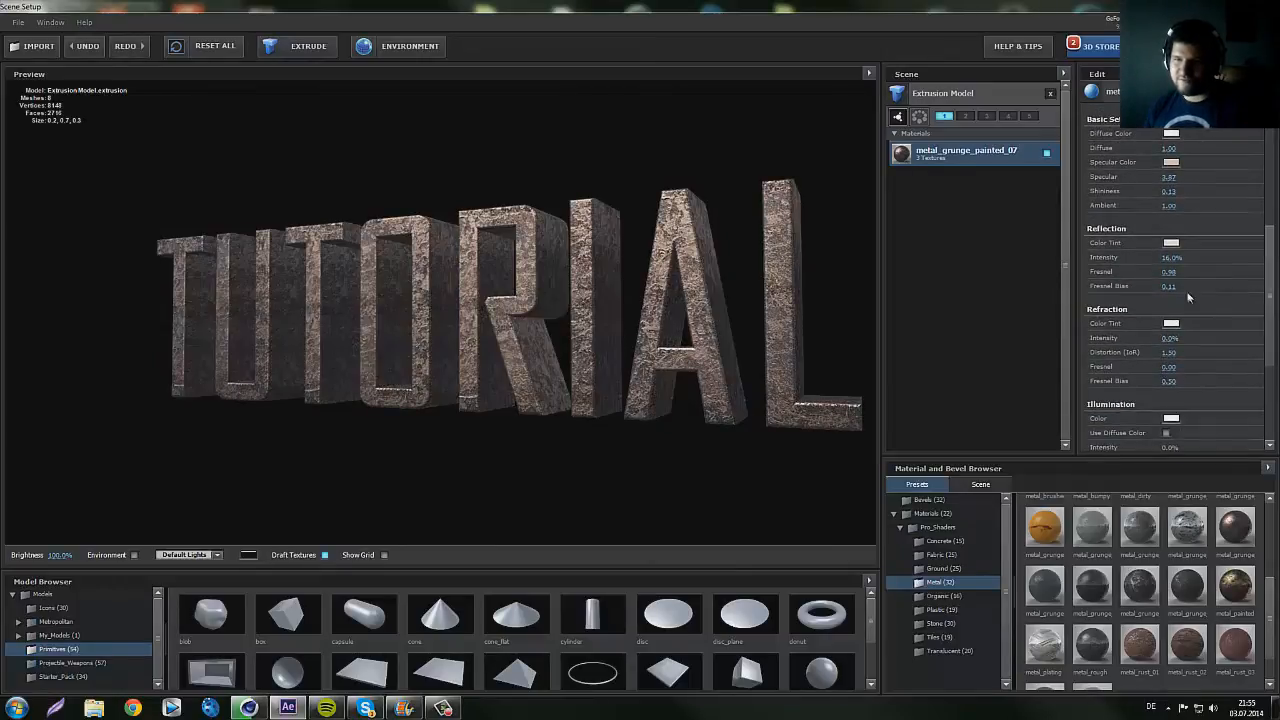
pyautogui.moveTo(1170, 271); pyautogui.dragTo(1245, 272)
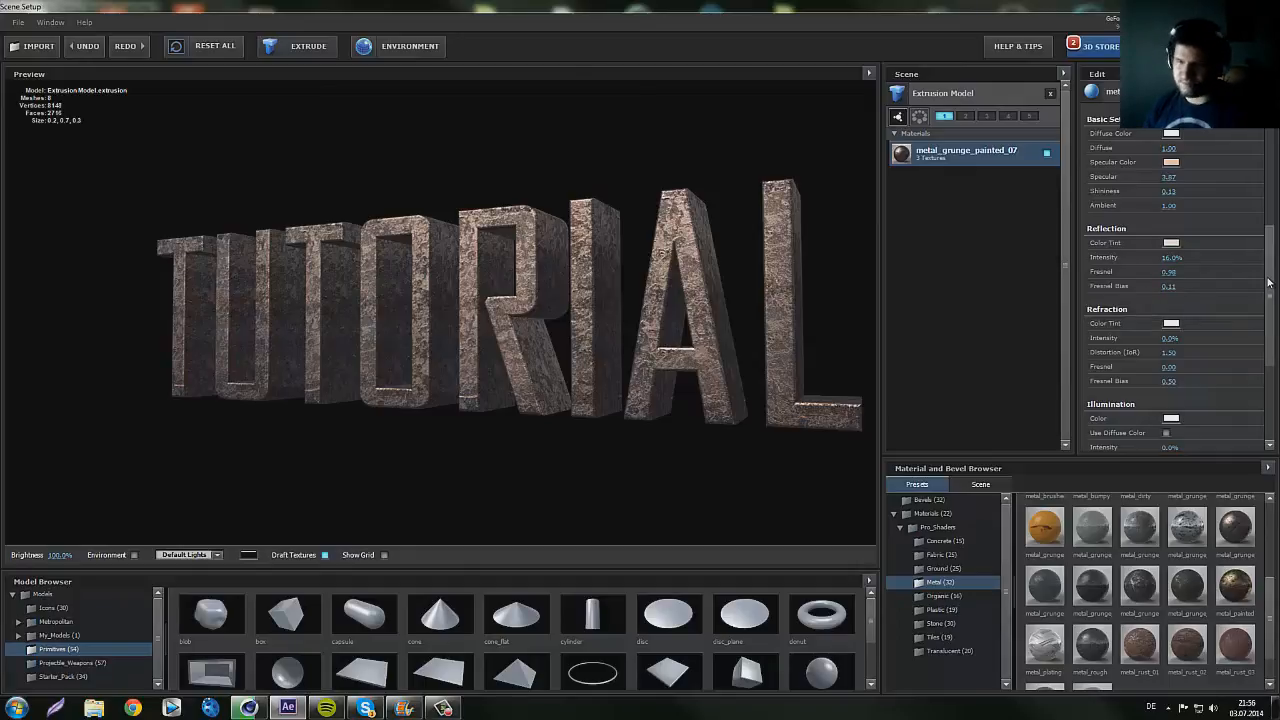
pyautogui.moveTo(1268, 283); pyautogui.dragTo(1274, 321)
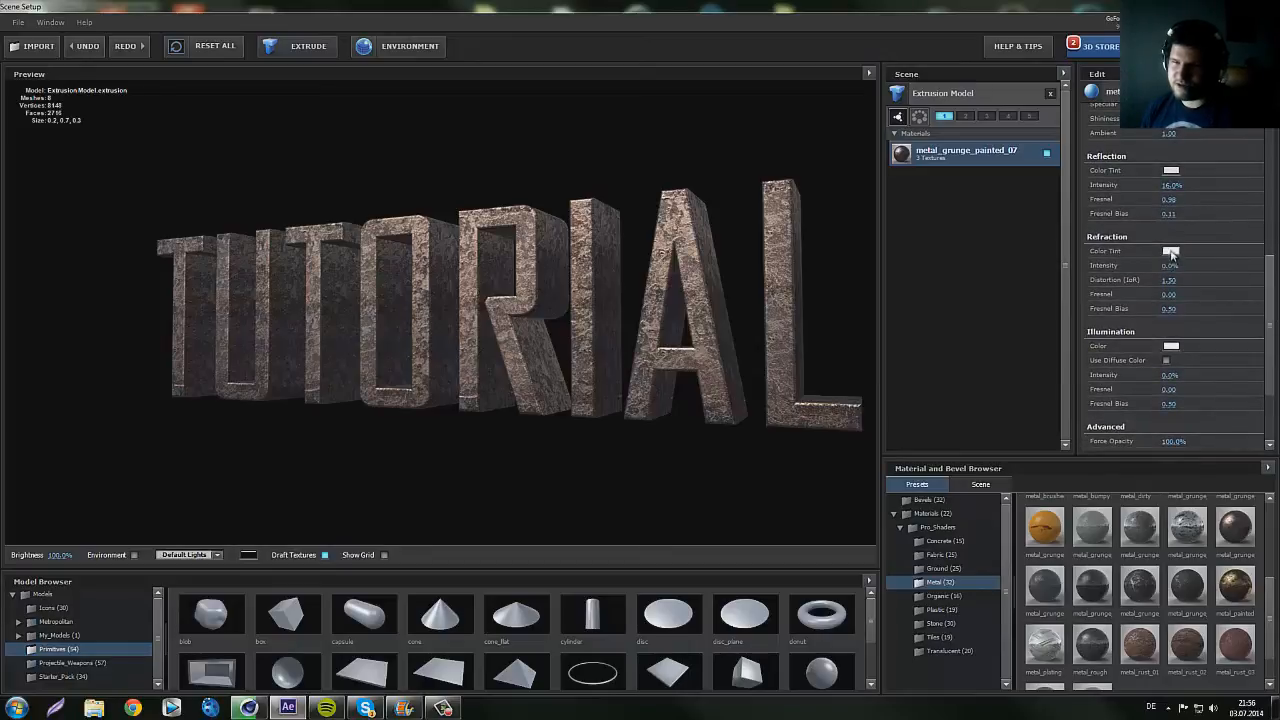
pyautogui.moveTo(776, 312); pyautogui.dragTo(731, 308)
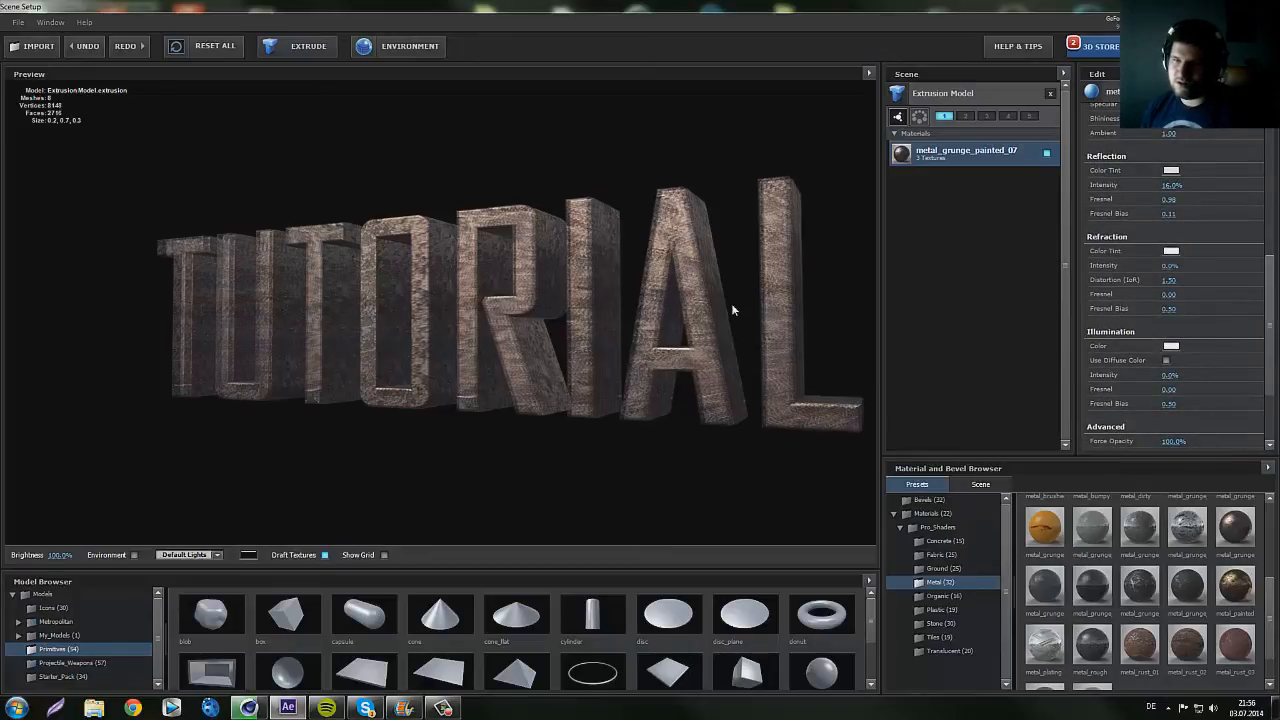
pyautogui.scroll(-3, 1178, 368)
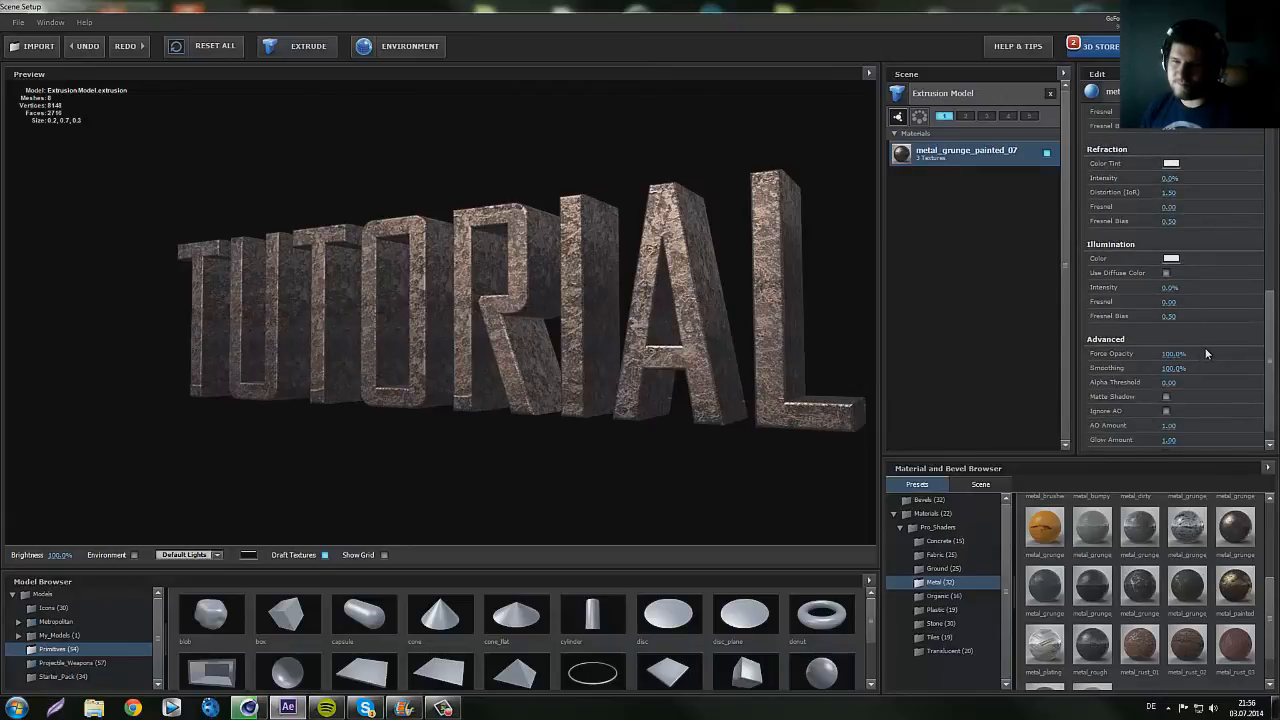
pyautogui.scroll(-1, 1206, 354)
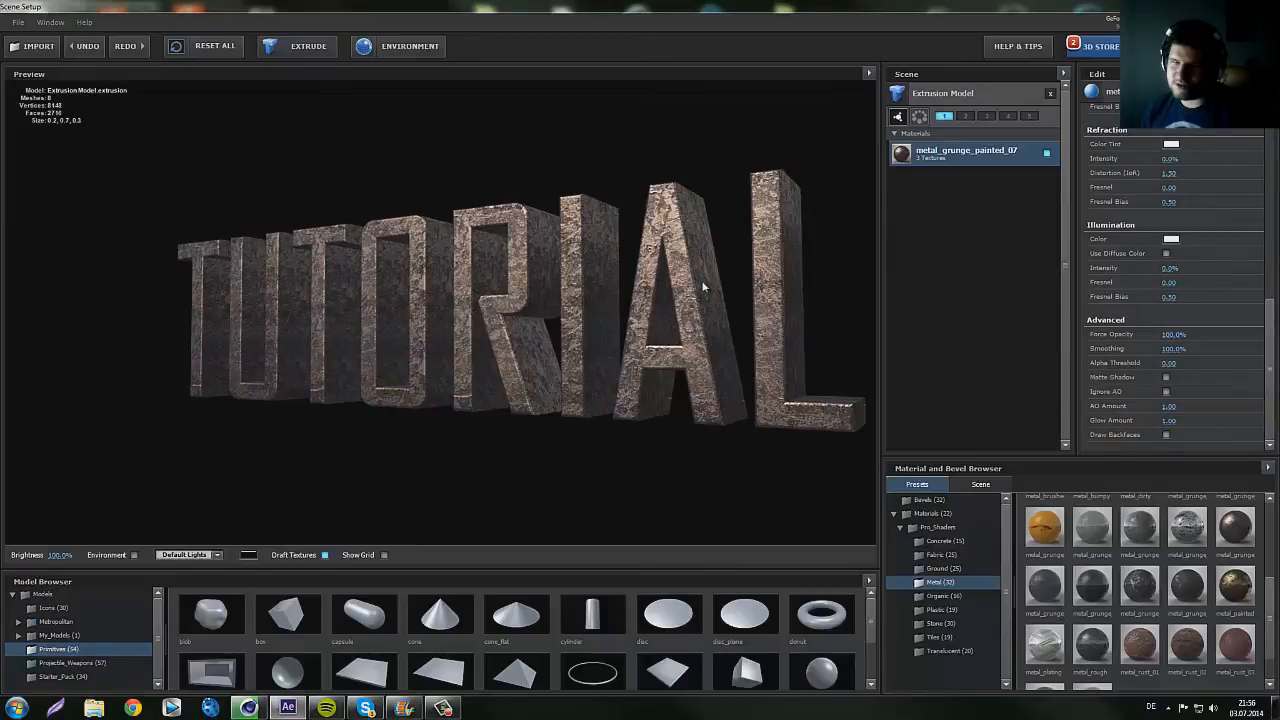
pyautogui.moveTo(707, 279); pyautogui.dragTo(701, 280)
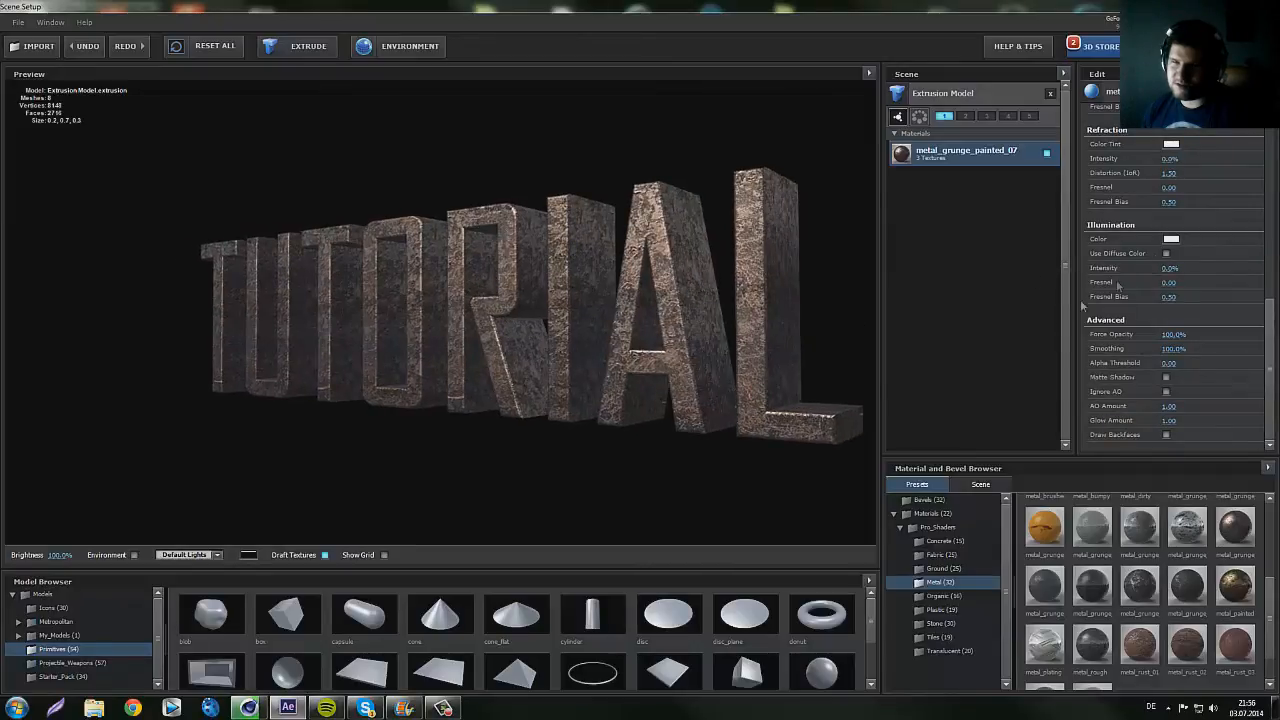
# - Try an Illumination Intensity of 21% on the letters, then reset it to 0%
pyautogui.scroll(5, 1215, 292)
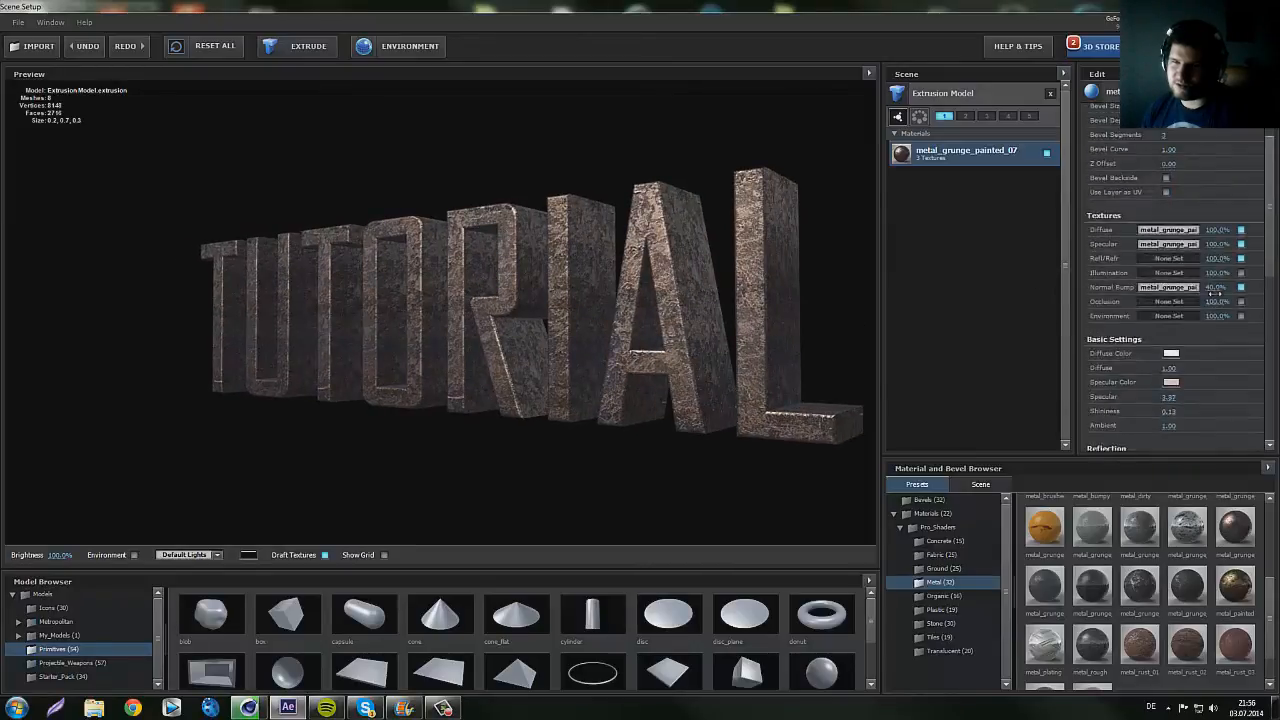
pyautogui.scroll(1, 1215, 294)
pyautogui.click(1241, 329)
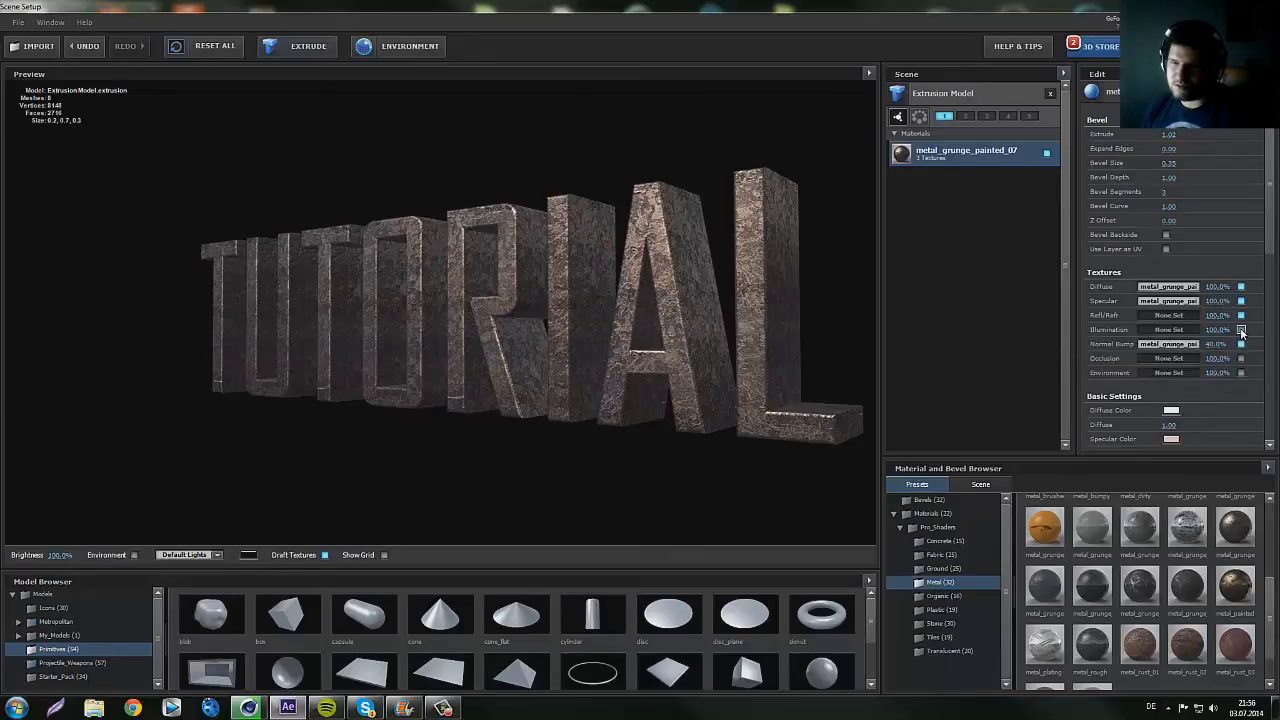
pyautogui.scroll(-6, 1229, 420)
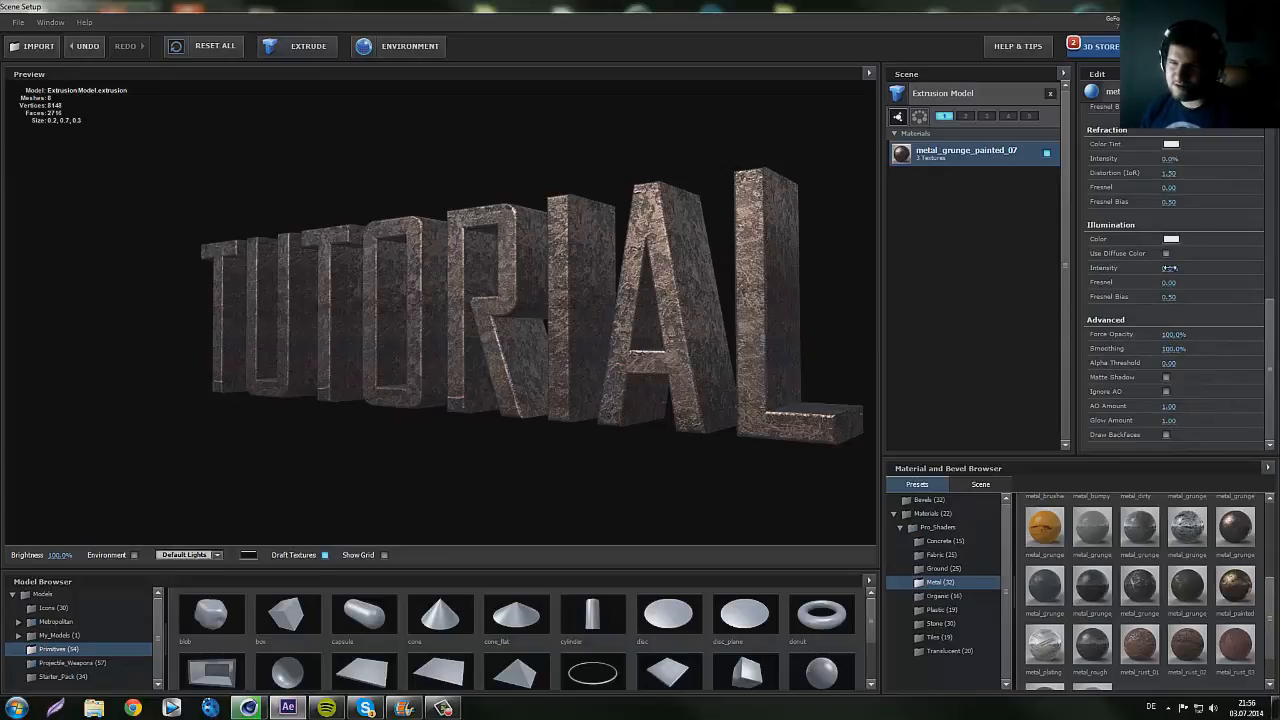
pyautogui.moveTo(1192, 270); pyautogui.dragTo(1191, 278)
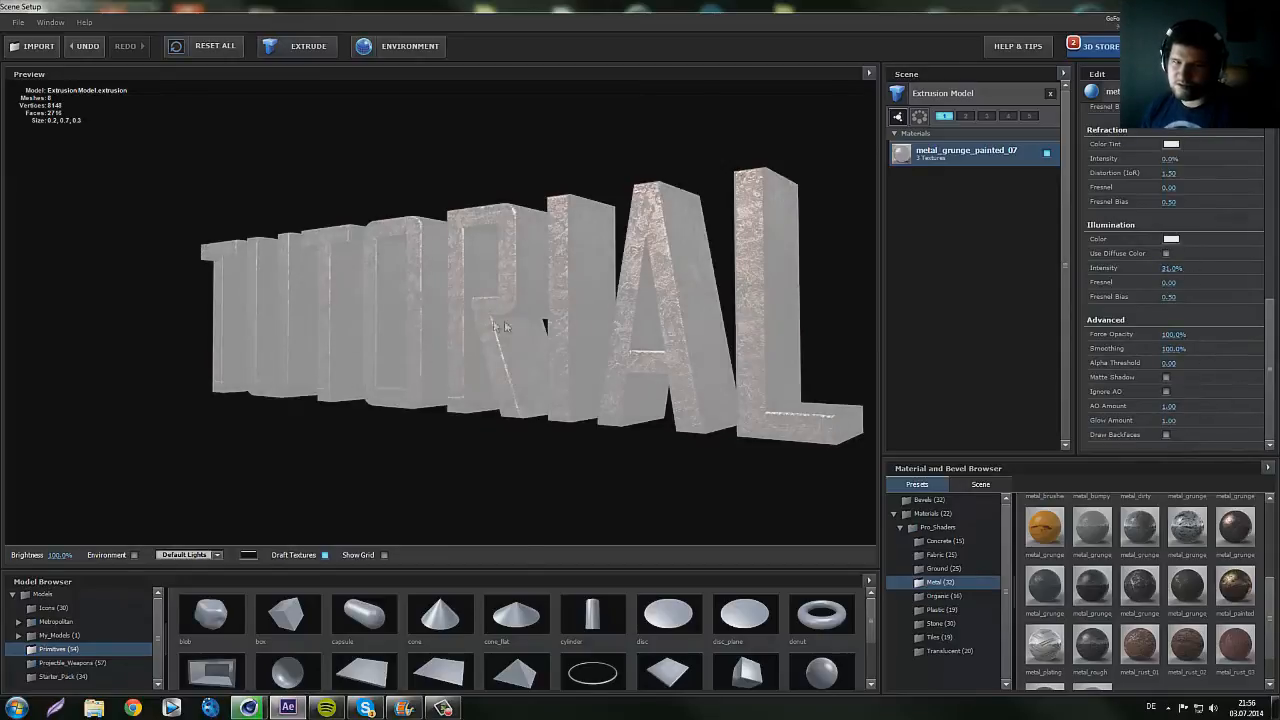
pyautogui.click(1169, 269)
pyautogui.write('0')
pyautogui.click(1209, 284)
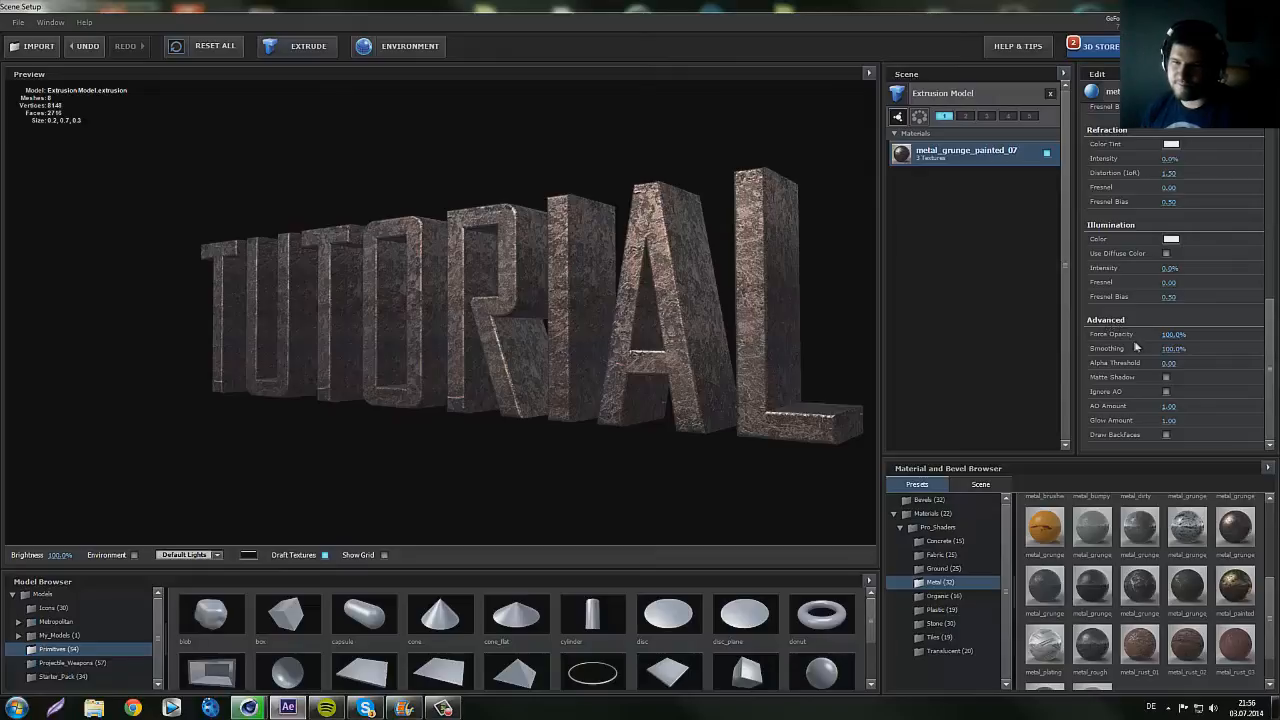
# - Try other Force Opacity and Smoothing values on the material, leaving both at 100%
pyautogui.moveTo(1165, 335)
pyautogui.mouseDown()
pyautogui.moveTo(1125, 337)
pyautogui.moveTo(1144, 338)
pyautogui.mouseUp()
pyautogui.moveTo(717, 308); pyautogui.dragTo(750, 318)
pyautogui.moveTo(1187, 335); pyautogui.dragTo(1093, 362)
pyautogui.moveTo(1170, 350); pyautogui.dragTo(1221, 351)
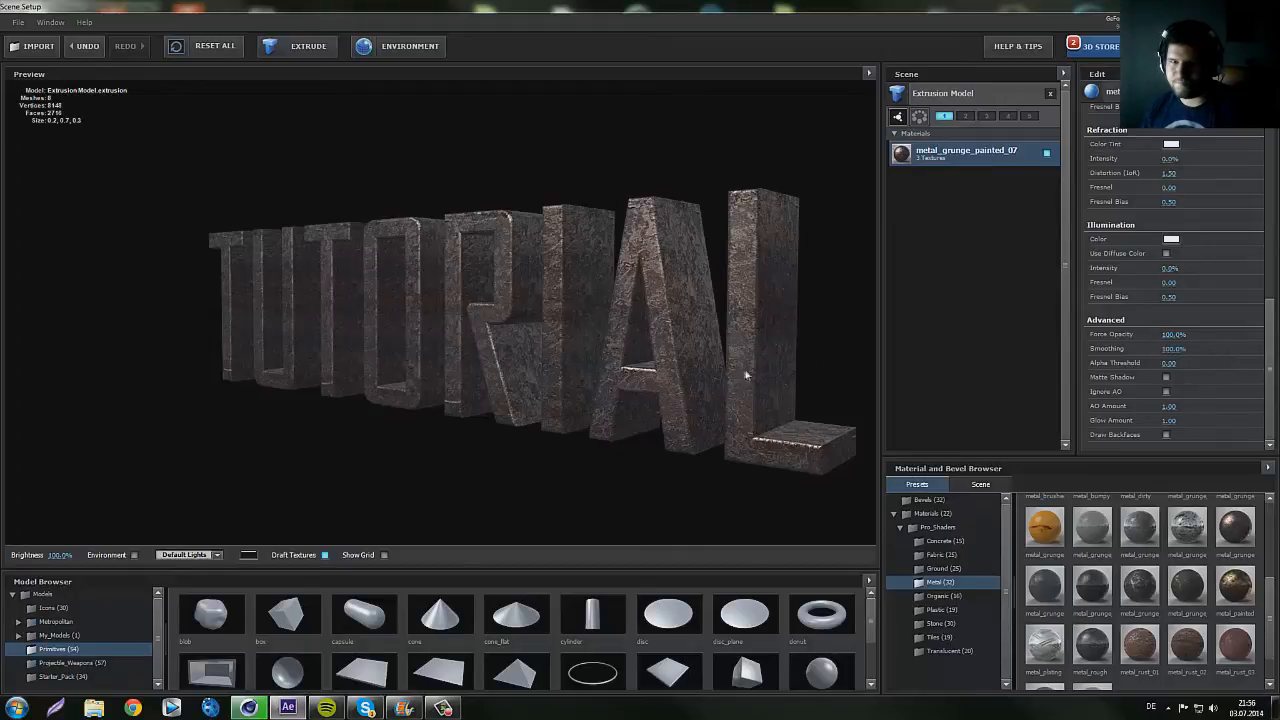
# - Try an Alpha Threshold of 0.45 on the material, then return it to 0.00
pyautogui.moveTo(745, 372); pyautogui.dragTo(744, 371)
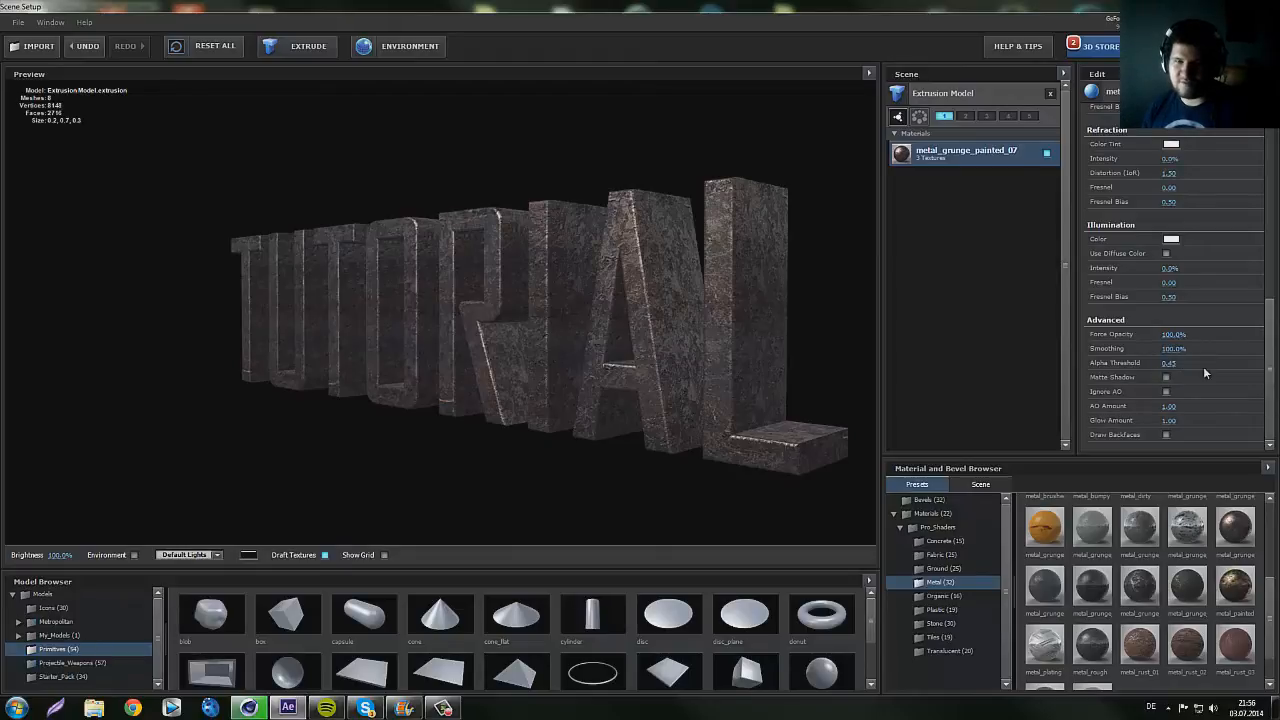
pyautogui.moveTo(1170, 363); pyautogui.dragTo(1147, 363)
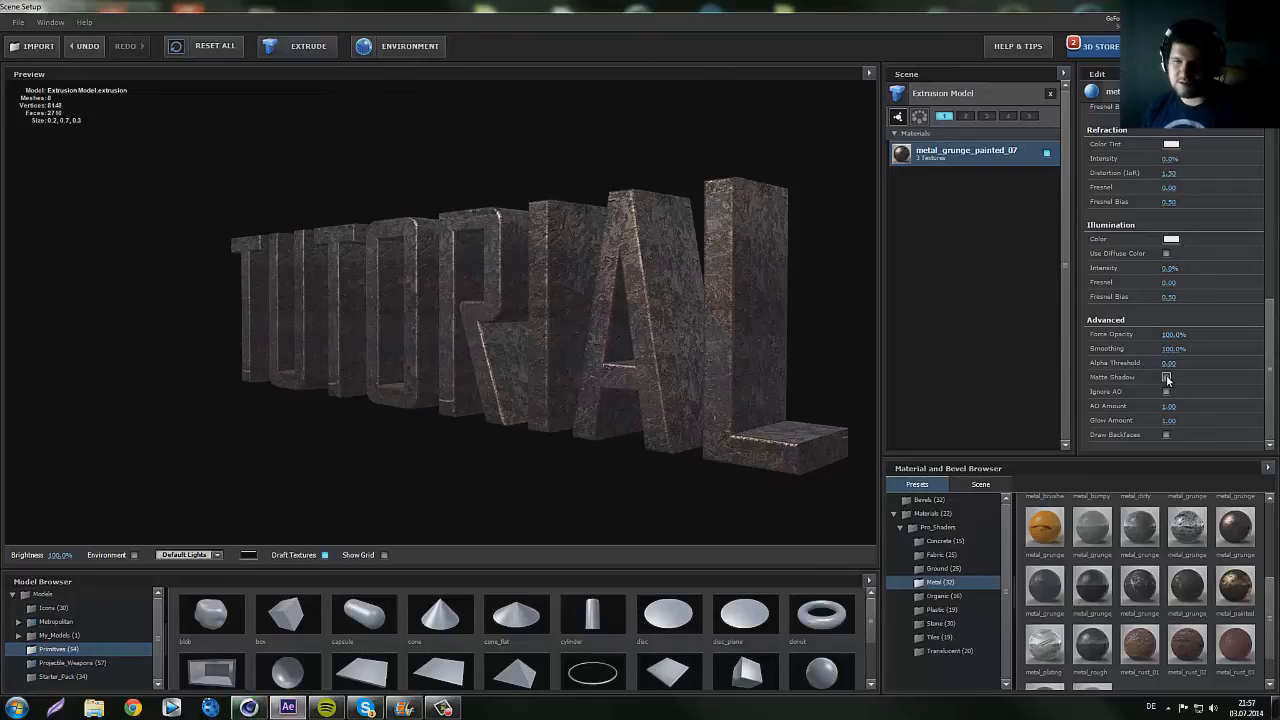
pyautogui.moveTo(747, 351); pyautogui.dragTo(748, 354)
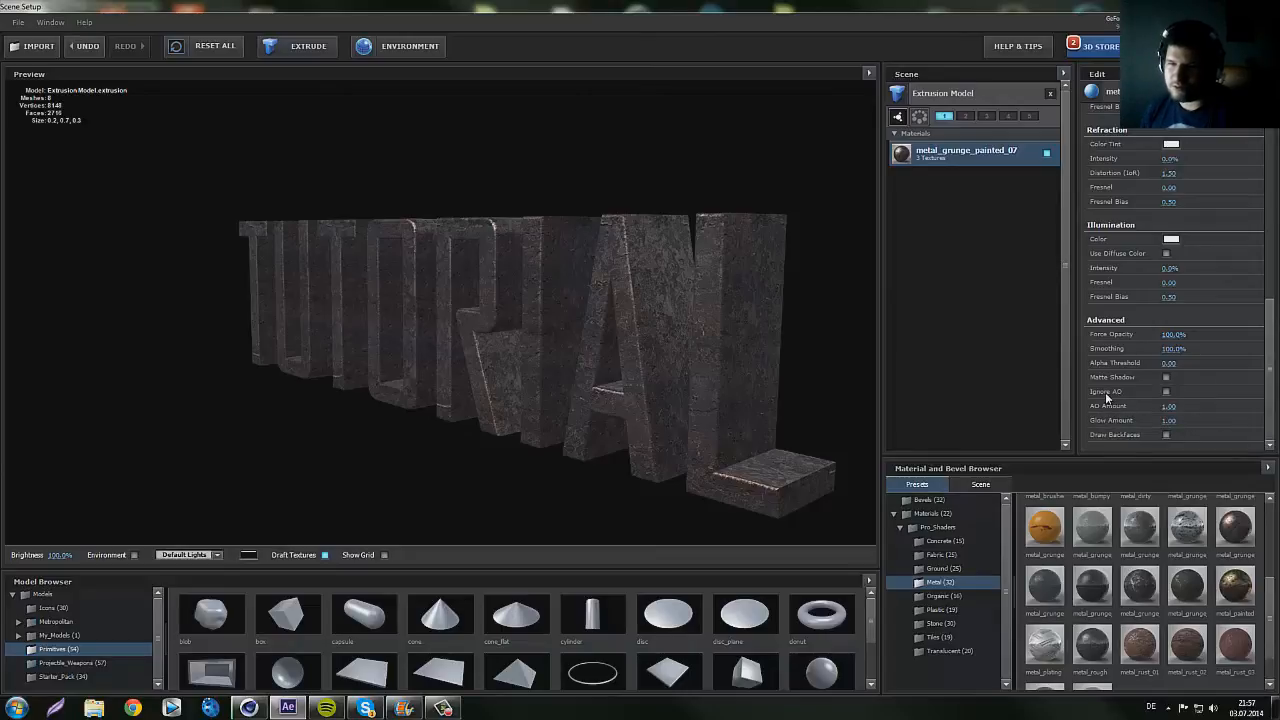
# - Examine the gaps, corners and side faces of the 3D letters close up and from several angles to discuss ambient occlusion
pyautogui.moveTo(693, 370)
pyautogui.mouseDown()
pyautogui.moveTo(720, 371)
pyautogui.moveTo(696, 355)
pyautogui.moveTo(727, 363)
pyautogui.moveTo(716, 362)
pyautogui.mouseUp()
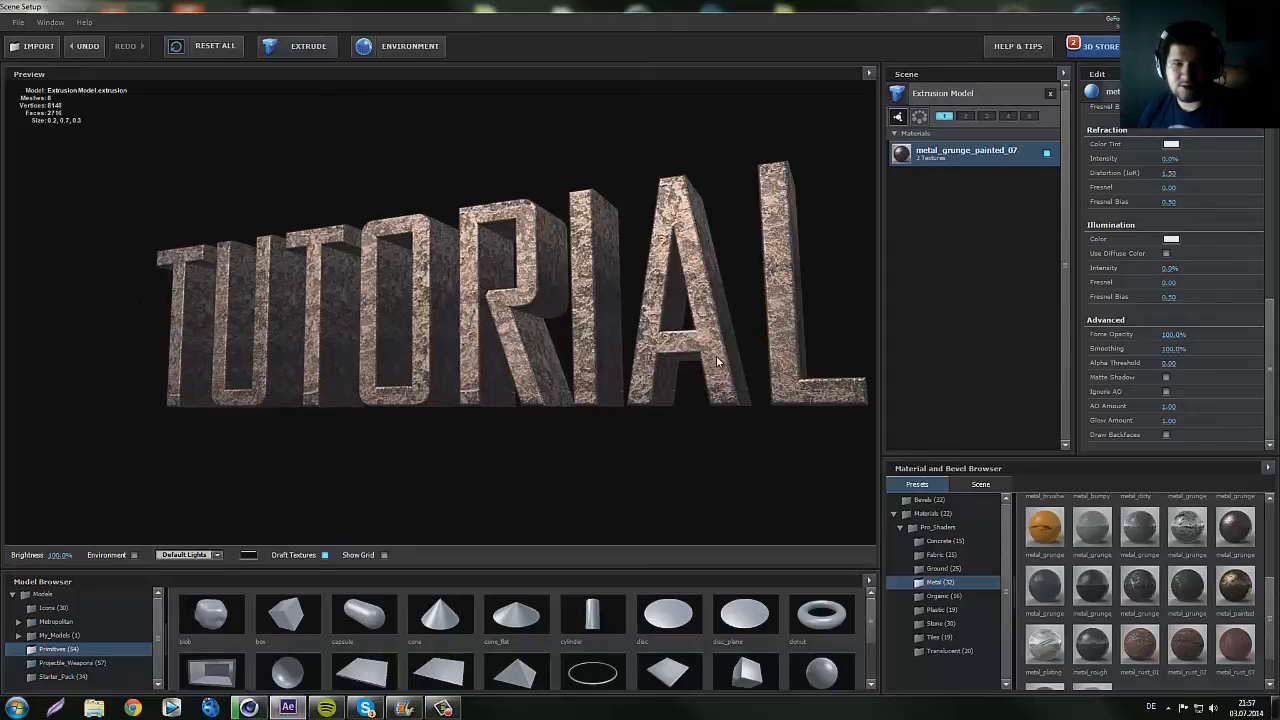
pyautogui.moveTo(494, 290); pyautogui.dragTo(509, 313)
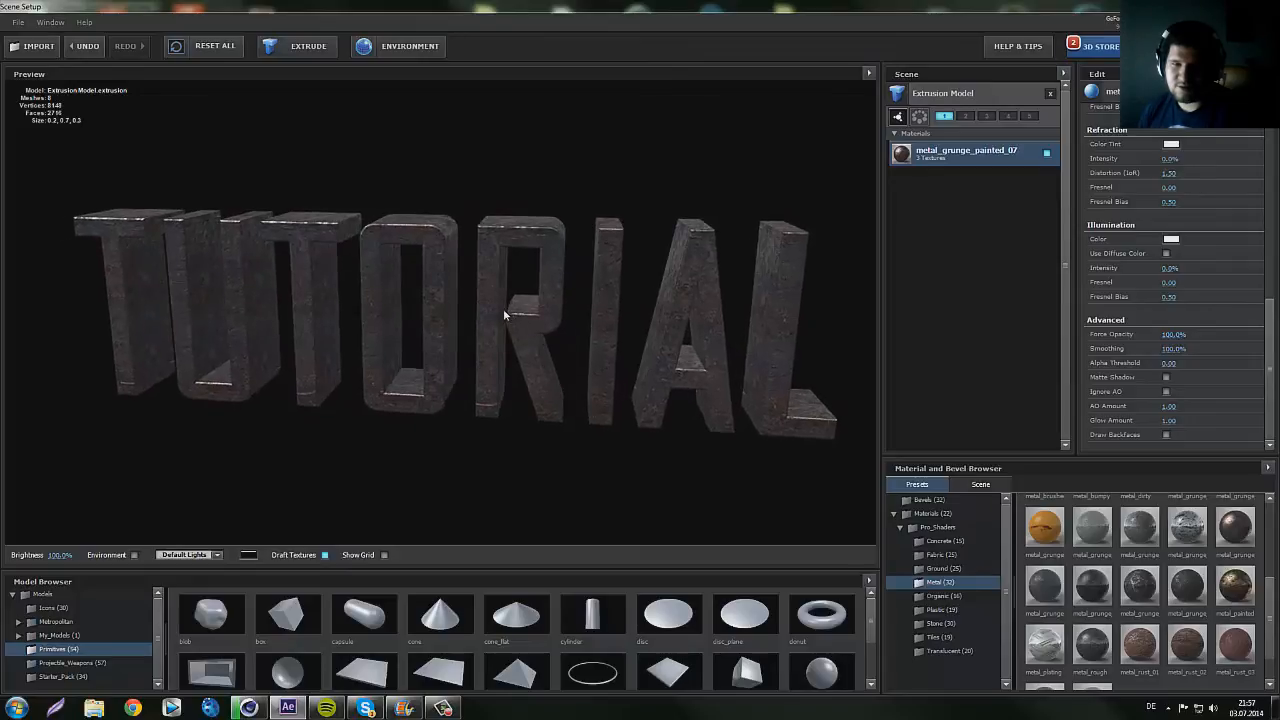
pyautogui.scroll(5, 504, 316)
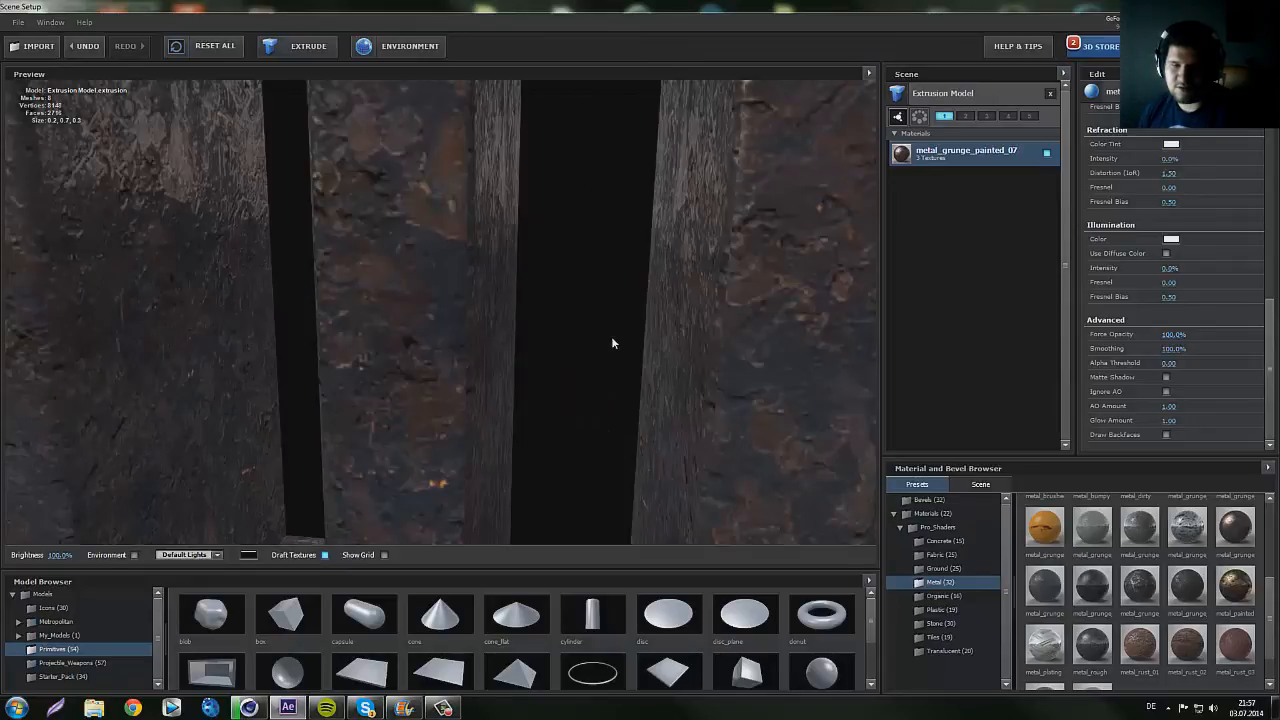
pyautogui.scroll(-4, 612, 341)
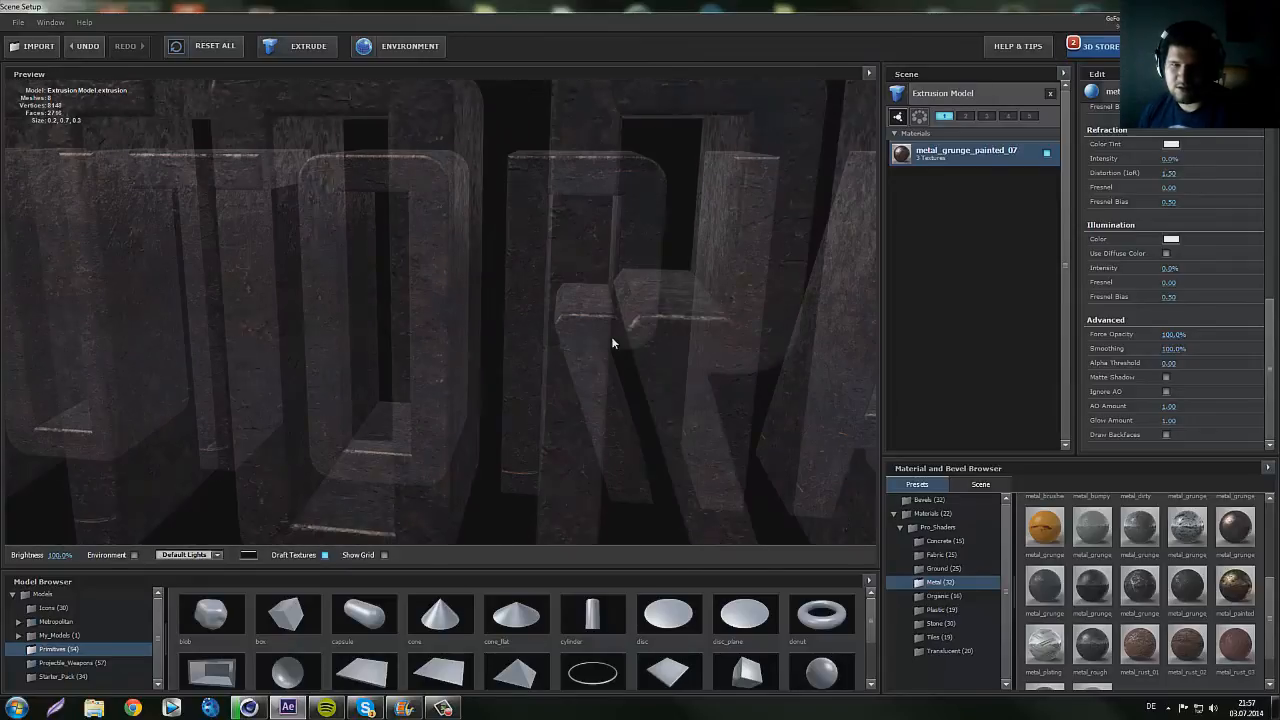
pyautogui.scroll(3, 612, 341)
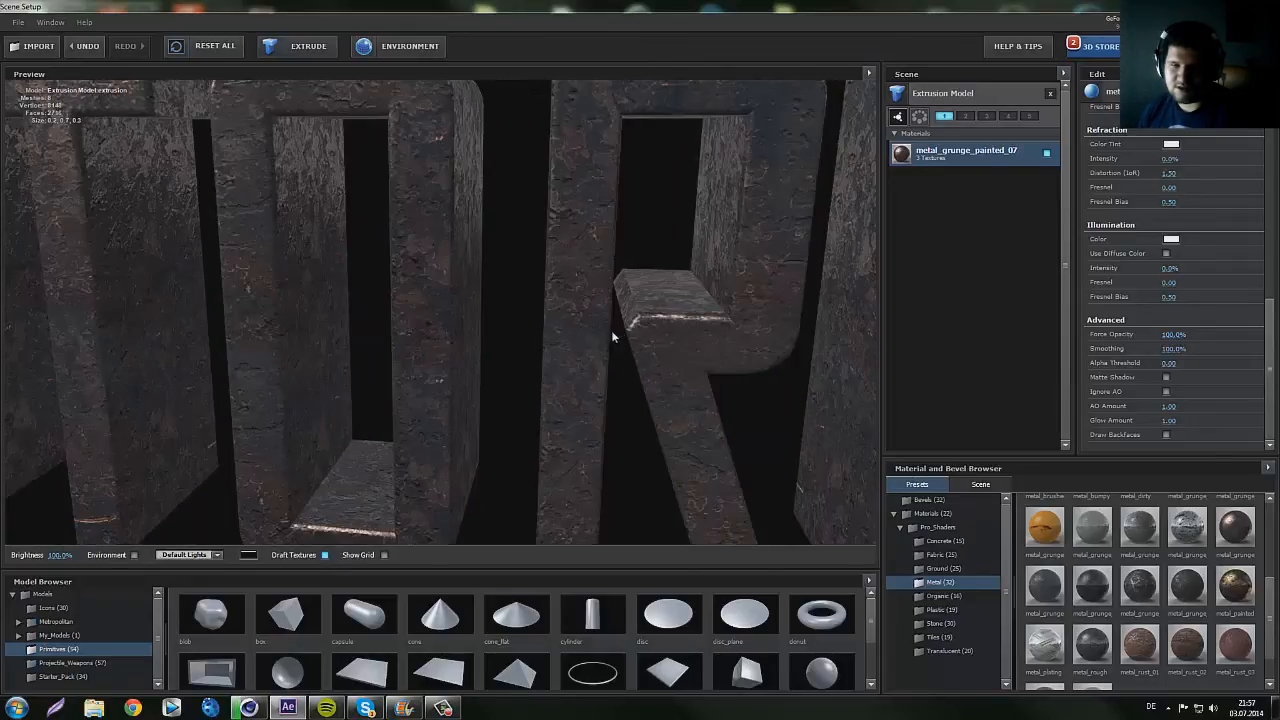
pyautogui.moveTo(612, 331); pyautogui.dragTo(590, 296)
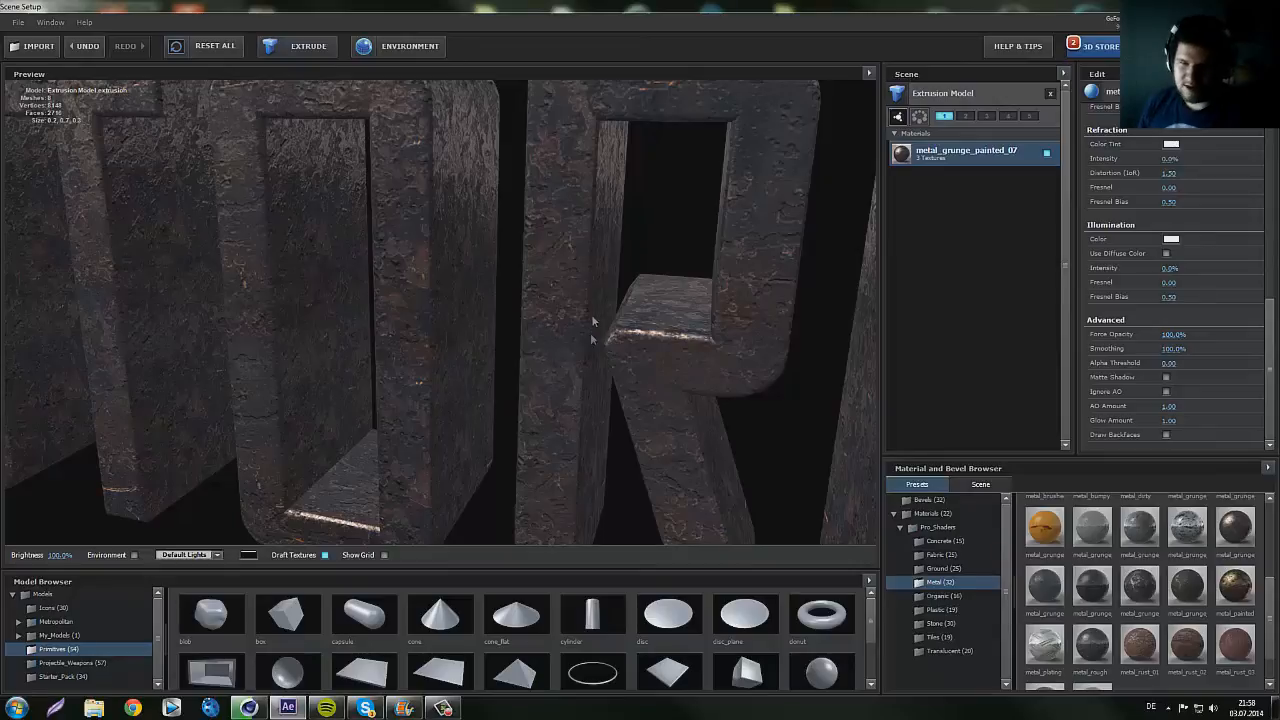
pyautogui.scroll(-5, 596, 341)
pyautogui.moveTo(596, 347)
pyautogui.mouseDown()
pyautogui.moveTo(580, 340)
pyautogui.moveTo(590, 336)
pyautogui.mouseUp()
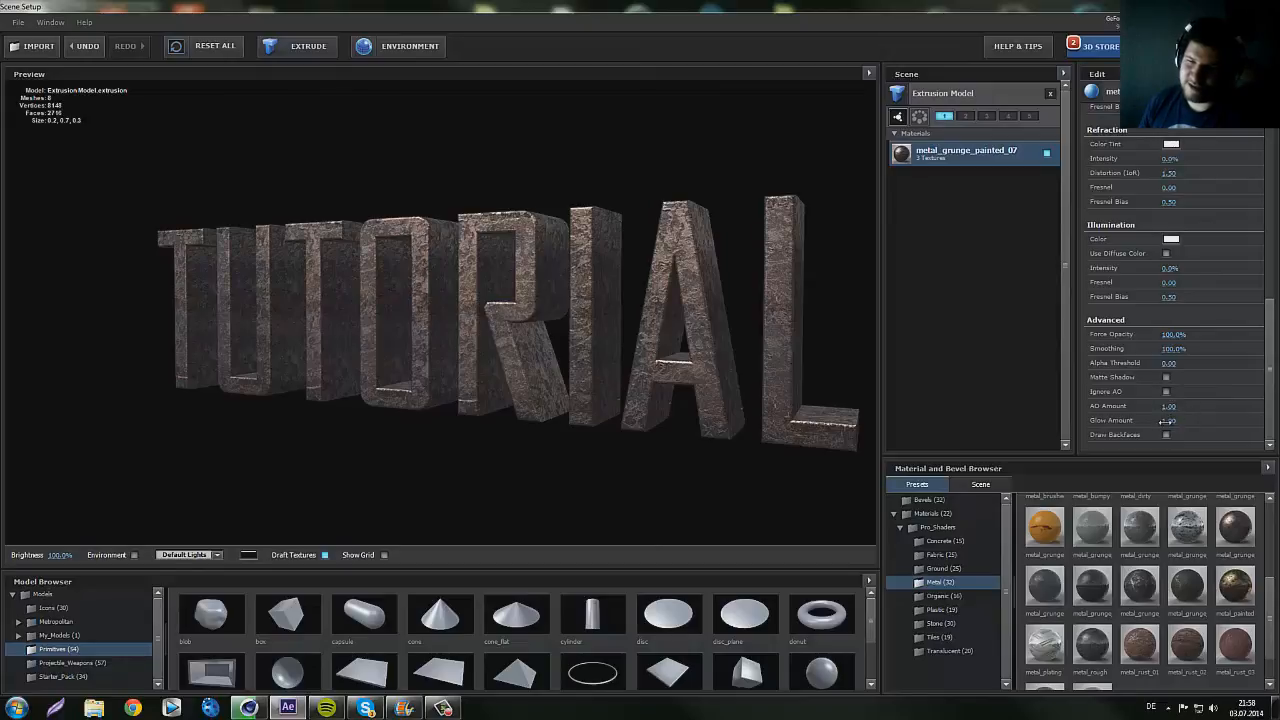
pyautogui.moveTo(669, 371); pyautogui.dragTo(676, 354)
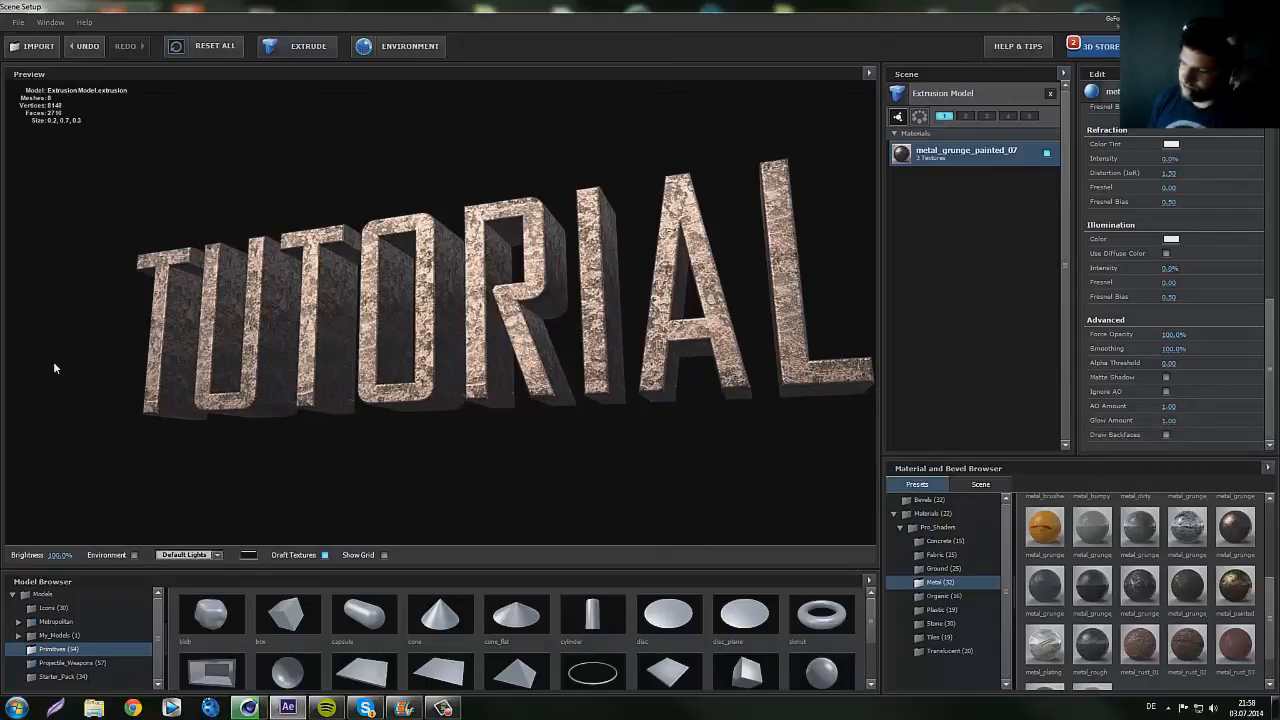
# - Lower the material's Force Opacity to 42% and compare the letters with Draw Backfaces on and off, leaving it off
pyautogui.click(1166, 435)
pyautogui.moveTo(1173, 334); pyautogui.dragTo(1141, 337)
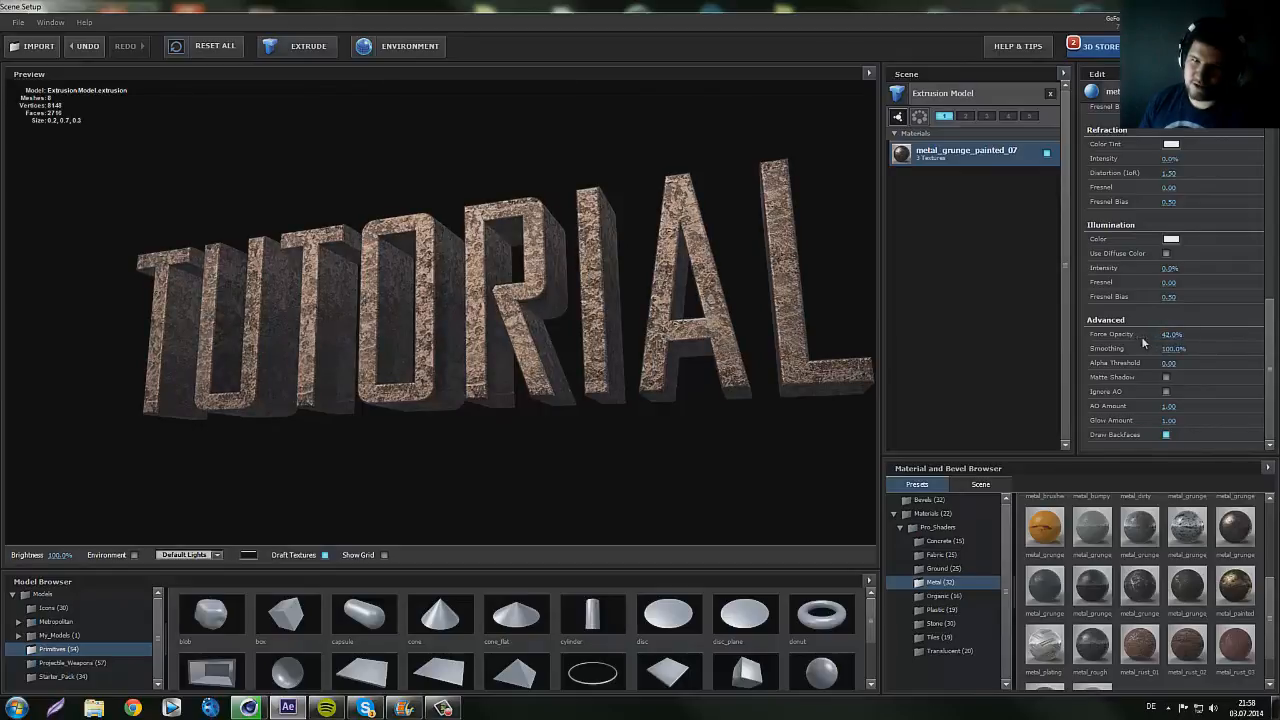
pyautogui.moveTo(517, 297); pyautogui.dragTo(505, 300)
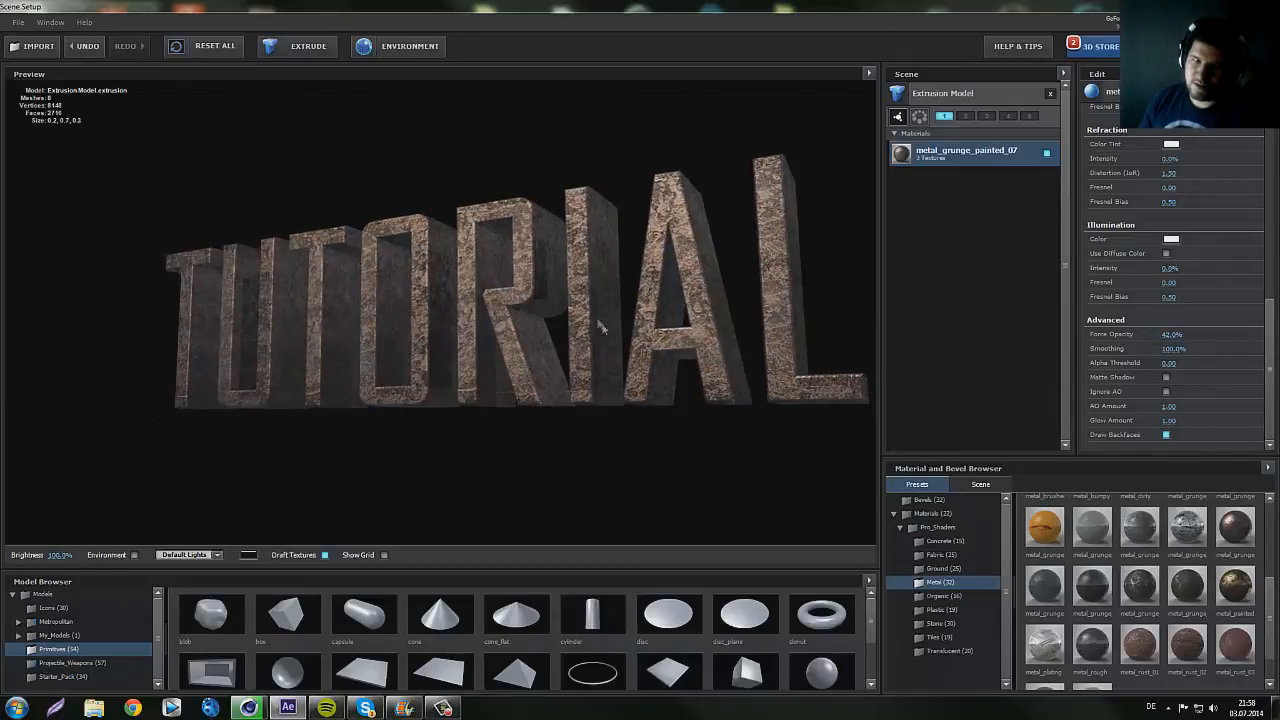
pyautogui.click(1166, 435)
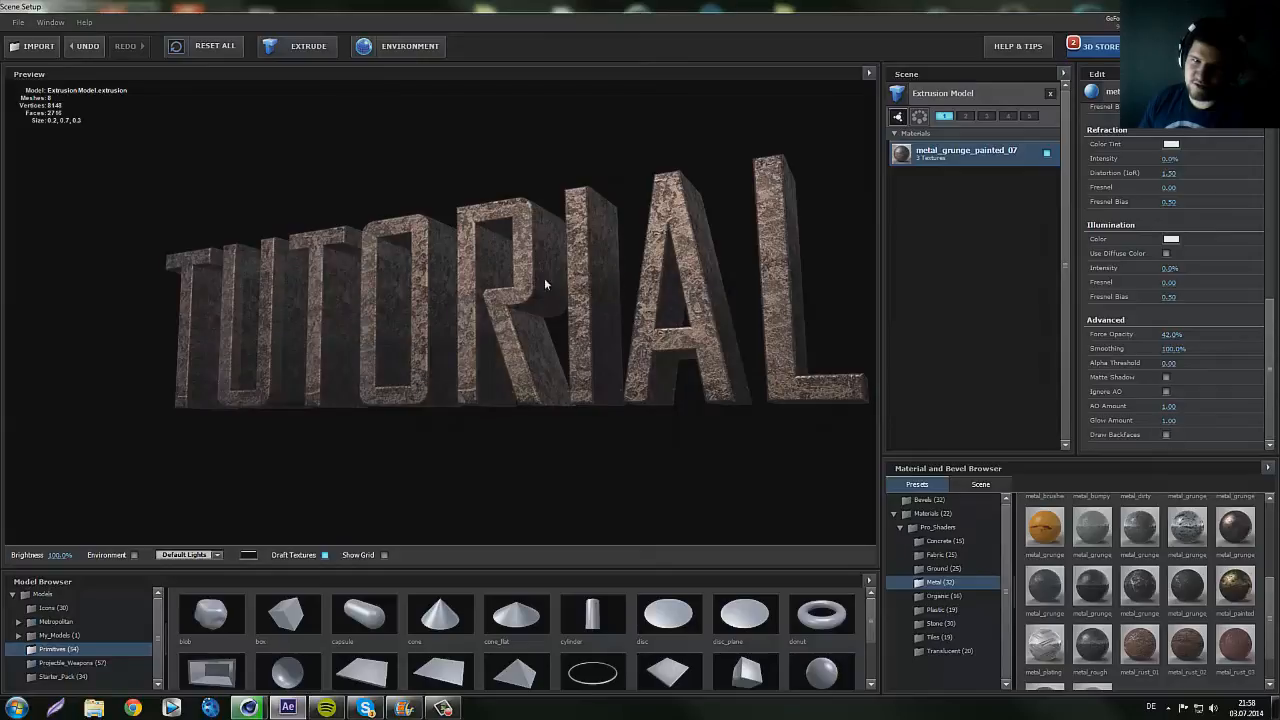
# - Compare the semi-transparent letters with Draw Backfaces on and off from several viewing angles
pyautogui.click(1166, 435)
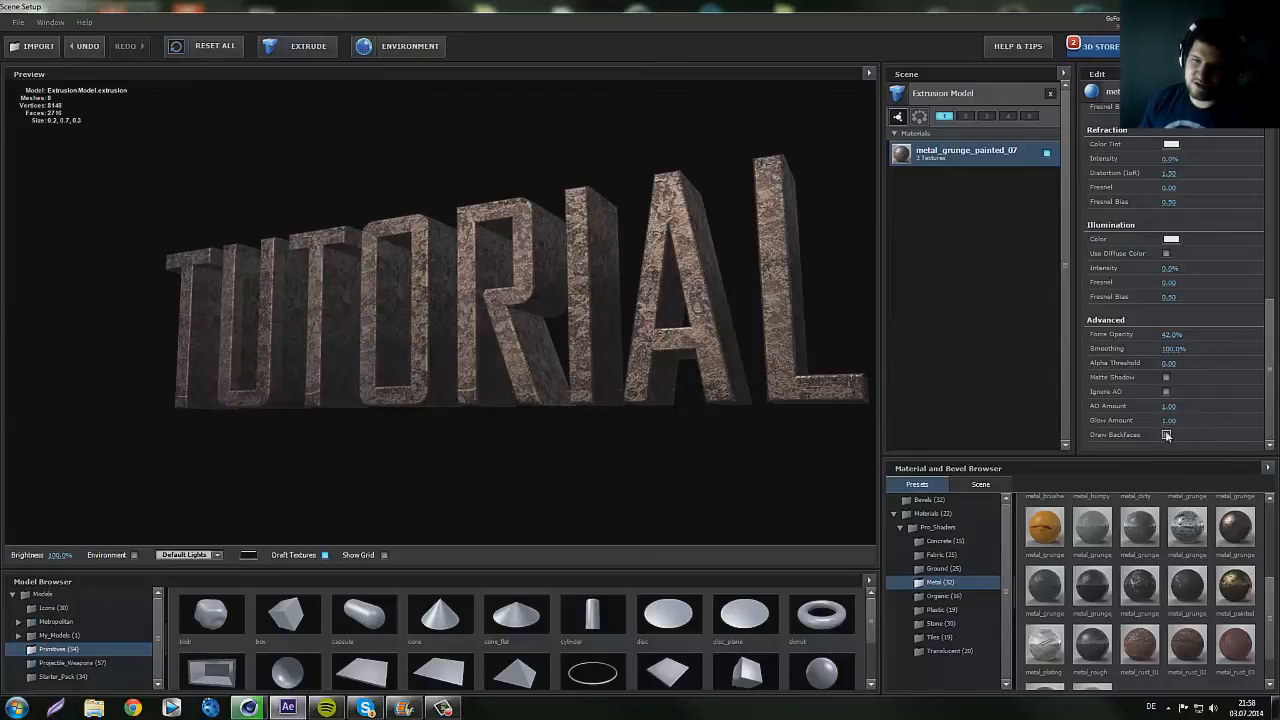
pyautogui.moveTo(633, 311); pyautogui.dragTo(517, 317)
pyautogui.click(1166, 435)
pyautogui.moveTo(474, 333); pyautogui.dragTo(635, 322)
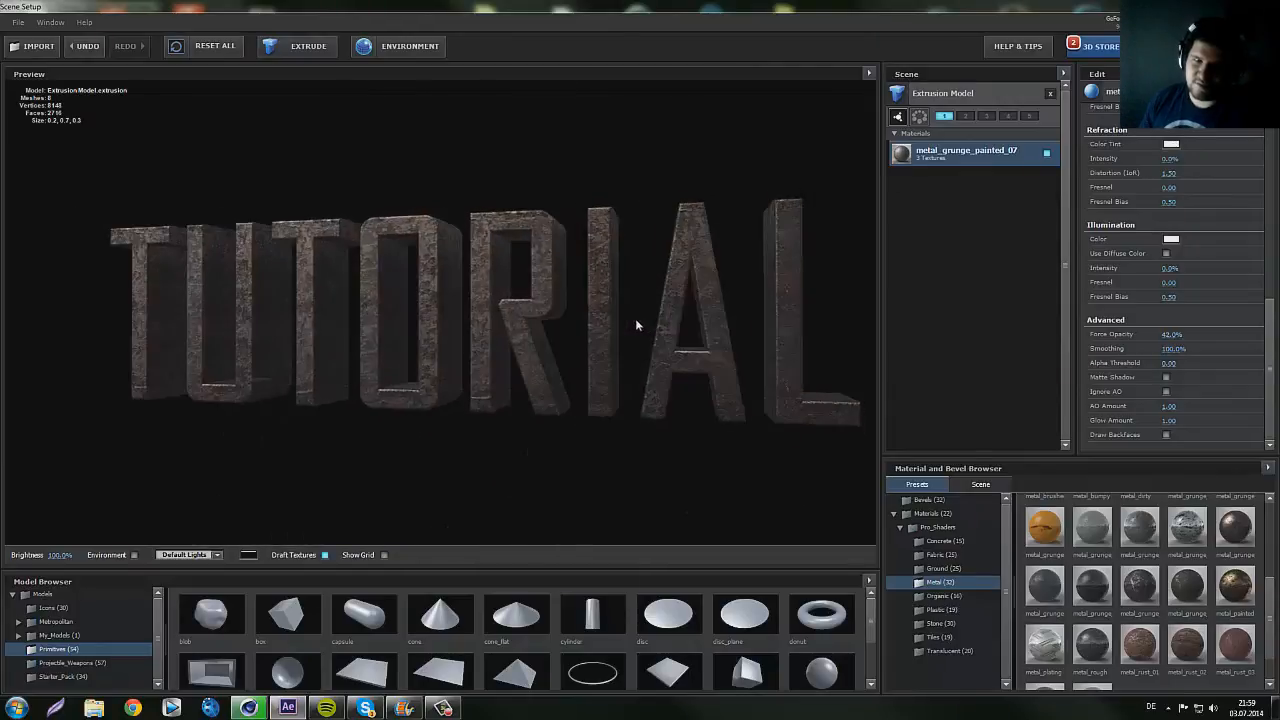
pyautogui.click(1166, 435)
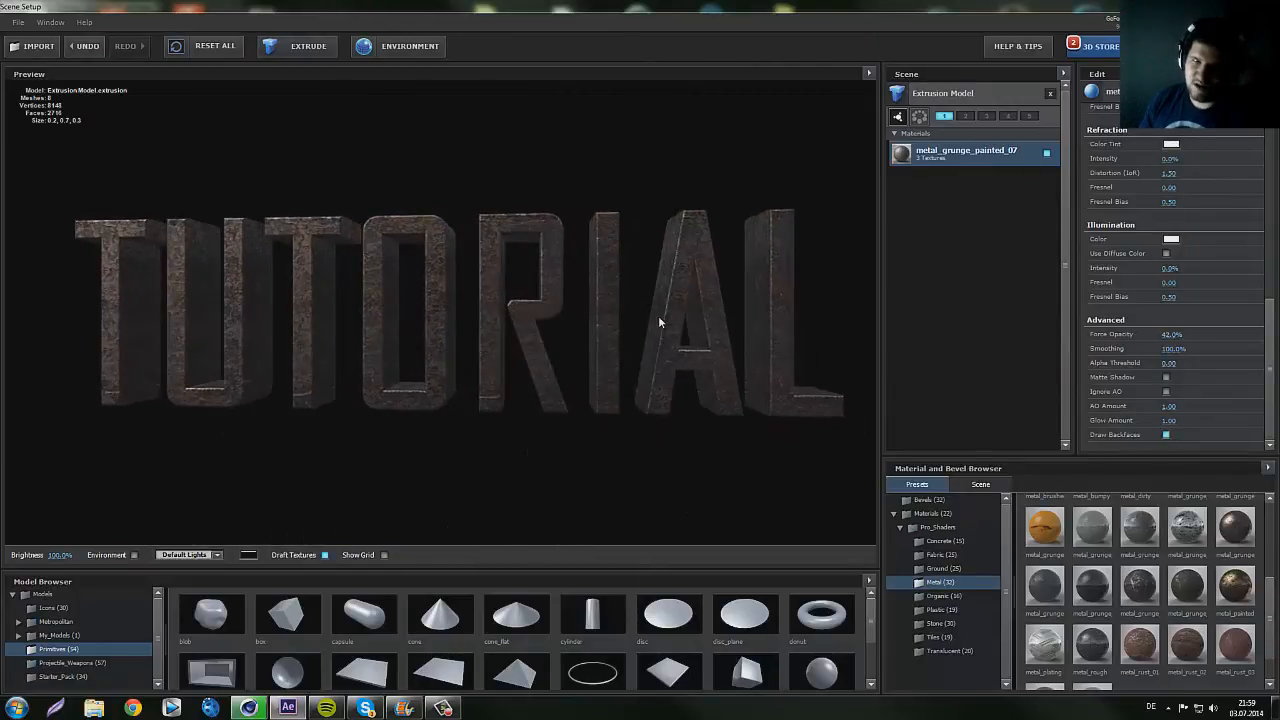
pyautogui.moveTo(652, 318); pyautogui.dragTo(633, 323)
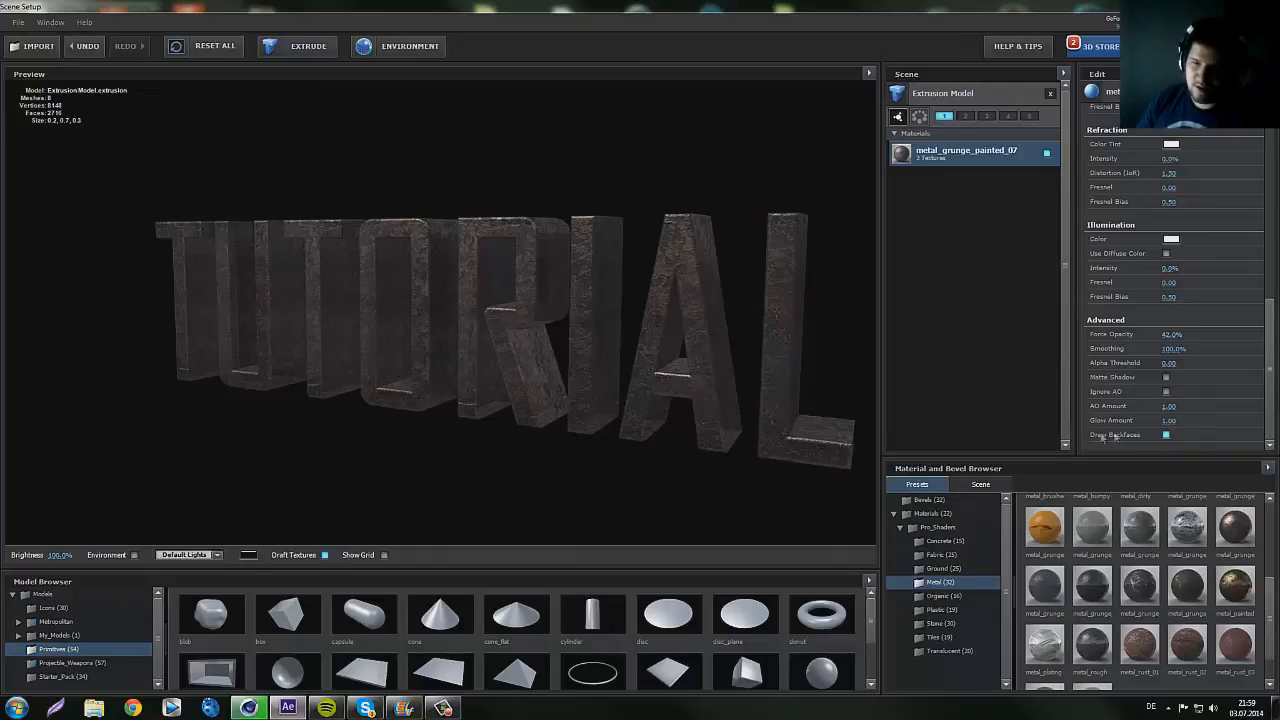
pyautogui.moveTo(524, 355); pyautogui.dragTo(562, 355)
# - Return the material's Force Opacity to 100%, switch Draw Backfaces off and apply the scene setup
pyautogui.moveTo(1166, 336); pyautogui.dragTo(1239, 332)
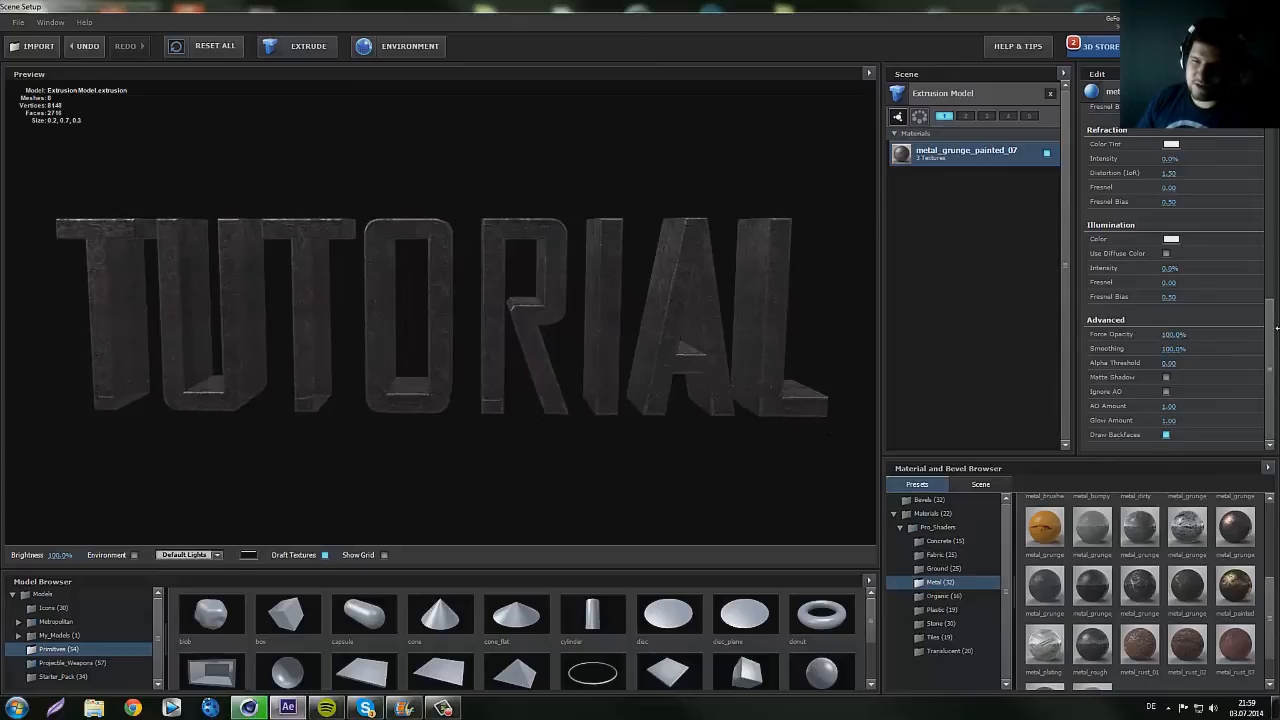
pyautogui.click(1166, 435)
pyautogui.moveTo(742, 352); pyautogui.dragTo(651, 363)
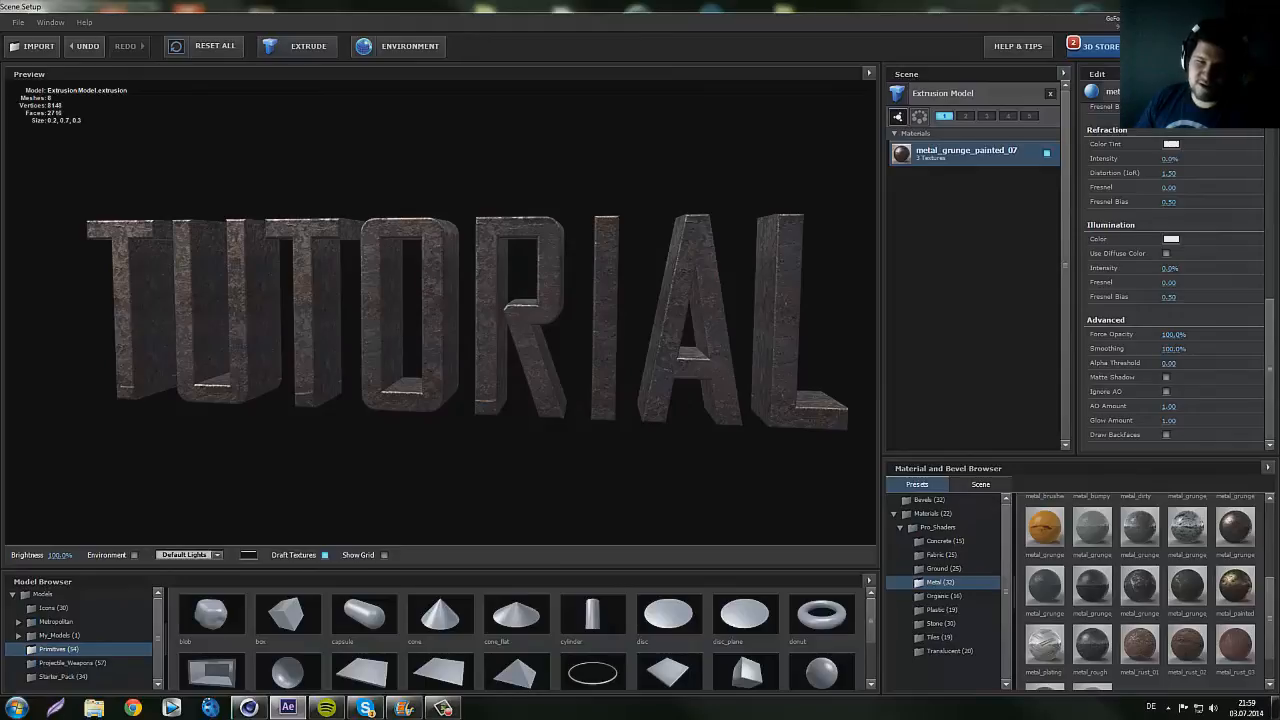
pyautogui.click(1236, 46)
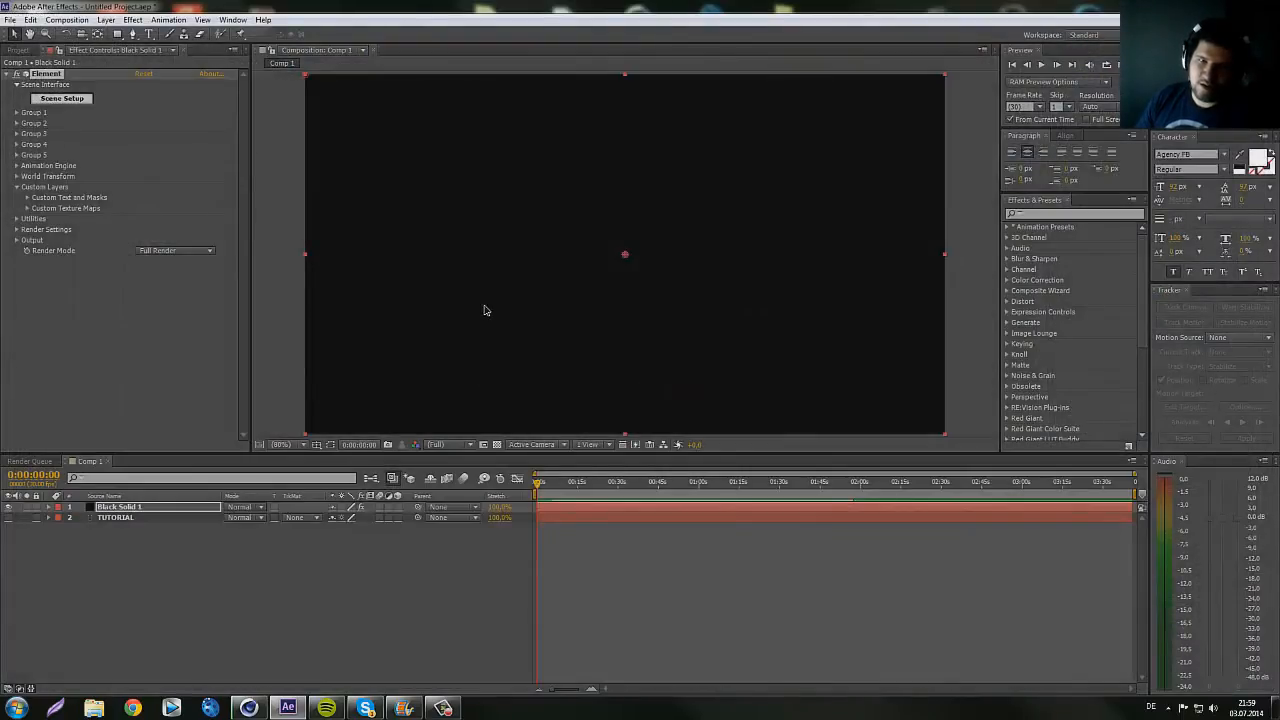
# - Add a new camera layer with its default settings to the composition
pyautogui.click(118, 507)
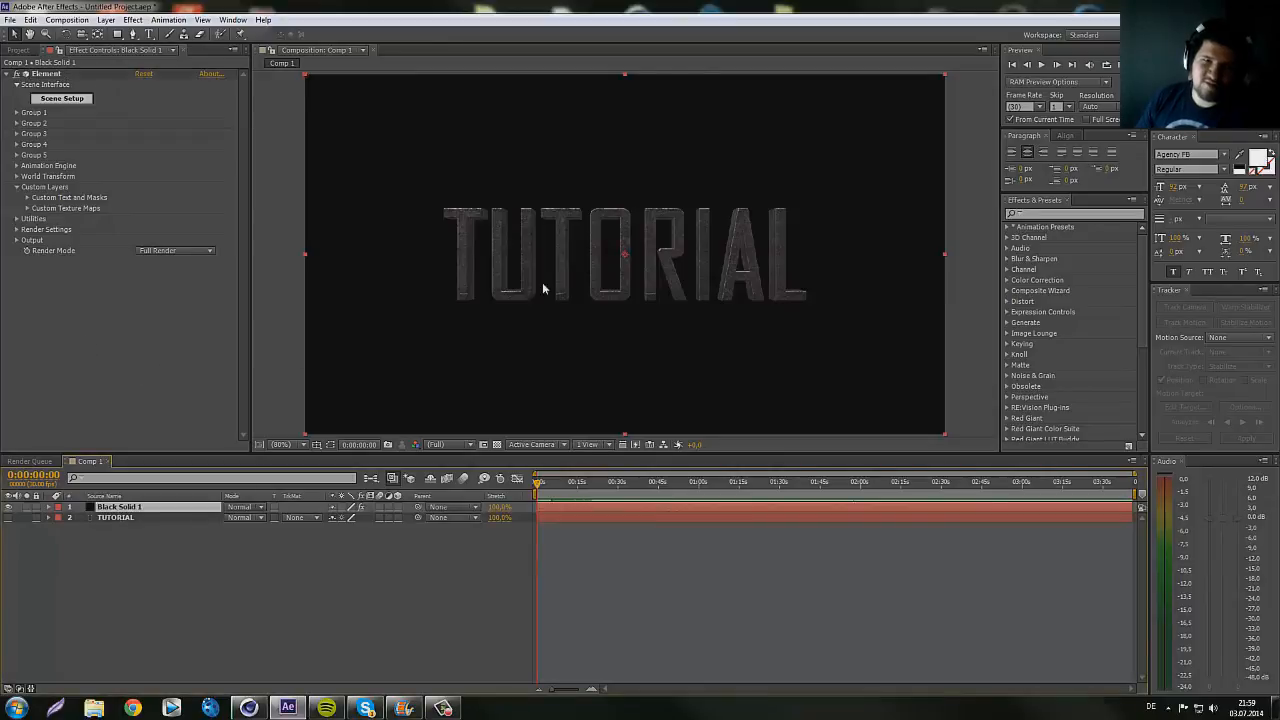
pyautogui.click(105, 20)
pyautogui.moveTo(129, 37)
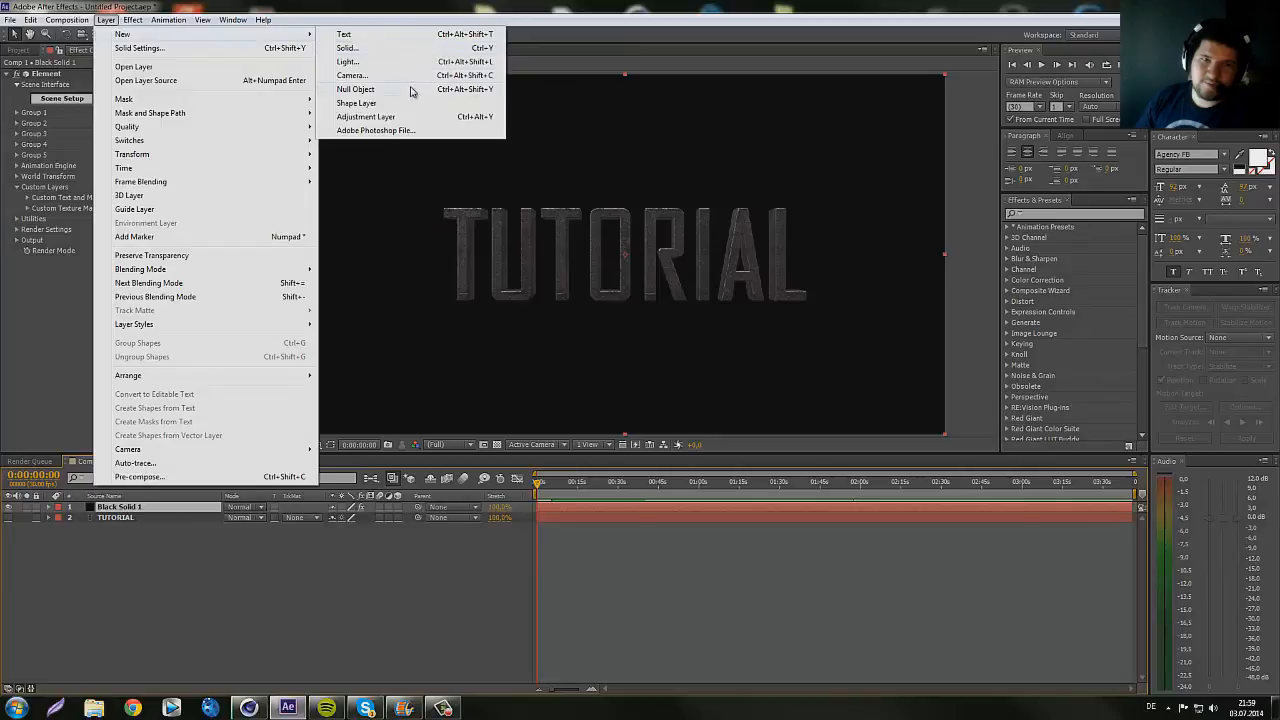
pyautogui.click(412, 77)
pyautogui.click(753, 401)
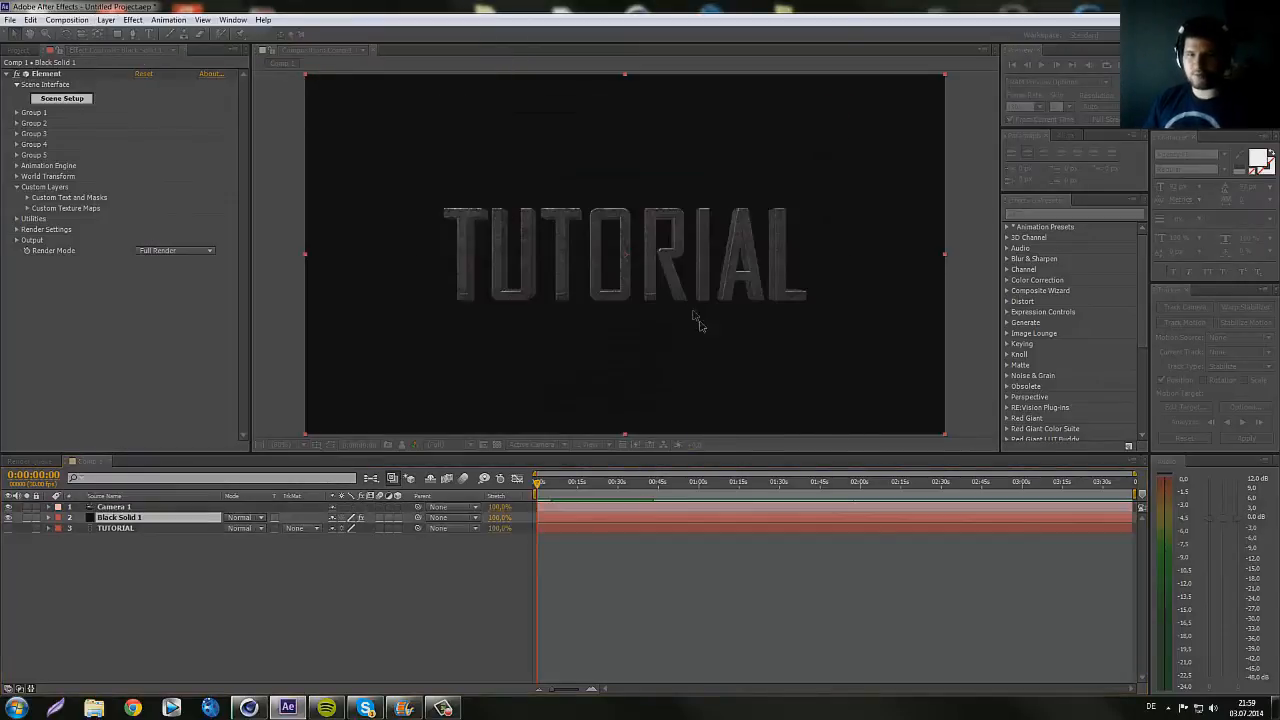
# - Orbit, zoom and pan the camera to frame the whole 3D text, seen slightly from above
pyautogui.press('c')
pyautogui.moveTo(694, 271); pyautogui.dragTo(558, 250)
pyautogui.press('c')
pyautogui.press('c')
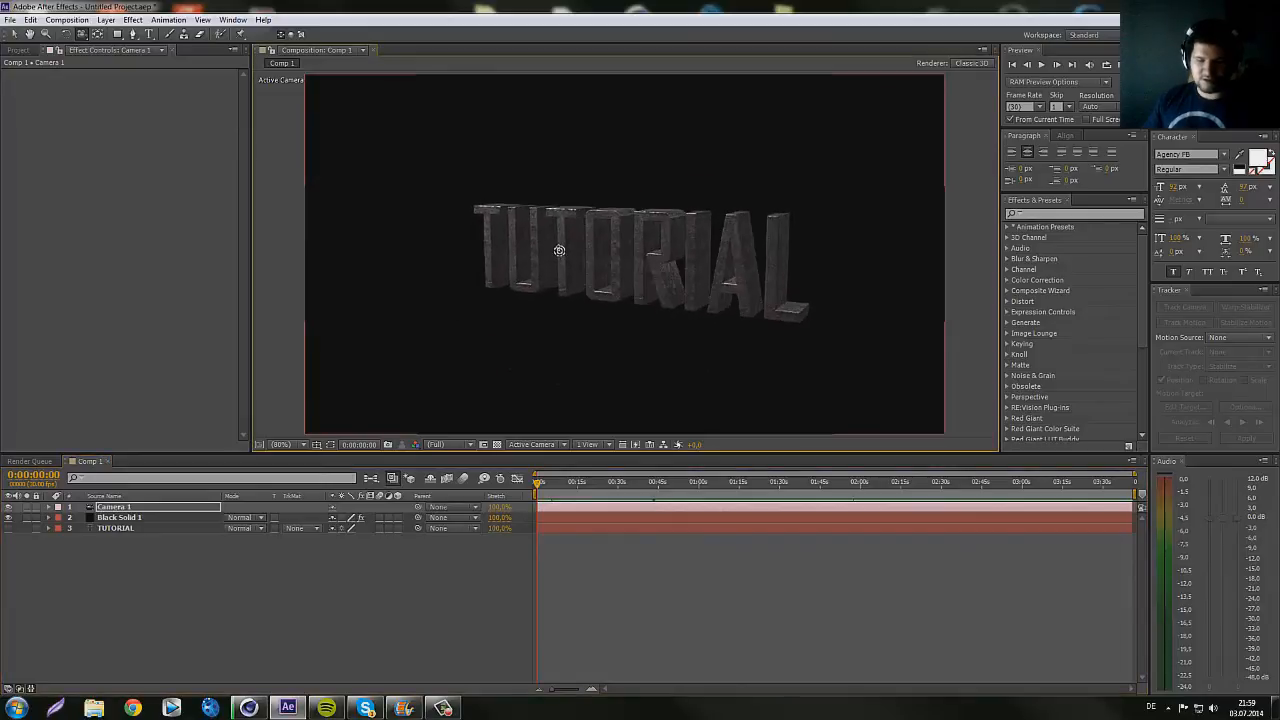
pyautogui.moveTo(656, 242)
pyautogui.mouseDown()
pyautogui.moveTo(737, 223)
pyautogui.moveTo(816, 230)
pyautogui.moveTo(740, 257)
pyautogui.moveTo(592, 275)
pyautogui.moveTo(600, 265)
pyautogui.moveTo(589, 337)
pyautogui.moveTo(587, 313)
pyautogui.moveTo(609, 289)
pyautogui.moveTo(594, 251)
pyautogui.moveTo(611, 297)
pyautogui.moveTo(662, 263)
pyautogui.mouseUp()
pyautogui.press('c')
pyautogui.press('c')
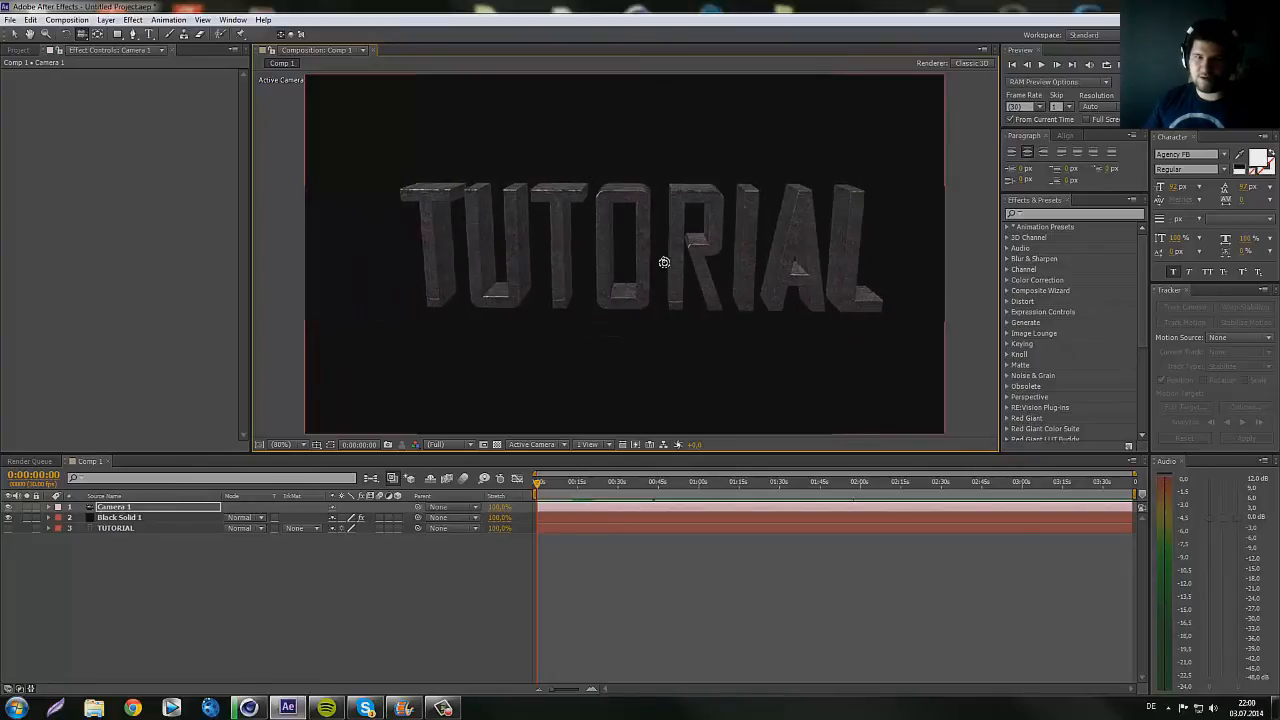
pyautogui.press('c')
pyautogui.moveTo(654, 257); pyautogui.dragTo(646, 260)
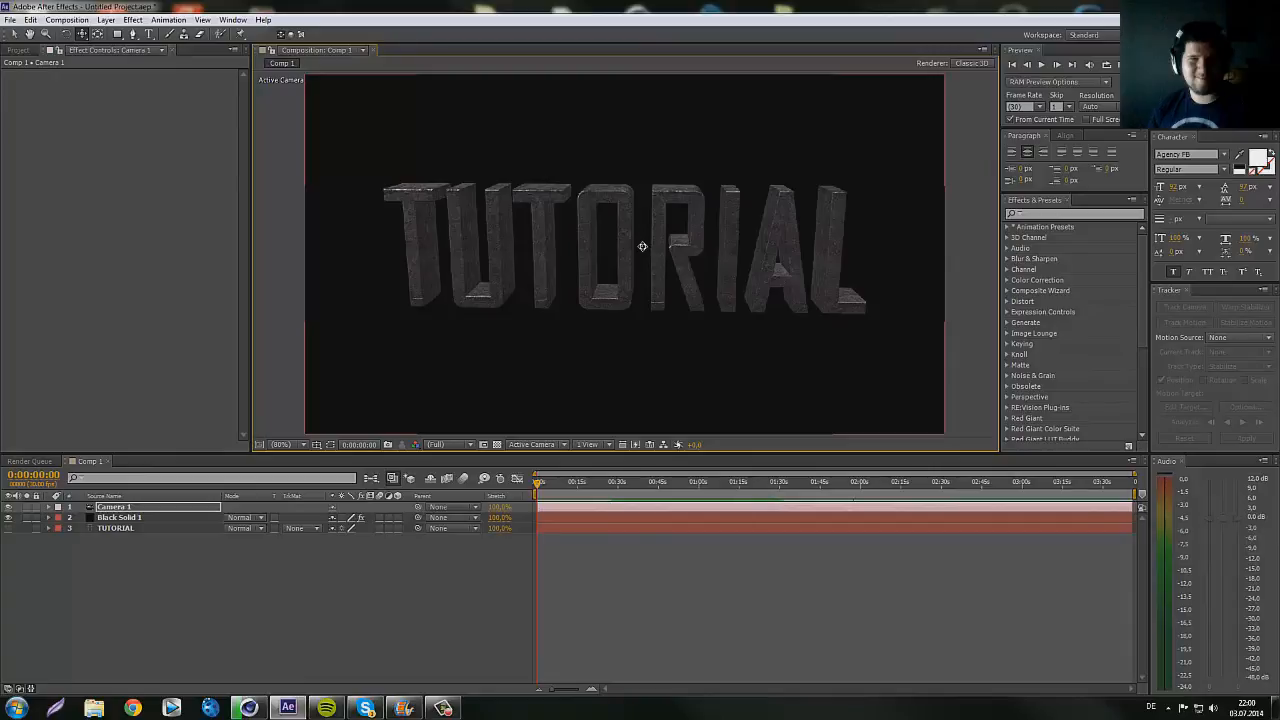
pyautogui.moveTo(598, 248)
pyautogui.mouseDown()
pyautogui.moveTo(591, 263)
pyautogui.moveTo(606, 270)
pyautogui.moveTo(594, 259)
pyautogui.mouseUp()
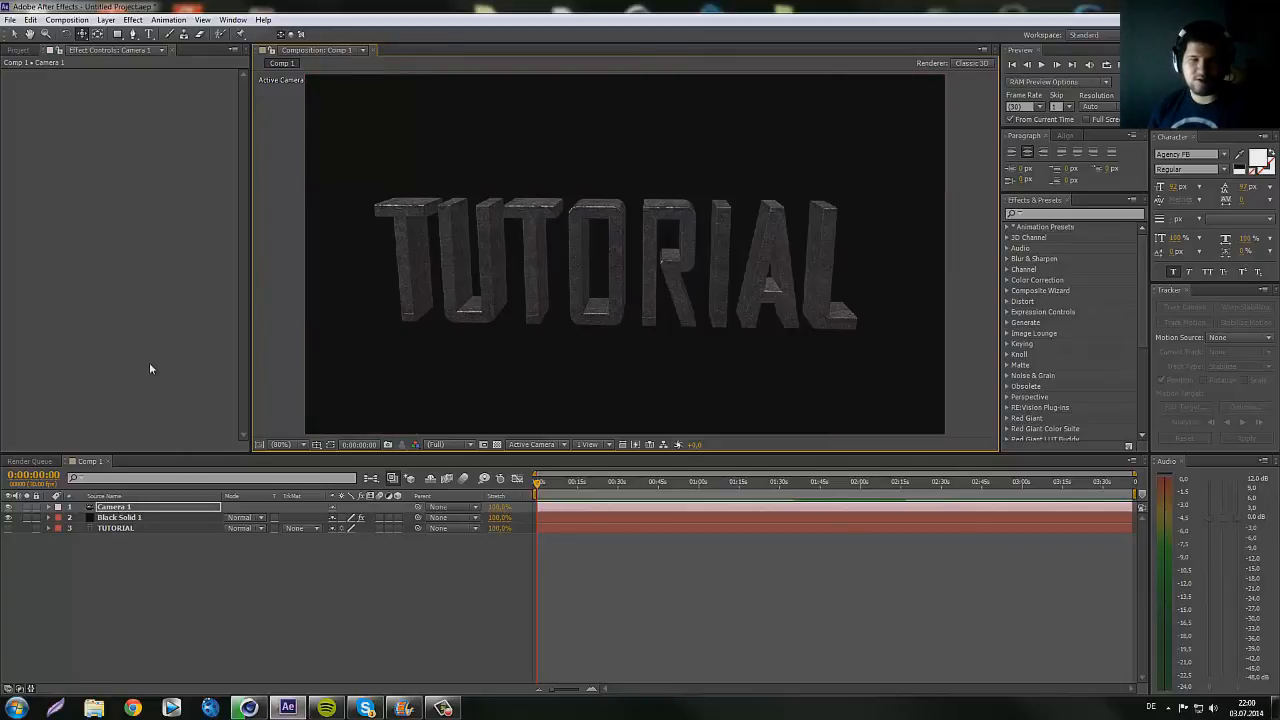
# - Look through the Element effect's groups and check the extrusion model's group assignment in the scene setup
pyautogui.click(128, 517)
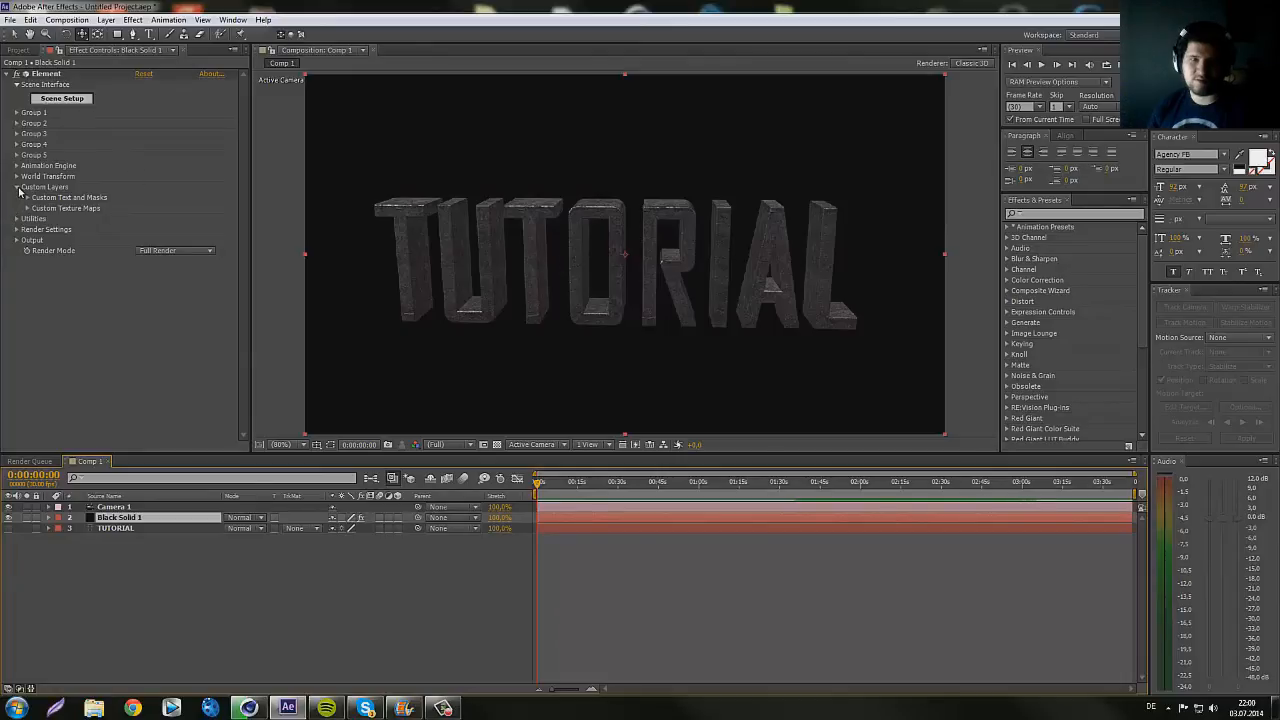
pyautogui.click(18, 188)
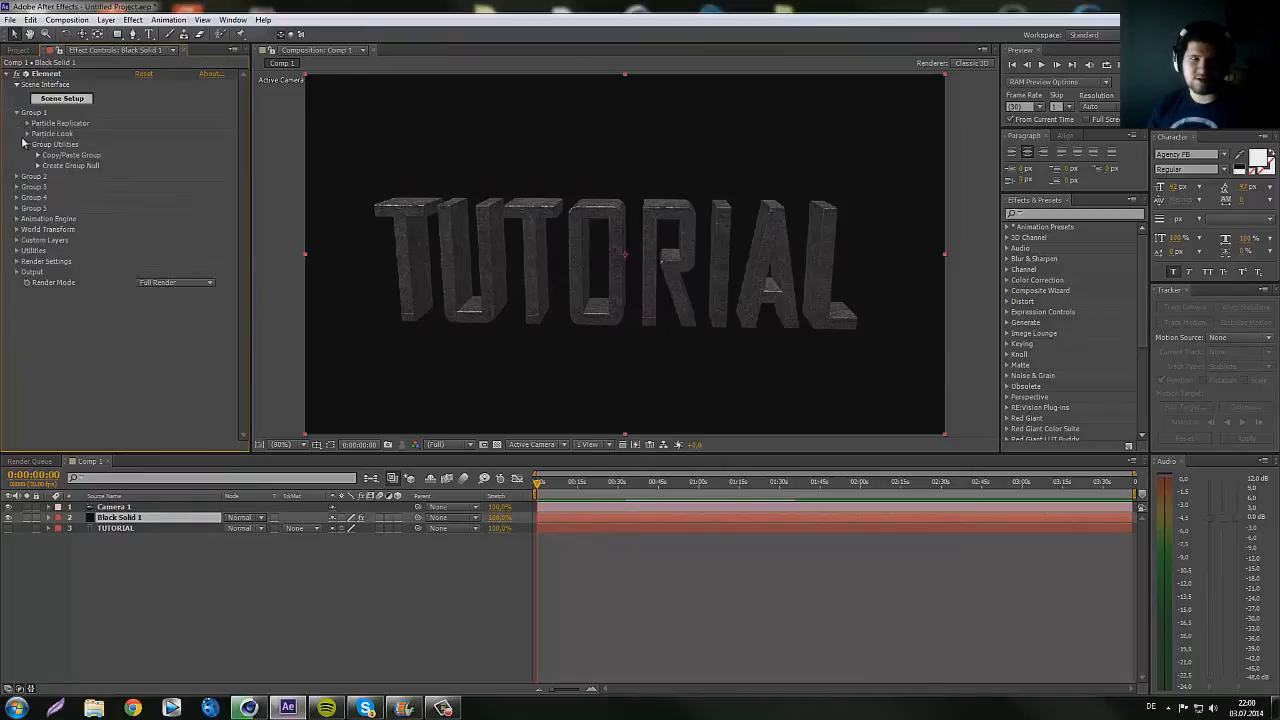
pyautogui.click(18, 114)
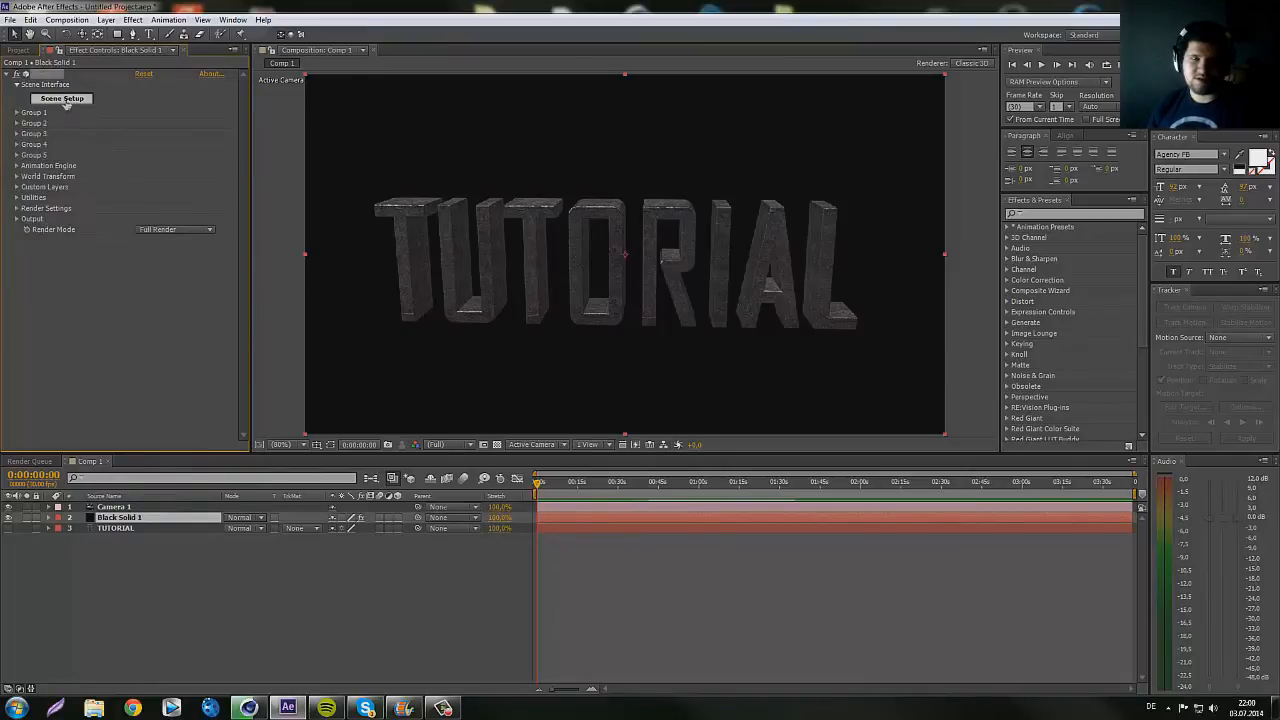
pyautogui.click(61, 98)
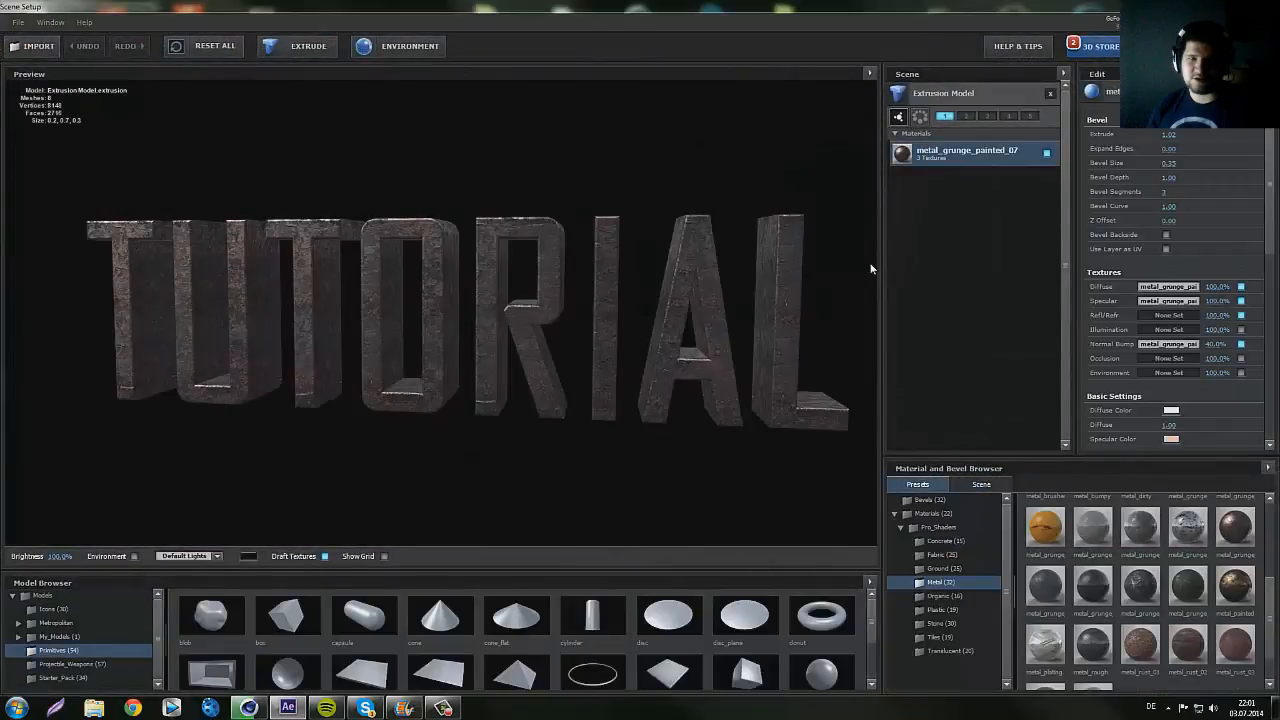
pyautogui.click(1003, 92)
pyautogui.moveTo(624, 316); pyautogui.dragTo(852, 135)
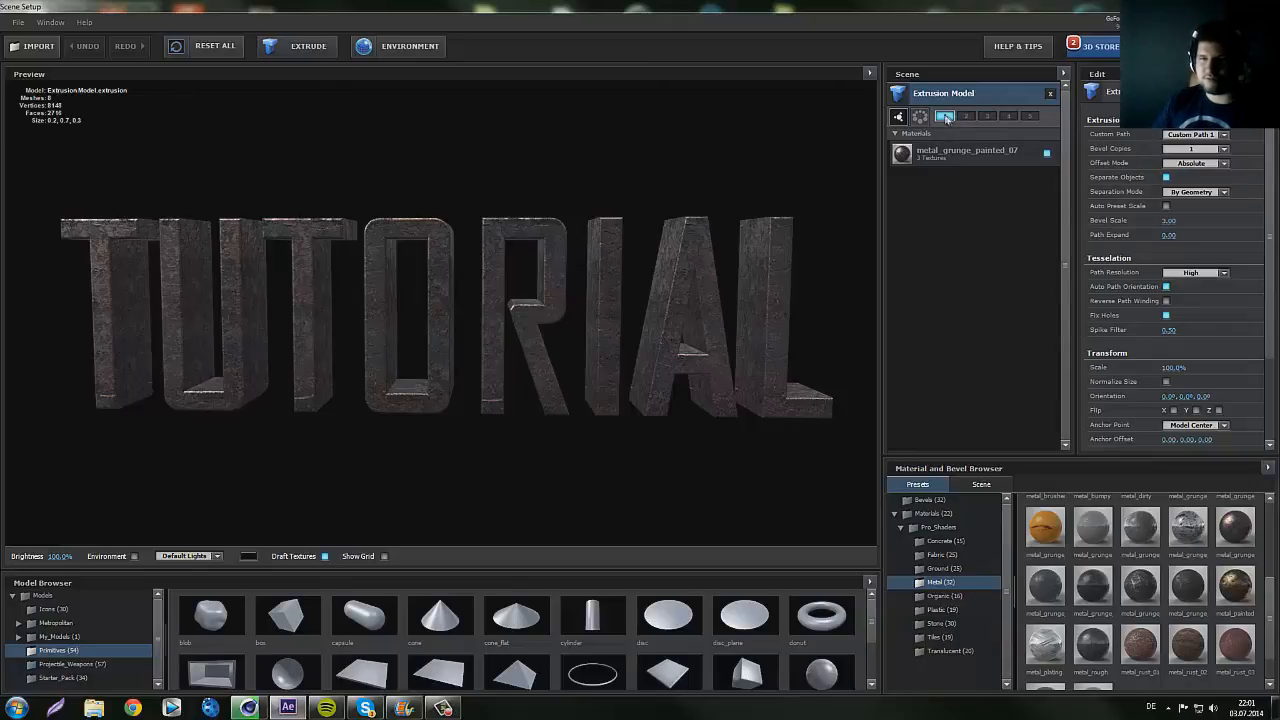
pyautogui.click(1236, 46)
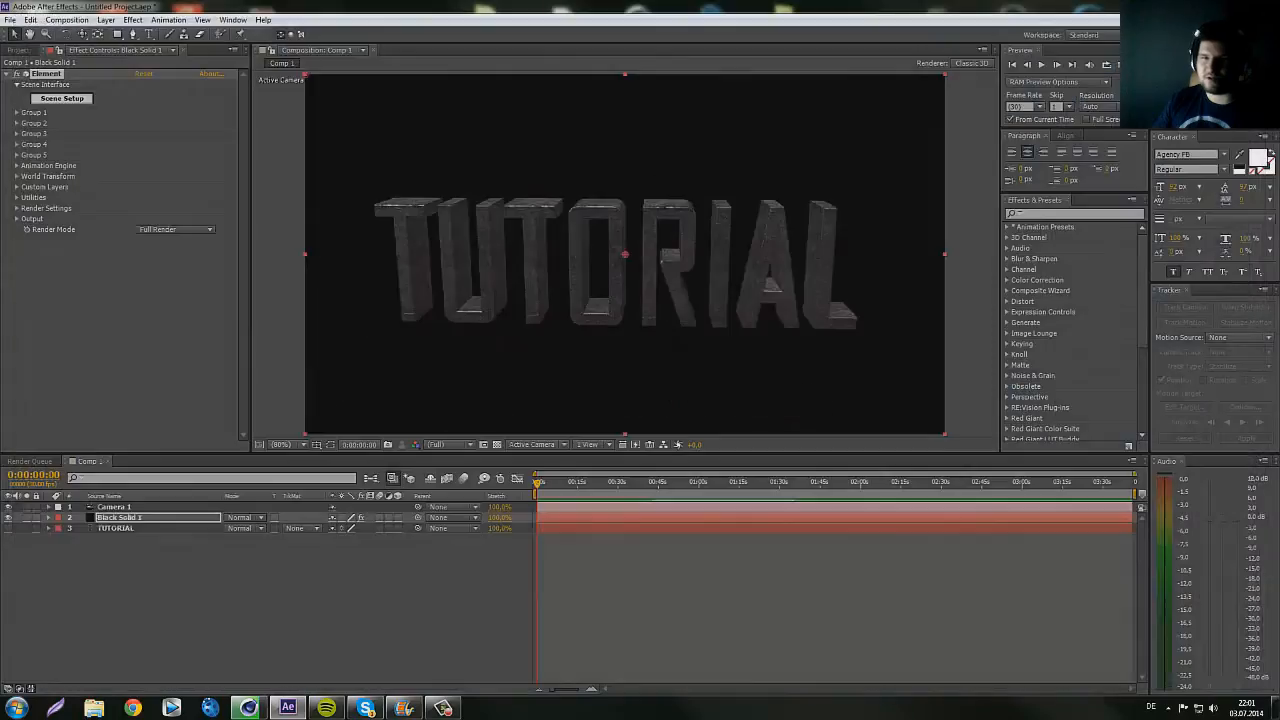
# - Set Group 1's Particle Count to 5 and Replicator Shape to Plane, and view the copies from another angle
pyautogui.click(16, 113)
pyautogui.click(27, 123)
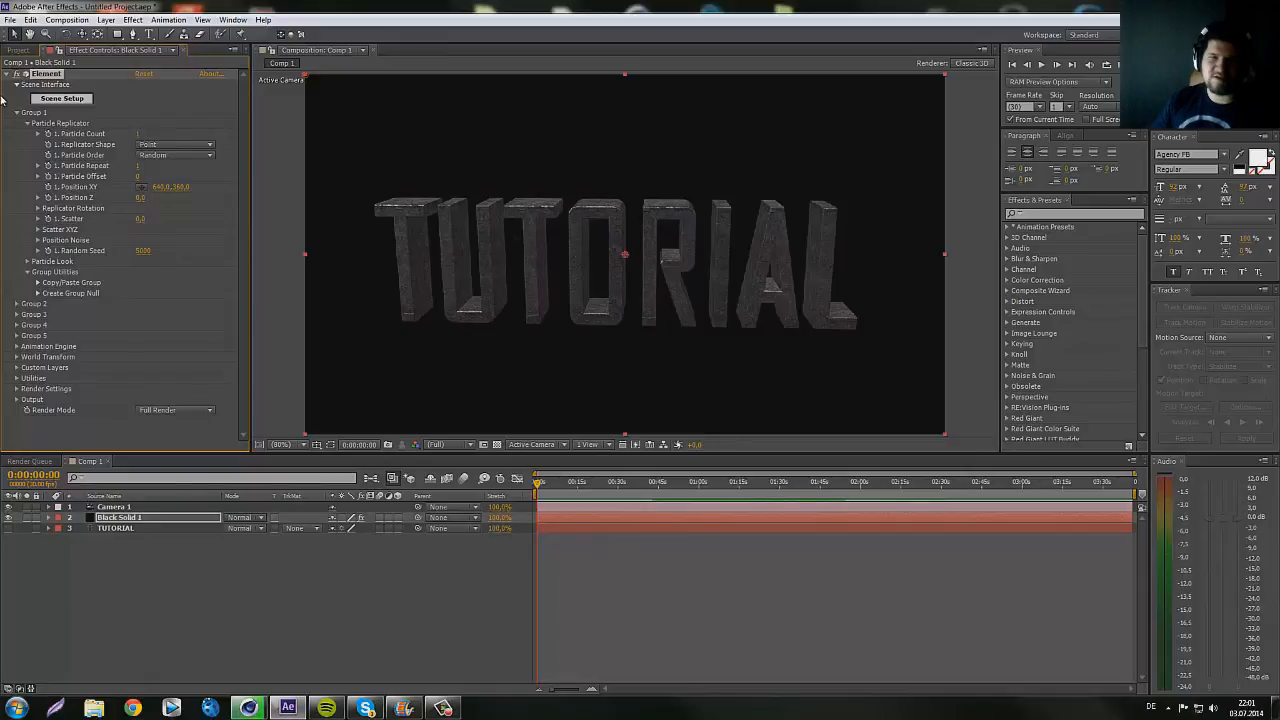
pyautogui.click(139, 134)
pyautogui.write('5')
pyautogui.press('Return')
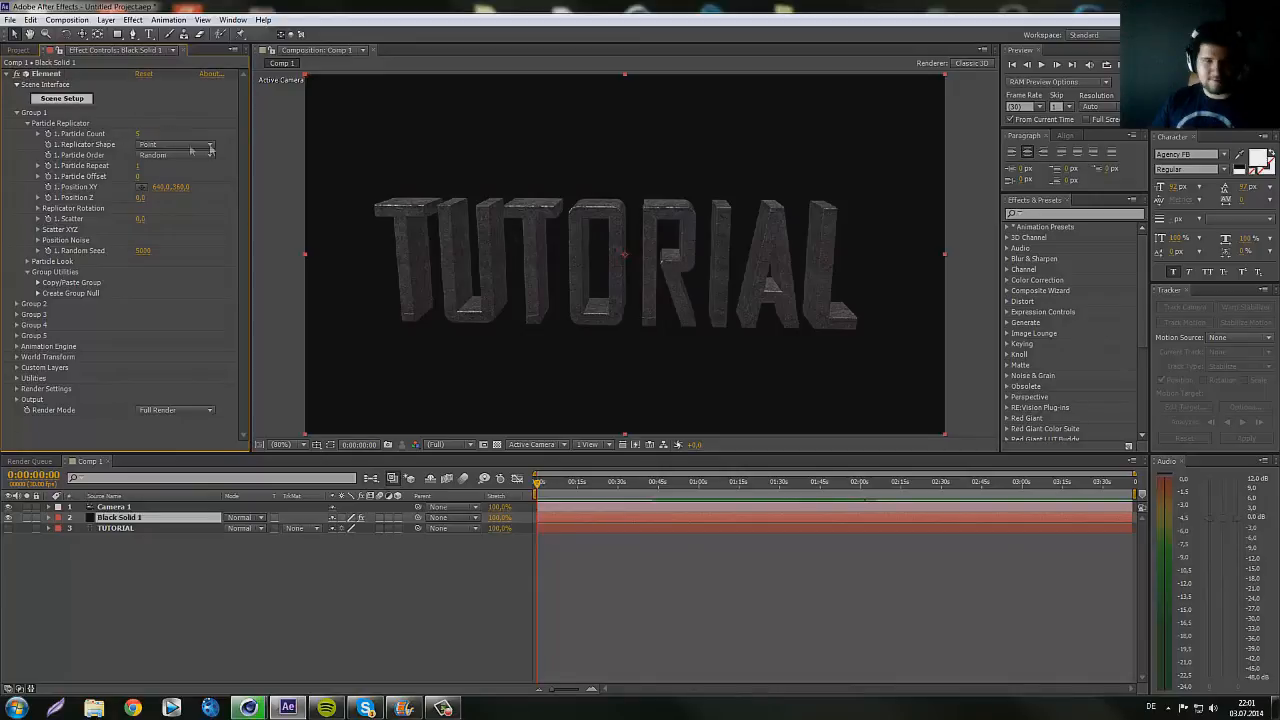
pyautogui.click(178, 146)
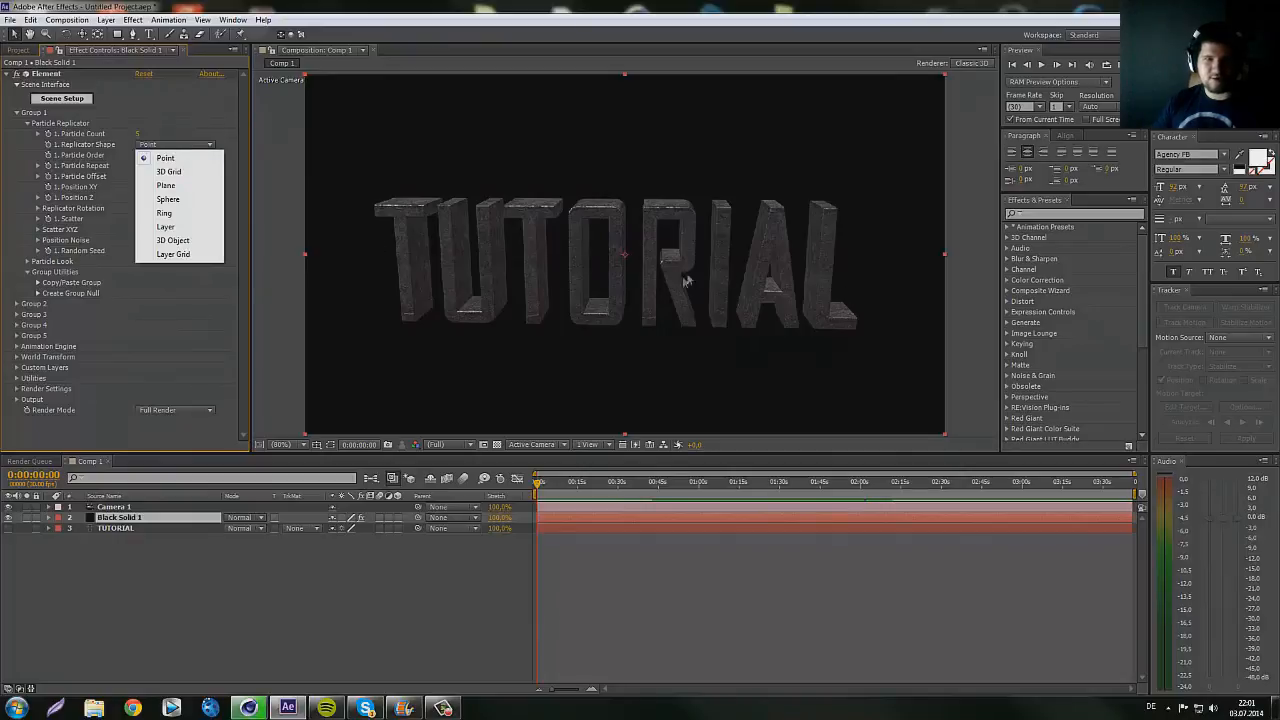
pyautogui.click(203, 189)
pyautogui.press('c')
pyautogui.moveTo(720, 262)
pyautogui.mouseDown()
pyautogui.moveTo(594, 275)
pyautogui.moveTo(720, 270)
pyautogui.mouseUp()
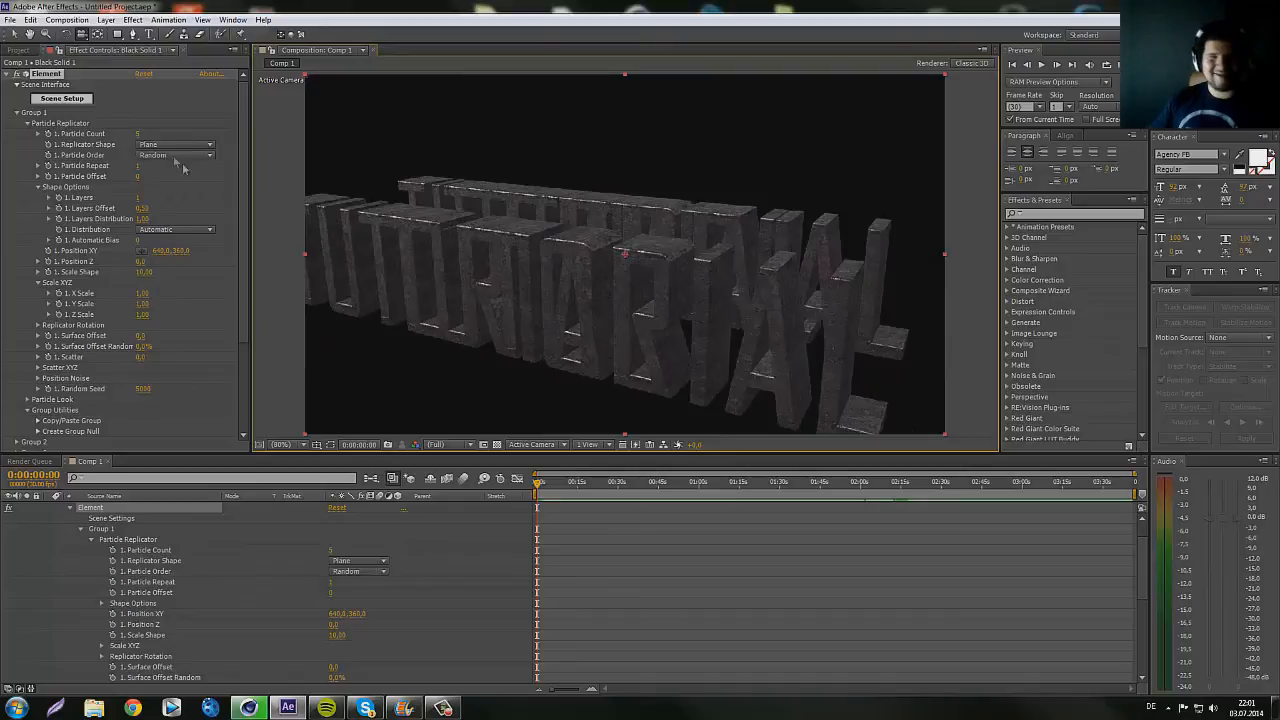
# - Return Group 1's Replicator Shape to Point and its Particle Count to 1
pyautogui.click(175, 144)
pyautogui.click(158, 152)
pyautogui.click(138, 133)
pyautogui.write('1')
pyautogui.press('Return')
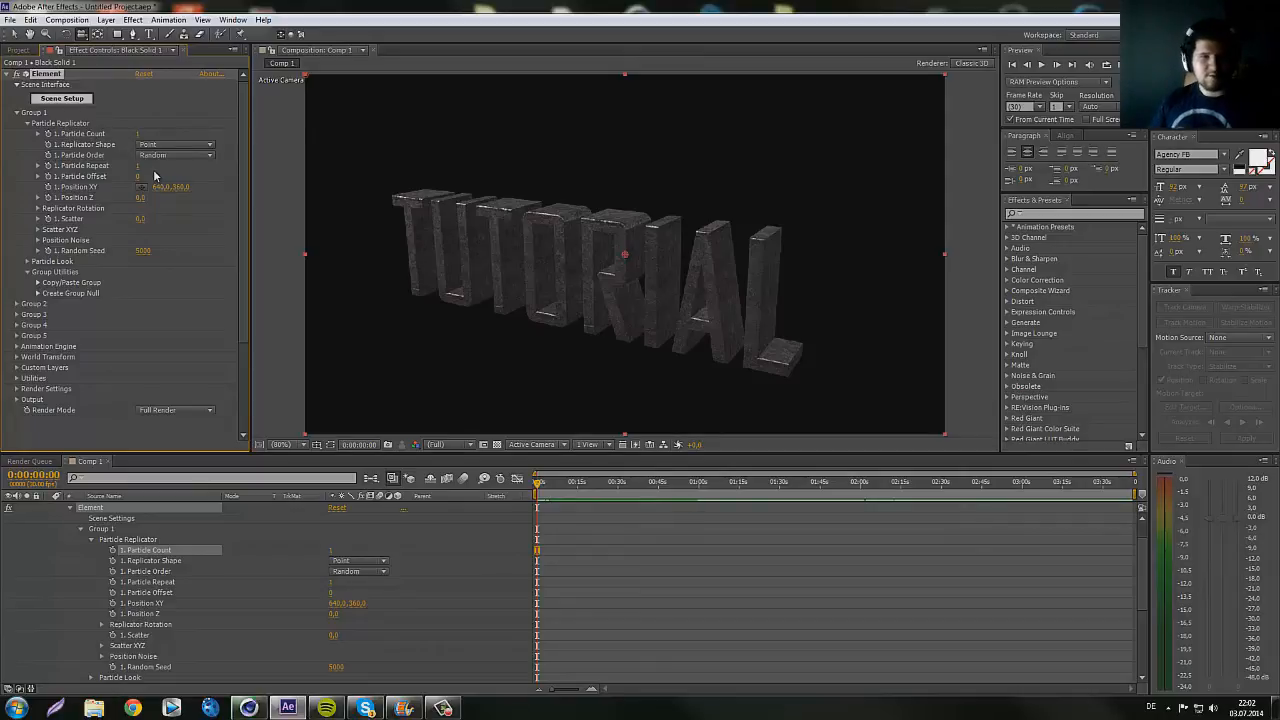
pyautogui.click(28, 123)
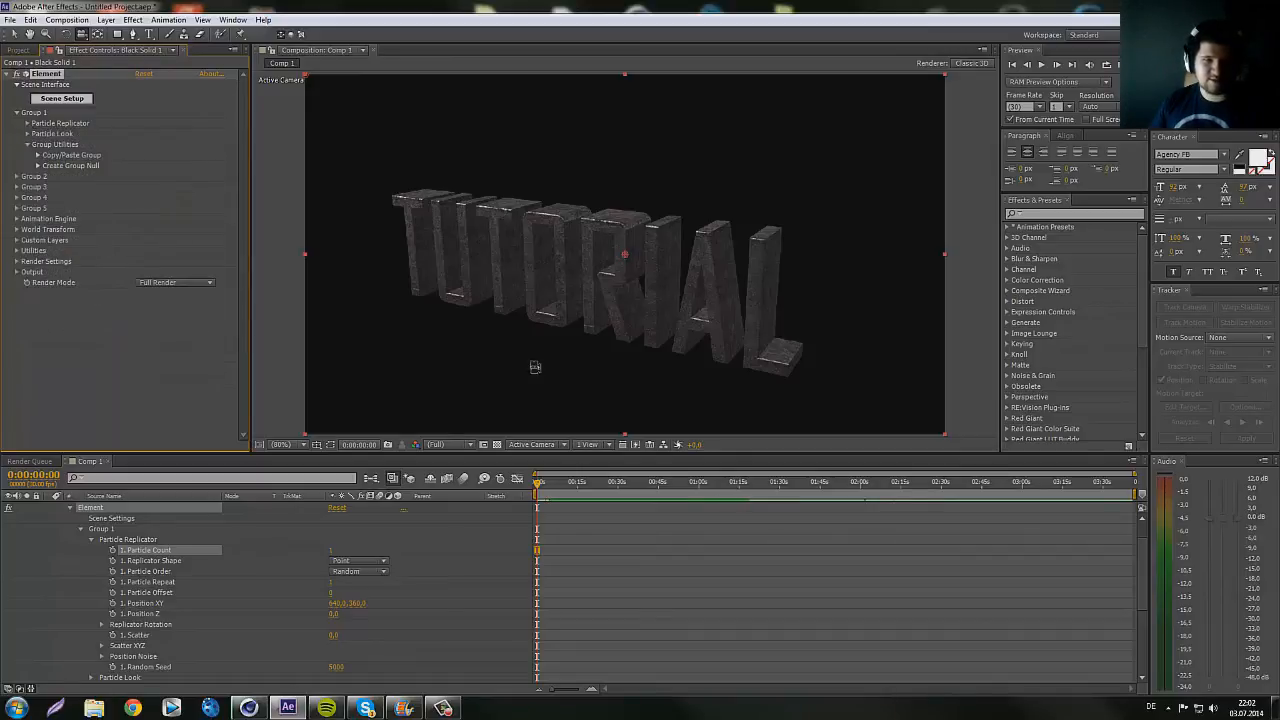
# - Enable Multi-Object in Group 1's Particle Look and set its random rotation to 43° to tilt the letters individually
pyautogui.moveTo(519, 269); pyautogui.dragTo(395, 245)
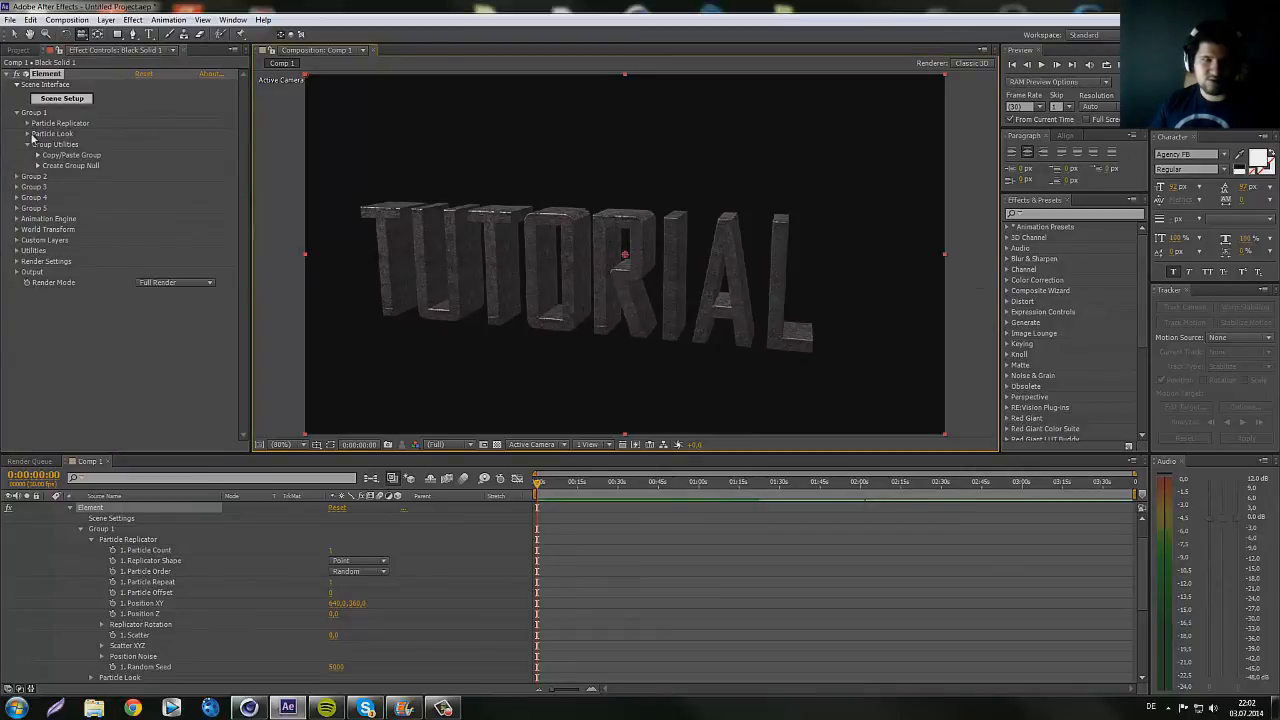
pyautogui.click(28, 134)
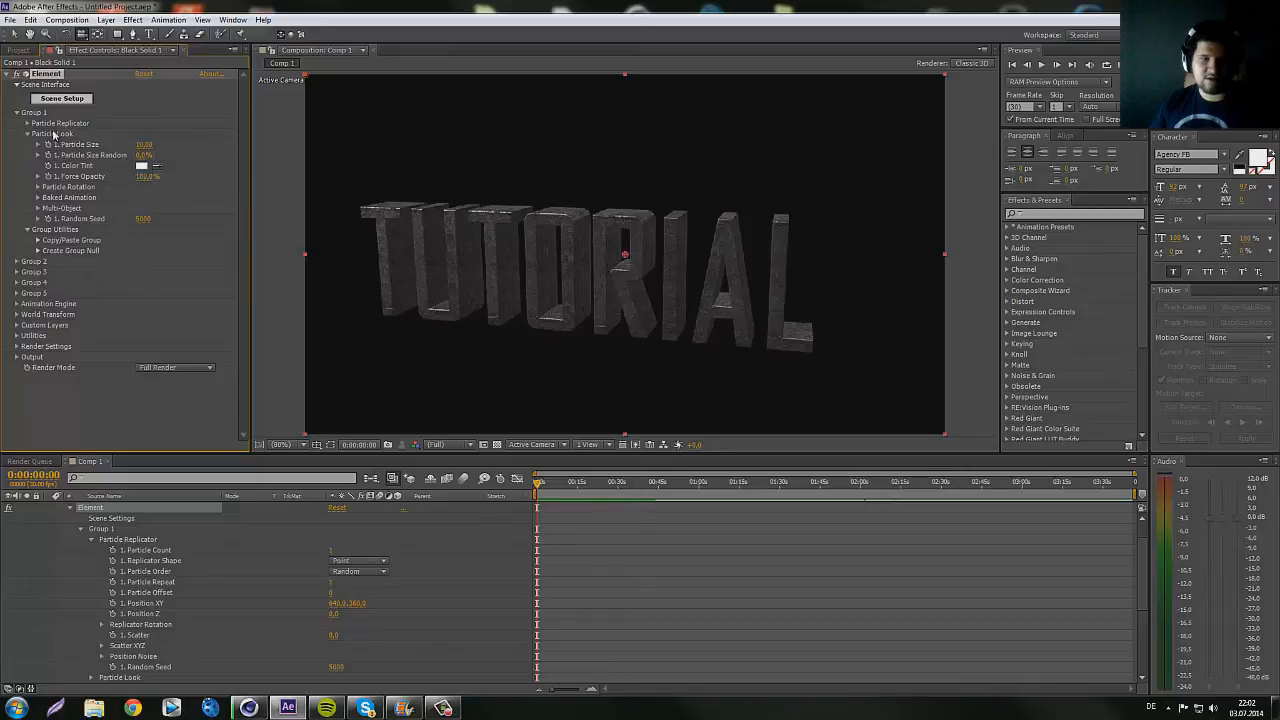
pyautogui.click(38, 208)
pyautogui.click(139, 219)
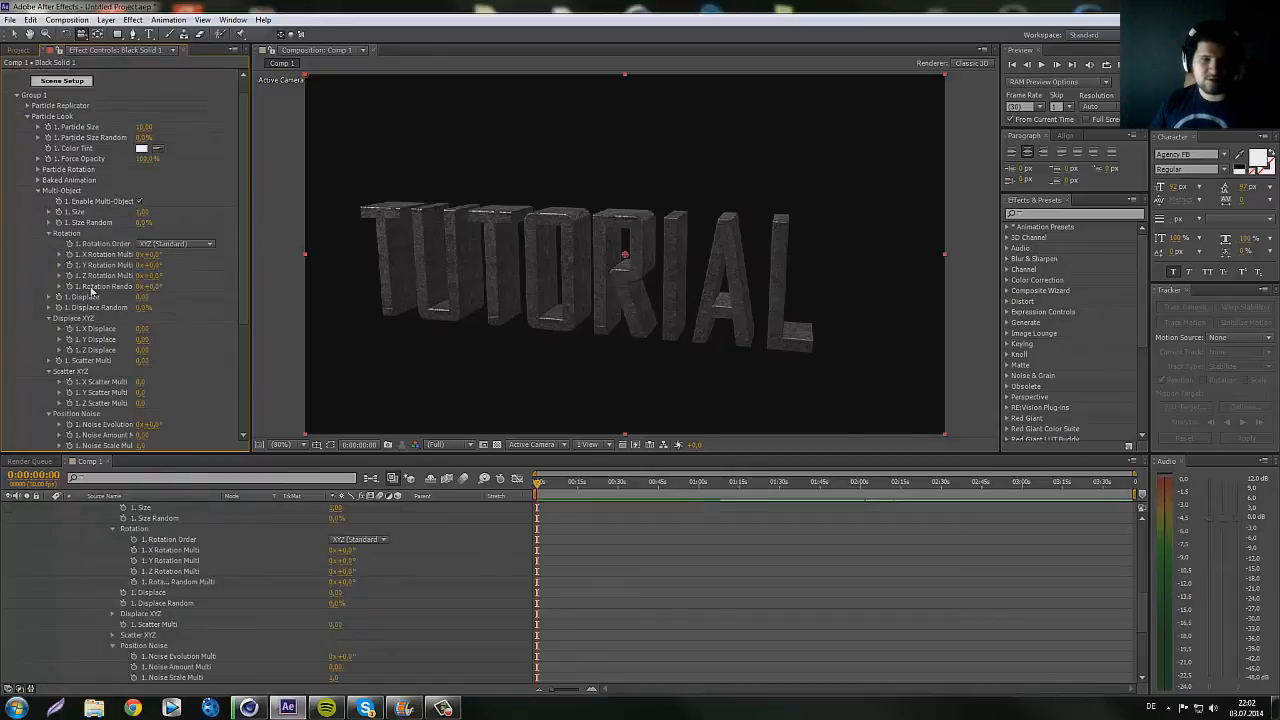
pyautogui.moveTo(155, 287); pyautogui.dragTo(198, 288)
pyautogui.moveTo(552, 234)
pyautogui.mouseDown()
pyautogui.moveTo(684, 225)
pyautogui.moveTo(530, 238)
pyautogui.moveTo(571, 229)
pyautogui.mouseUp()
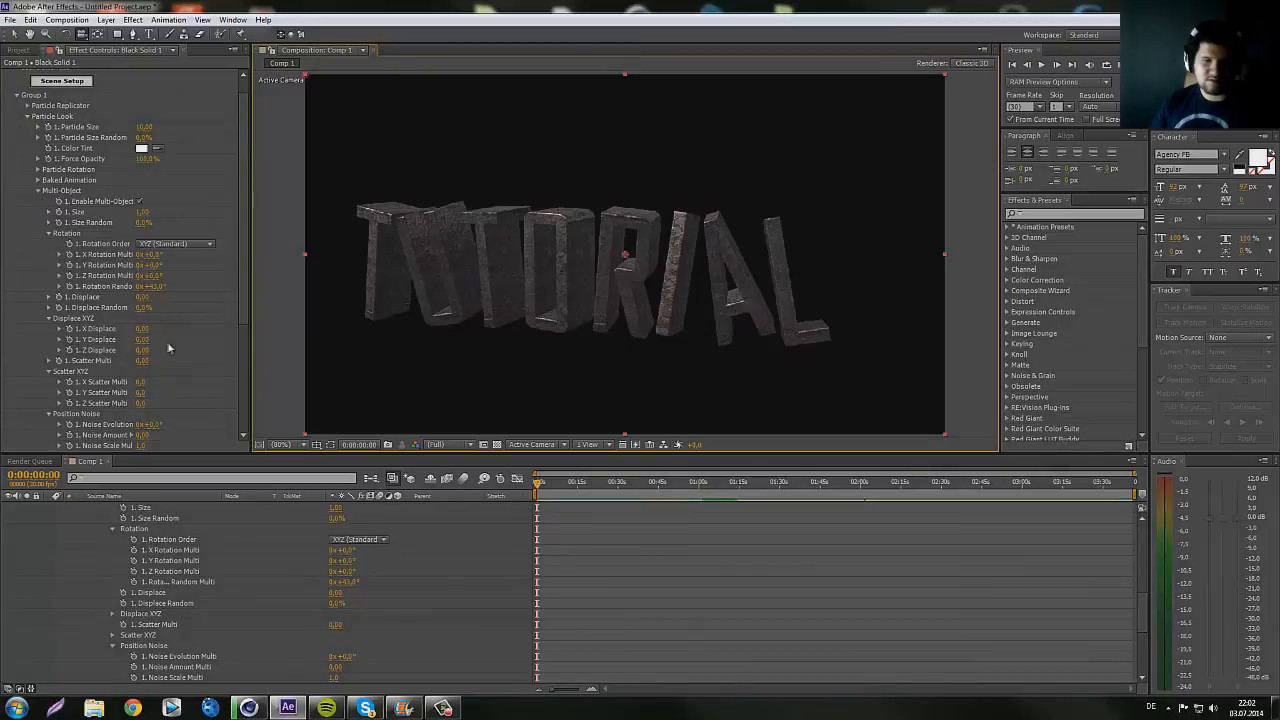
# - Scatter the individual letters with X Scatter 1.1, Y Scatter 3.1 and Z Scatter 4.1, and view them from another angle
pyautogui.scroll(-3, 168, 347)
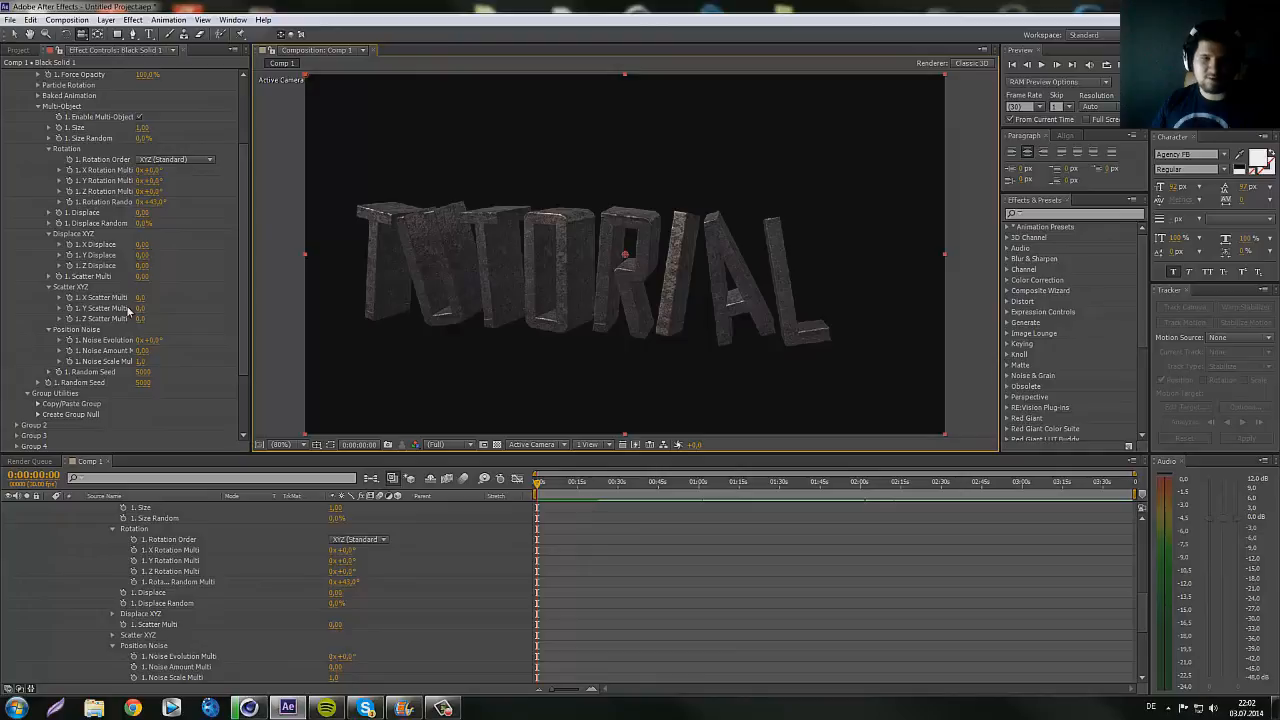
pyautogui.moveTo(187, 308); pyautogui.dragTo(323, 300)
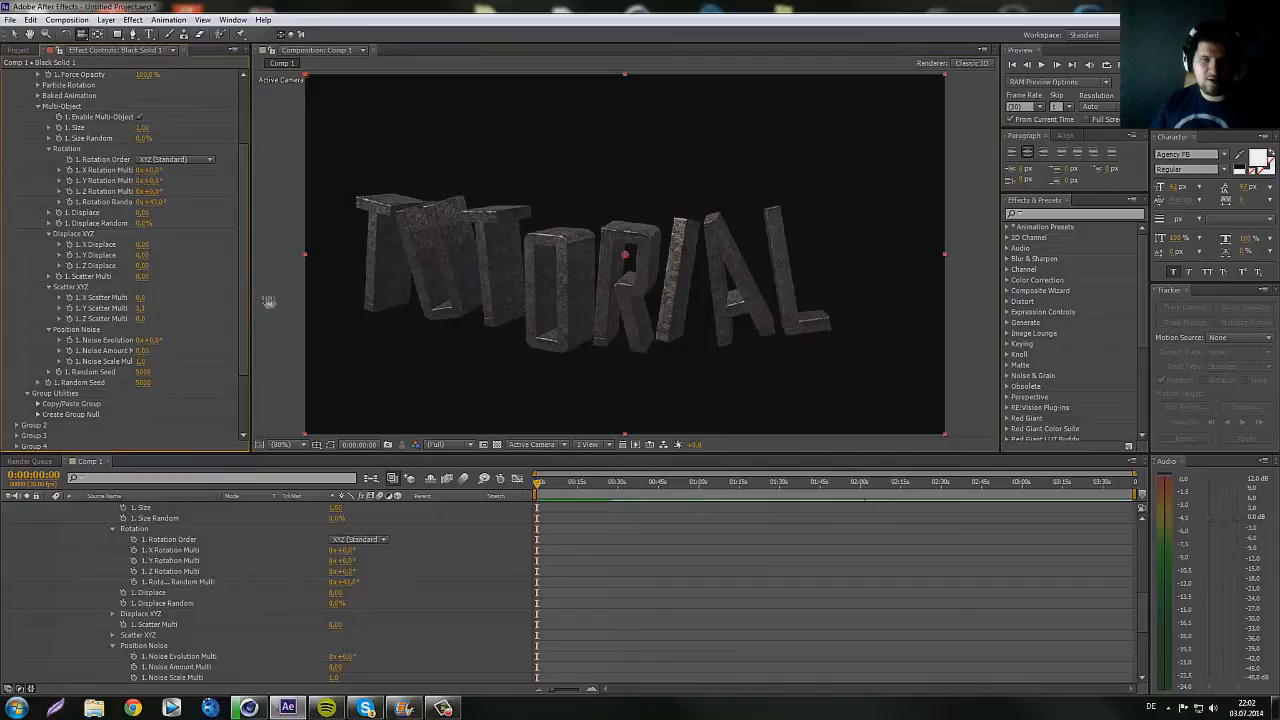
pyautogui.click(143, 297)
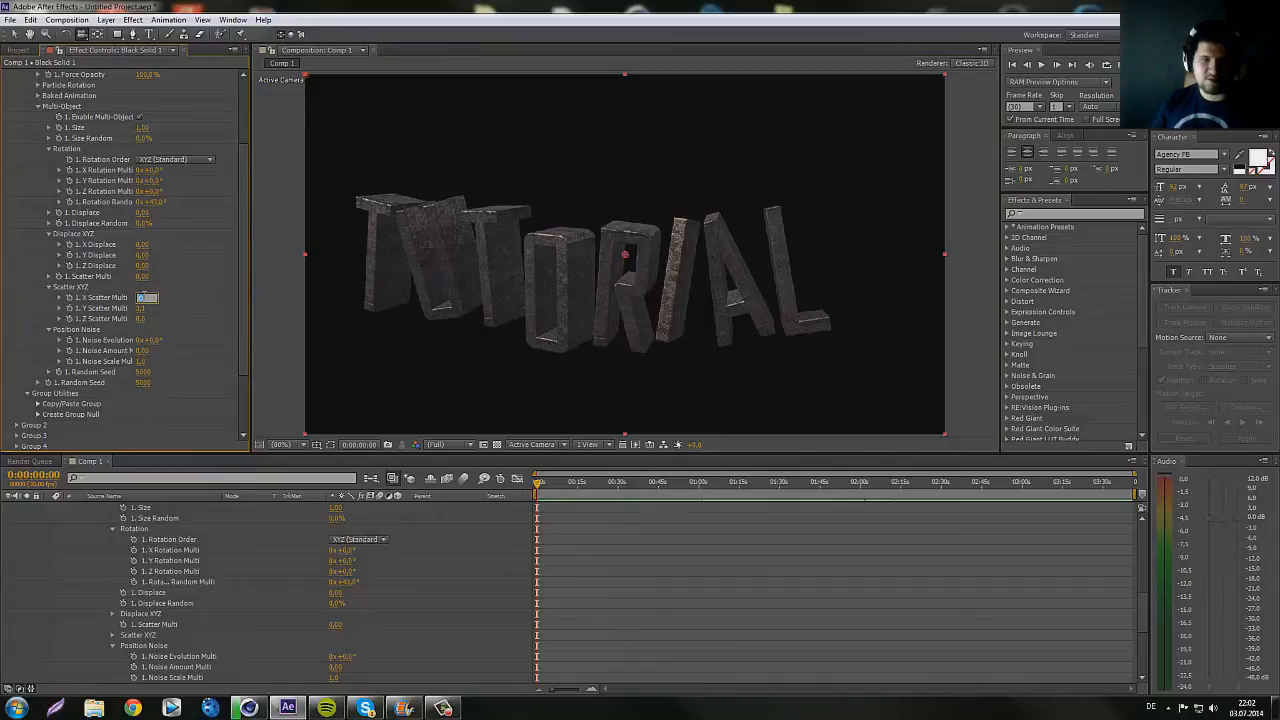
pyautogui.write('1,1')
pyautogui.press('Return')
pyautogui.moveTo(178, 318)
pyautogui.mouseDown()
pyautogui.moveTo(263, 312)
pyautogui.moveTo(184, 318)
pyautogui.mouseUp()
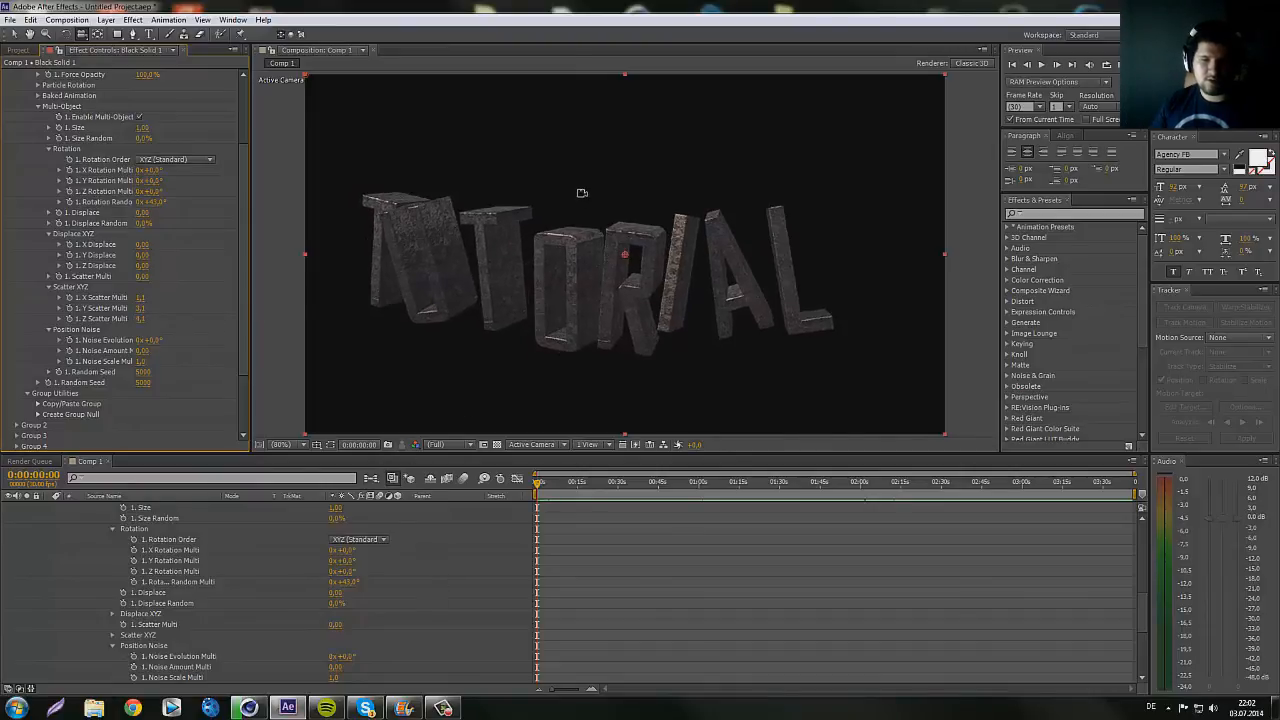
pyautogui.moveTo(549, 274); pyautogui.dragTo(337, 294)
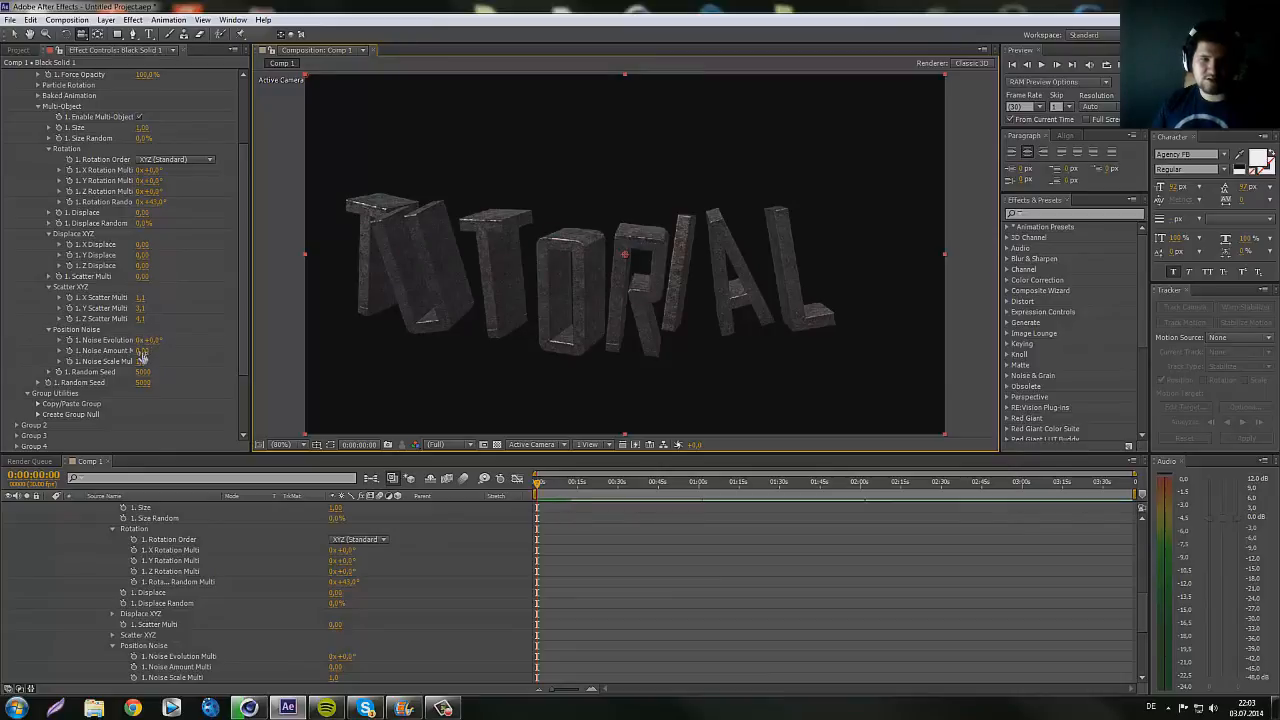
# - Set the Multi-Object Position Noise Amount to 1.00 and Noise Evolution to -5°, and view the letters from another angle
pyautogui.moveTo(142, 351); pyautogui.dragTo(203, 375)
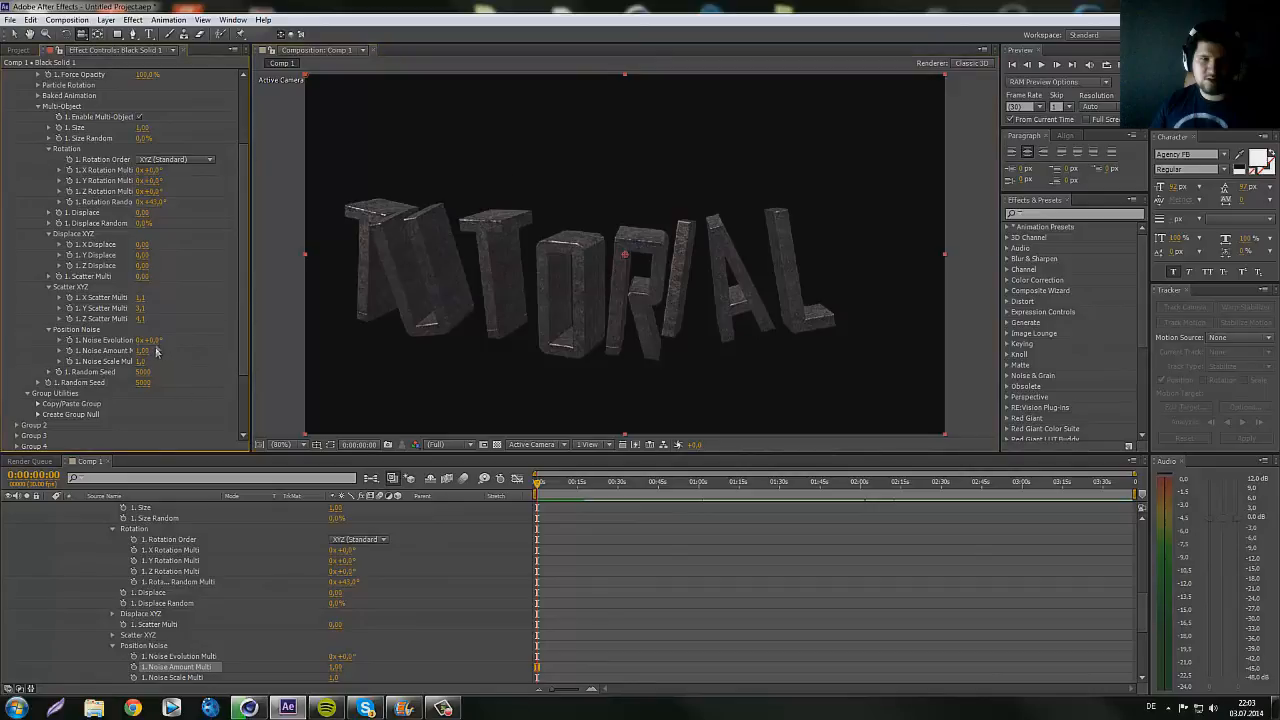
pyautogui.moveTo(148, 340); pyautogui.dragTo(189, 378)
pyautogui.moveTo(502, 298)
pyautogui.mouseDown()
pyautogui.moveTo(586, 266)
pyautogui.moveTo(591, 287)
pyautogui.moveTo(506, 314)
pyautogui.moveTo(509, 334)
pyautogui.moveTo(504, 323)
pyautogui.mouseUp()
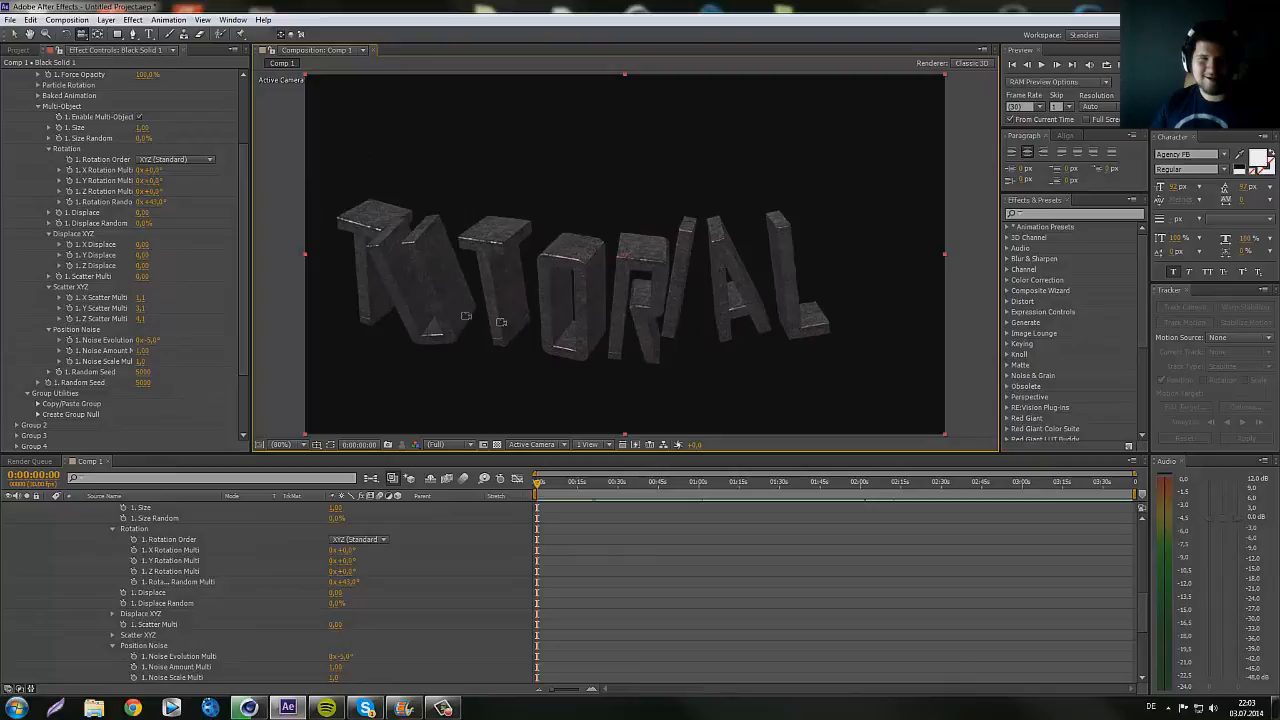
# - Try out Size Random on the Multi-Object letters and return it to 0%
pyautogui.scroll(3, 110, 292)
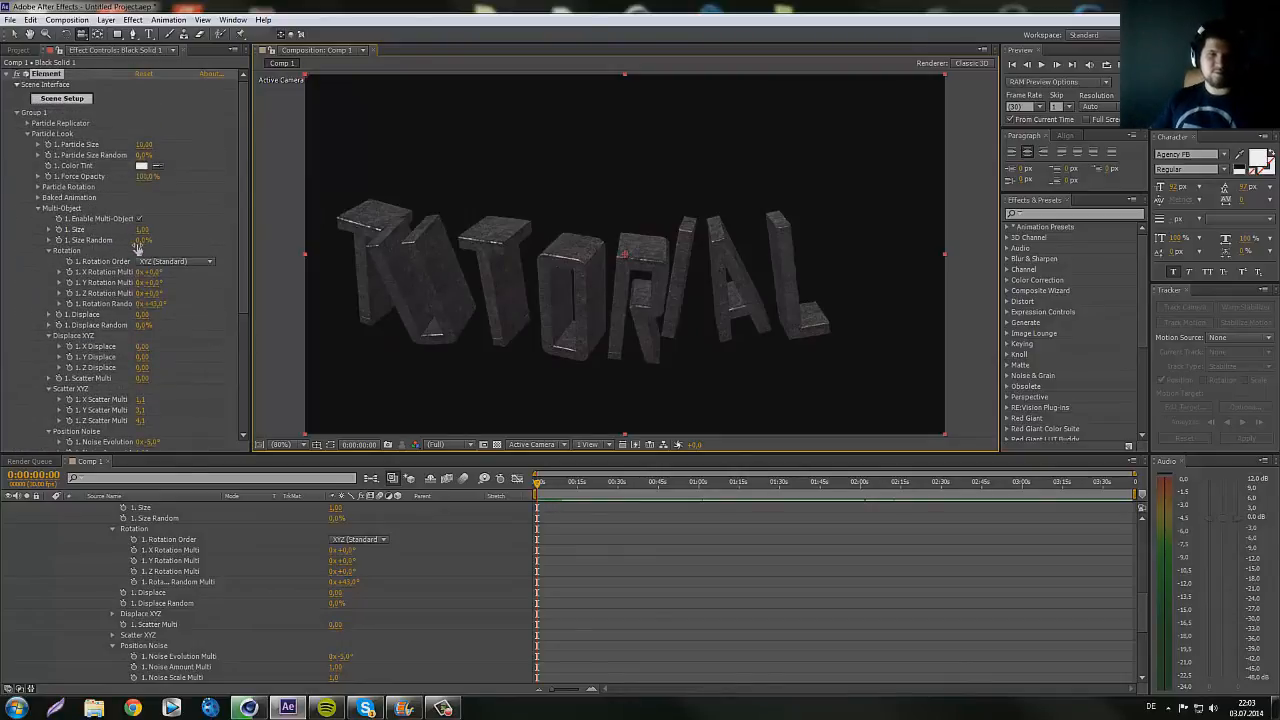
pyautogui.moveTo(140, 243)
pyautogui.mouseDown()
pyautogui.moveTo(200, 243)
pyautogui.moveTo(152, 242)
pyautogui.moveTo(148, 255)
pyautogui.mouseUp()
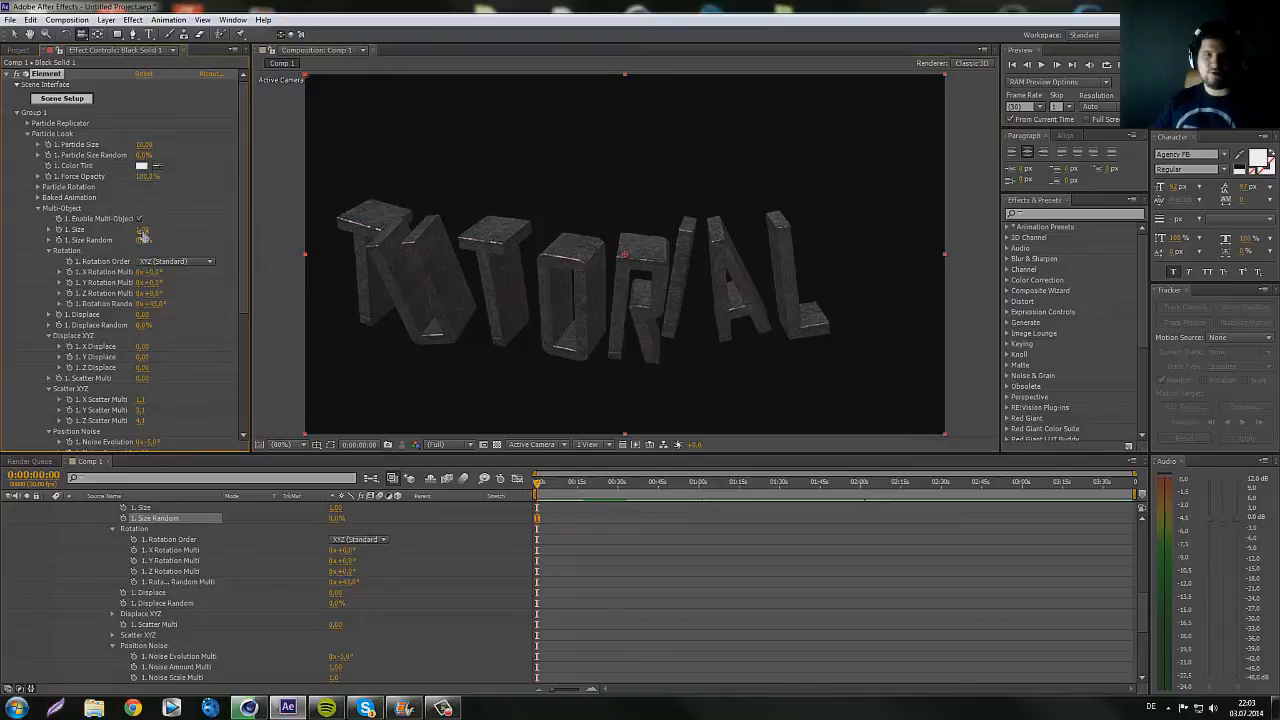
pyautogui.moveTo(142, 241); pyautogui.dragTo(108, 253)
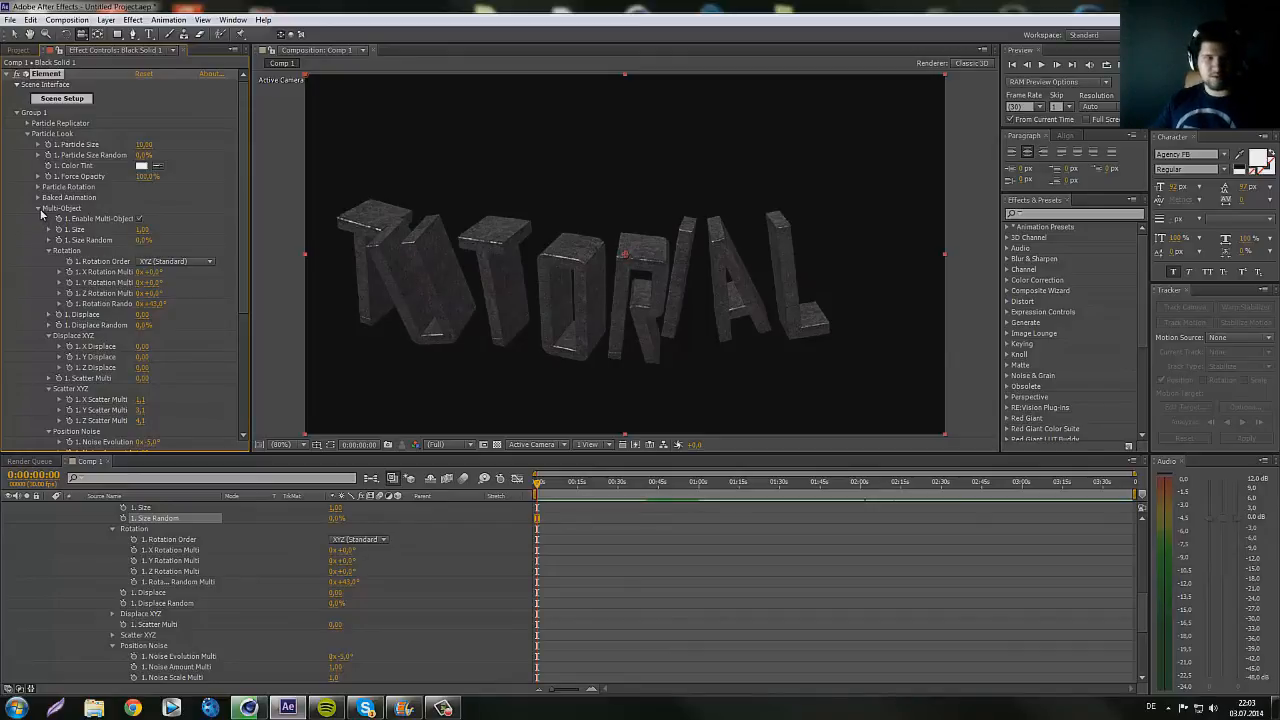
# - Collapse Group 1's settings and Black Solid 1's timeline properties, and expand the Element effect's Render Settings
pyautogui.click(40, 210)
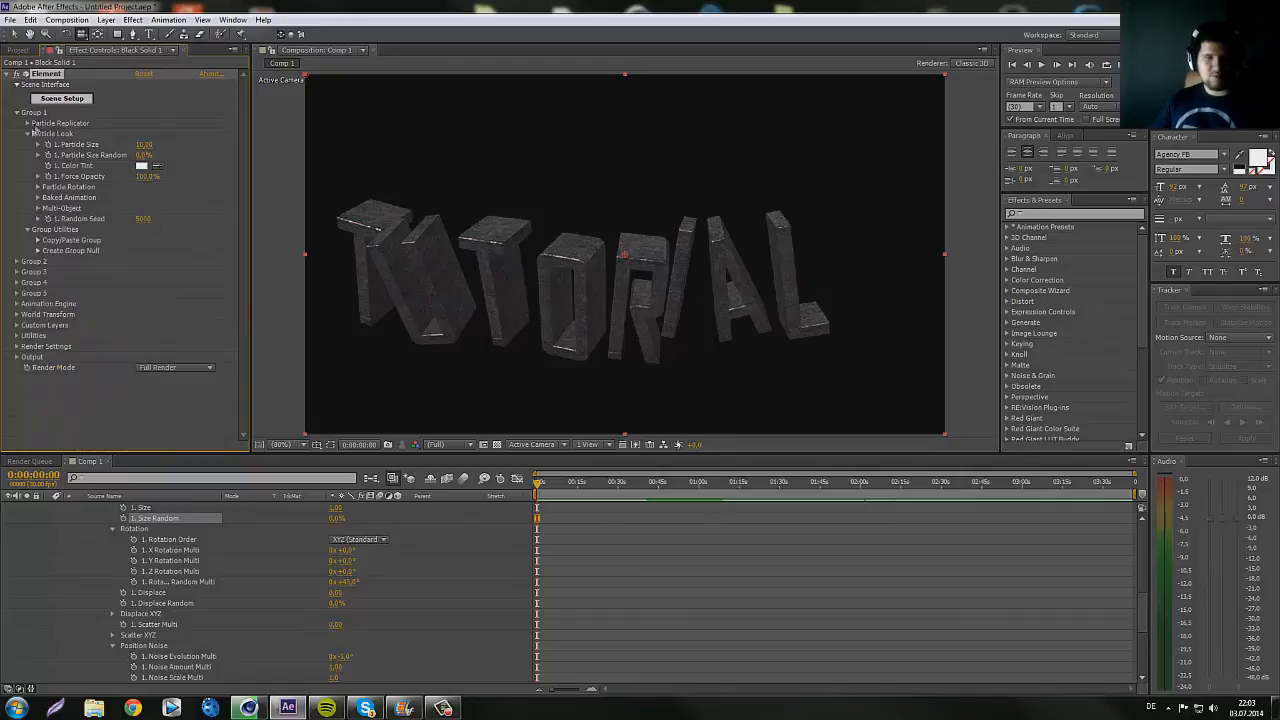
pyautogui.click(27, 134)
pyautogui.click(28, 145)
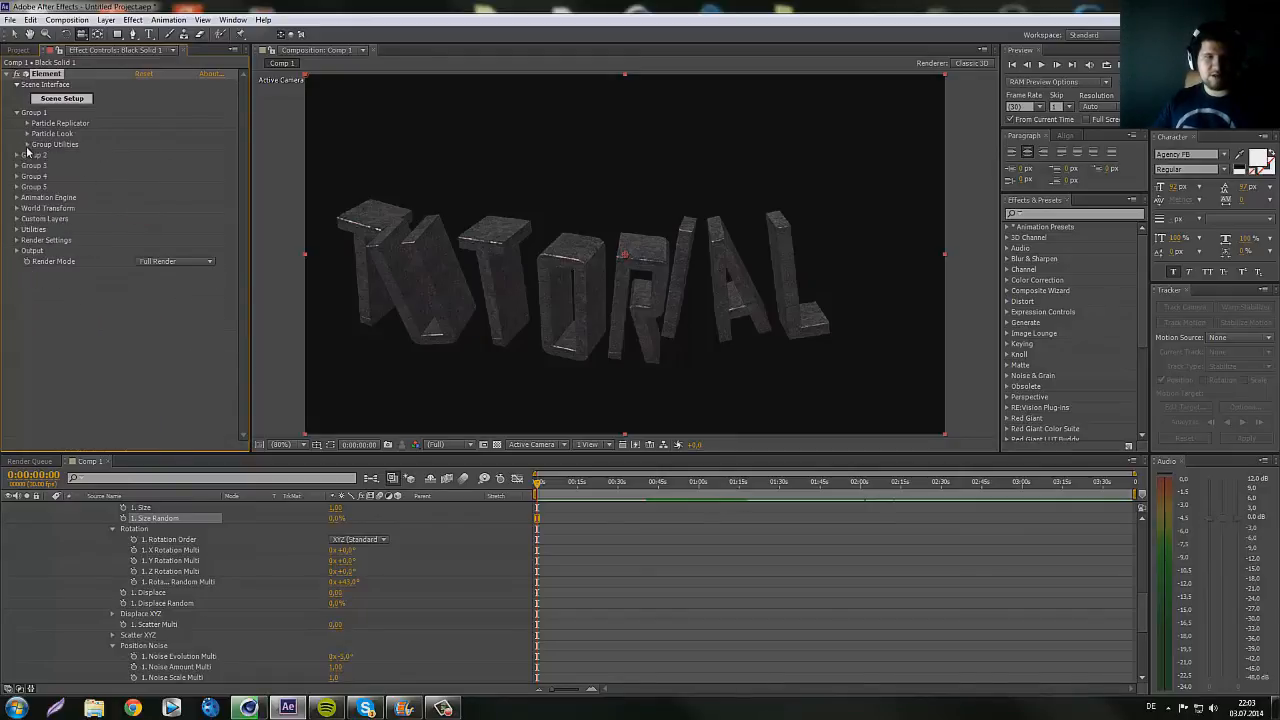
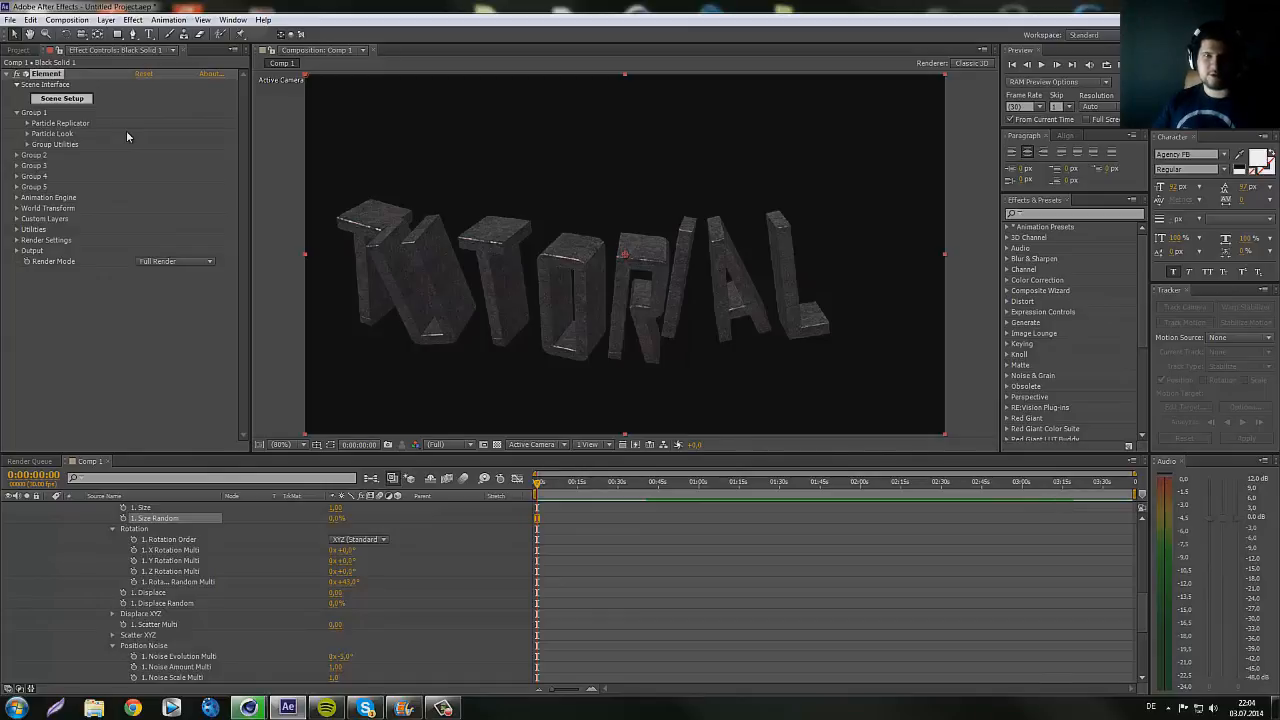
pyautogui.click(17, 114)
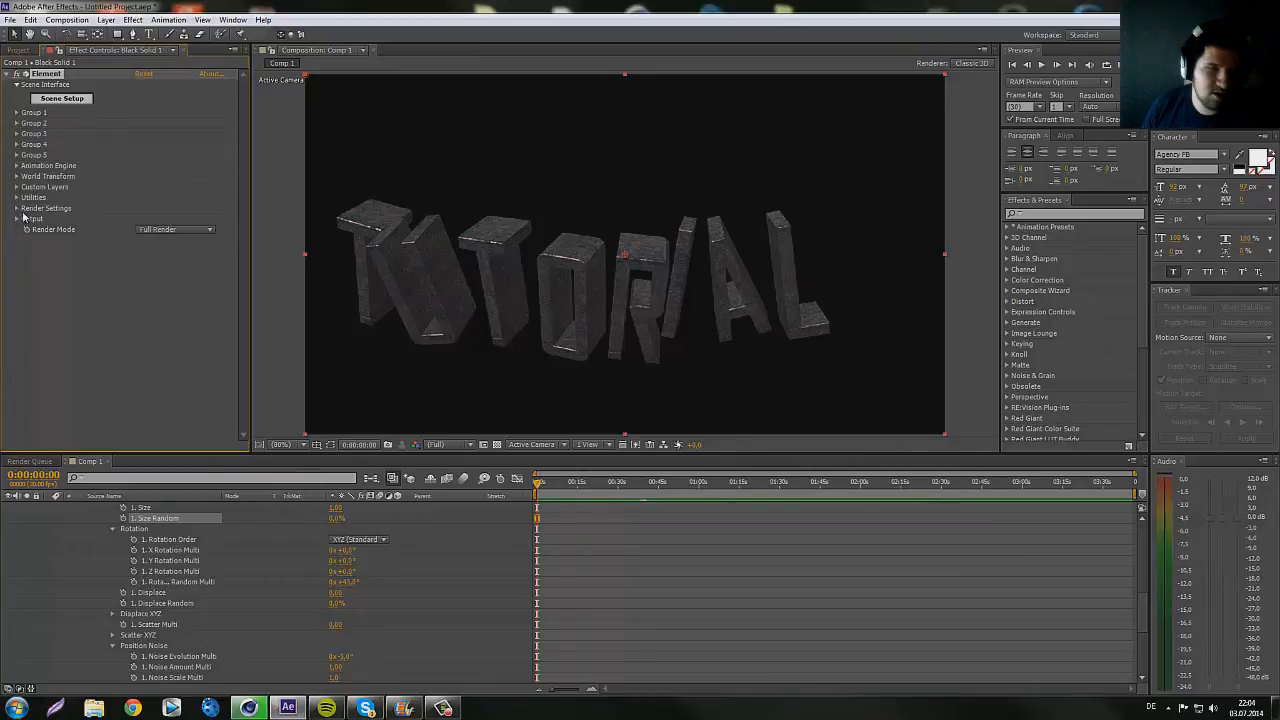
pyautogui.click(17, 208)
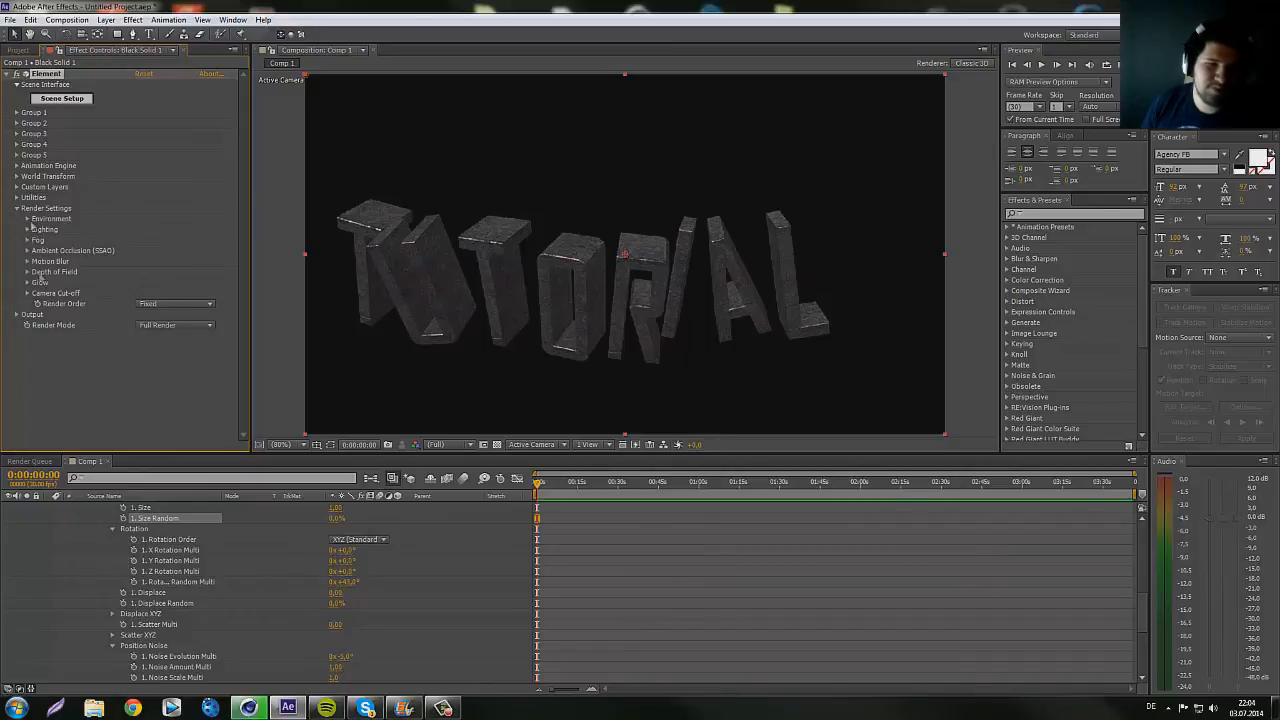
pyautogui.scroll(10, 140, 546)
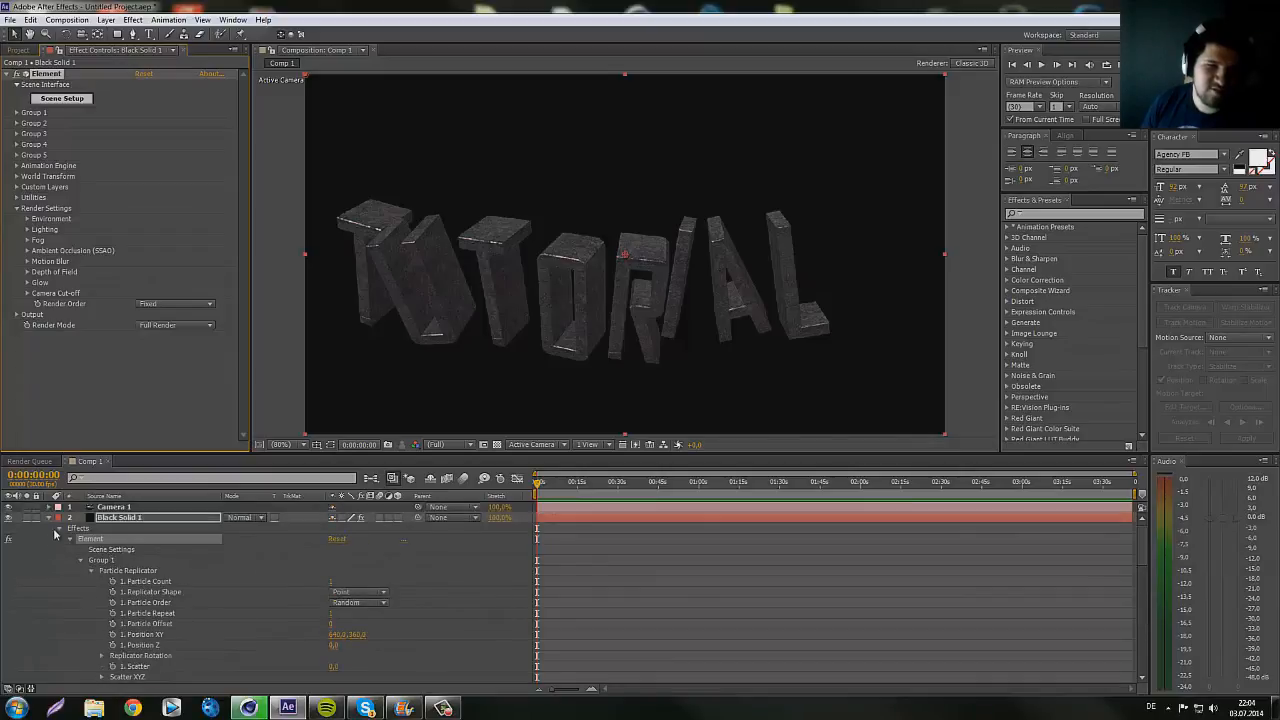
pyautogui.click(48, 518)
# - Import the video Trip HS Grind from Clips > Call of Duty BO2 > A Personal Clips into the project
pyautogui.click(94, 708)
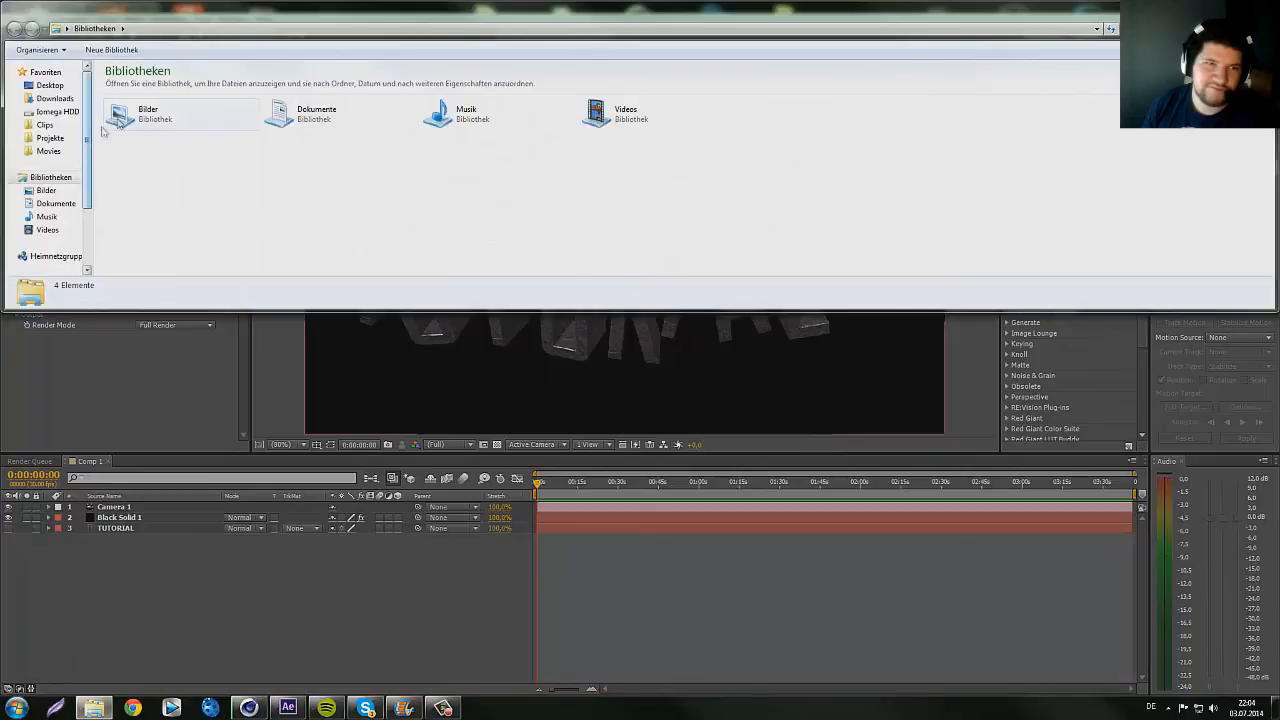
pyautogui.click(45, 125)
pyautogui.doubleClick(153, 110)
pyautogui.doubleClick(153, 110)
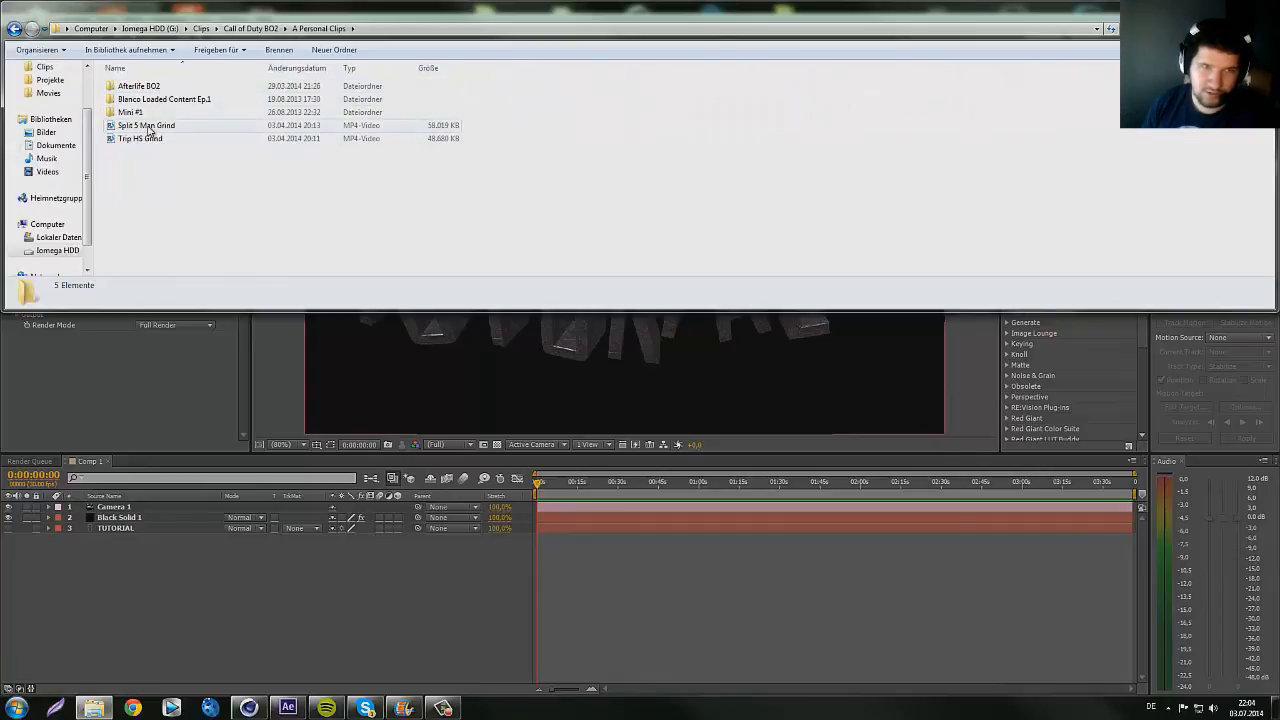
pyautogui.click(152, 138)
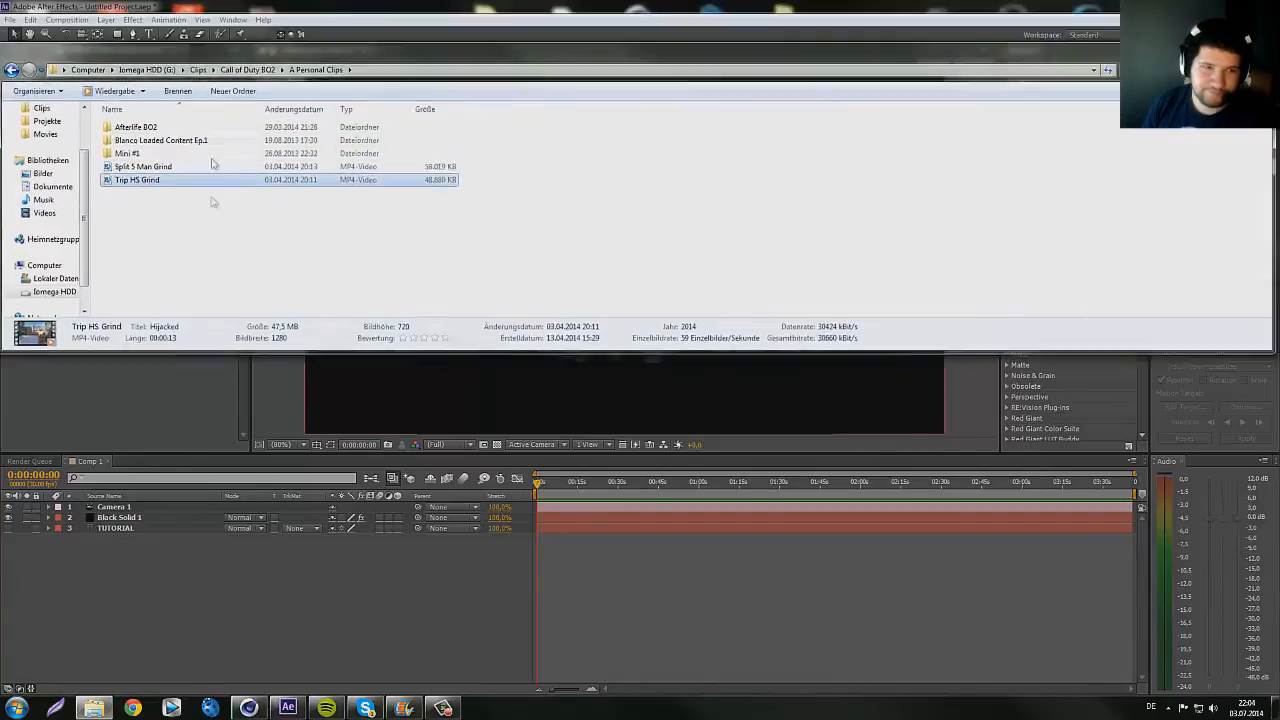
pyautogui.moveTo(214, 202); pyautogui.dragTo(212, 370)
pyautogui.click(22, 49)
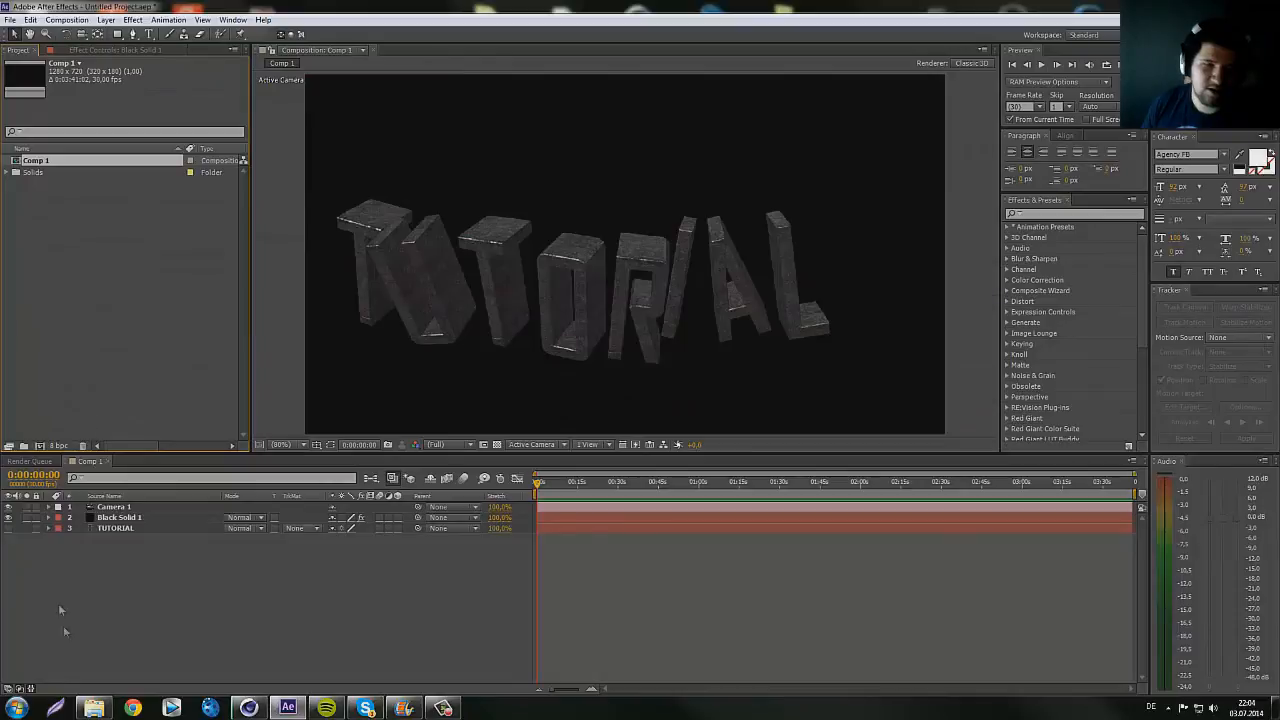
pyautogui.click(93, 708)
pyautogui.moveTo(119, 327); pyautogui.dragTo(113, 295)
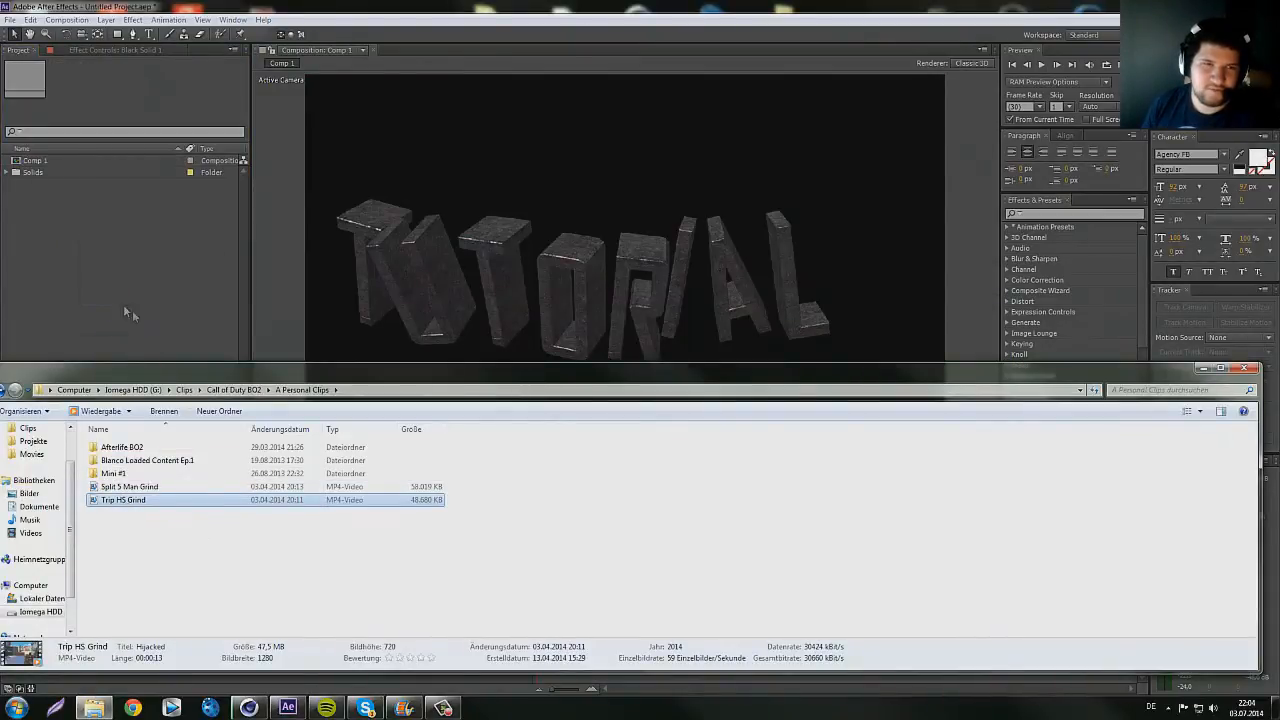
pyautogui.click(127, 313)
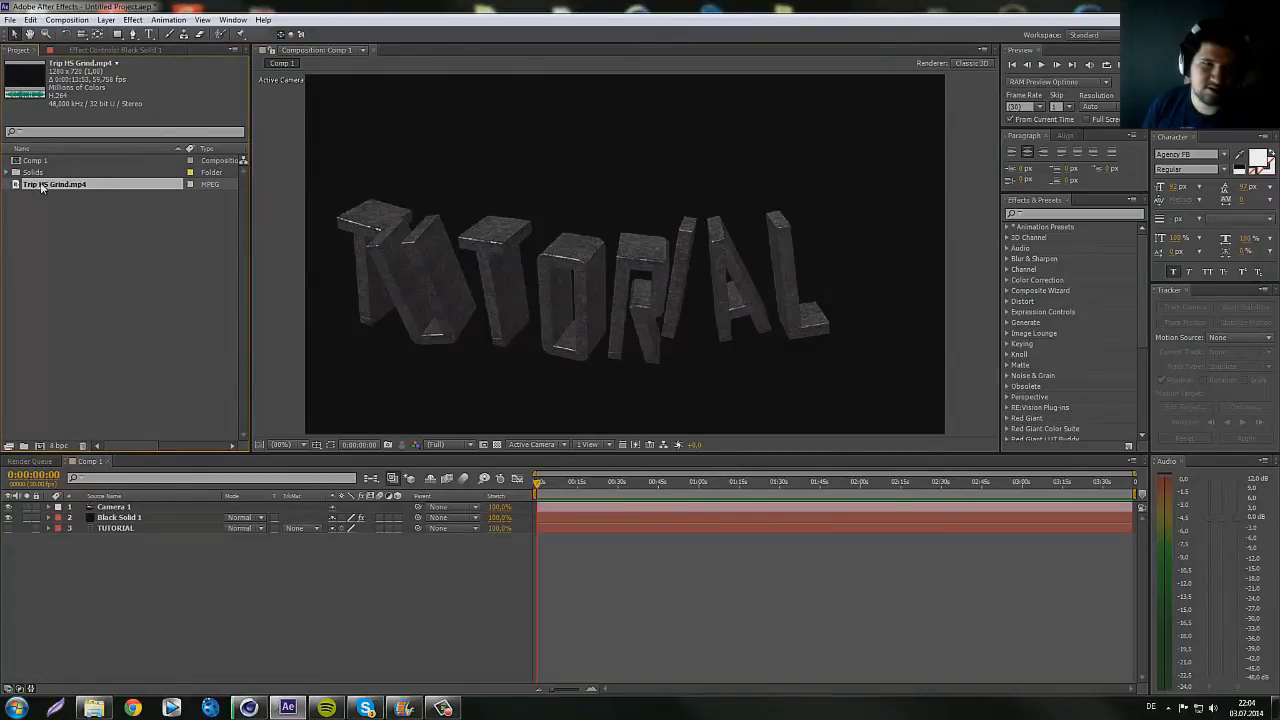
# - Place Trip HS Grind.mp4 beneath the TUTORIAL layer in Comp 1, hide it, and move the current time to 0:00:07:20
pyautogui.moveTo(41, 188); pyautogui.dragTo(97, 549)
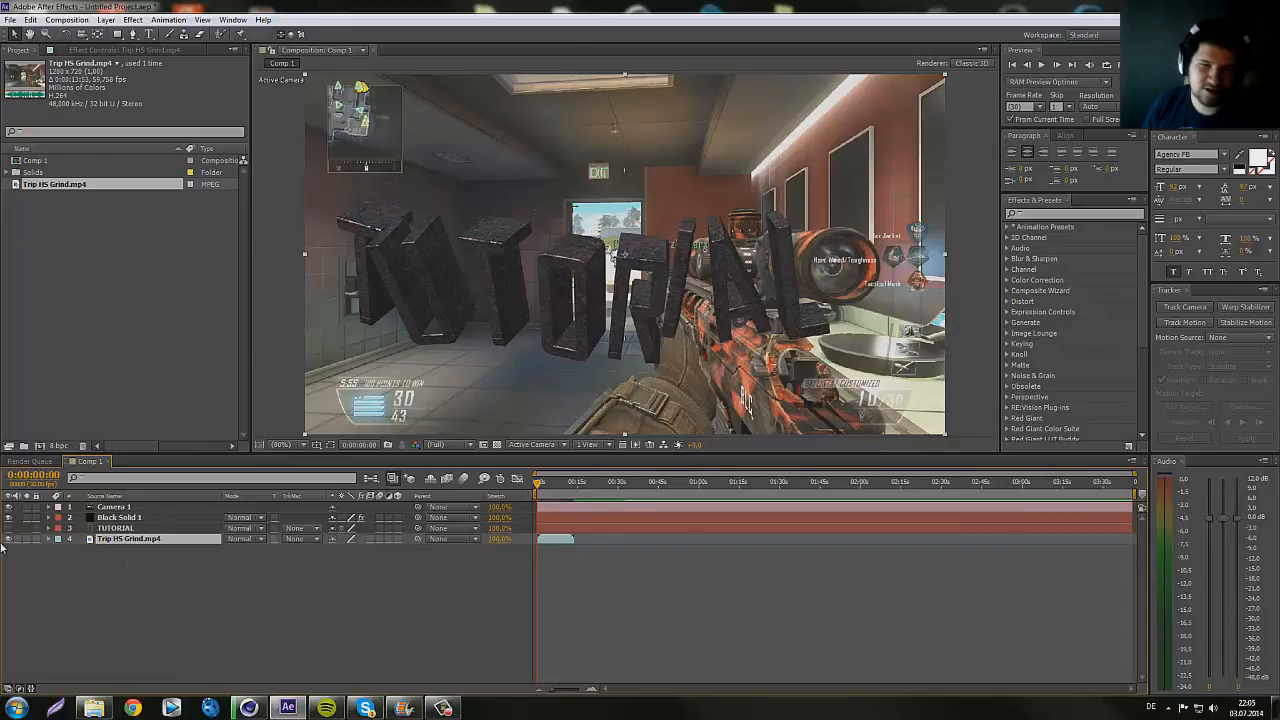
pyautogui.click(8, 540)
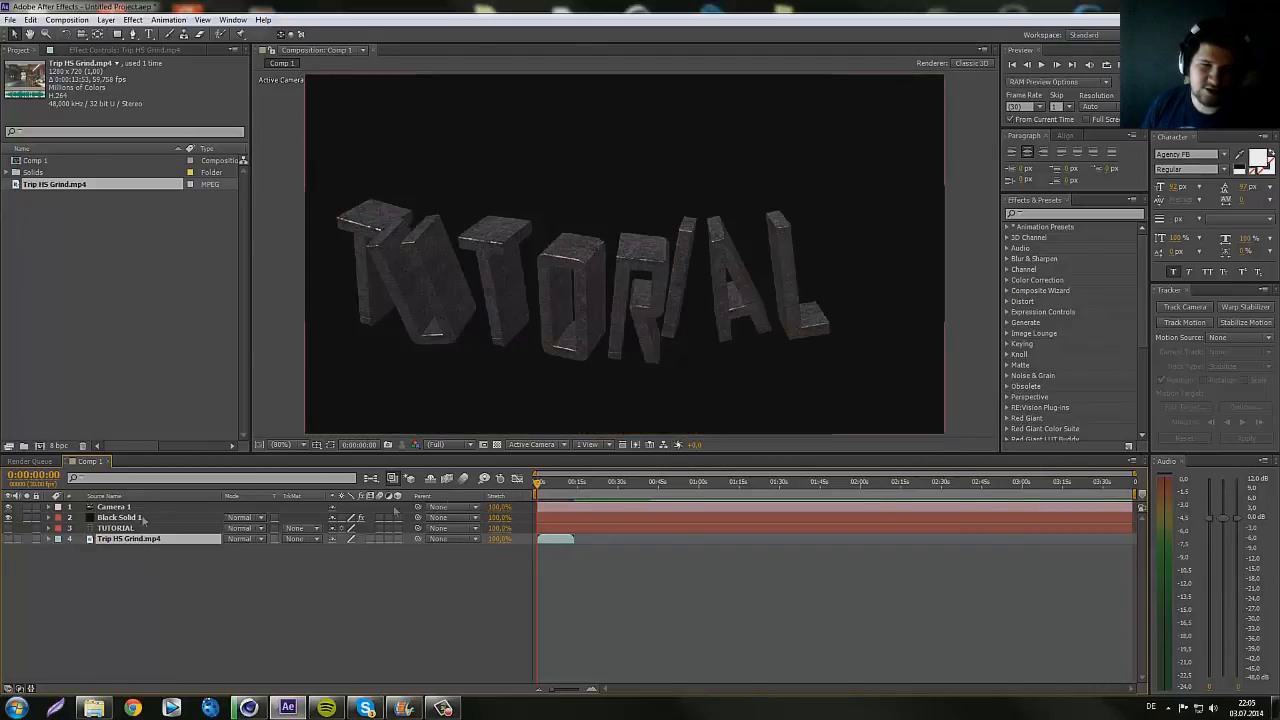
pyautogui.click(558, 485)
# - Assign Trip HS Grind.mp4 as Layer 1 of the Custom Texture Maps in Black Solid 1's Element effect
pyautogui.click(115, 517)
pyautogui.click(125, 52)
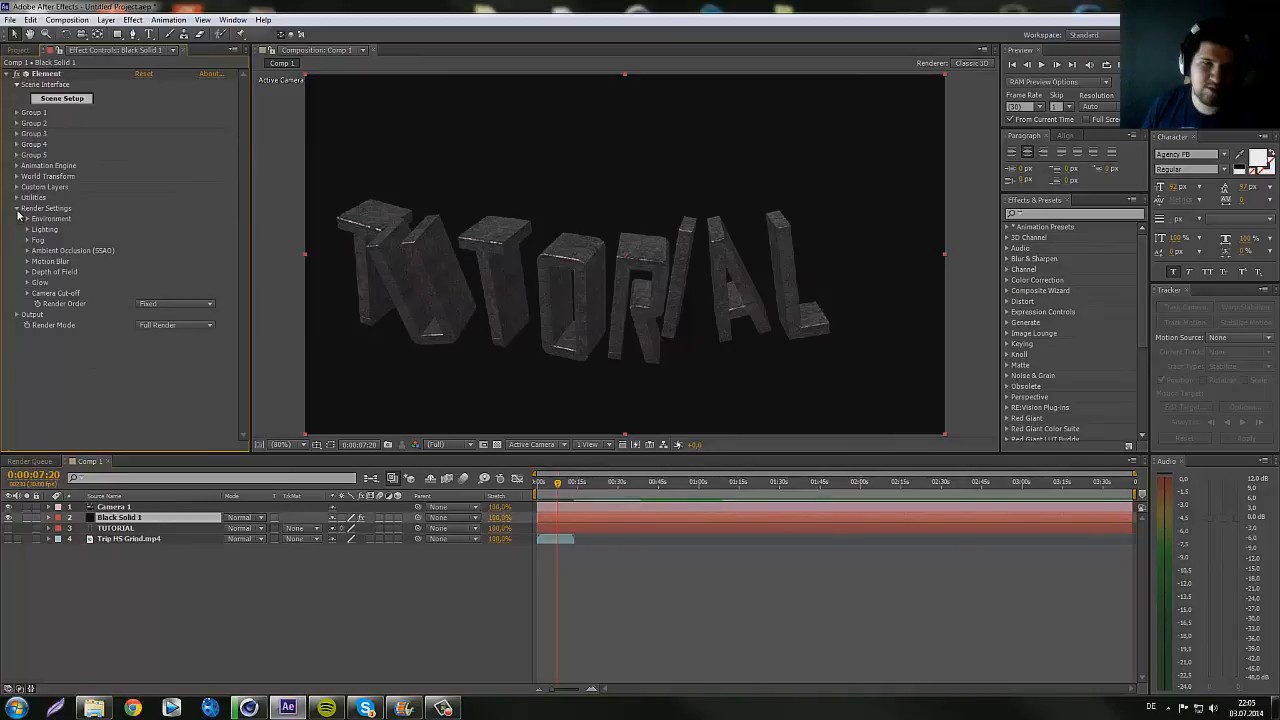
pyautogui.click(18, 207)
pyautogui.click(17, 187)
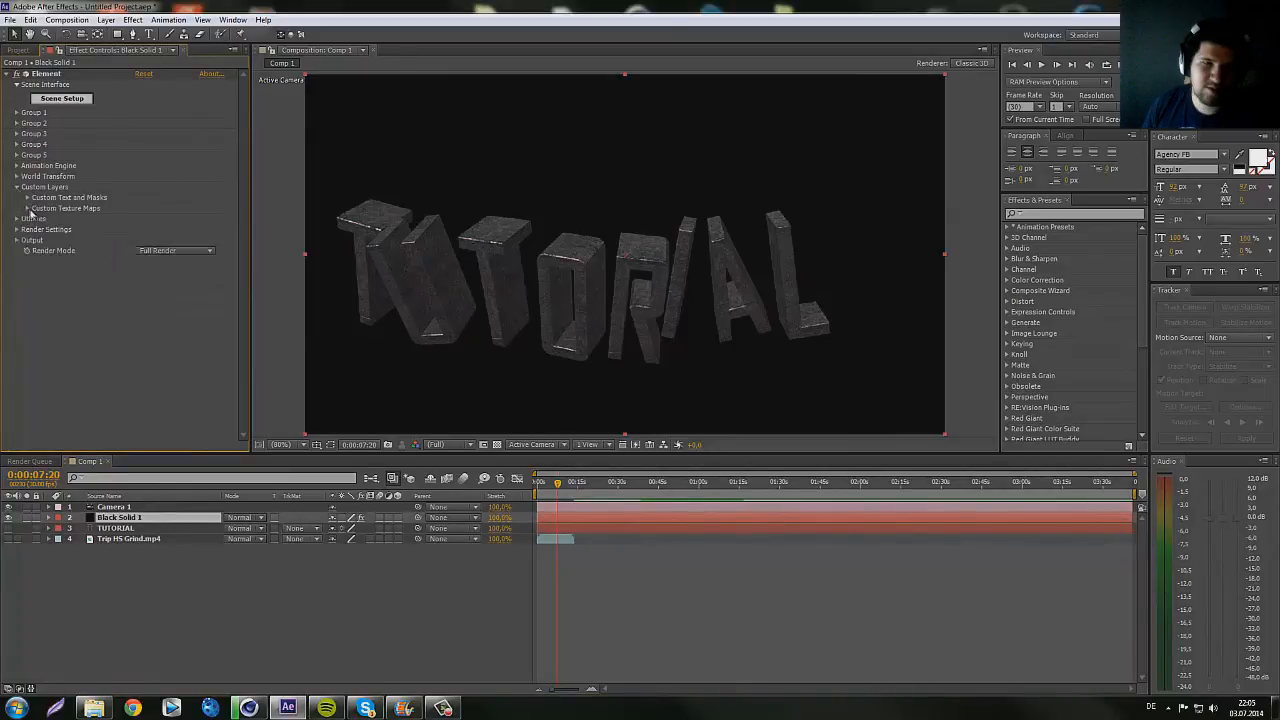
pyautogui.click(27, 208)
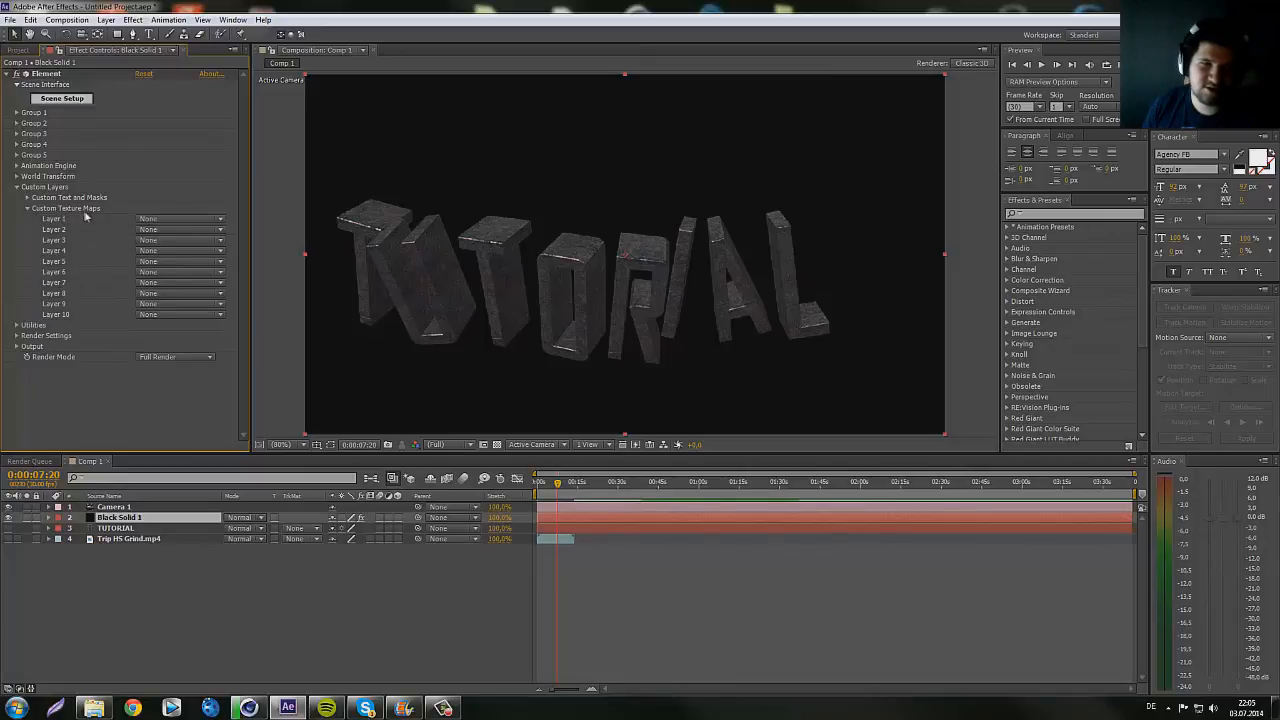
pyautogui.click(174, 220)
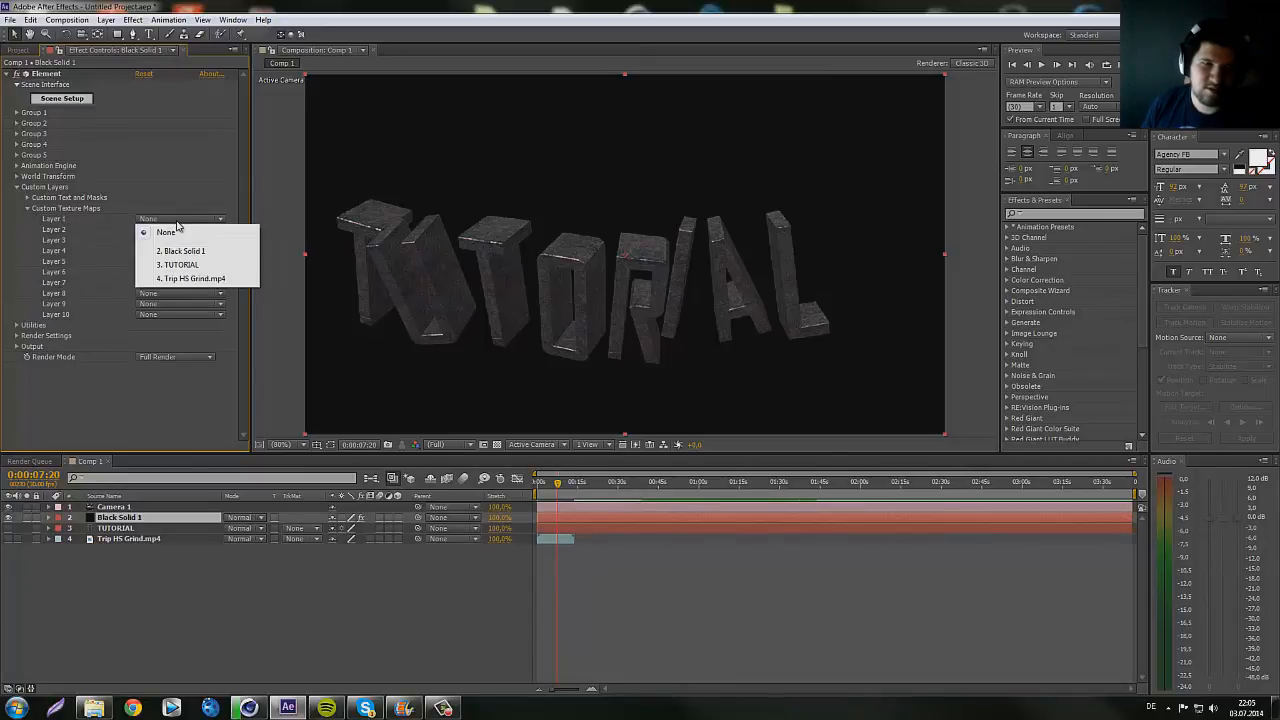
pyautogui.click(190, 278)
pyautogui.click(27, 208)
pyautogui.click(17, 187)
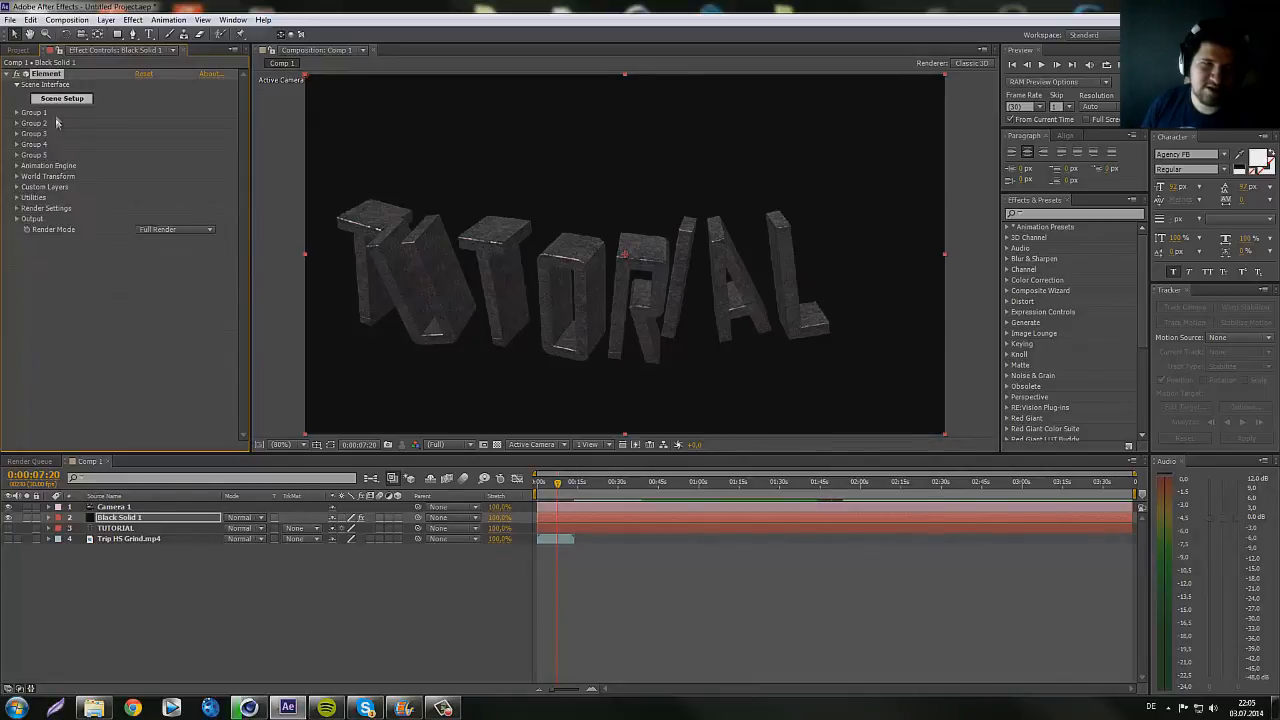
# - Set the Element scene's environment to Custom Layer 1 (Trip HS Grind.mp4) and briefly show the clip behind the text for comparison
pyautogui.click(62, 98)
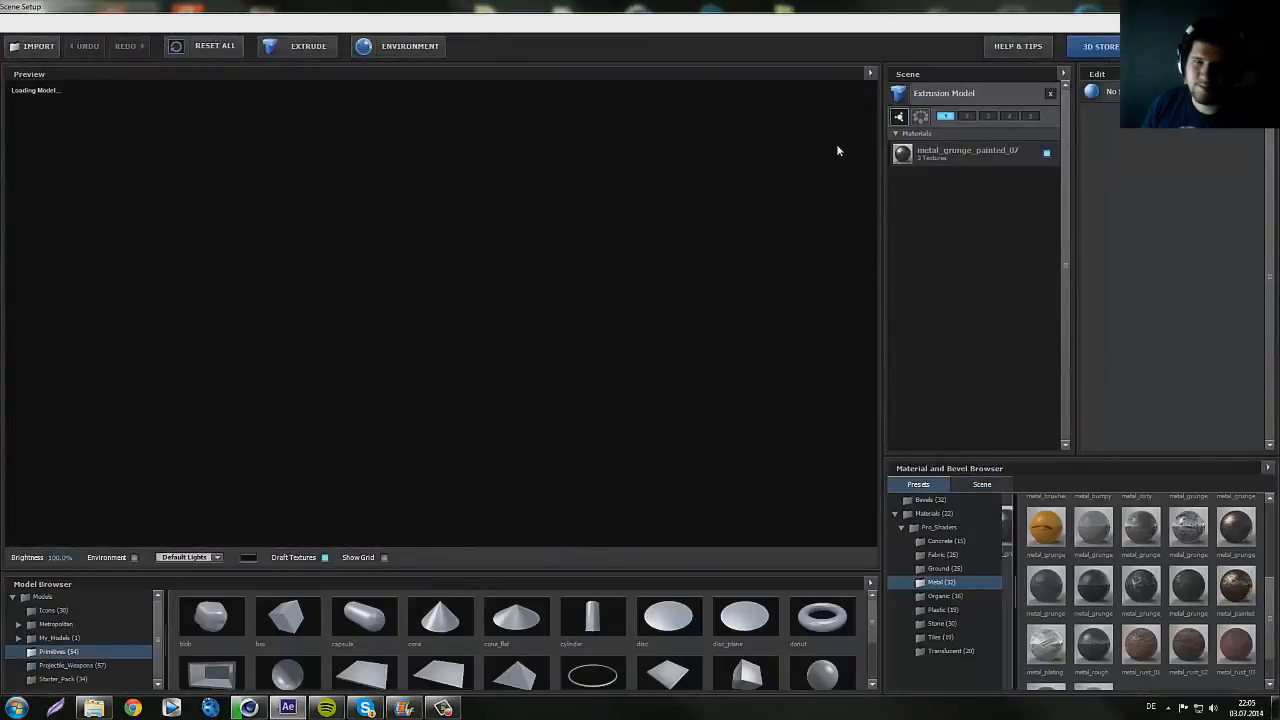
pyautogui.click(408, 46)
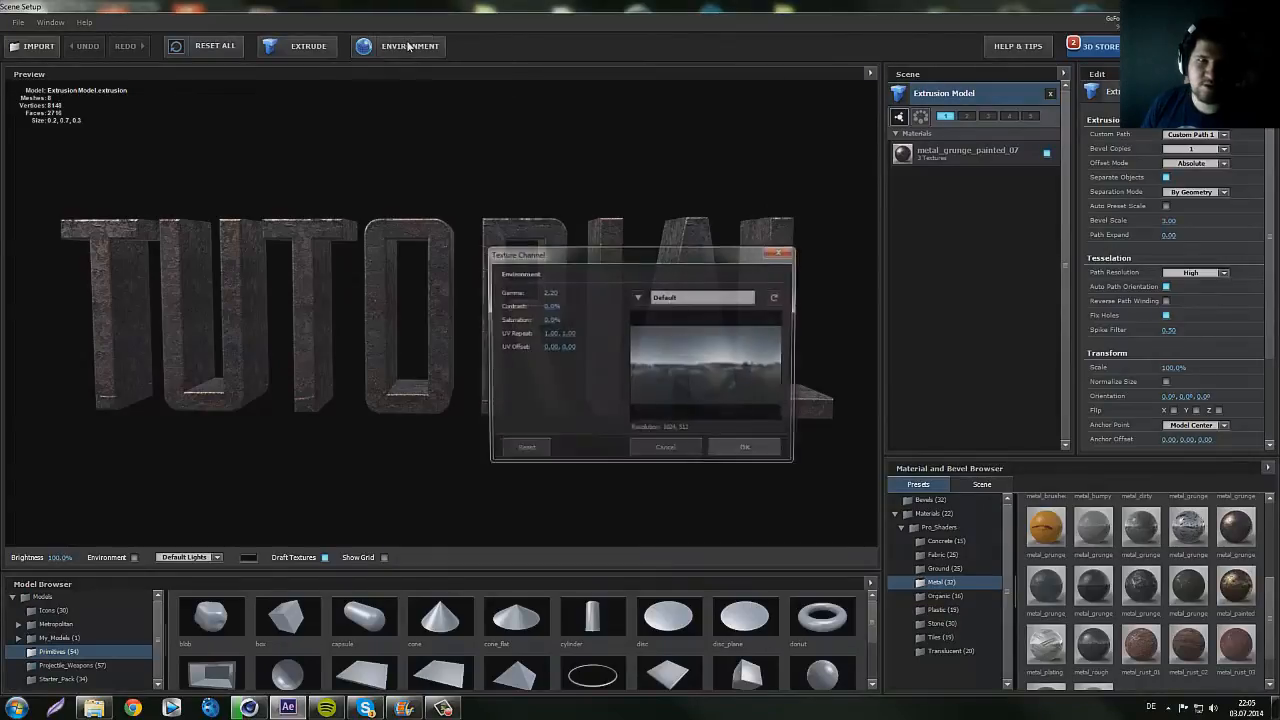
pyautogui.click(640, 295)
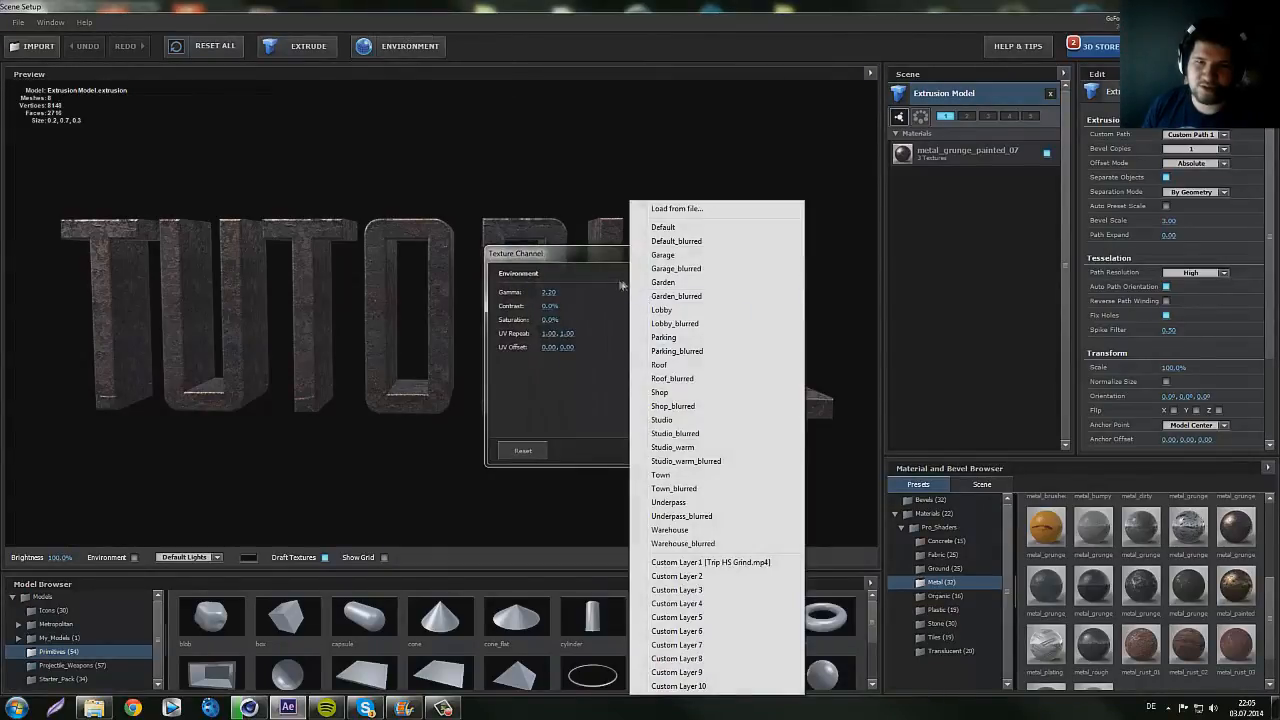
pyautogui.click(622, 285)
pyautogui.click(636, 297)
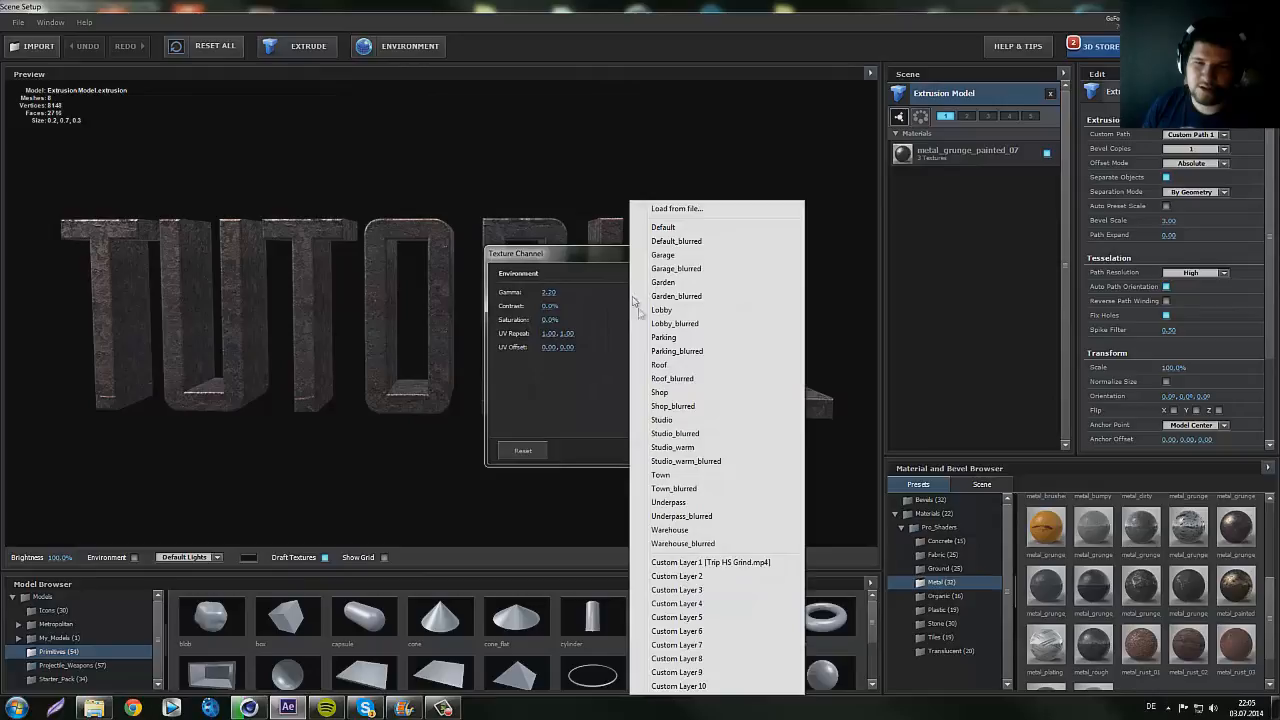
pyautogui.click(750, 568)
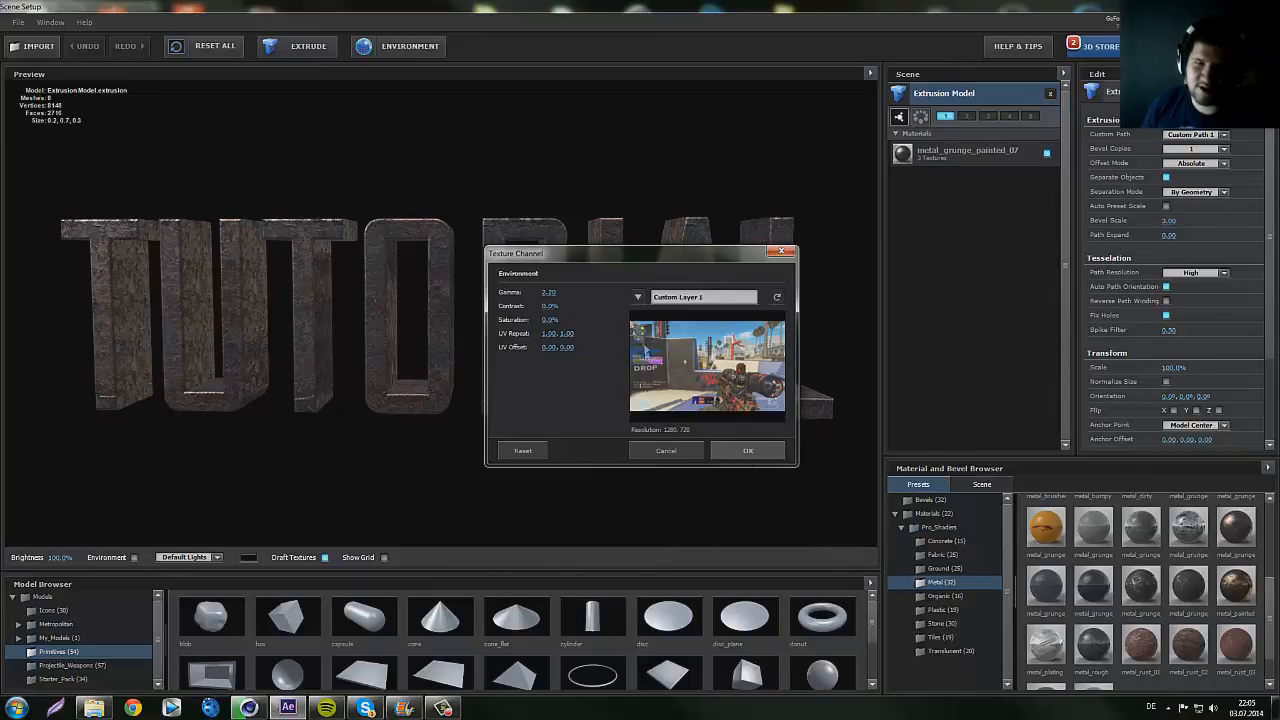
pyautogui.click(735, 452)
pyautogui.moveTo(608, 280); pyautogui.dragTo(913, 273)
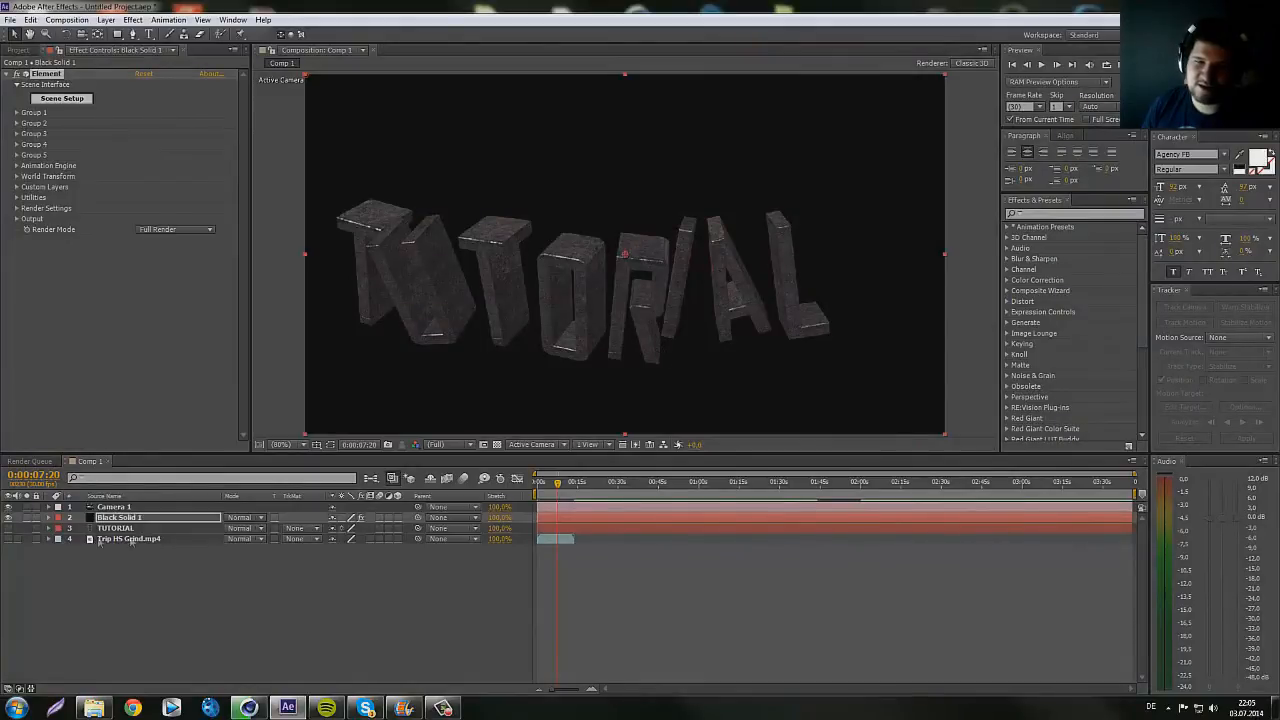
pyautogui.click(8, 539)
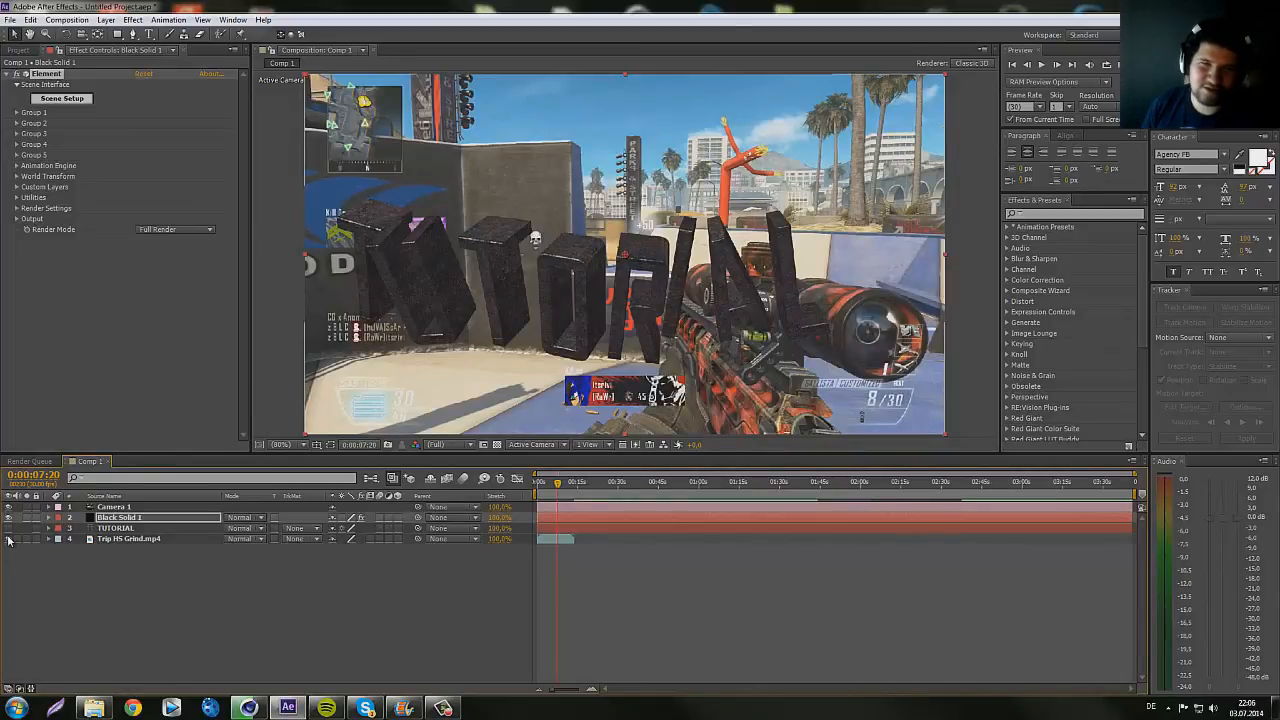
pyautogui.click(9, 540)
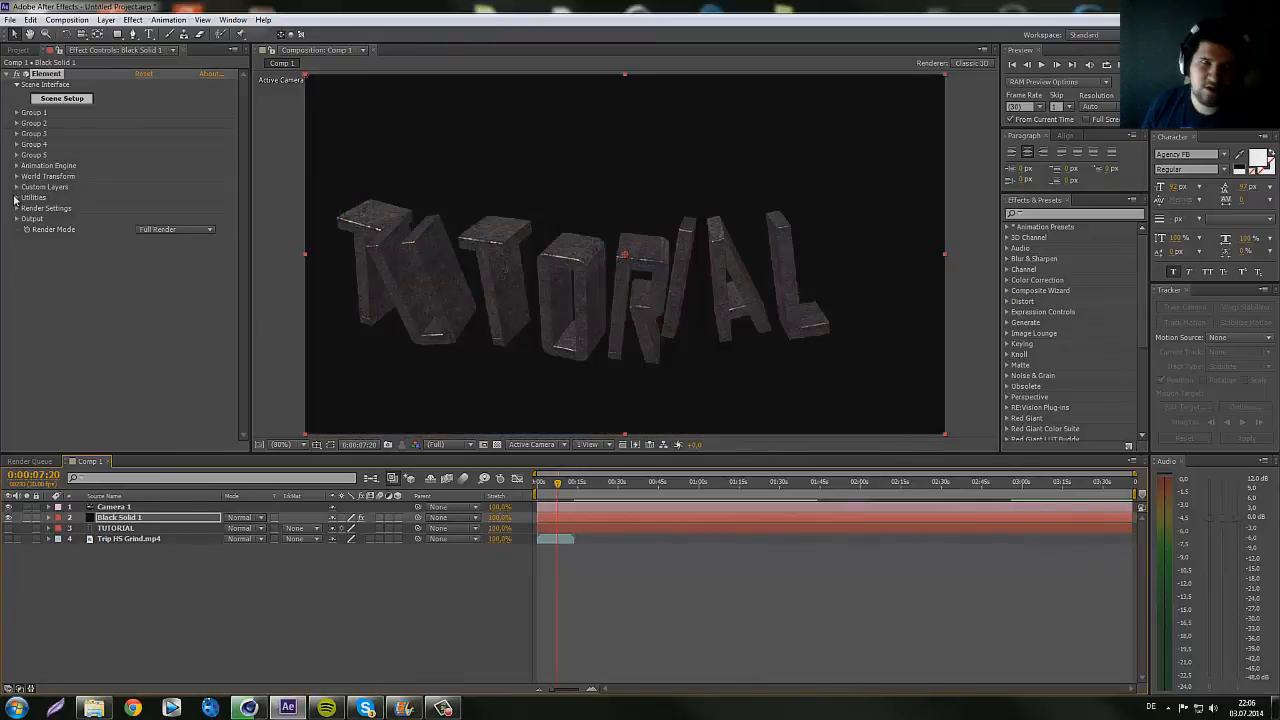
# - Expand the Additional Lighting and lighting rotation settings within the Element effect's Render Settings
pyautogui.click(17, 209)
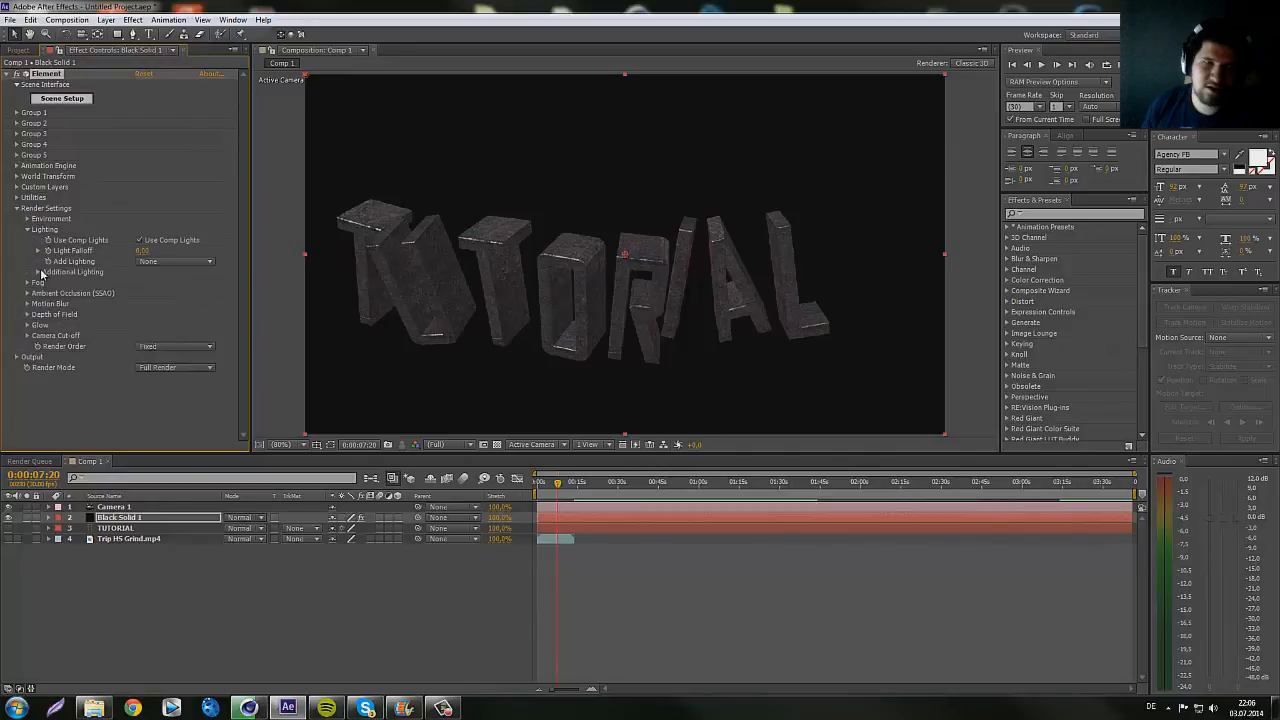
pyautogui.click(38, 273)
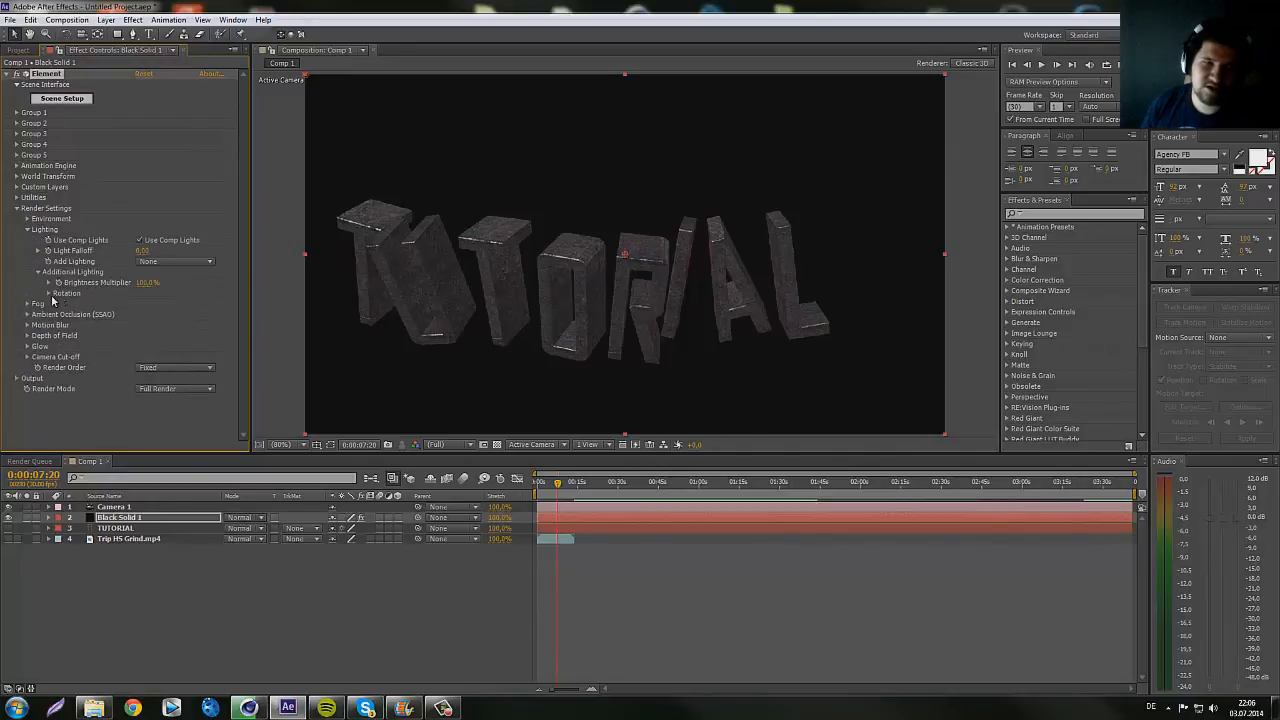
pyautogui.click(48, 294)
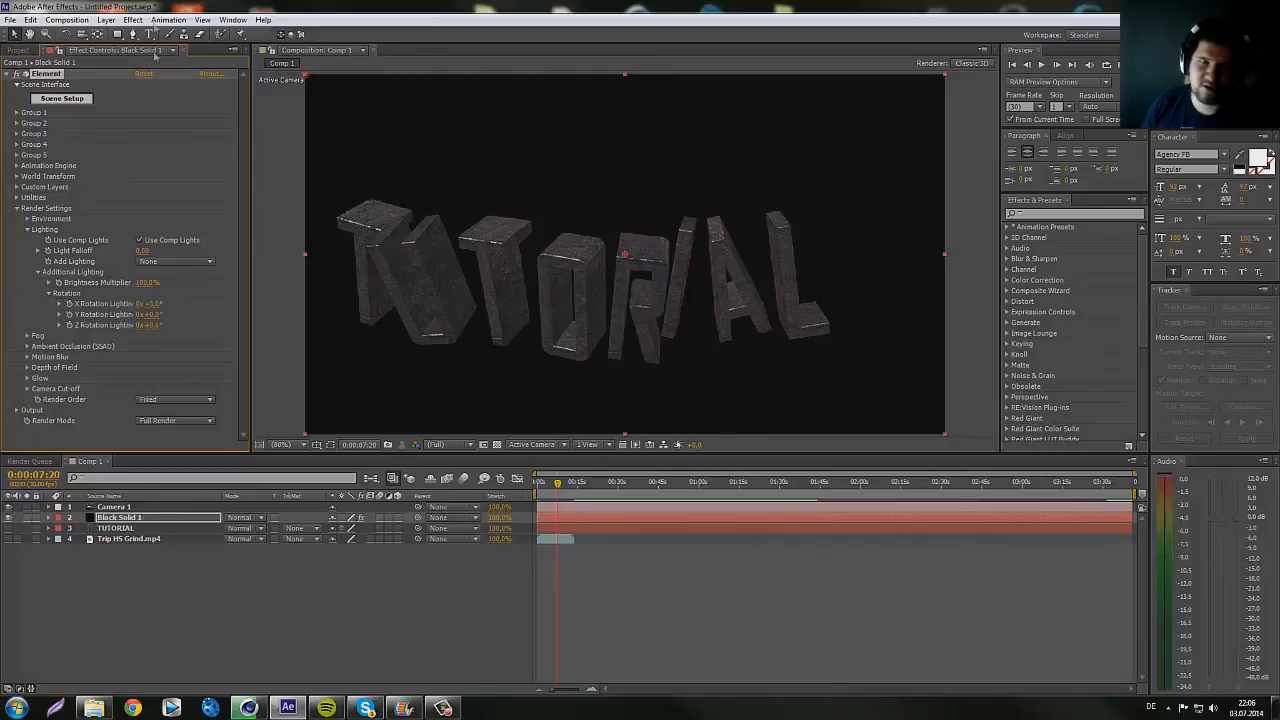
# - Add a point light named Light 1 with a very pale, near-white color to the composition
pyautogui.click(108, 20)
pyautogui.moveTo(128, 36)
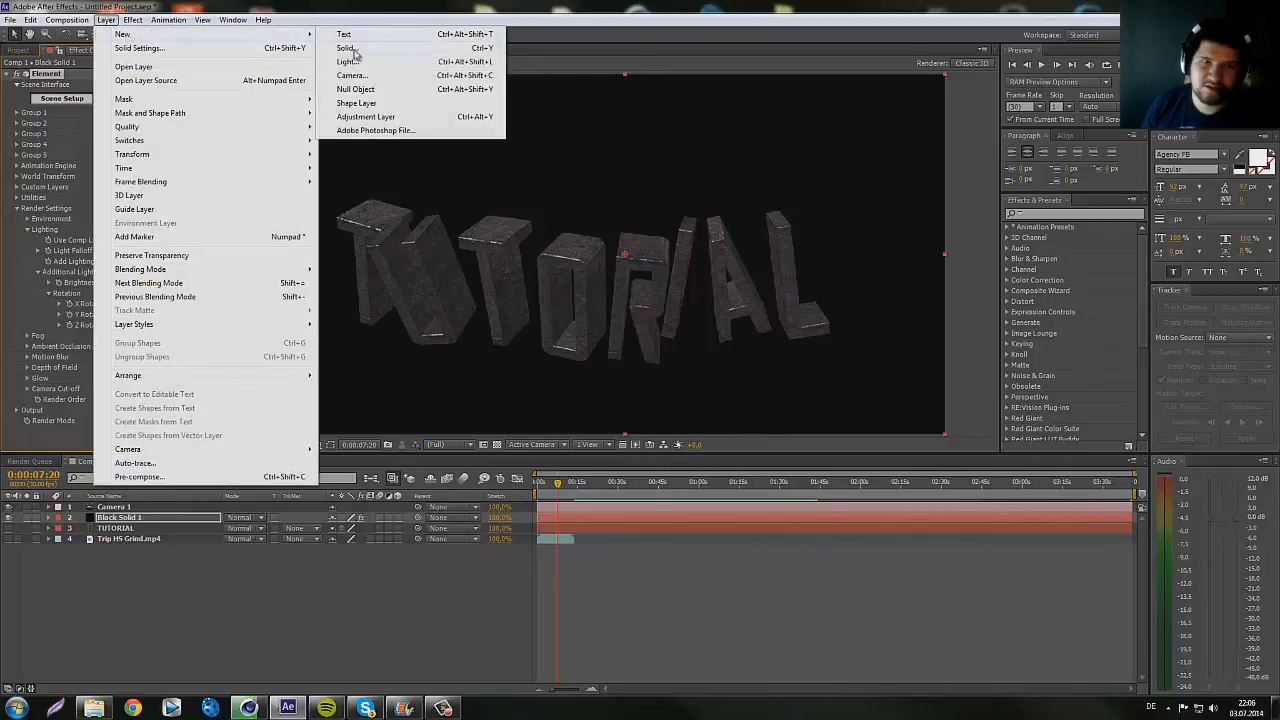
pyautogui.click(350, 62)
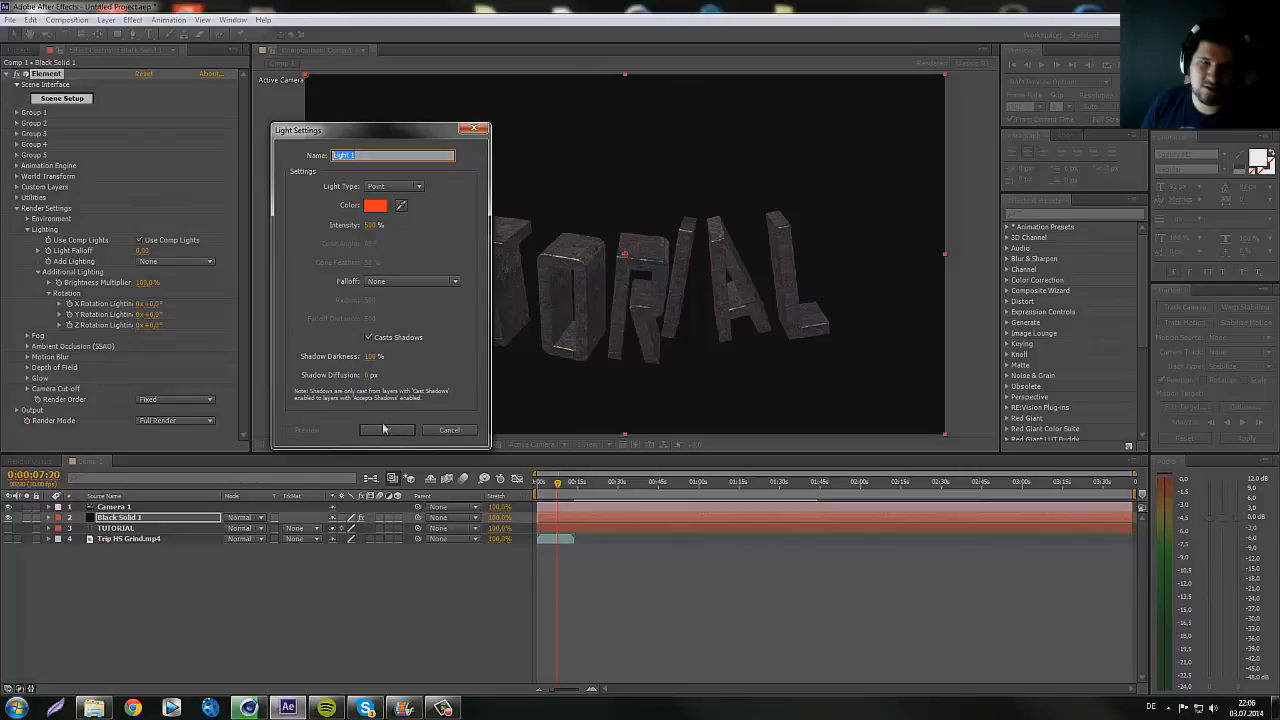
pyautogui.click(370, 225)
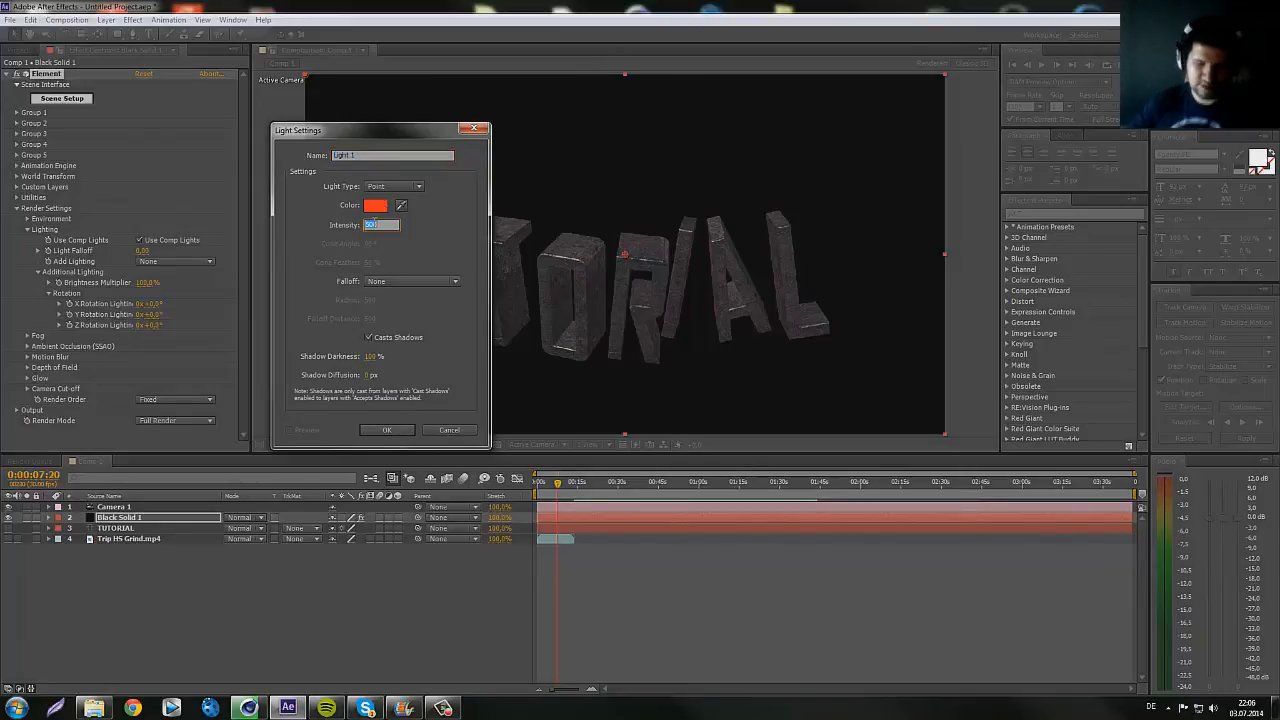
pyautogui.click(375, 205)
pyautogui.click(273, 204)
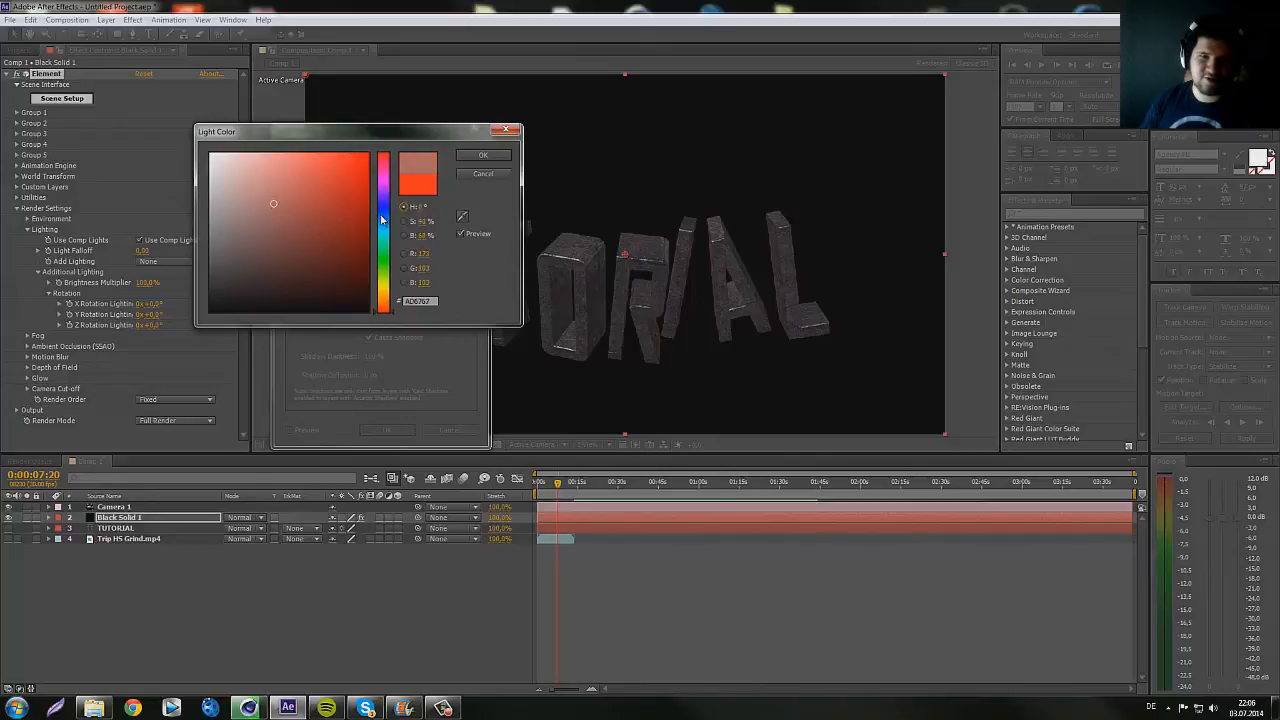
pyautogui.moveTo(381, 219); pyautogui.dragTo(384, 237)
pyautogui.moveTo(282, 185)
pyautogui.mouseDown()
pyautogui.moveTo(251, 166)
pyautogui.moveTo(240, 137)
pyautogui.mouseUp()
pyautogui.click(483, 155)
pyautogui.click(389, 429)
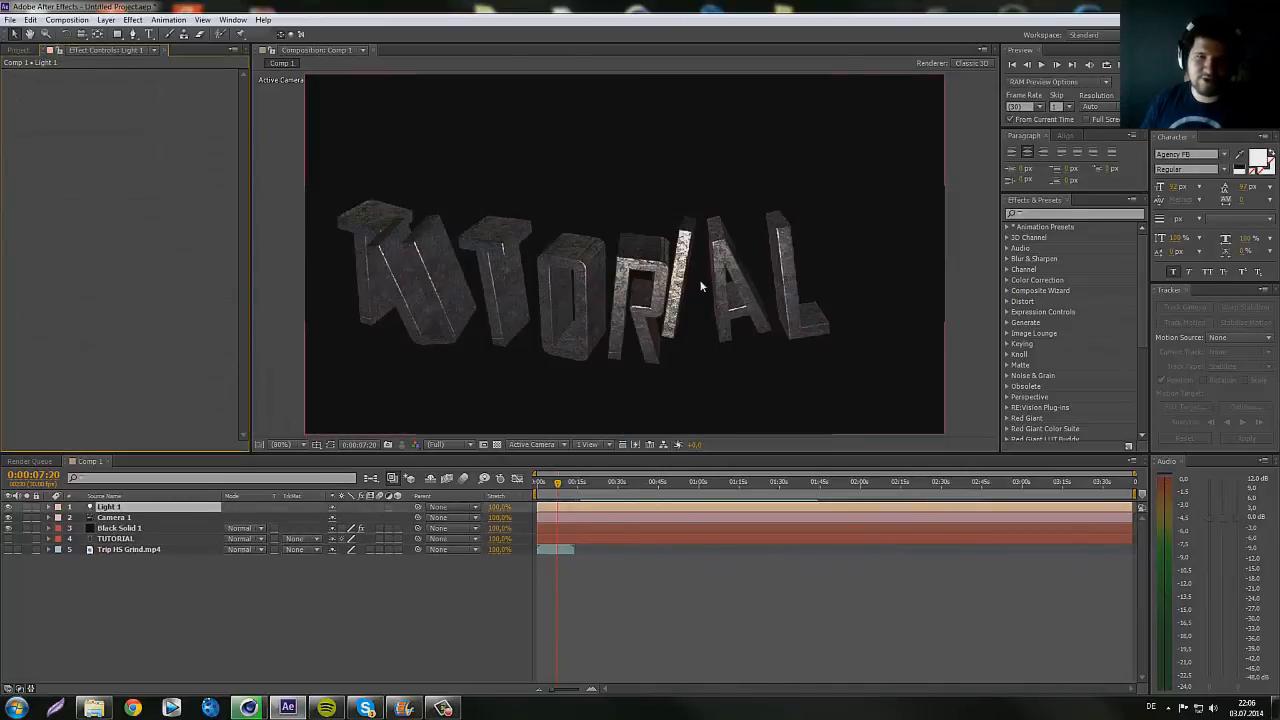
# - Move Light 1 slightly lower beneath the TUTORIAL text, viewed from farther back
pyautogui.press('c')
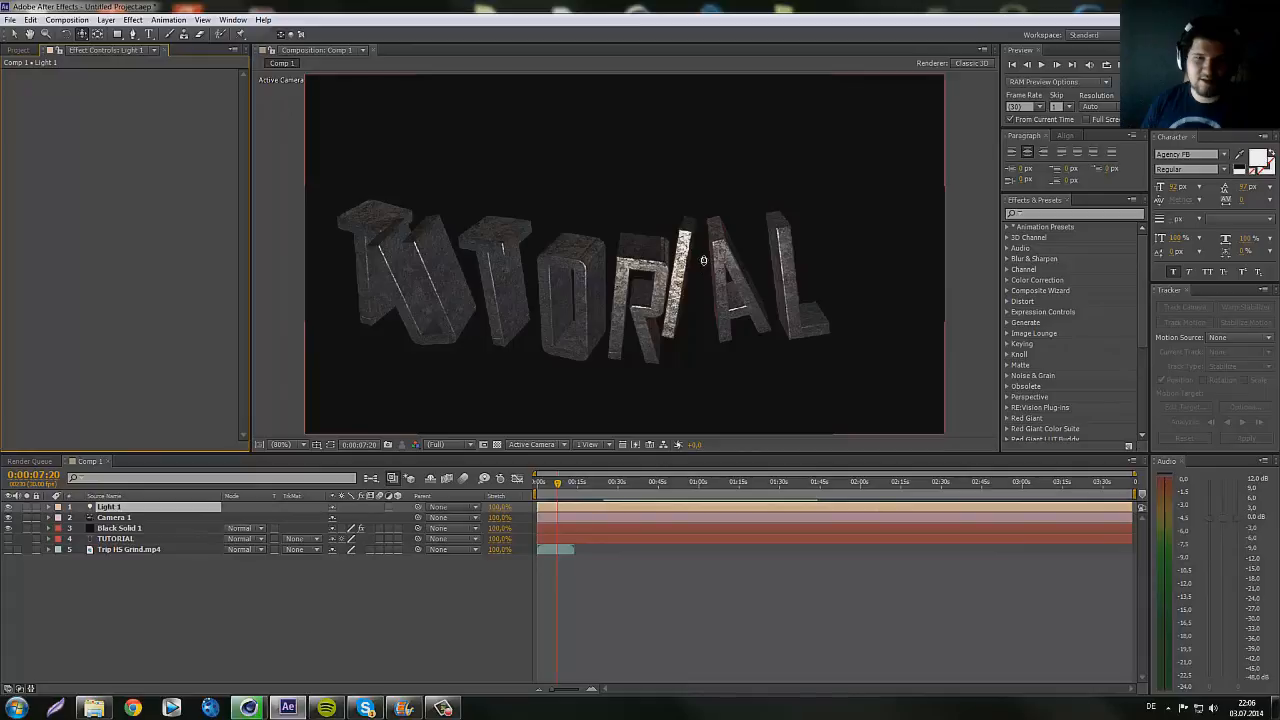
pyautogui.moveTo(647, 357); pyautogui.dragTo(625, 384)
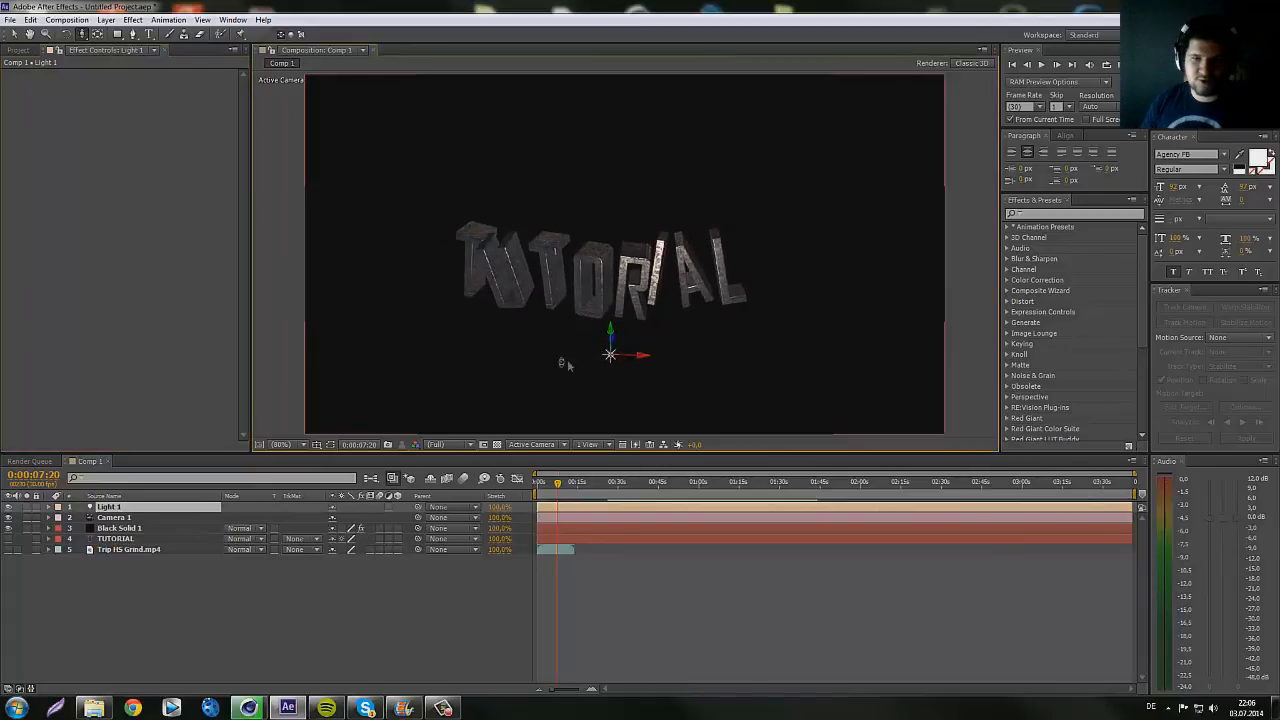
pyautogui.press('v')
pyautogui.moveTo(610, 332); pyautogui.dragTo(538, 340)
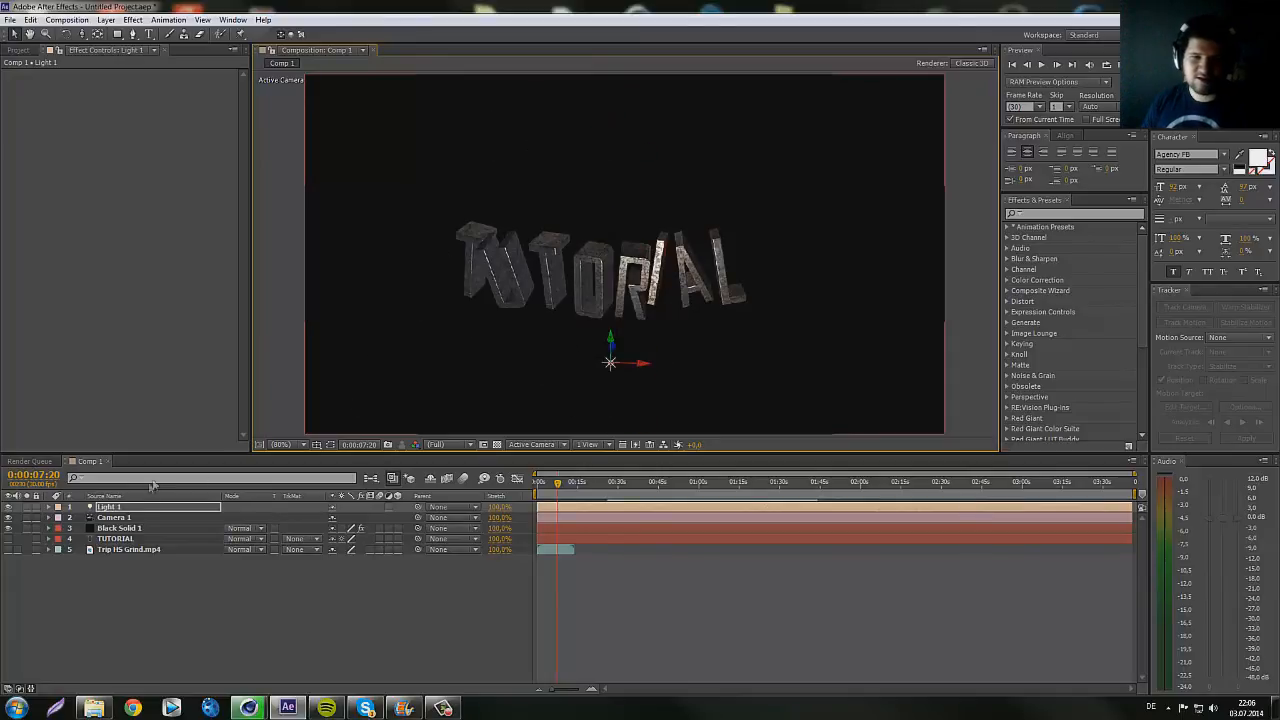
# - Delete Light 1 from the composition and bring the camera back close to the text
pyautogui.click(131, 508)
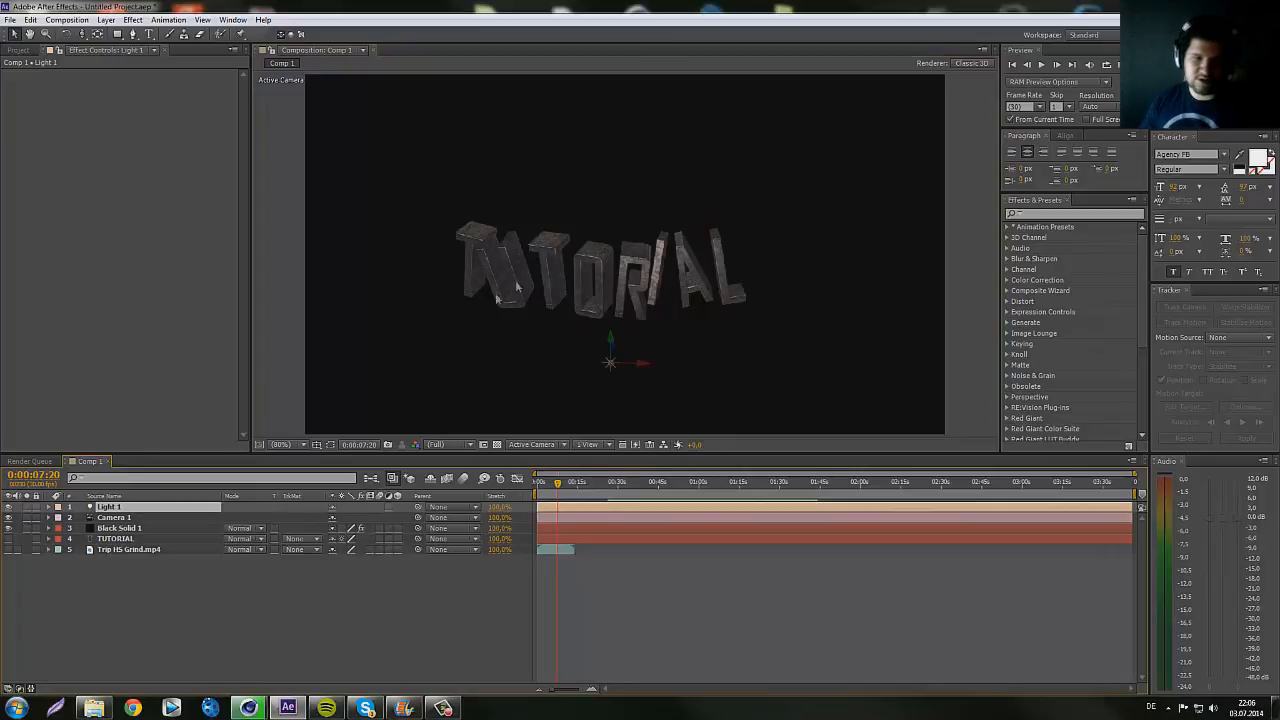
pyautogui.press('Delete')
pyautogui.moveTo(607, 268); pyautogui.dragTo(659, 254)
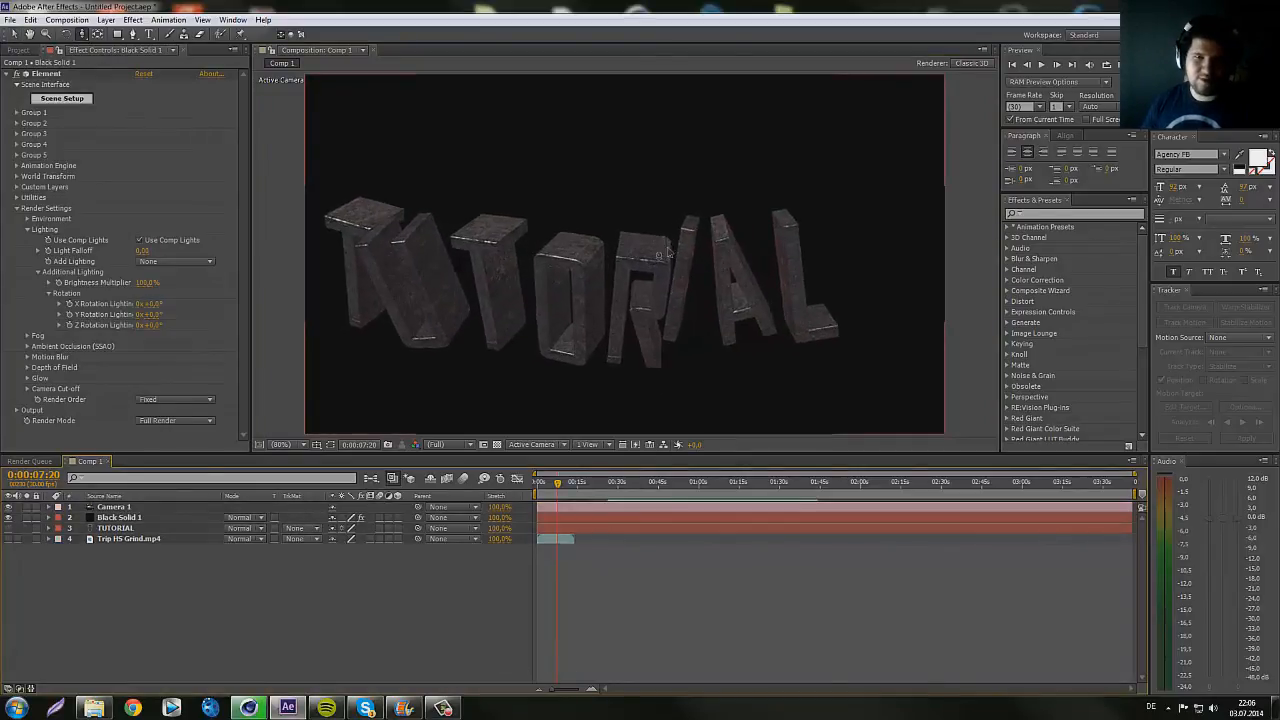
# - Set Add Lighting to Dark in Black Solid 1's Element effect
pyautogui.click(128, 518)
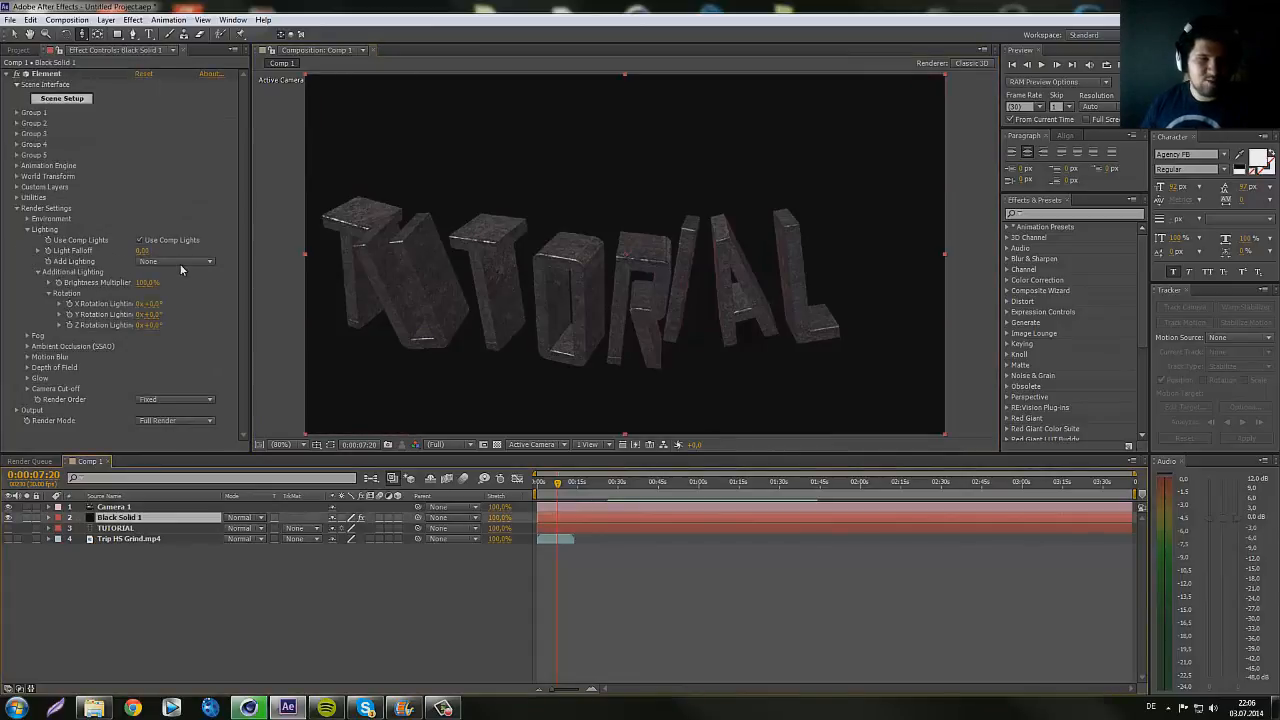
pyautogui.click(180, 262)
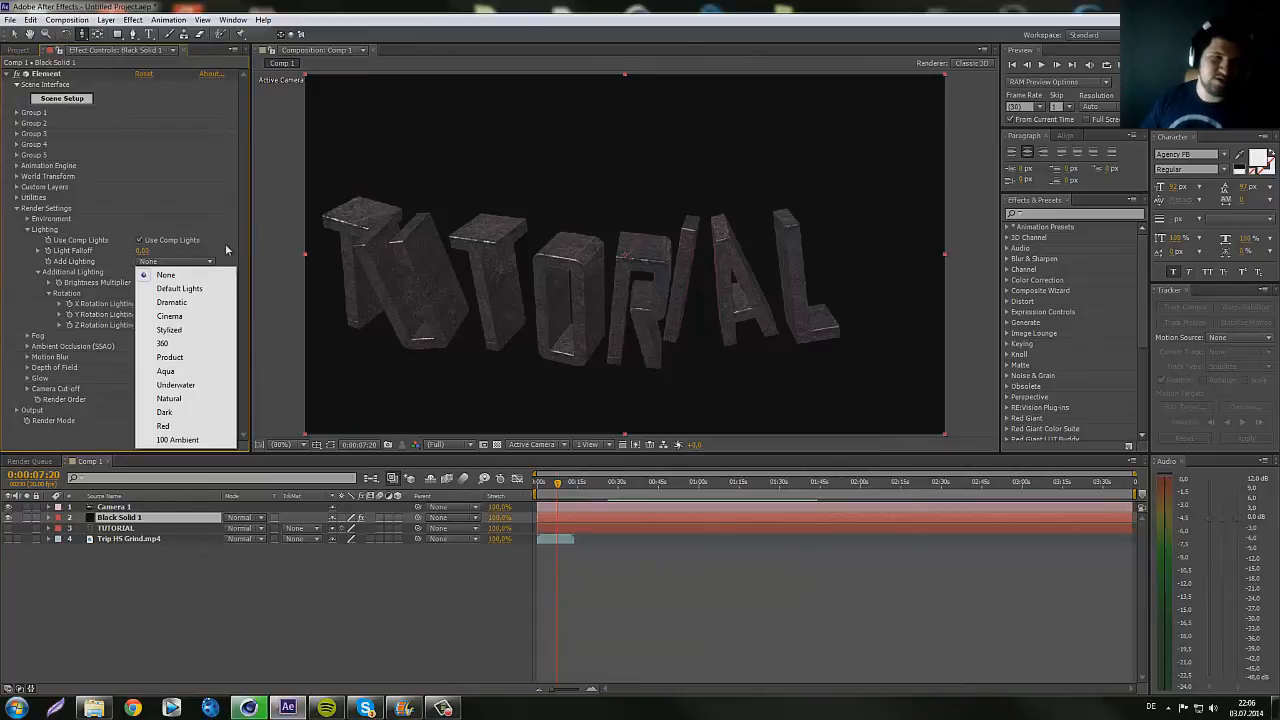
pyautogui.click(228, 250)
pyautogui.click(166, 264)
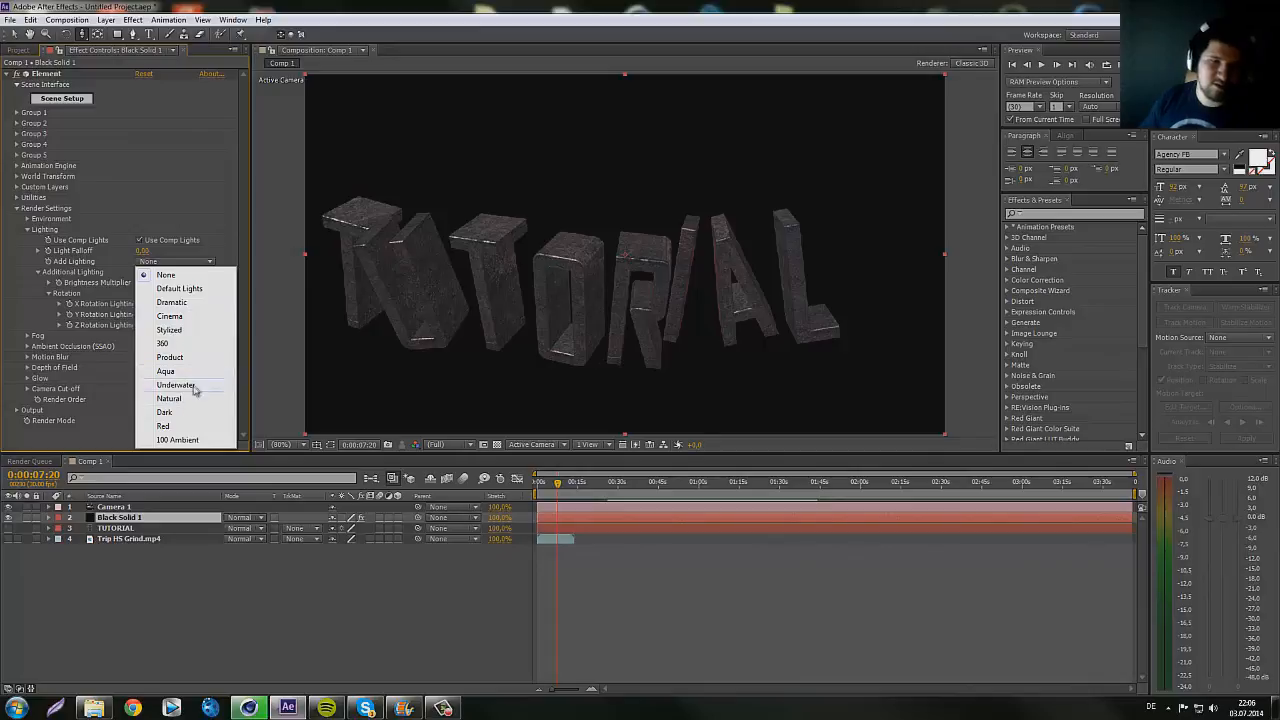
pyautogui.click(180, 411)
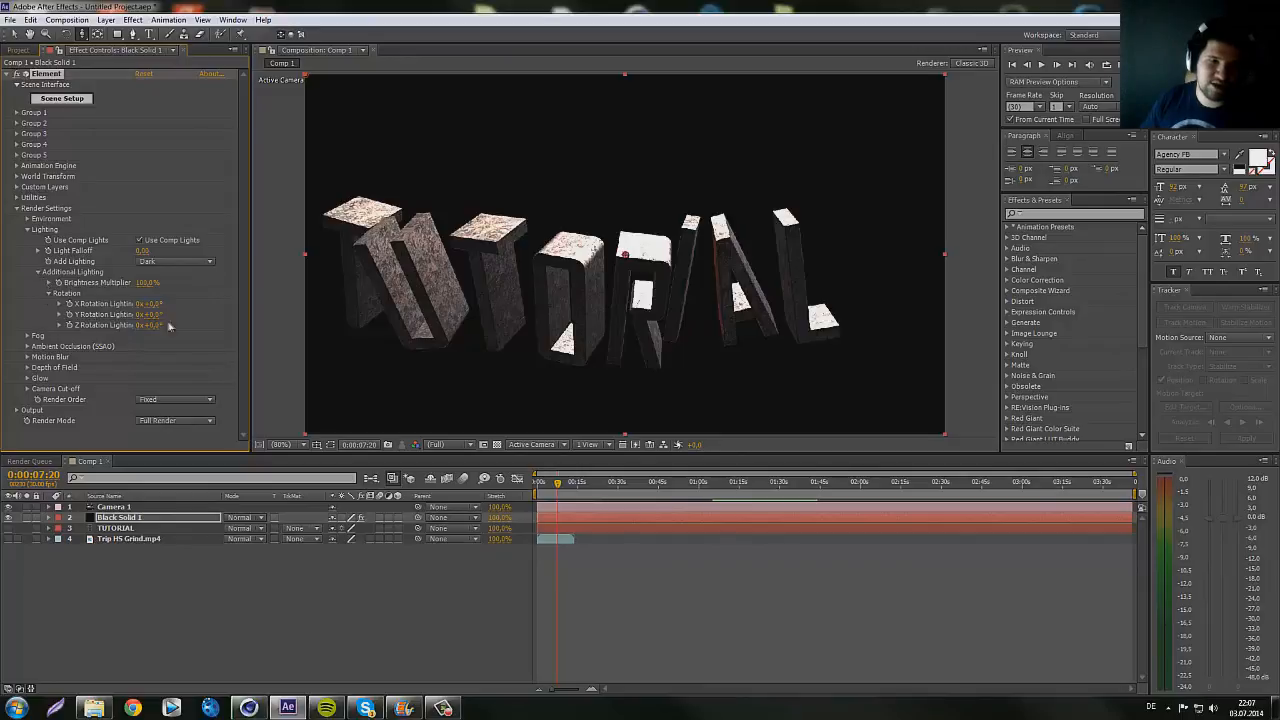
# - Rotate the additional lighting to about 294° on Y and about 233° on X, then collapse the Lighting settings
pyautogui.moveTo(155, 318); pyautogui.dragTo(357, 324)
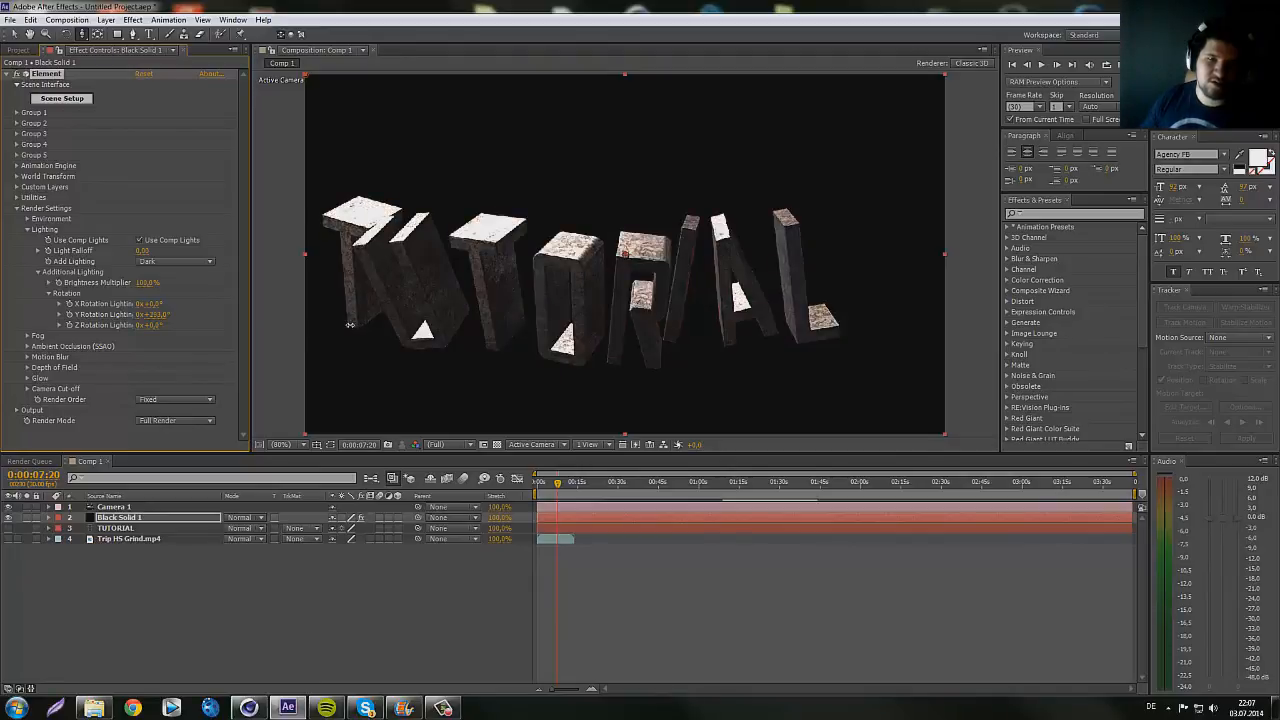
pyautogui.moveTo(175, 304); pyautogui.dragTo(304, 308)
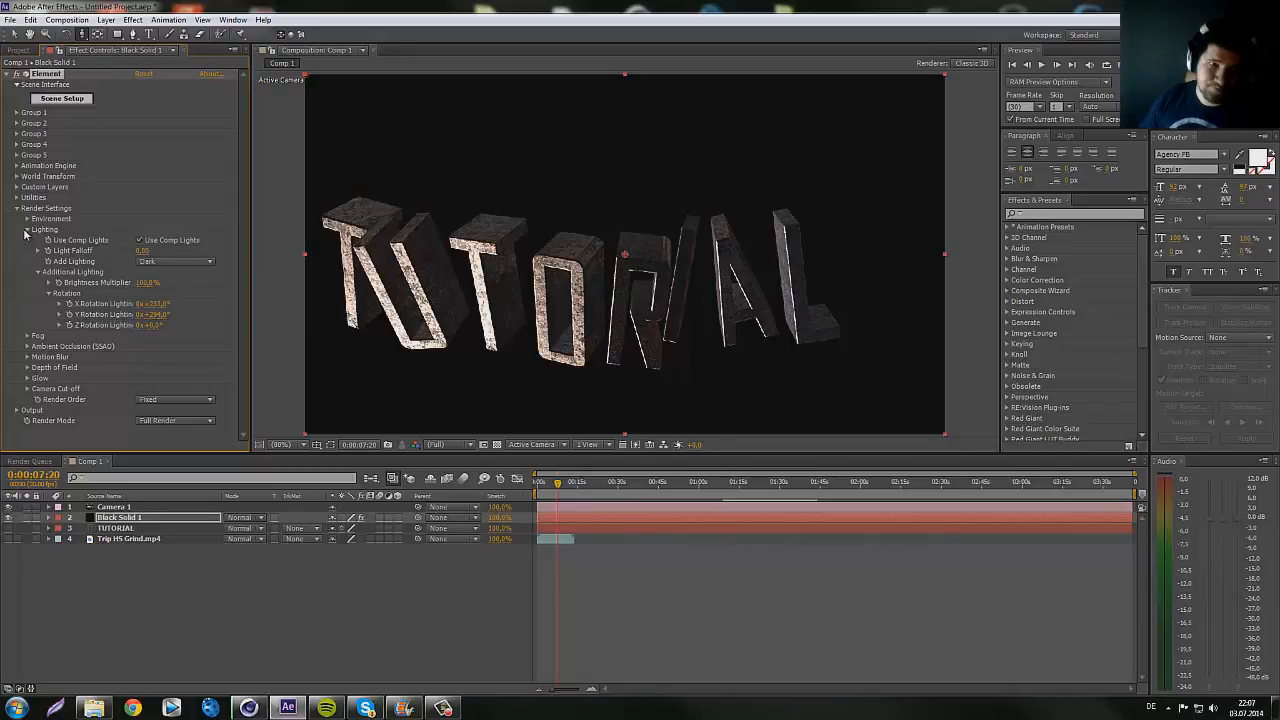
pyautogui.click(26, 235)
pyautogui.click(27, 231)
# - Enable fog in Element's Render Settings and check its effect on the text from far away and close up
pyautogui.click(27, 241)
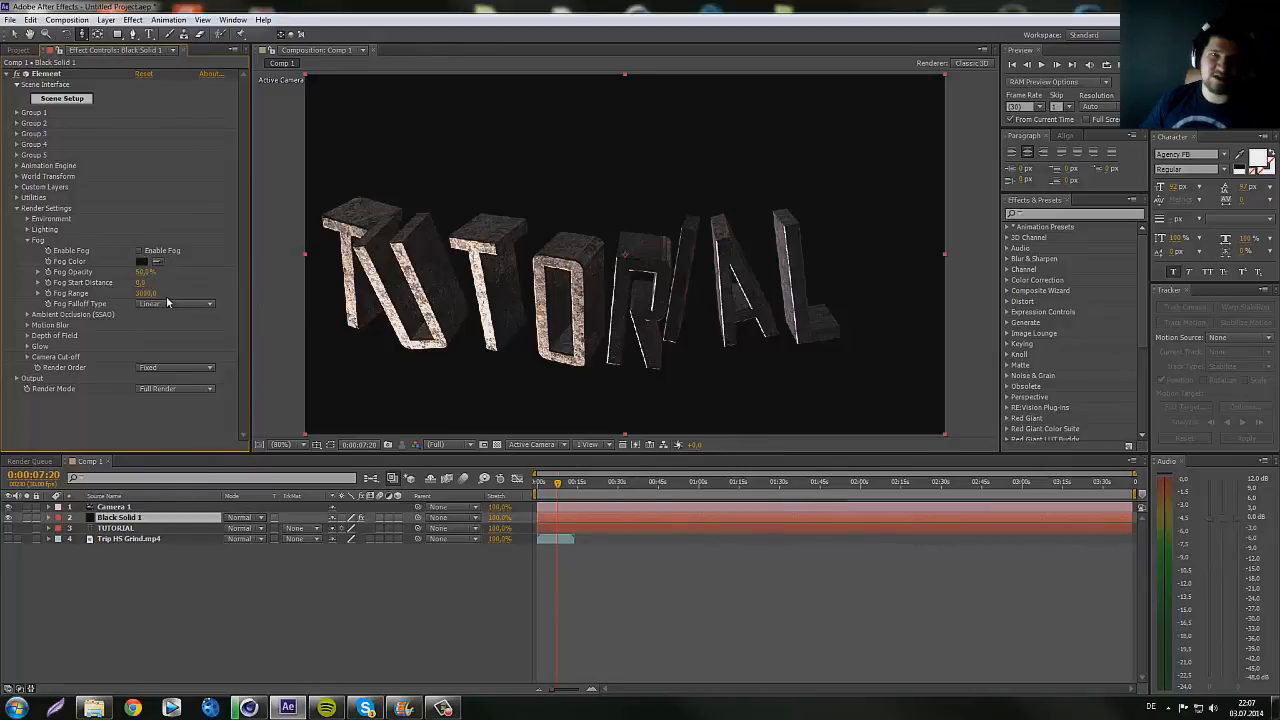
pyautogui.click(139, 251)
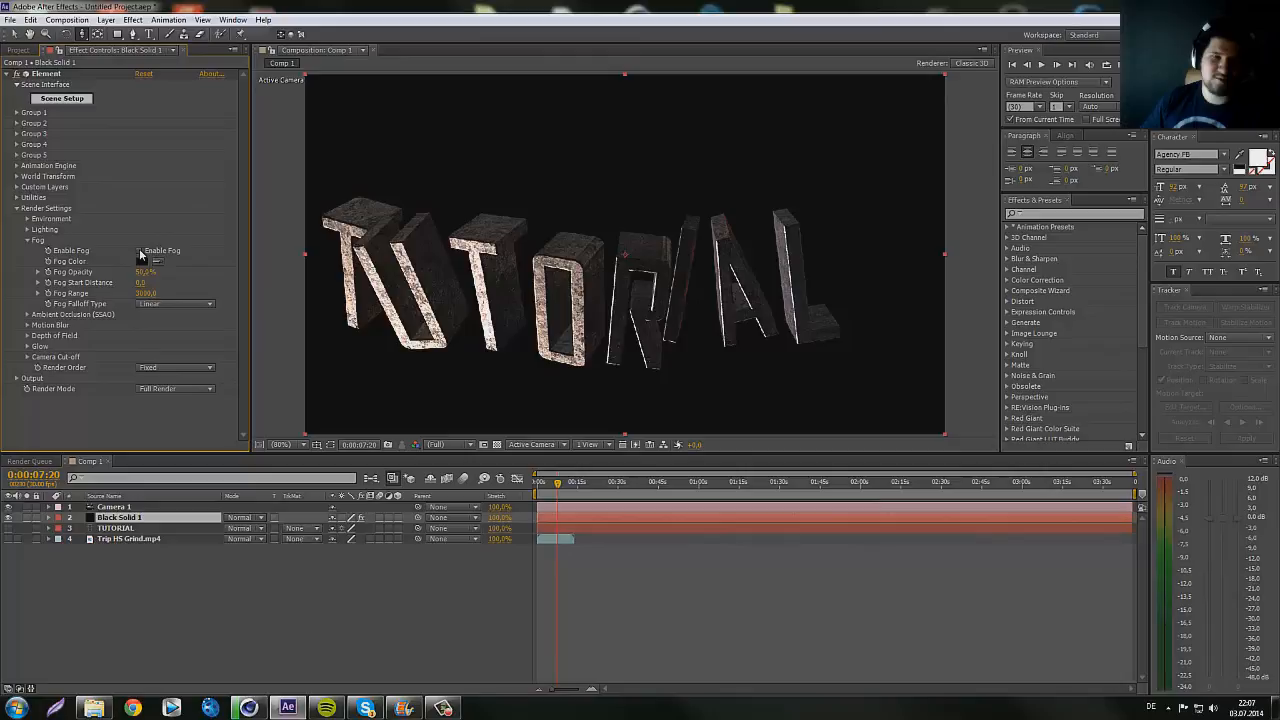
pyautogui.moveTo(639, 254); pyautogui.dragTo(486, 417)
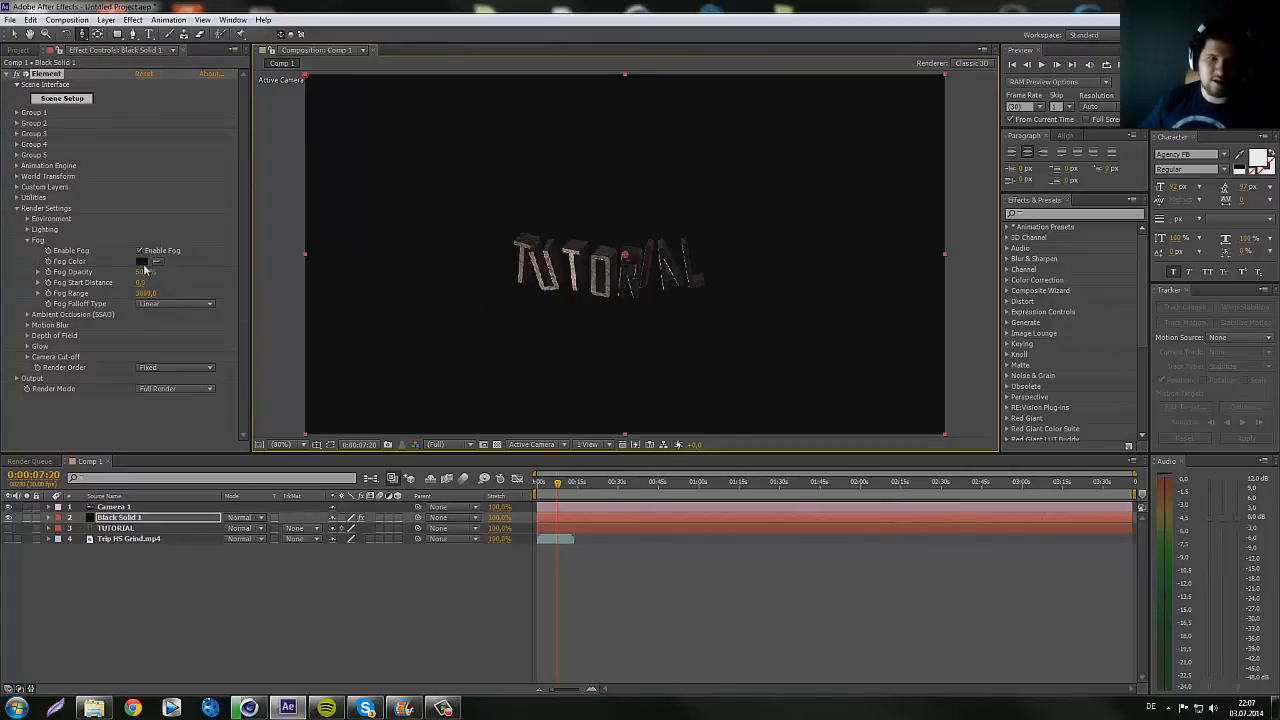
pyautogui.moveTo(595, 271); pyautogui.dragTo(731, 223)
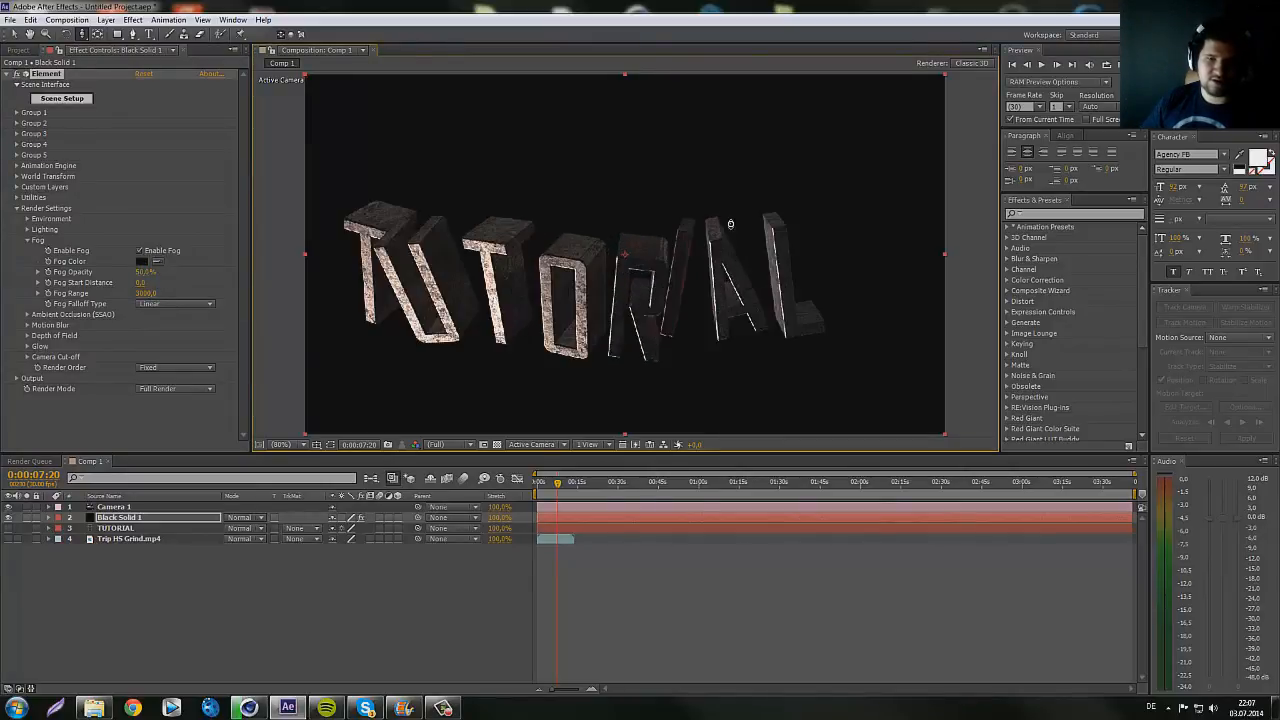
# - Change the fog color to a pale blue
pyautogui.click(142, 262)
pyautogui.click(387, 237)
pyautogui.click(241, 154)
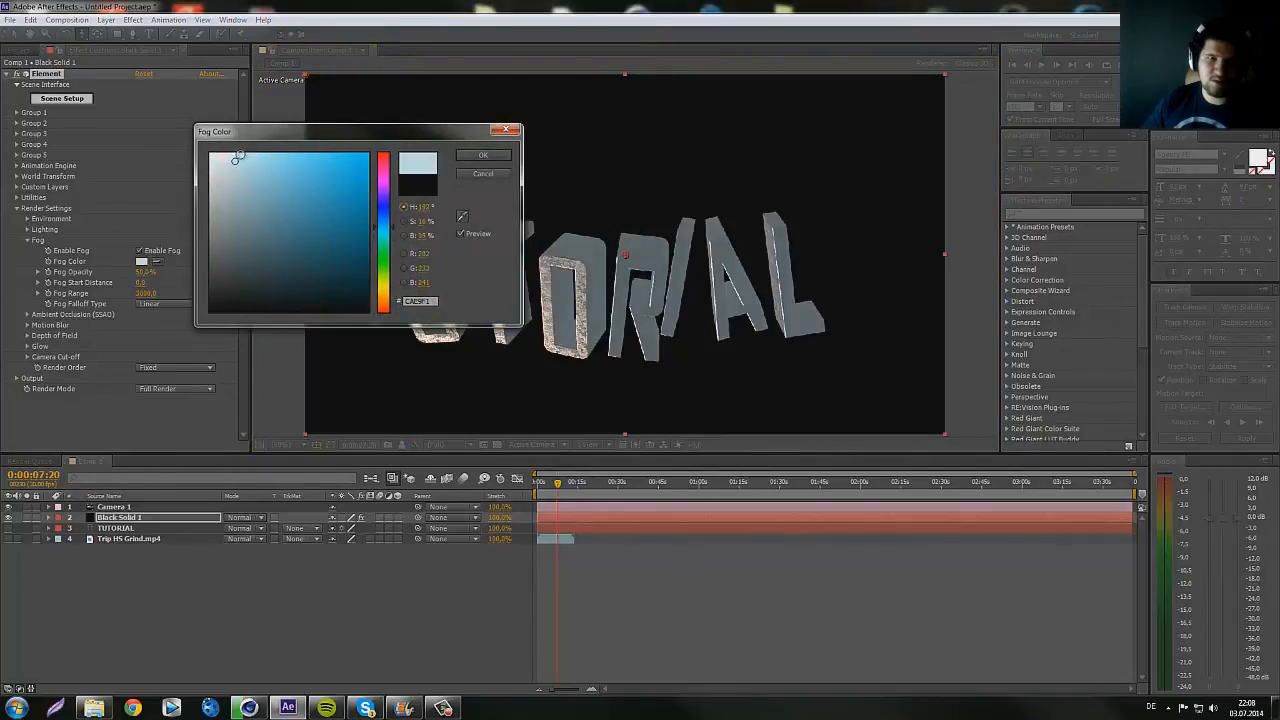
pyautogui.click(483, 155)
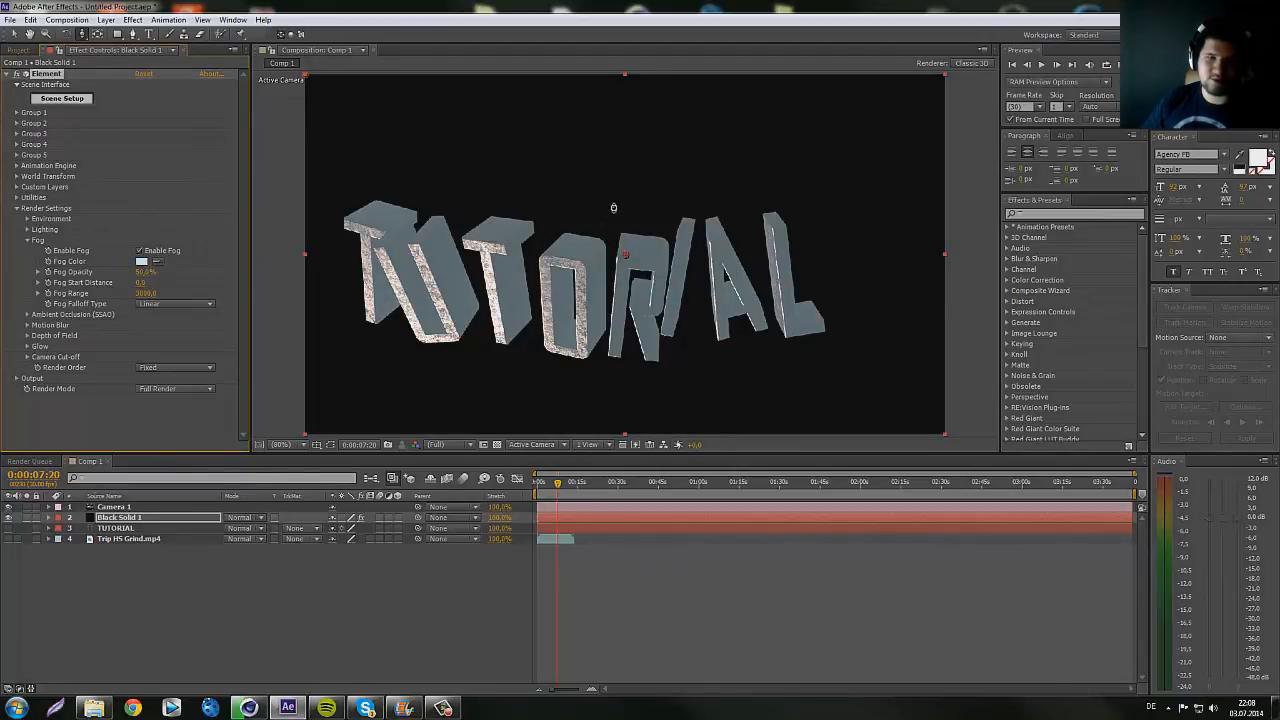
# - Disable fog again and collapse the Fog settings
pyautogui.click(140, 250)
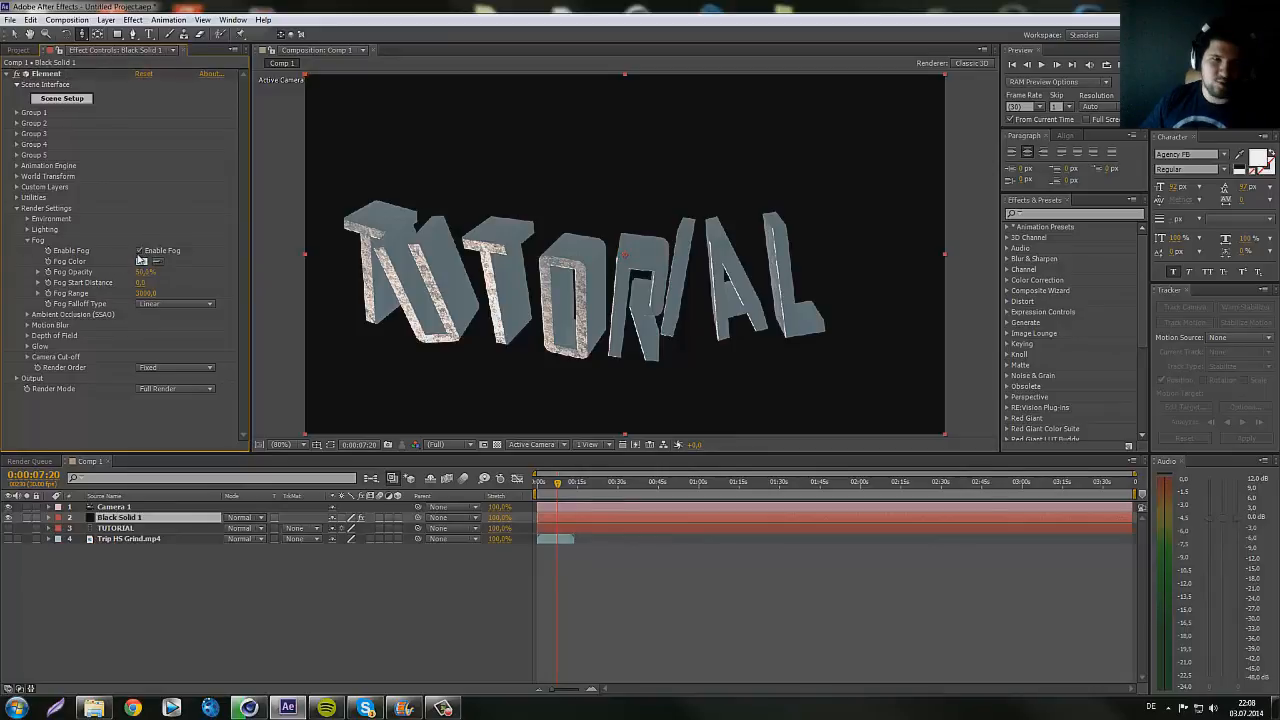
pyautogui.click(140, 250)
pyautogui.click(28, 242)
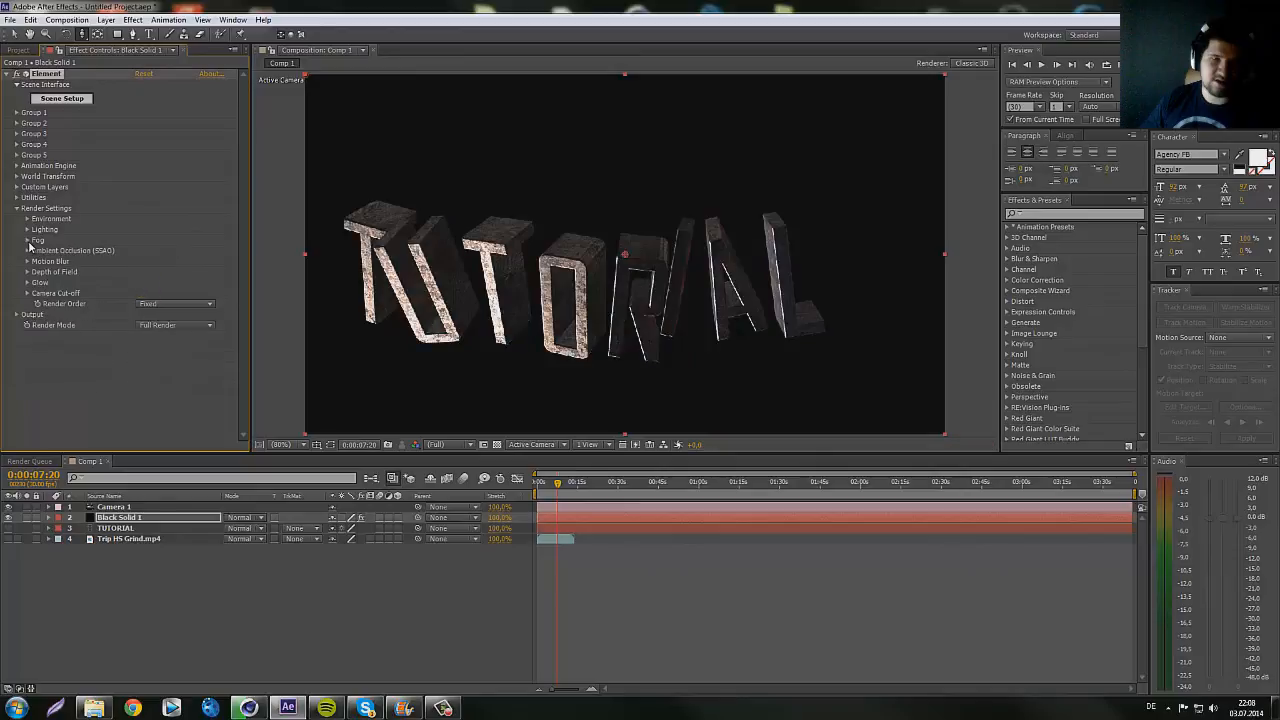
# - Examine the Ambient Occlusion, Motion Blur and Depth of Field options in Element's Render Settings
pyautogui.click(27, 251)
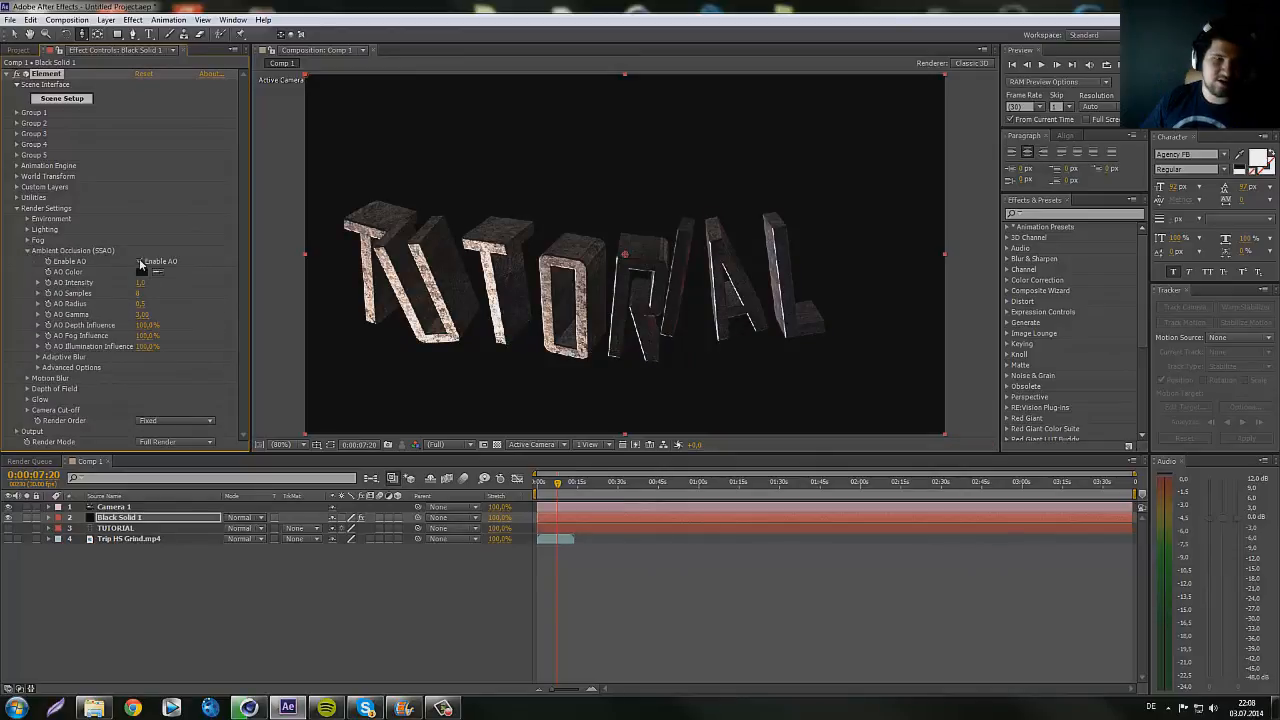
pyautogui.click(27, 251)
pyautogui.click(28, 262)
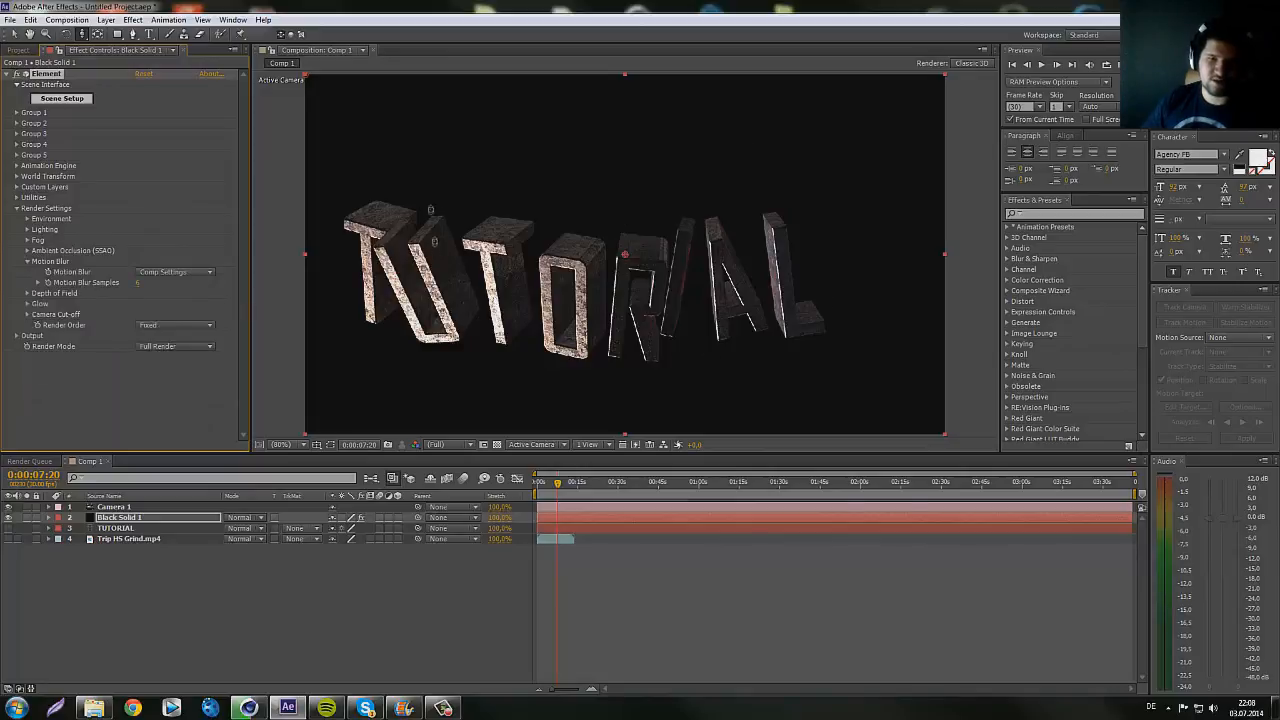
pyautogui.click(175, 273)
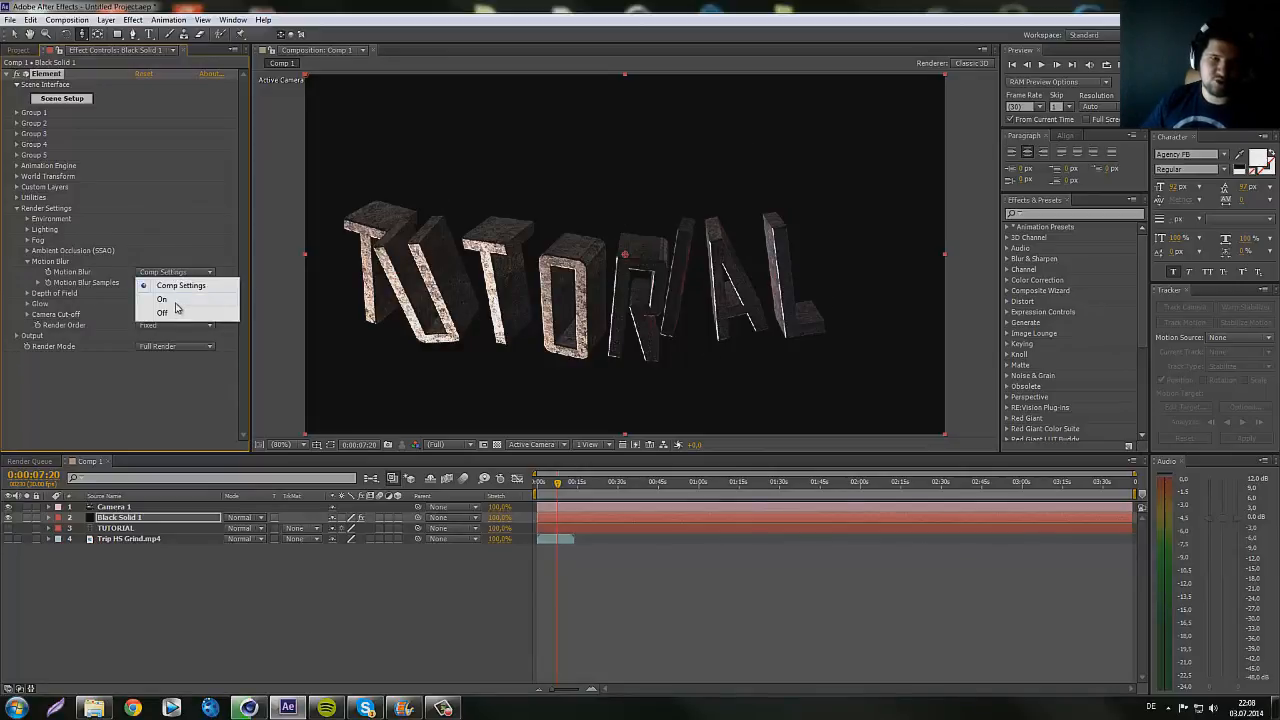
pyautogui.click(180, 240)
pyautogui.click(28, 262)
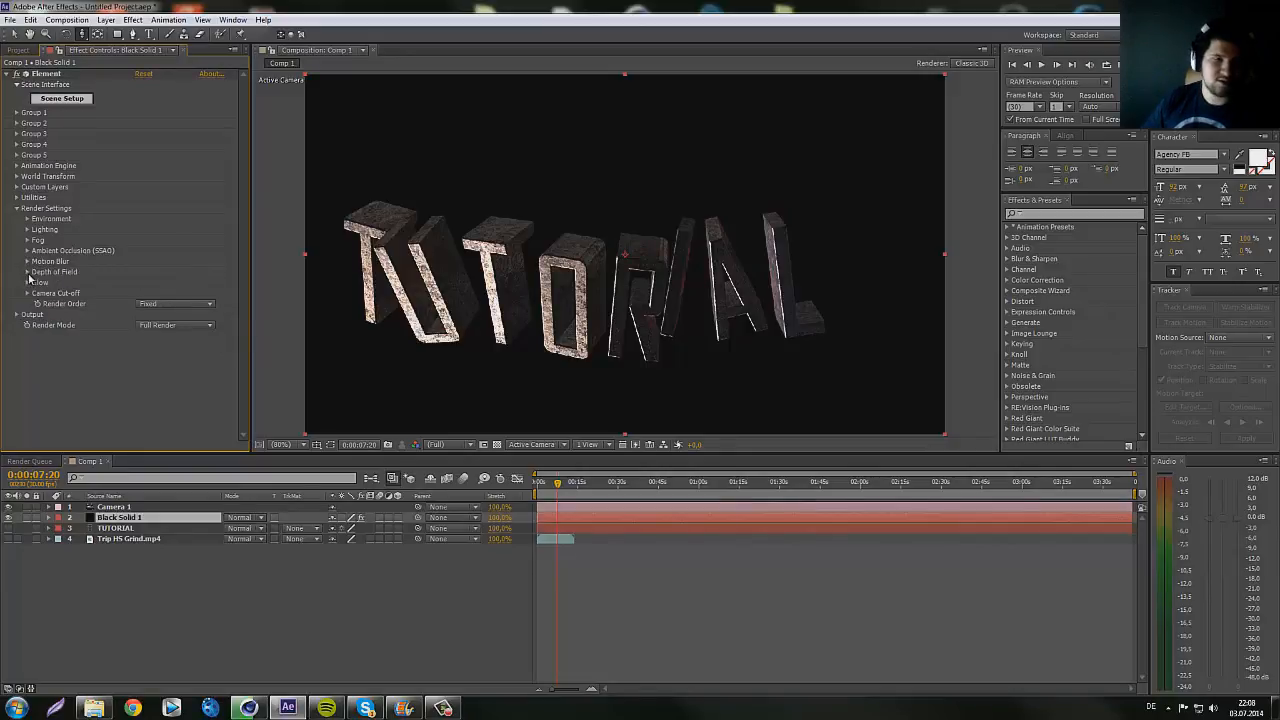
pyautogui.click(28, 272)
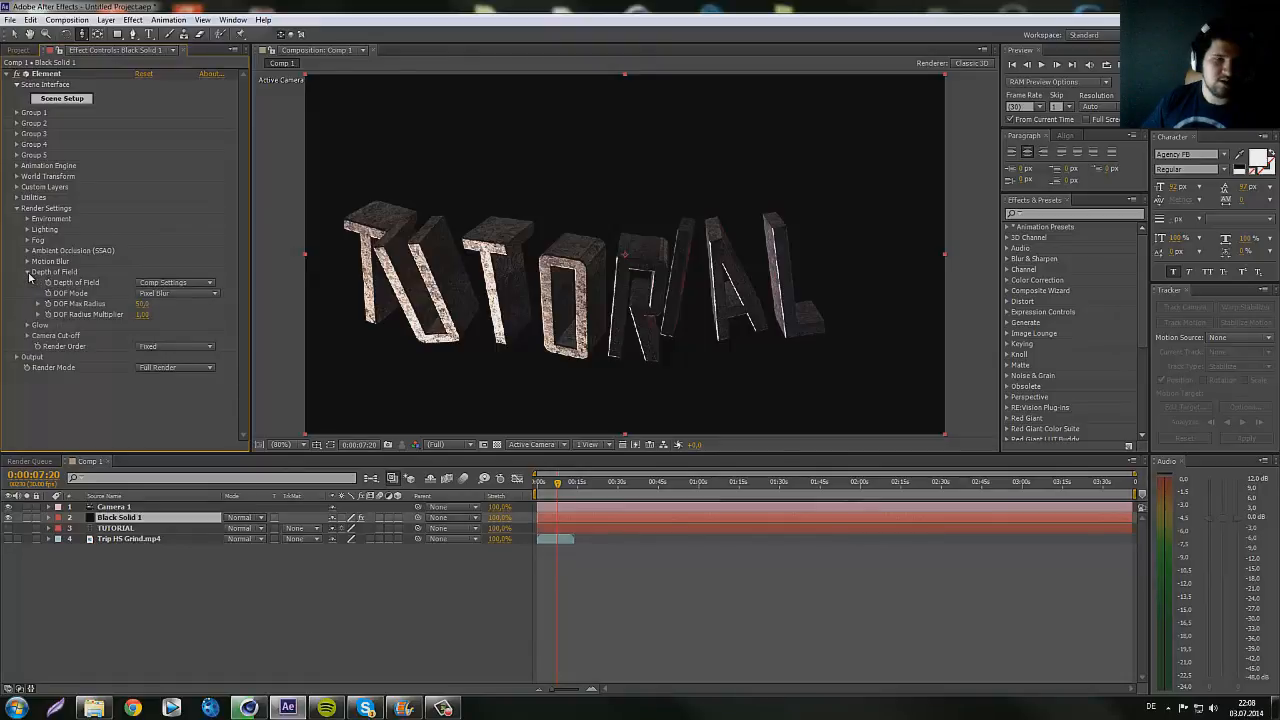
pyautogui.click(29, 274)
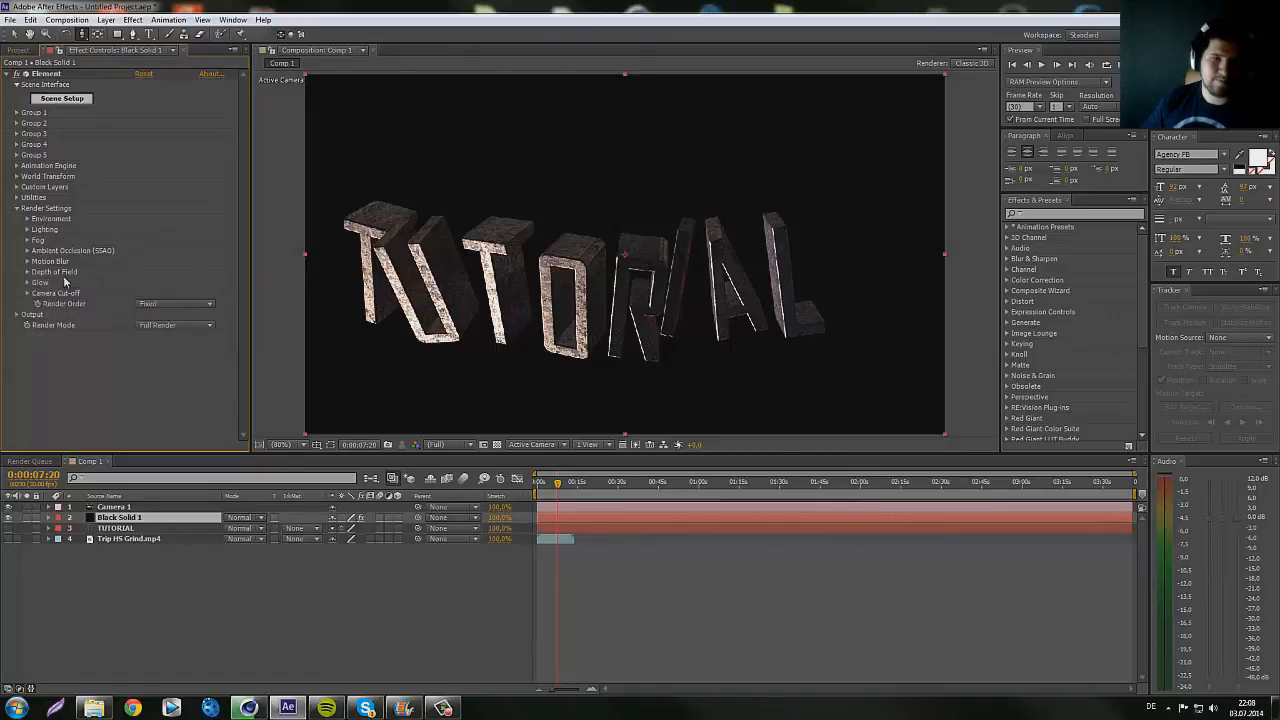
# - Move Camera 1 in close to the TUTORIAL letters and orbit it to look along the row at an angle
pyautogui.click(126, 508)
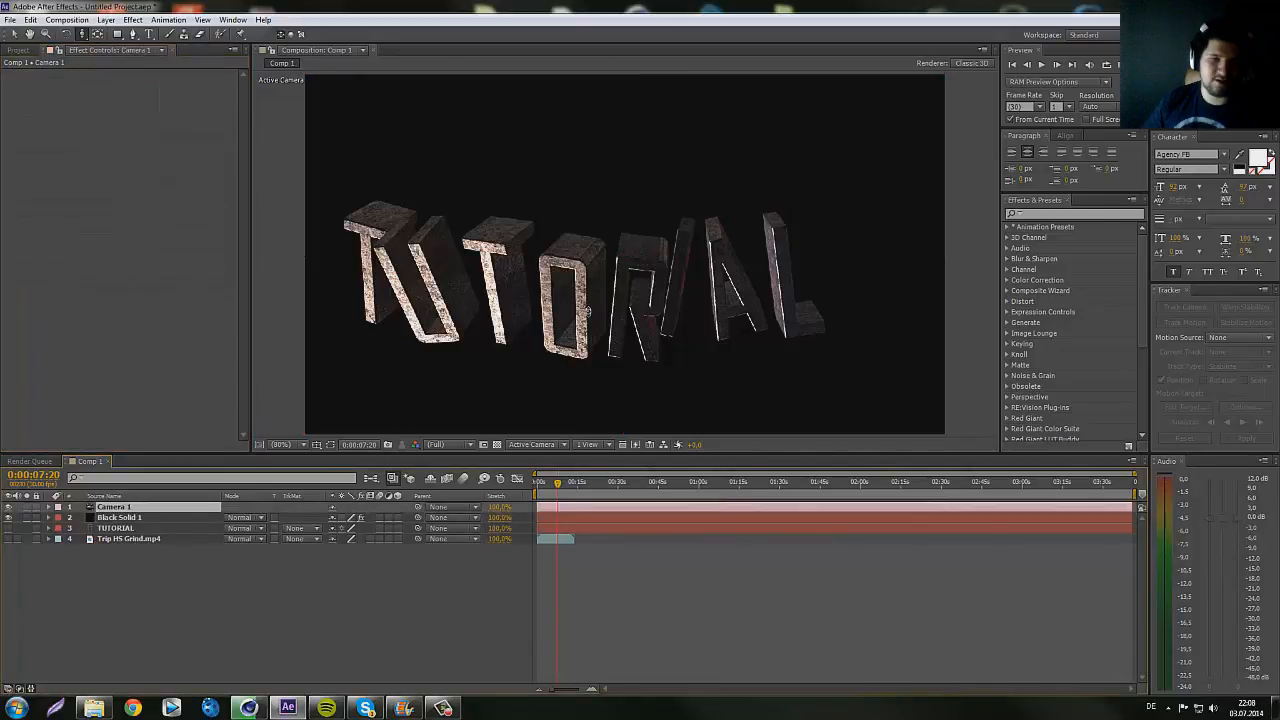
pyautogui.scroll(5, 667, 276)
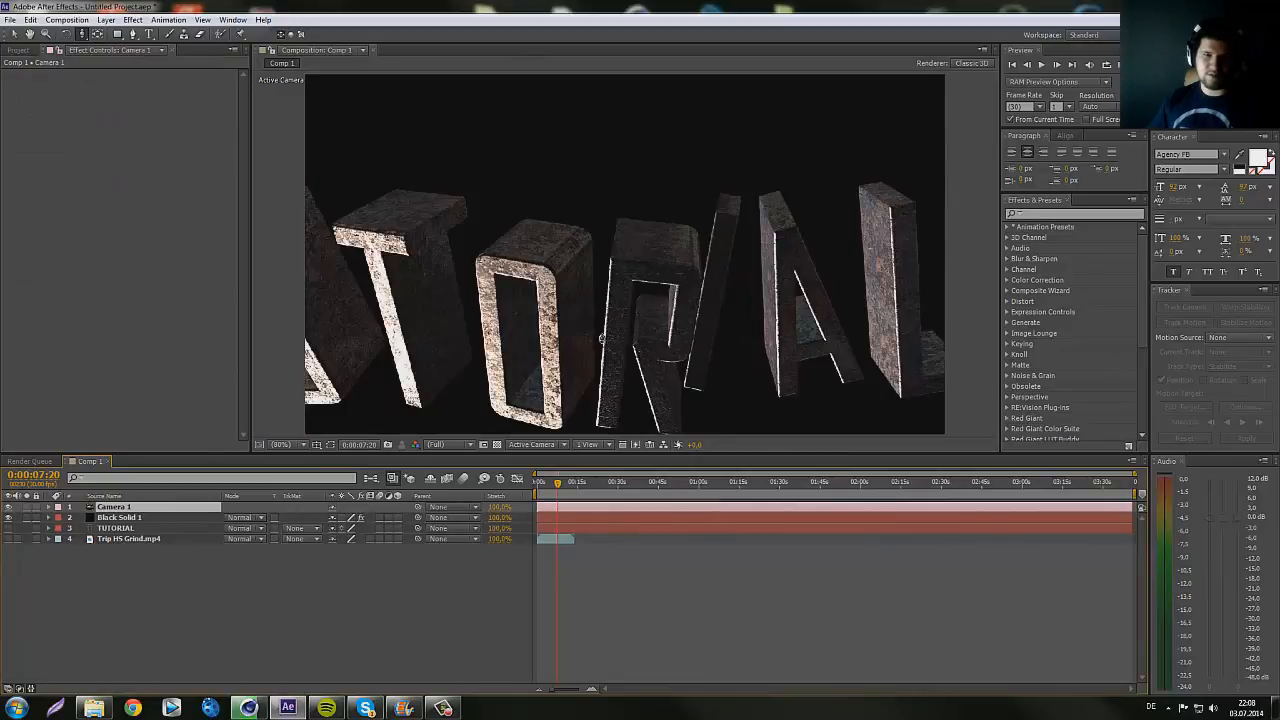
pyautogui.click(652, 313)
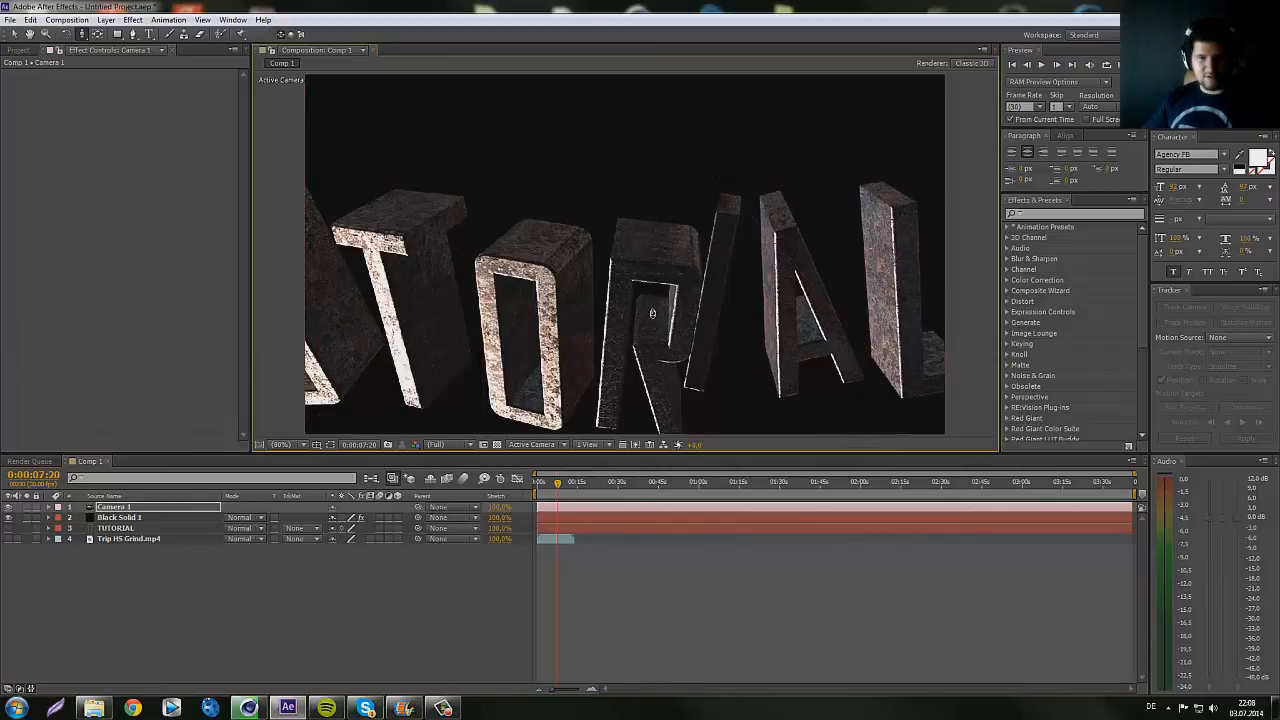
pyautogui.scroll(10, 652, 313)
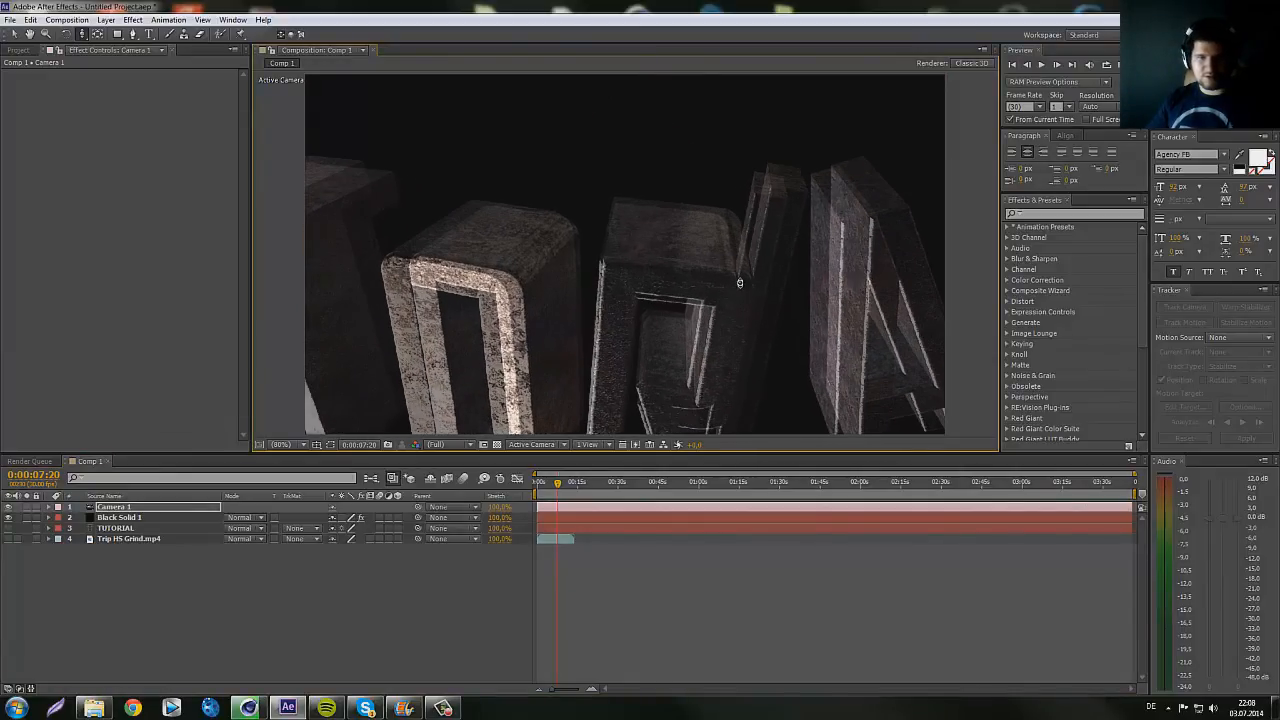
pyautogui.moveTo(755, 323); pyautogui.dragTo(633, 286)
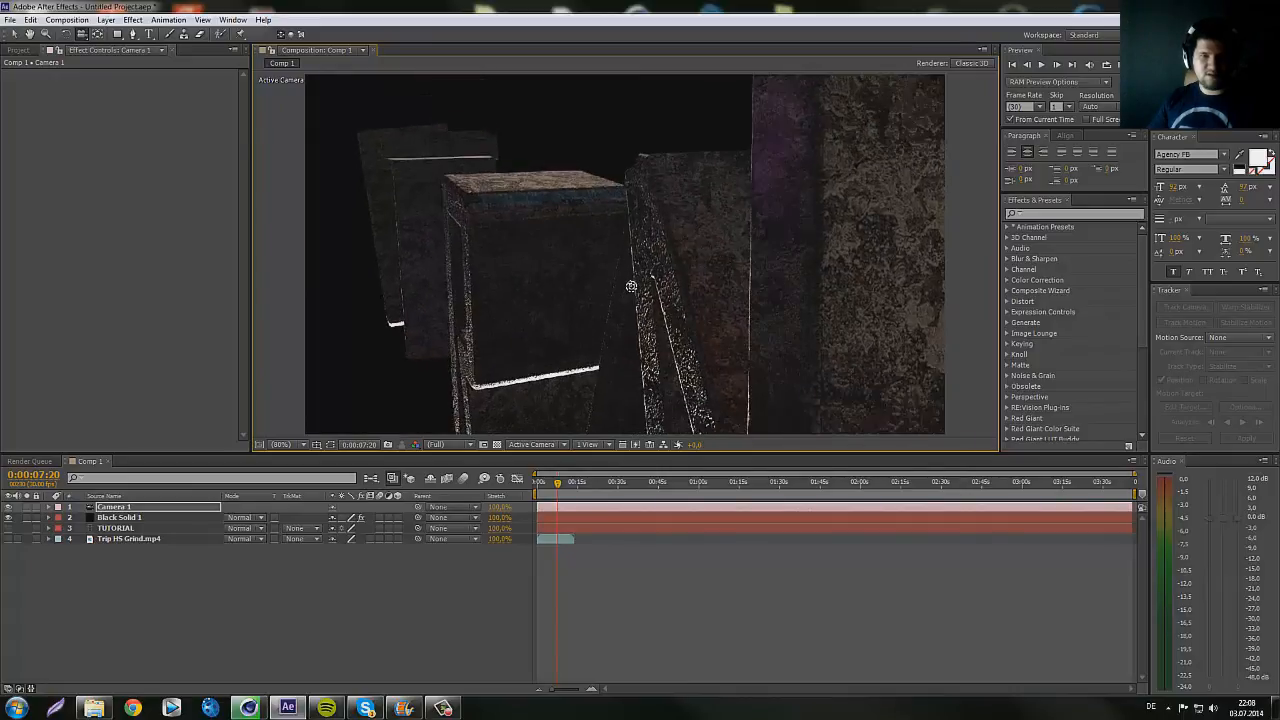
# - Reveal Camera 1's Camera Options and turn its Depth of Field on
pyautogui.click(128, 508)
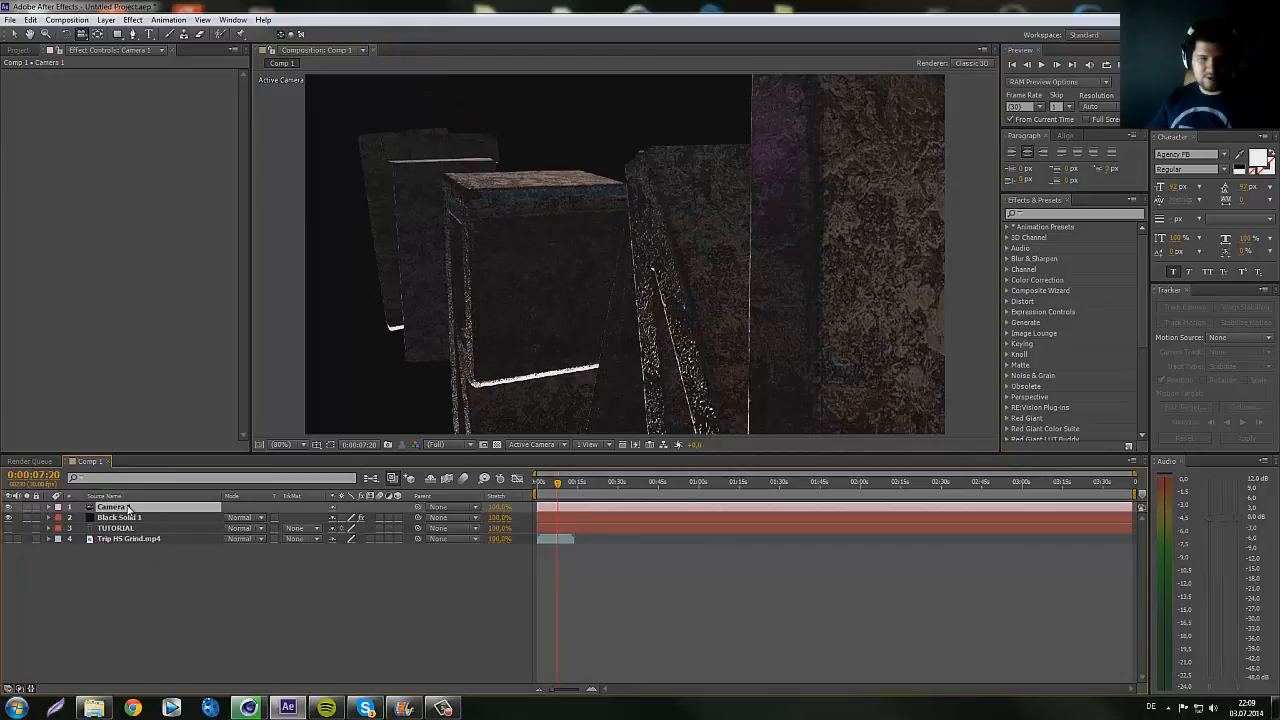
pyautogui.press('a')
pyautogui.press('a')
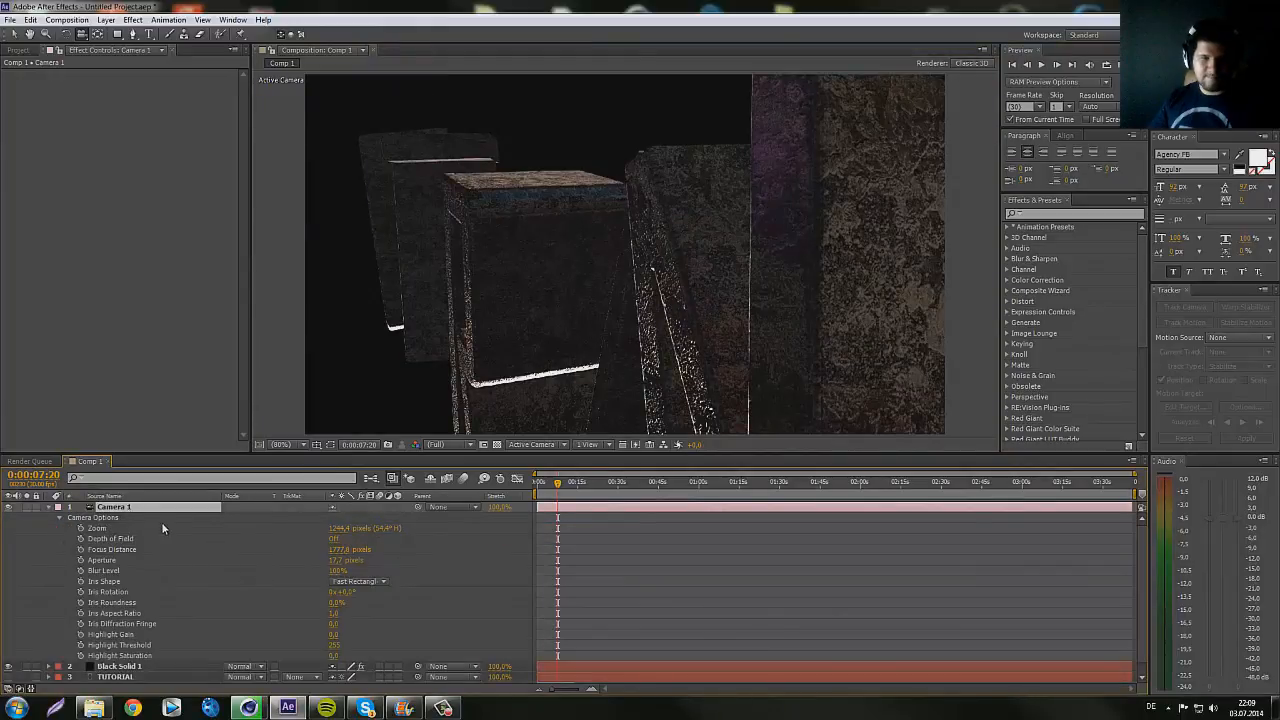
pyautogui.click(333, 540)
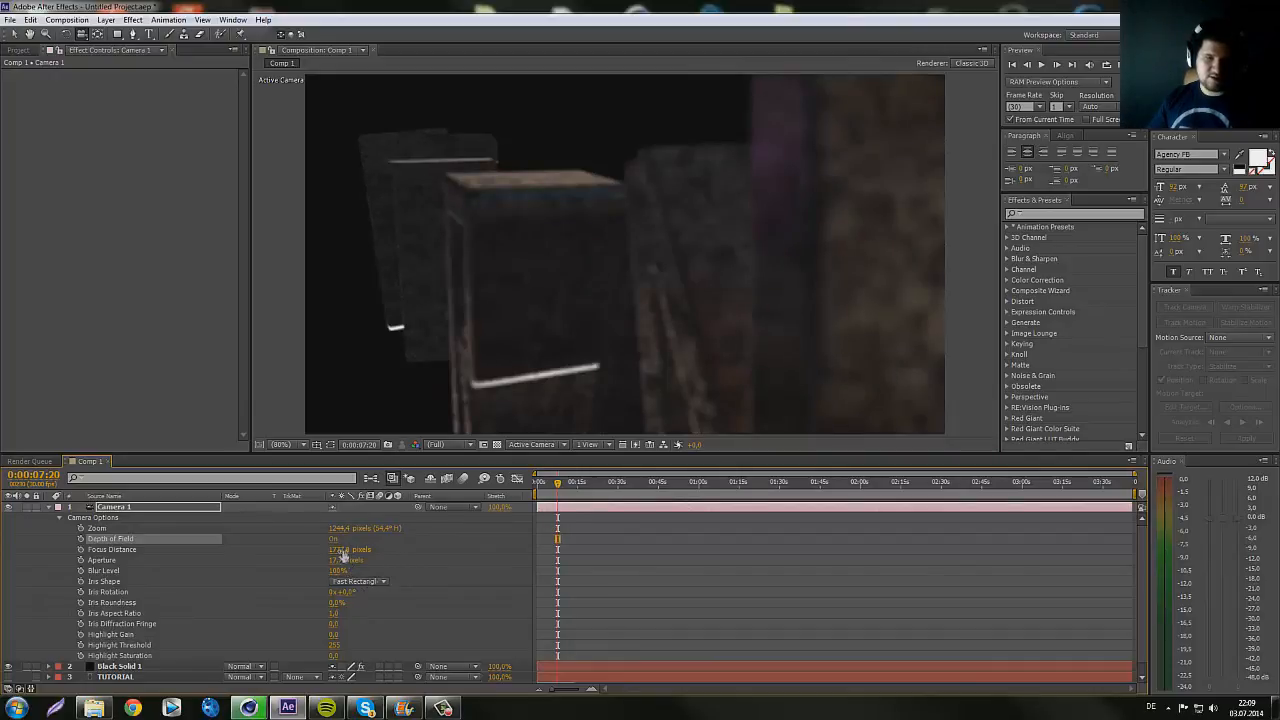
# - Set Camera 1's Focus Distance to 500 pixels
pyautogui.moveTo(342, 553); pyautogui.dragTo(319, 550)
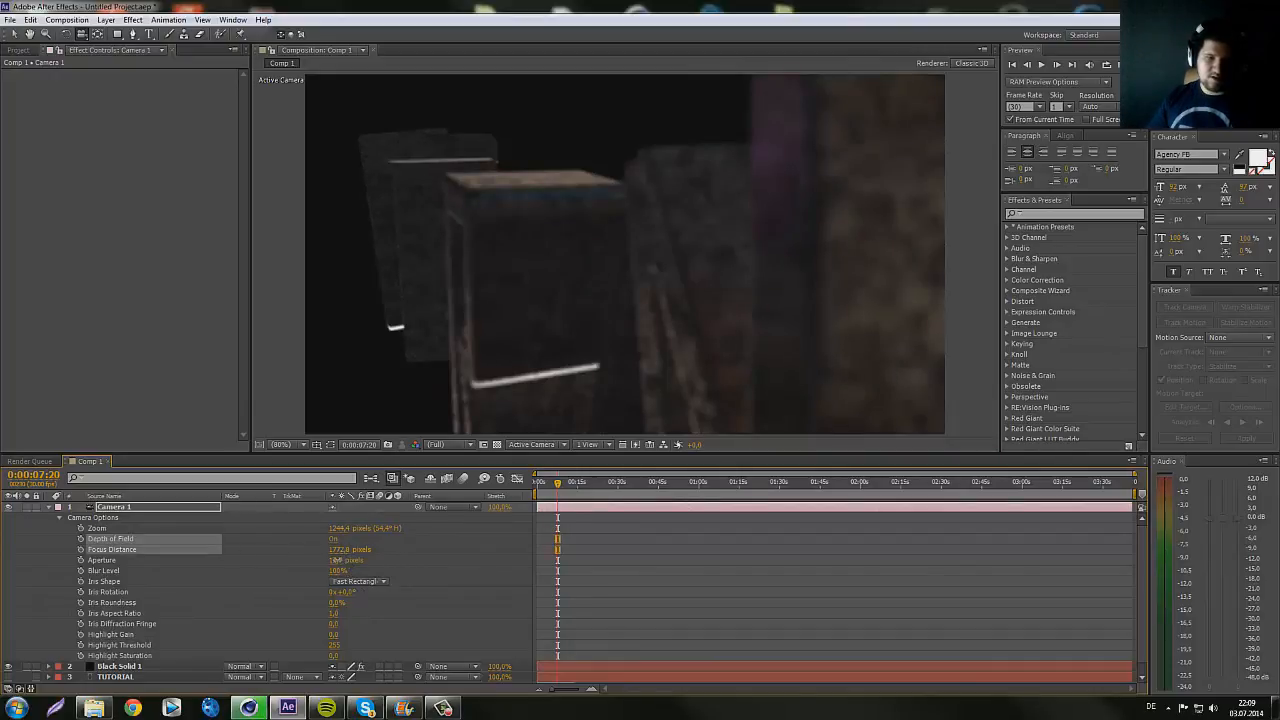
pyautogui.click(345, 549)
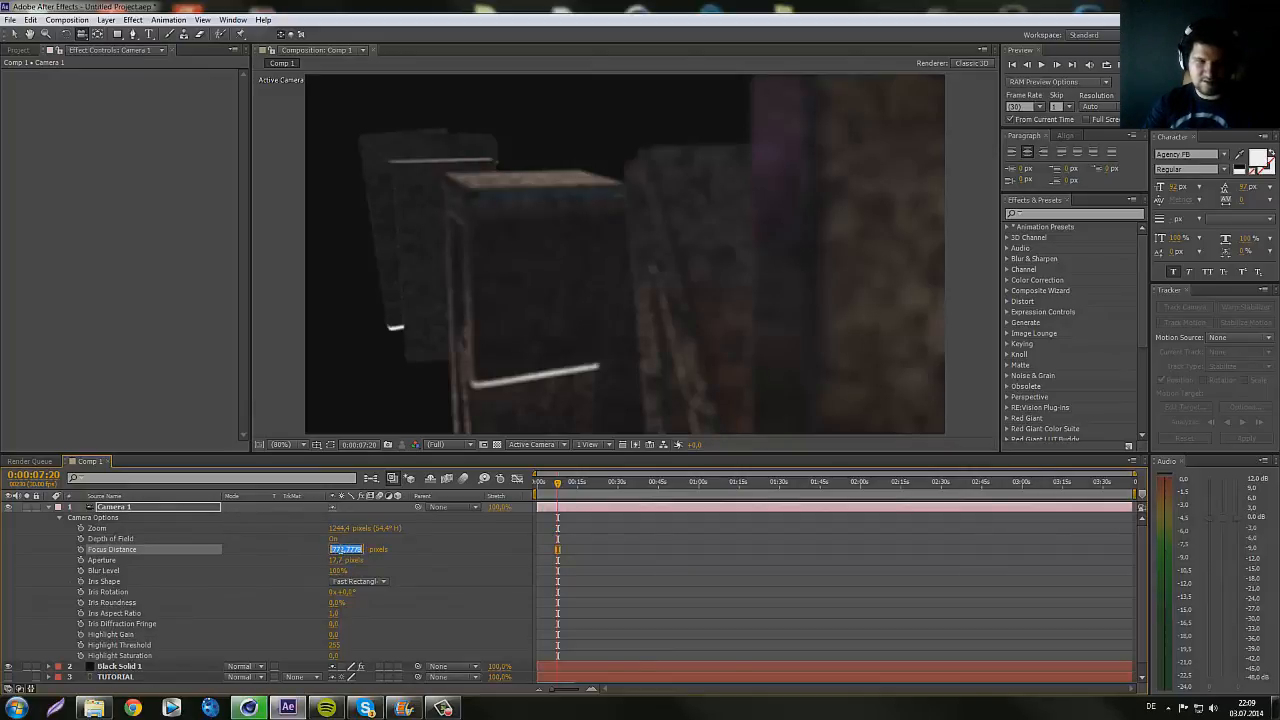
pyautogui.write('500')
pyautogui.press('Return')
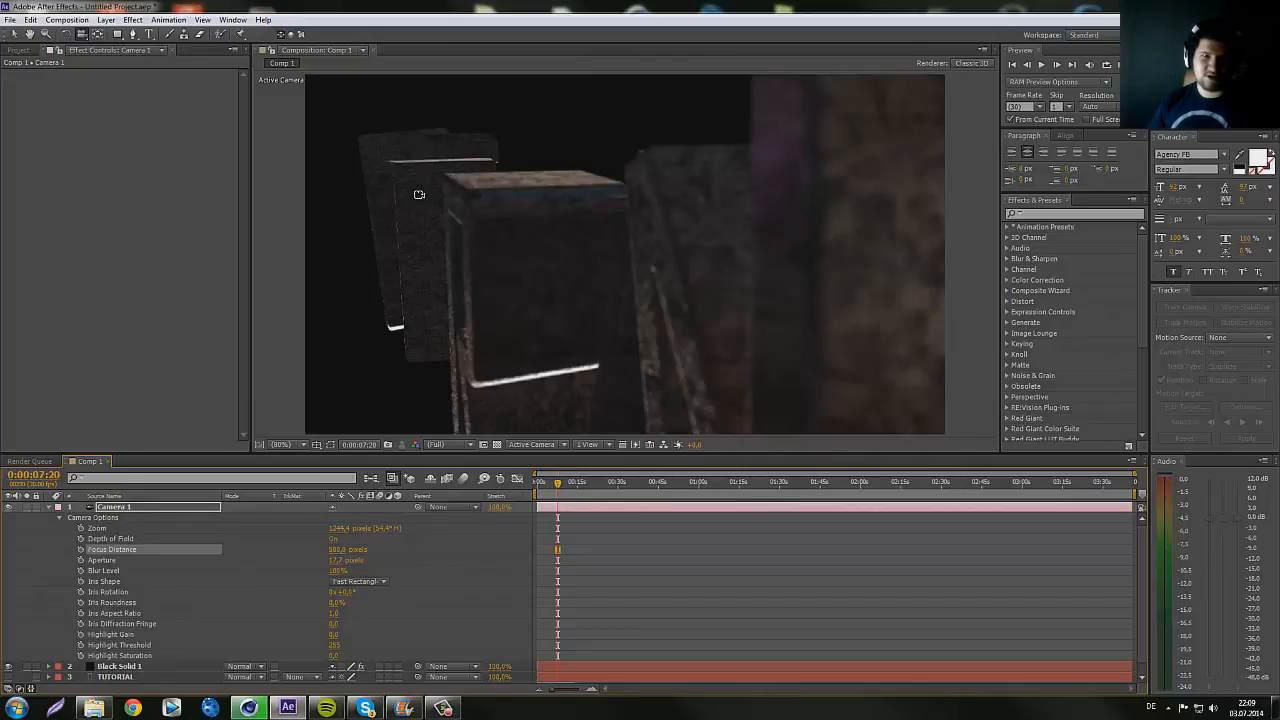
# - Turn off Camera 1's Depth of Field, move the camera back to frame the whole text, and collapse its properties
pyautogui.click(333, 539)
pyautogui.moveTo(704, 299)
pyautogui.mouseDown()
pyautogui.moveTo(749, 291)
pyautogui.moveTo(692, 294)
pyautogui.mouseUp()
pyautogui.moveTo(686, 249); pyautogui.dragTo(548, 319)
pyautogui.press('c')
pyautogui.click(49, 508)
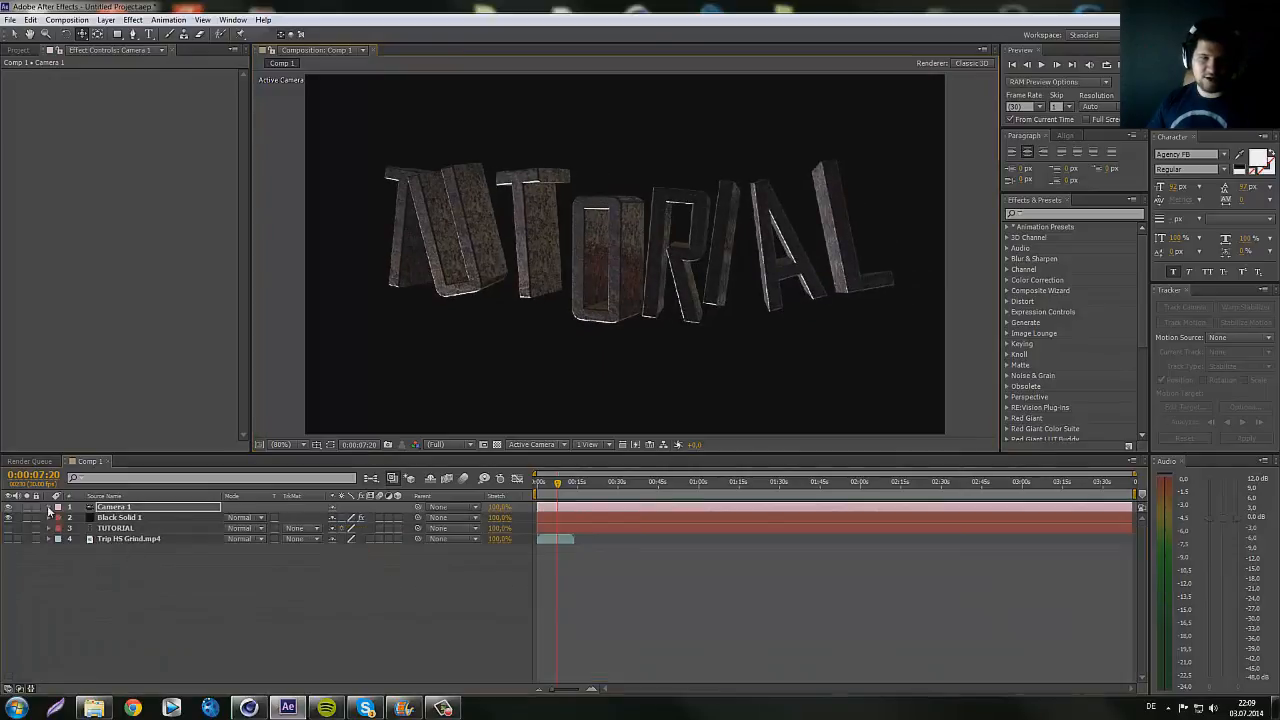
# - Examine the Glow and Camera Cut-off options in Element's Render Settings on Black Solid 1, then collapse the Render Settings
pyautogui.click(125, 517)
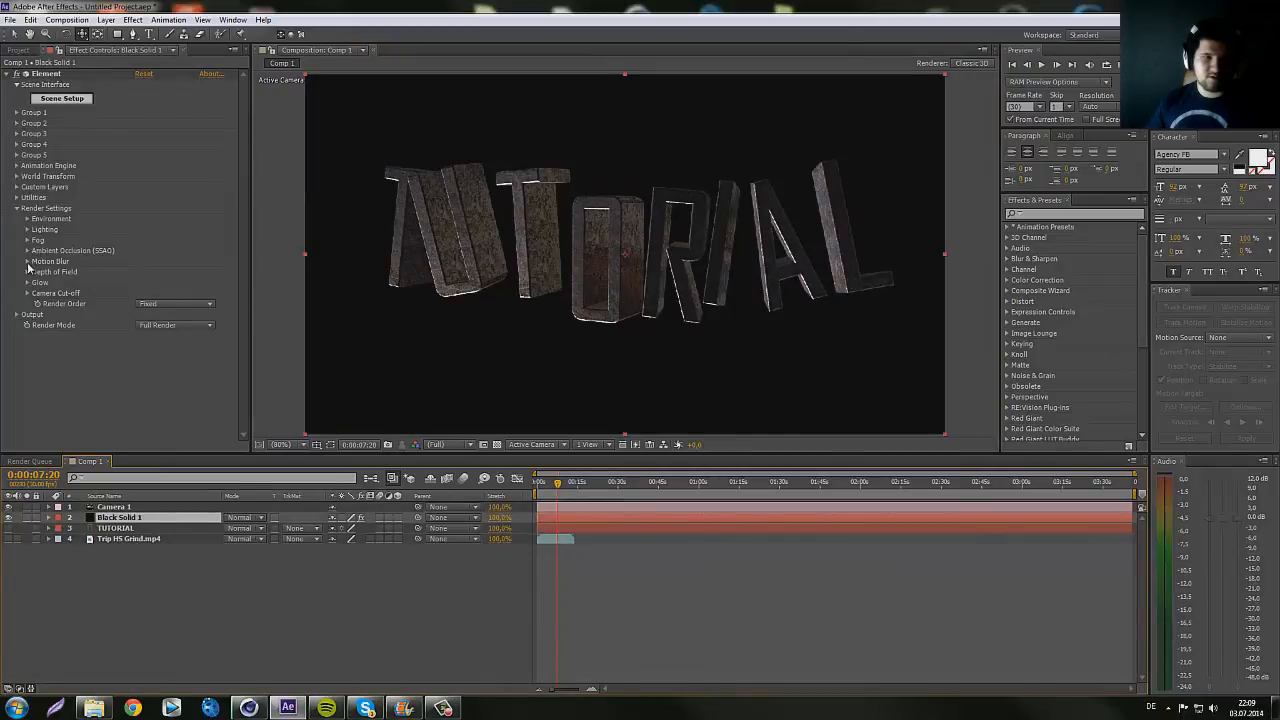
pyautogui.click(28, 284)
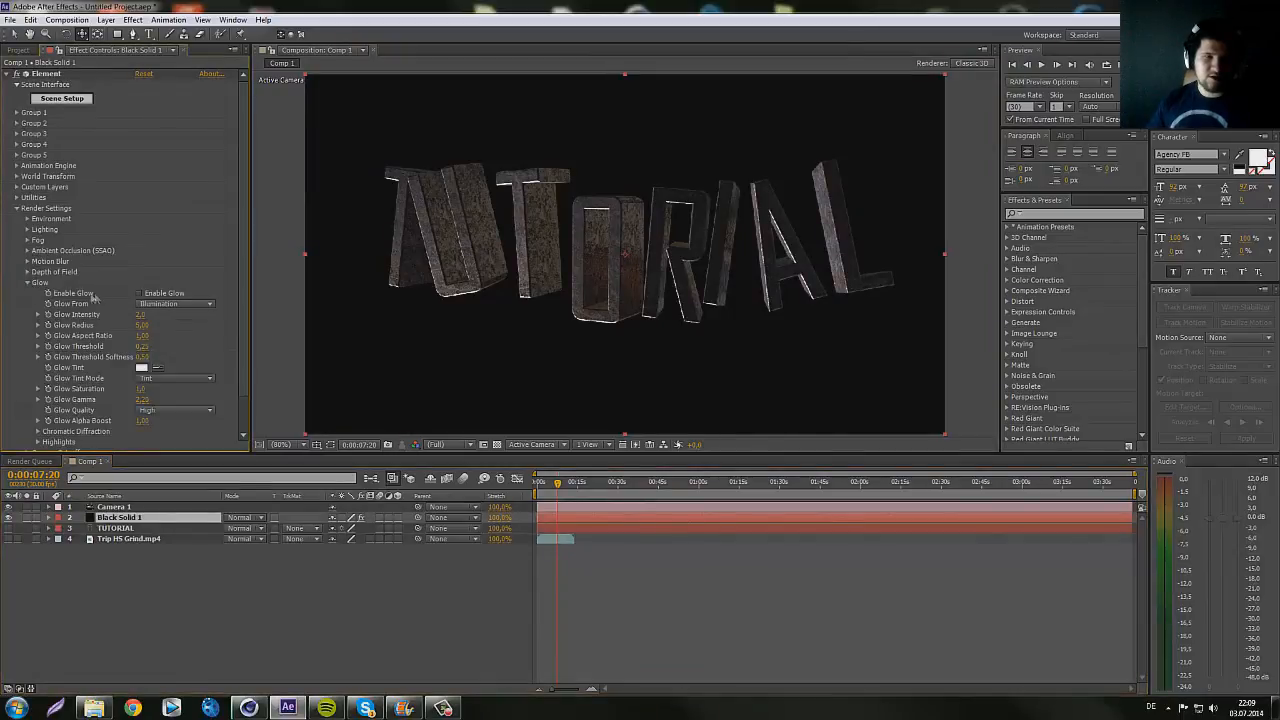
pyautogui.press('Return')
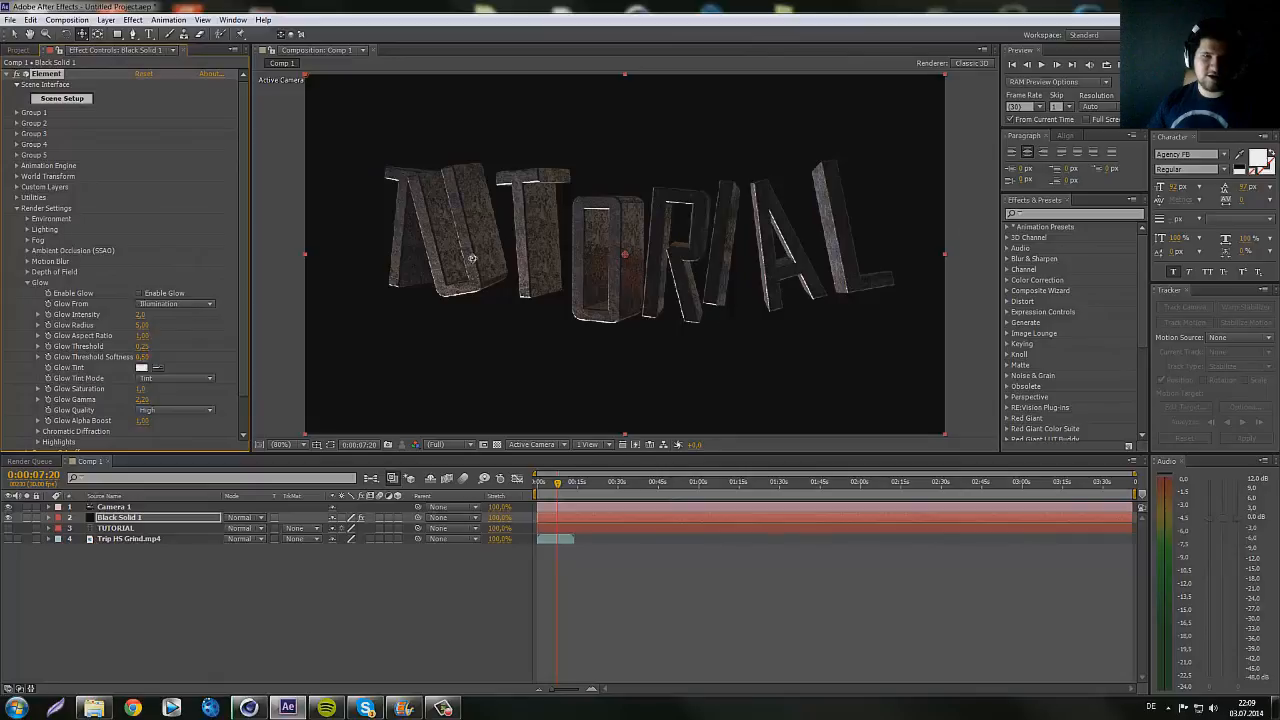
pyautogui.click(28, 286)
pyautogui.click(28, 293)
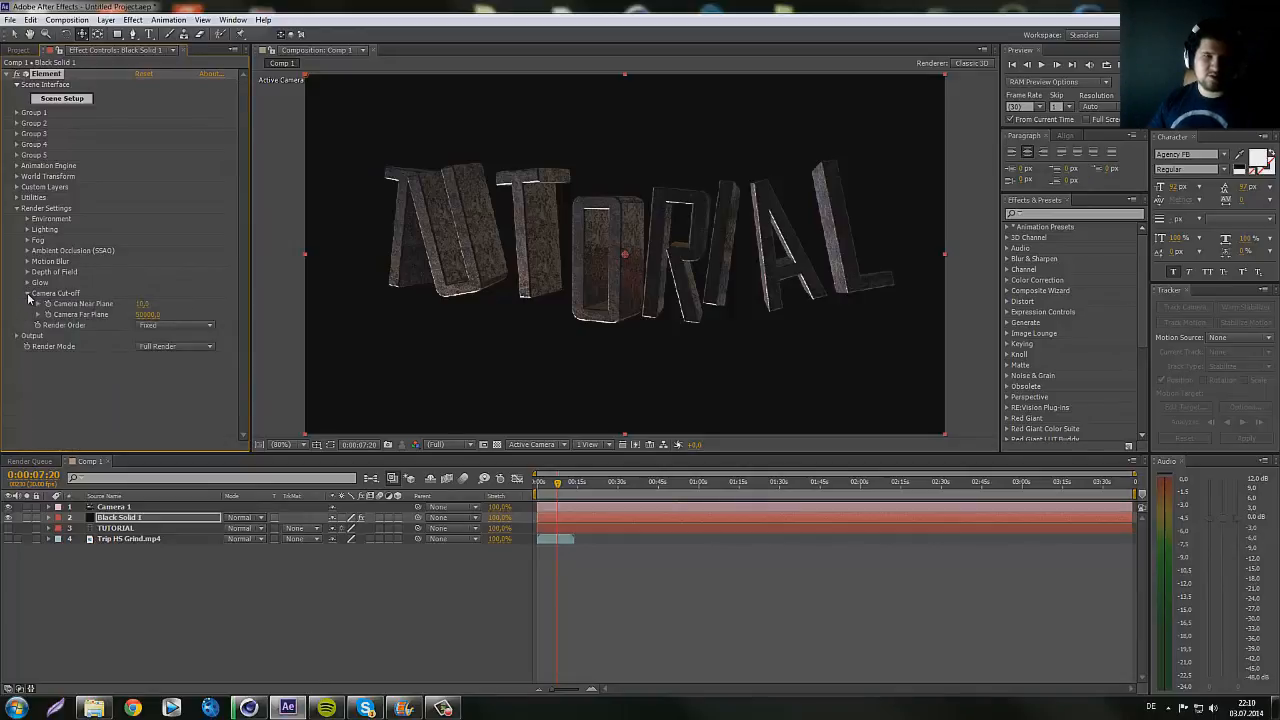
pyautogui.click(28, 293)
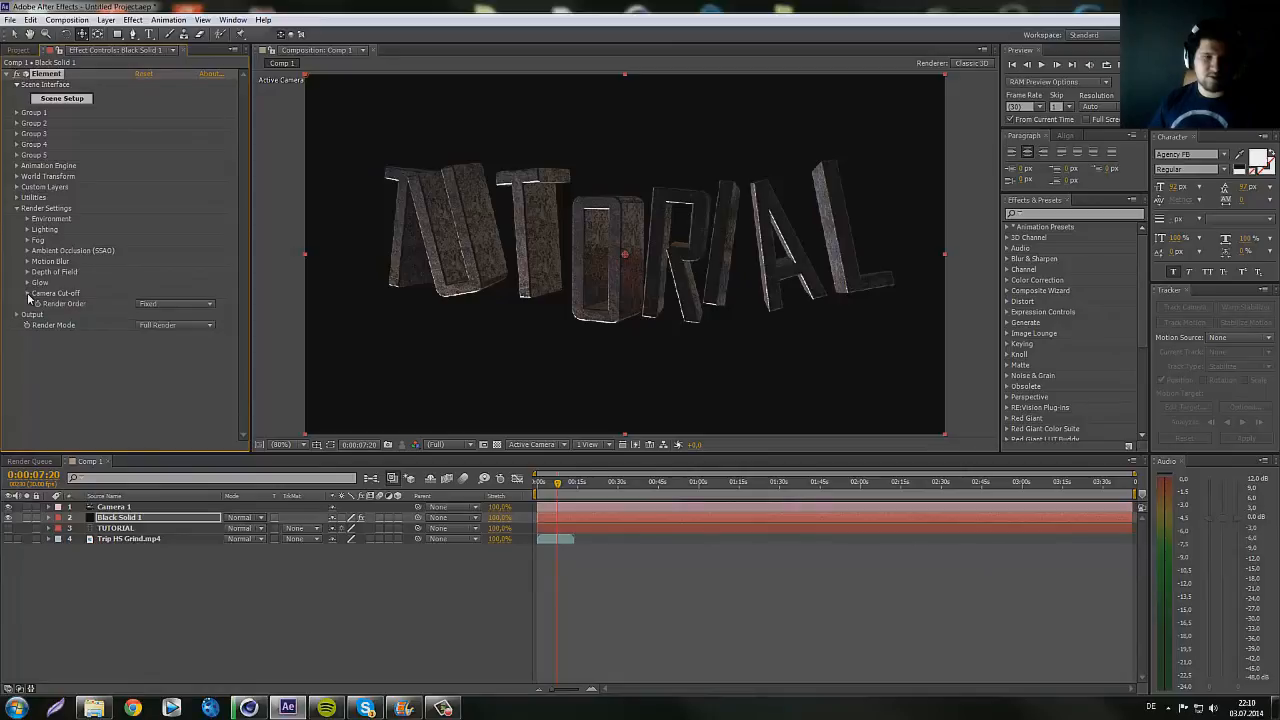
pyautogui.click(16, 208)
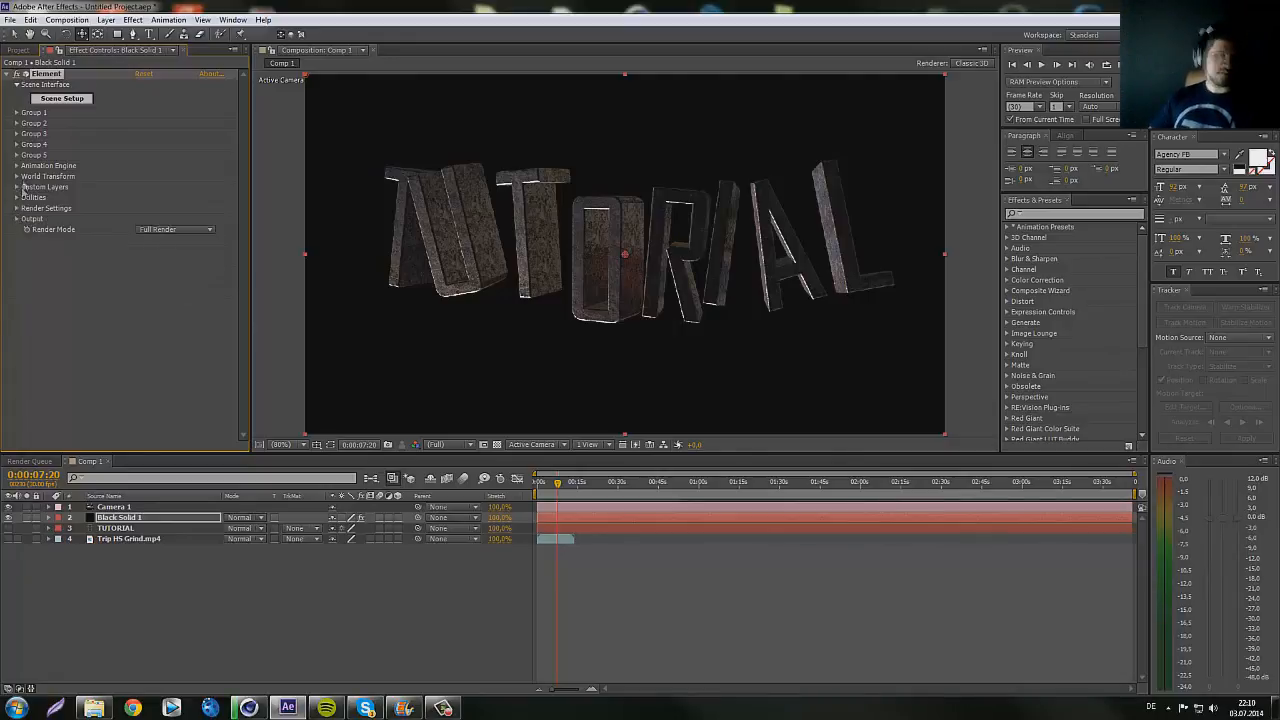